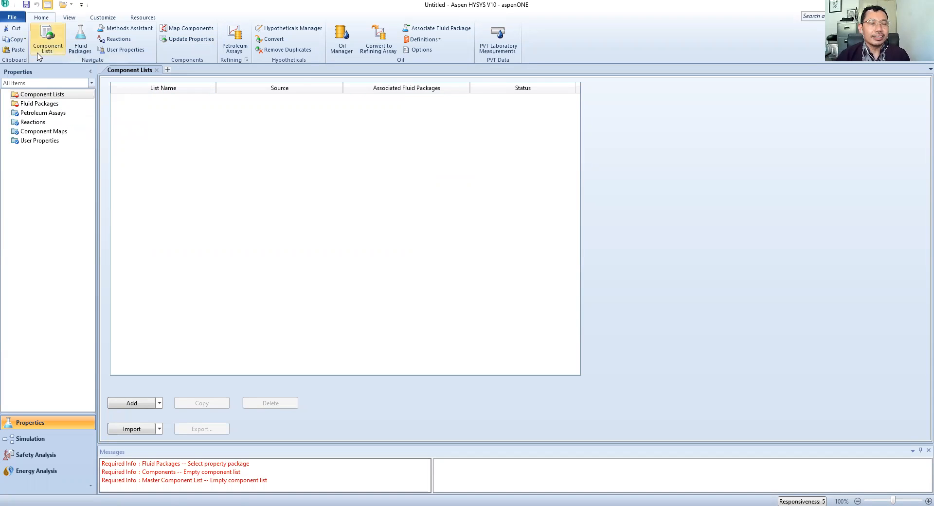
# Create a new HYSYS component list and add Hydrogen to it as a pure component.
pyautogui.click(40, 96)
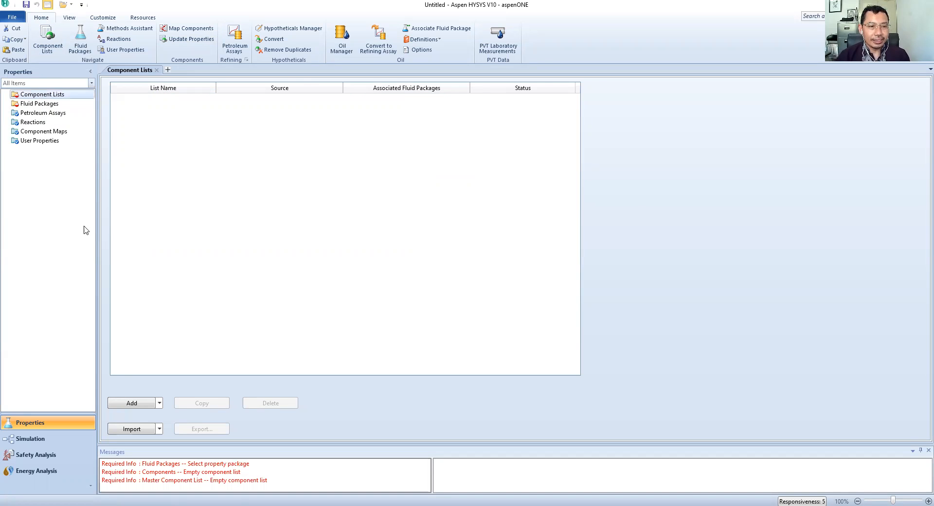
pyautogui.click(131, 403)
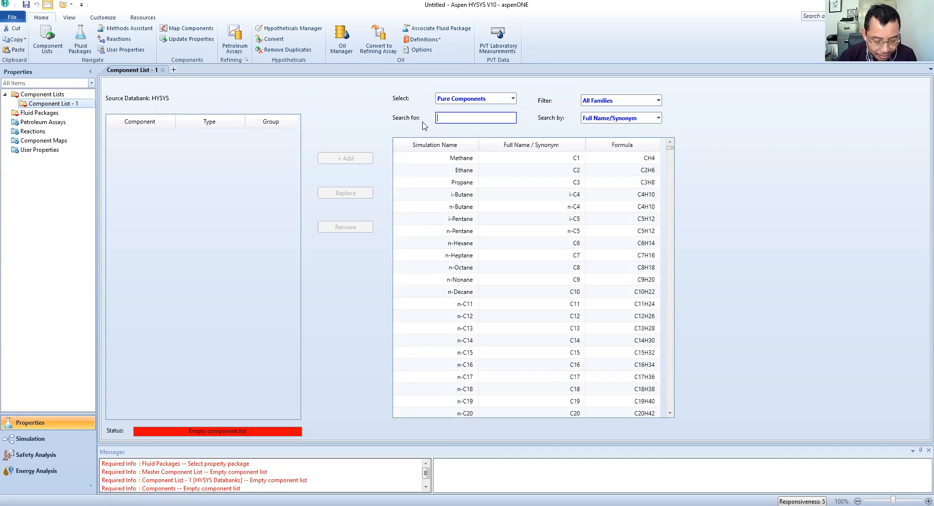
pyautogui.write('hydro')
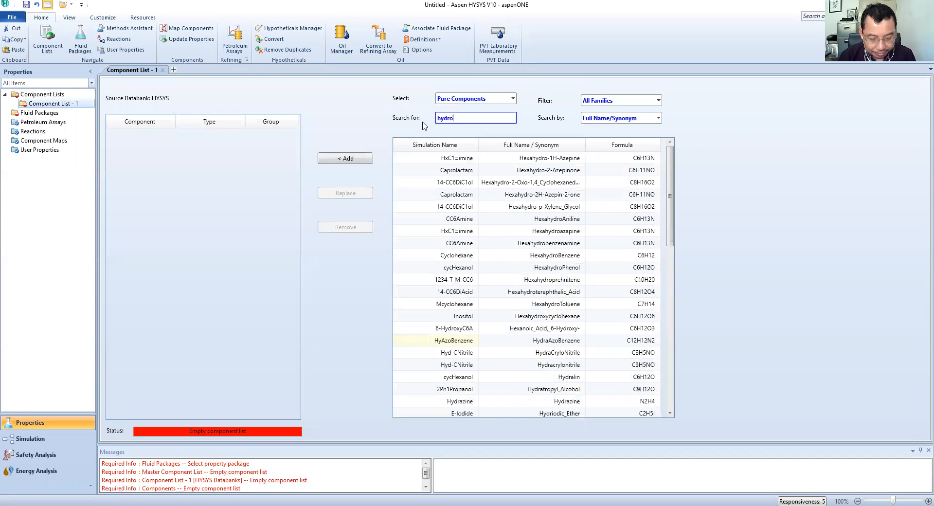
pyautogui.write('gen')
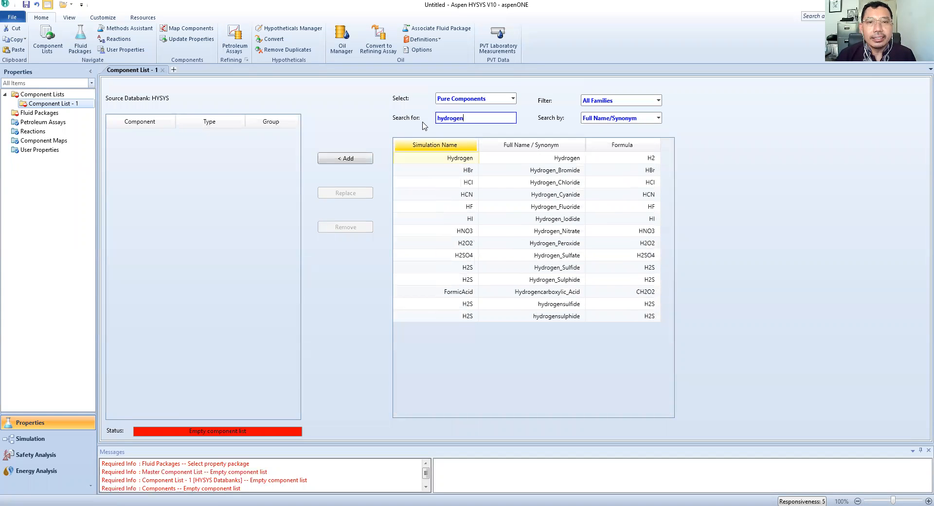
pyautogui.click(463, 161)
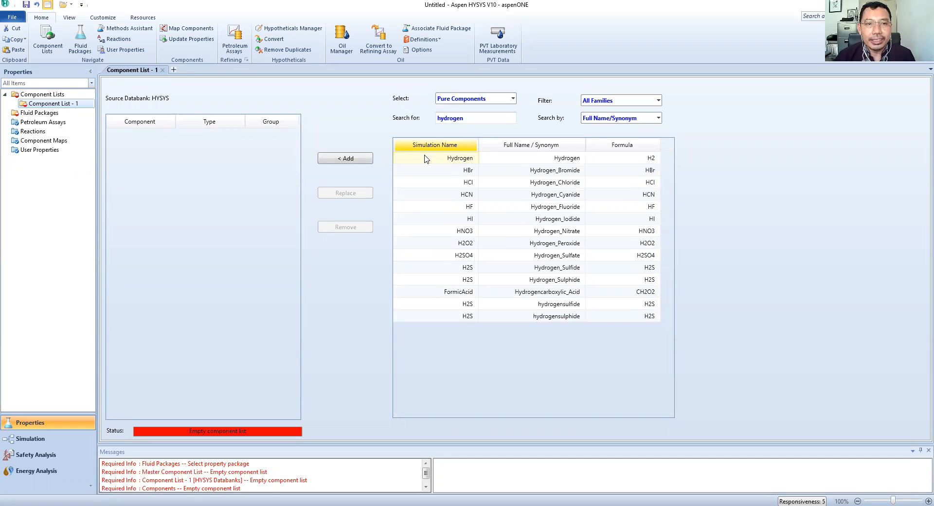
pyautogui.click(355, 159)
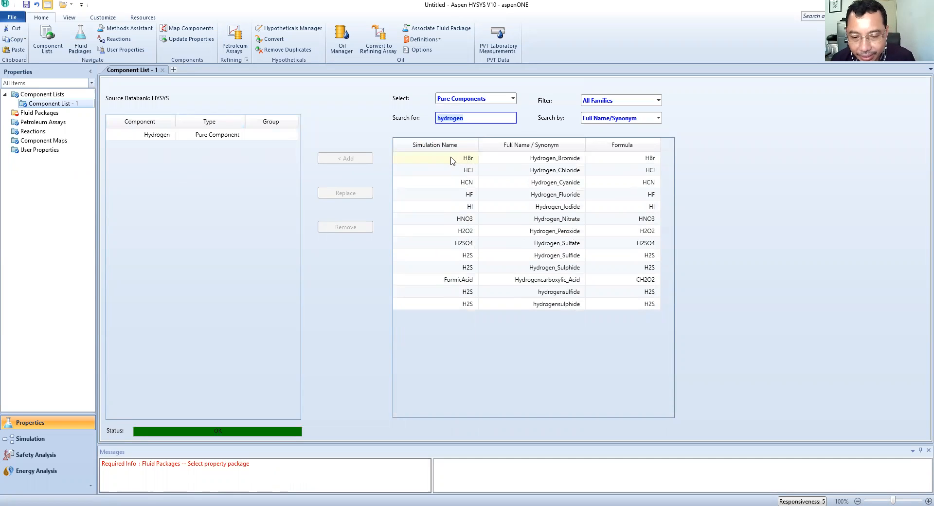
# Find Methane and Benzene among the pure components and add both to the component list.
pyautogui.write('methane')
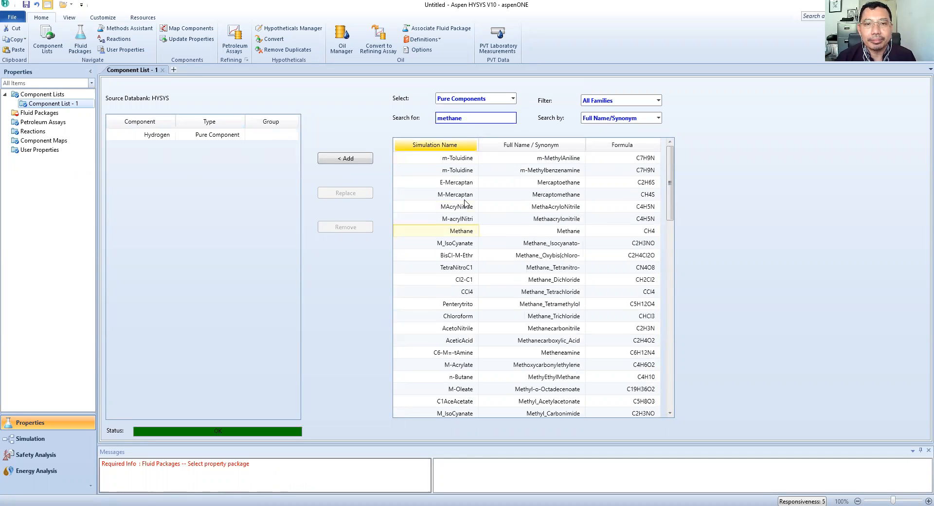
pyautogui.click(466, 231)
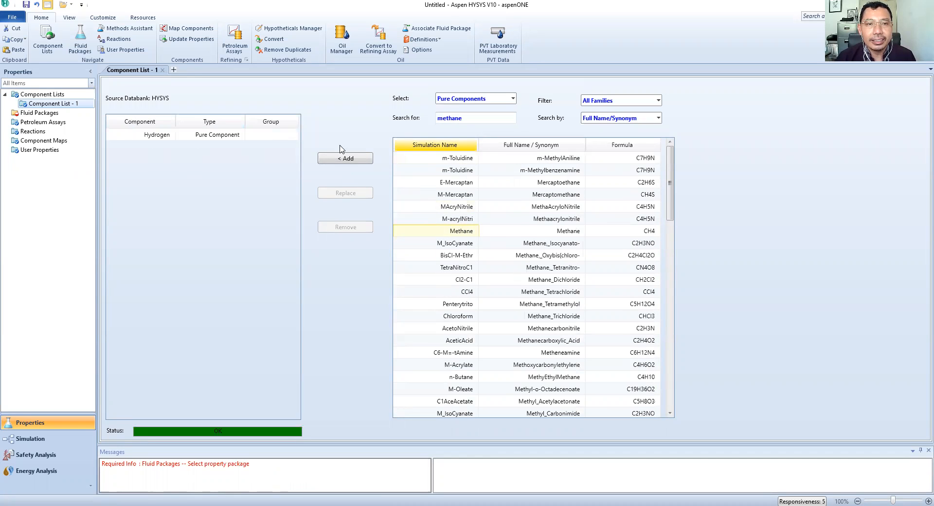
pyautogui.click(349, 160)
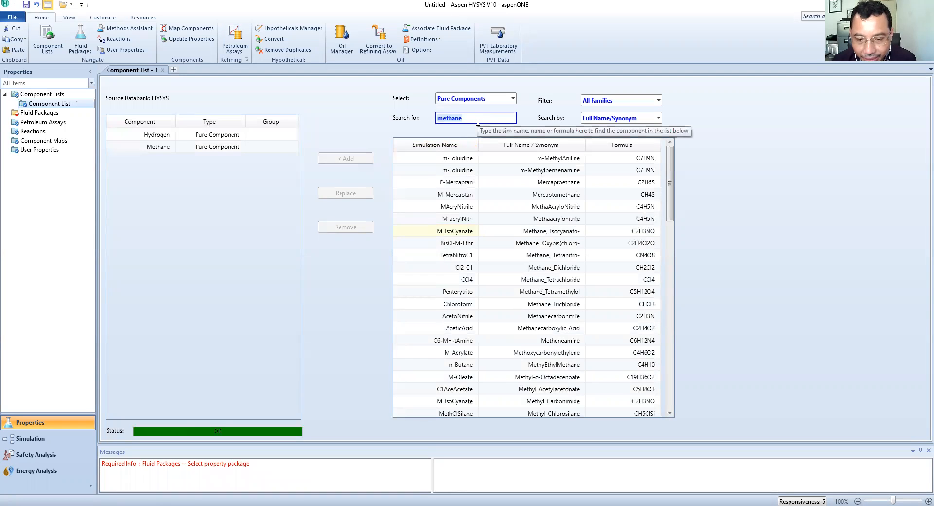
pyautogui.write('benzene')
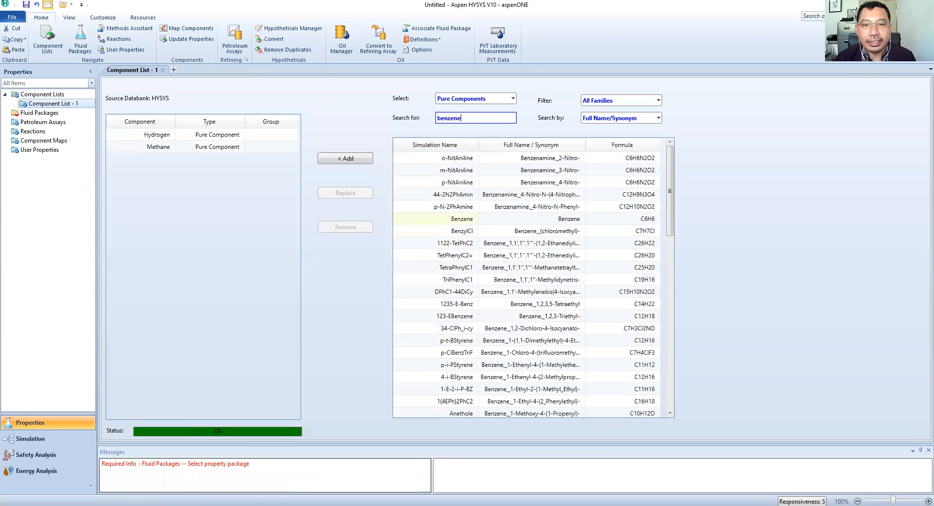
pyautogui.click(451, 218)
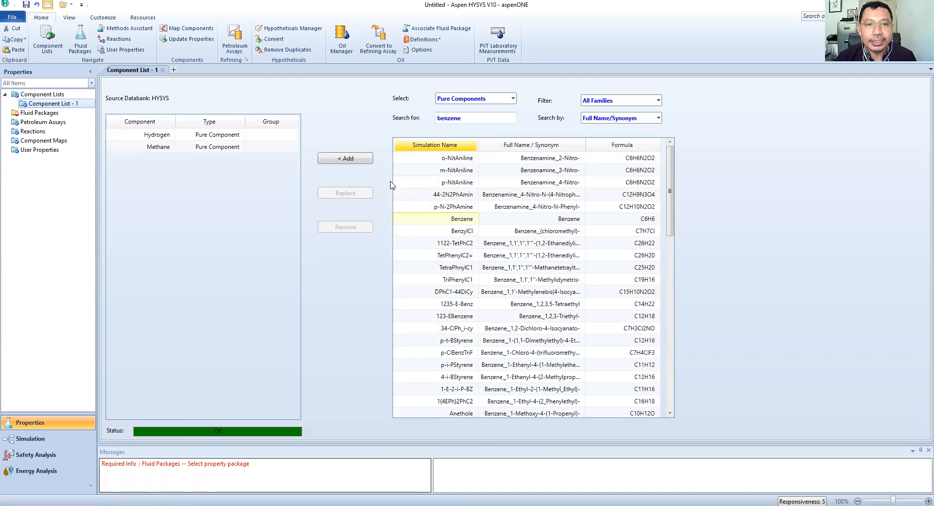
pyautogui.click(348, 157)
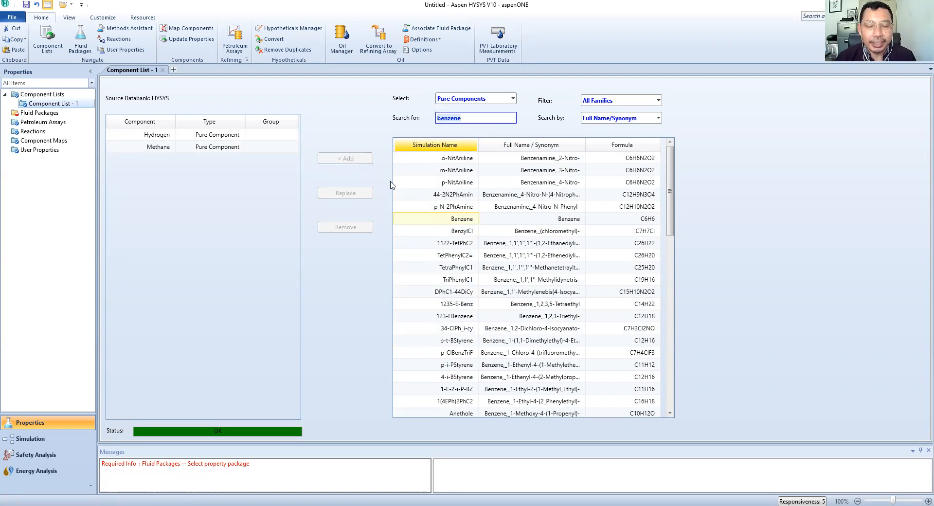
pyautogui.click(396, 221)
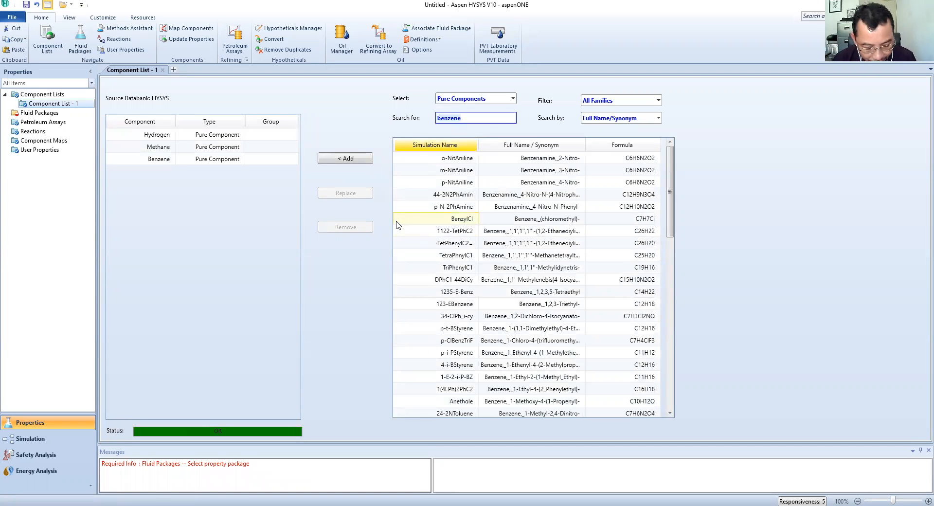
# Find Toluene and BiPhenyl among the pure components and add both to the component list.
pyautogui.write('toluene')
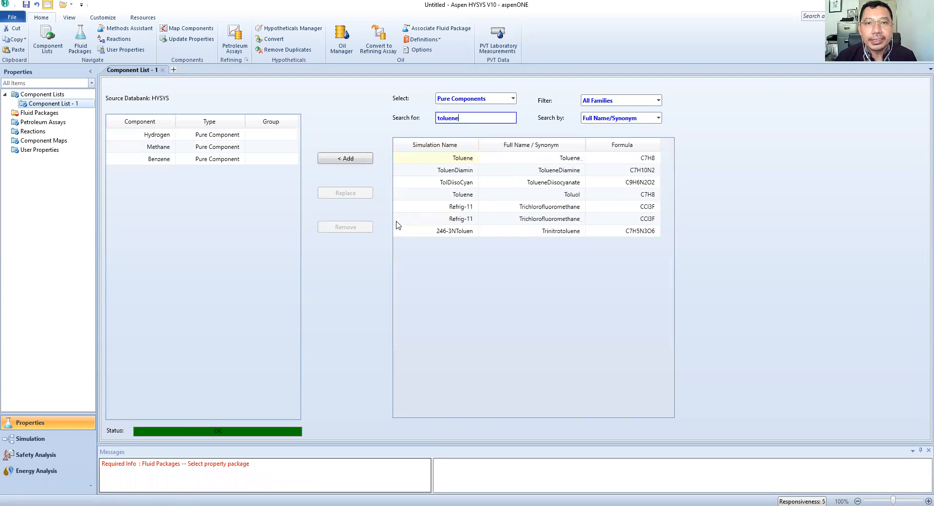
pyautogui.click(466, 158)
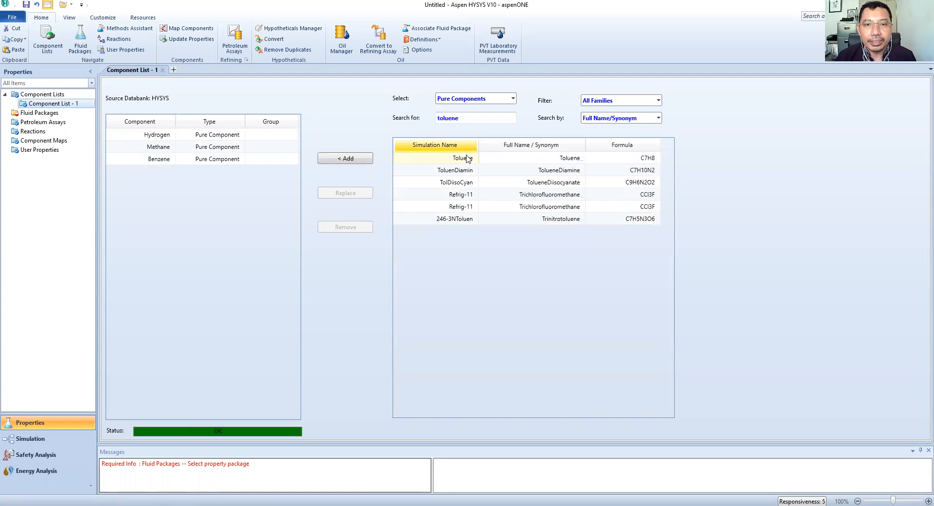
pyautogui.click(346, 159)
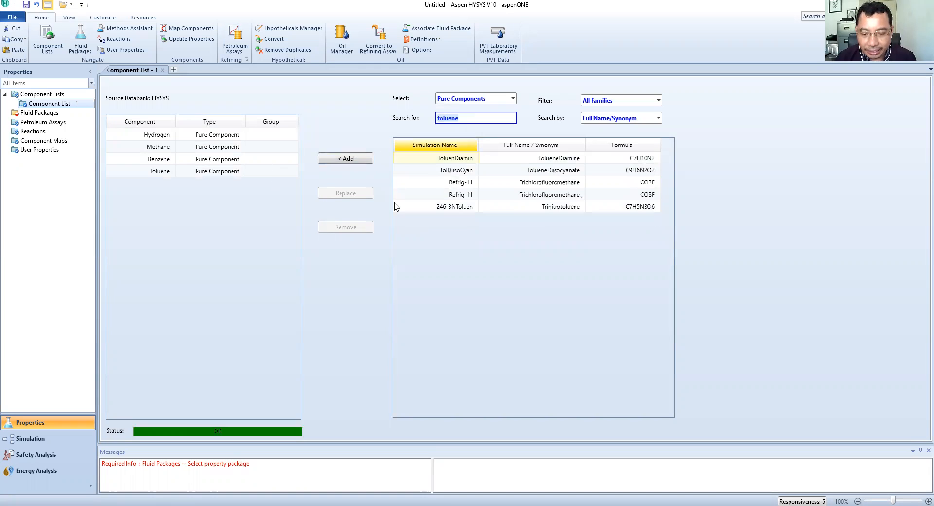
pyautogui.write('bi')
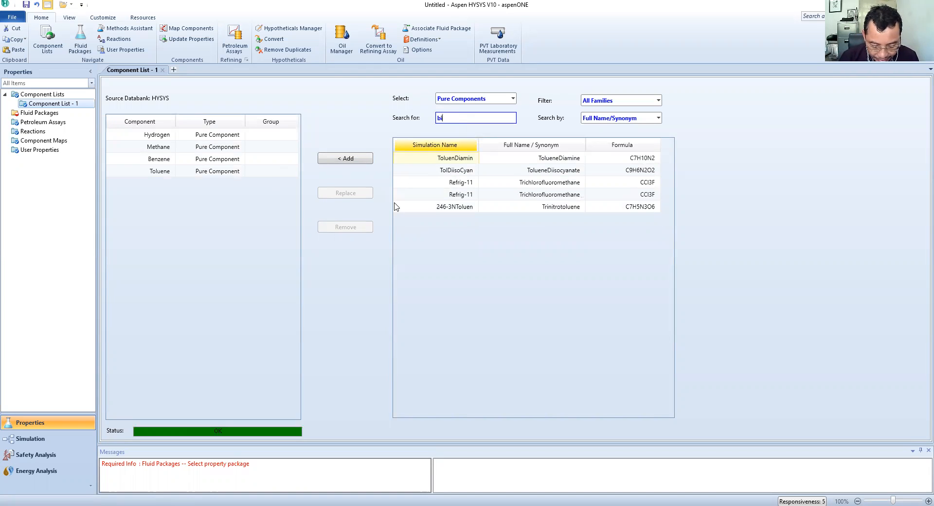
pyautogui.write('phenyl')
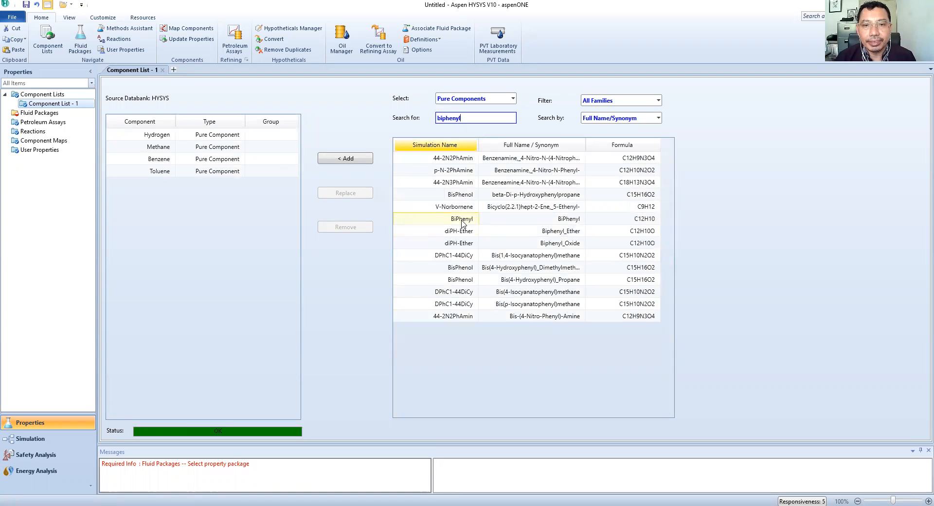
pyautogui.click(345, 159)
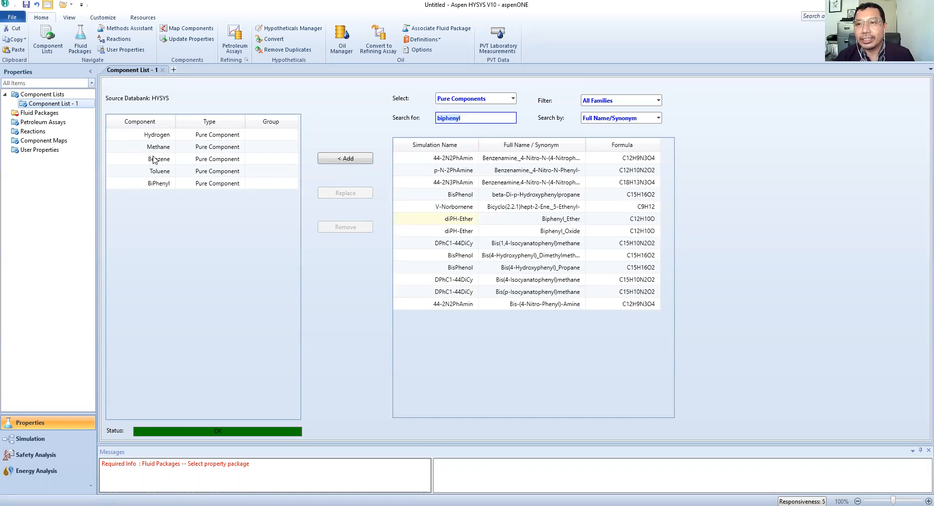
# Create a fluid package for the component list using the SRK property package.
pyautogui.click(42, 115)
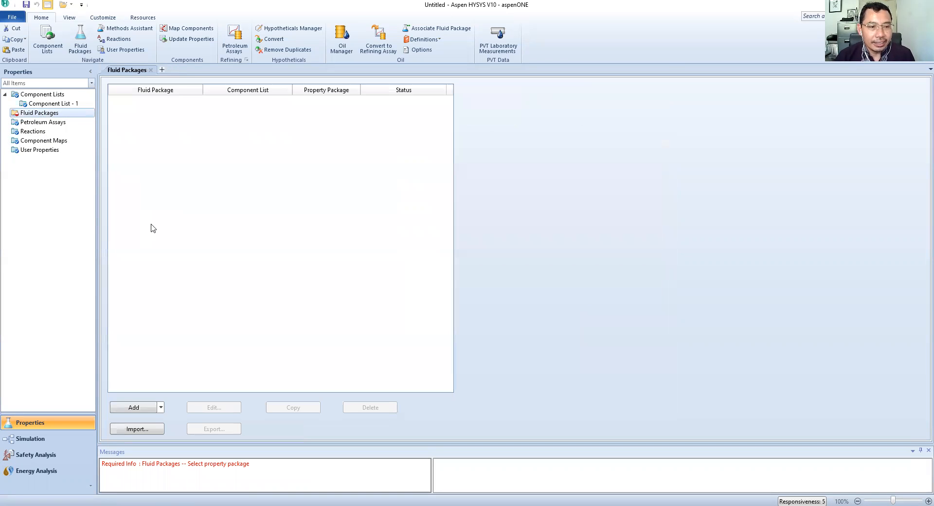
pyautogui.click(129, 409)
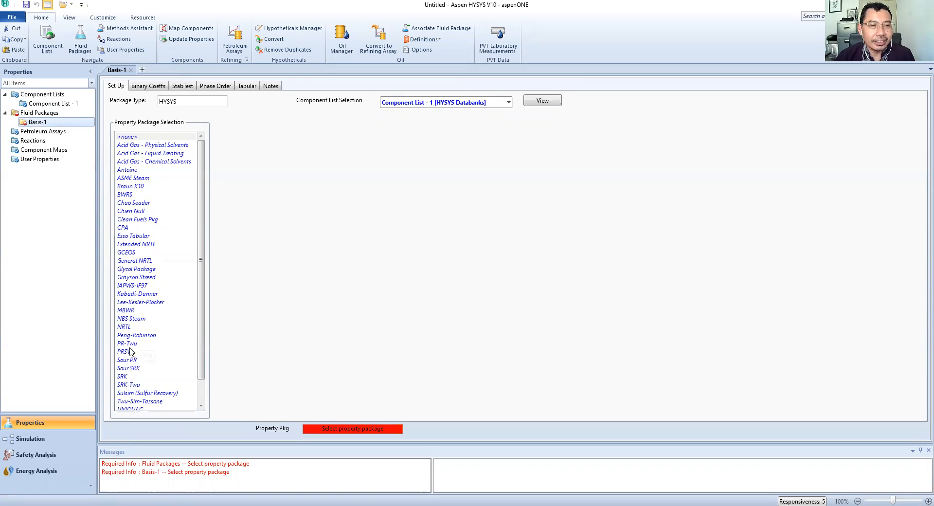
pyautogui.click(122, 376)
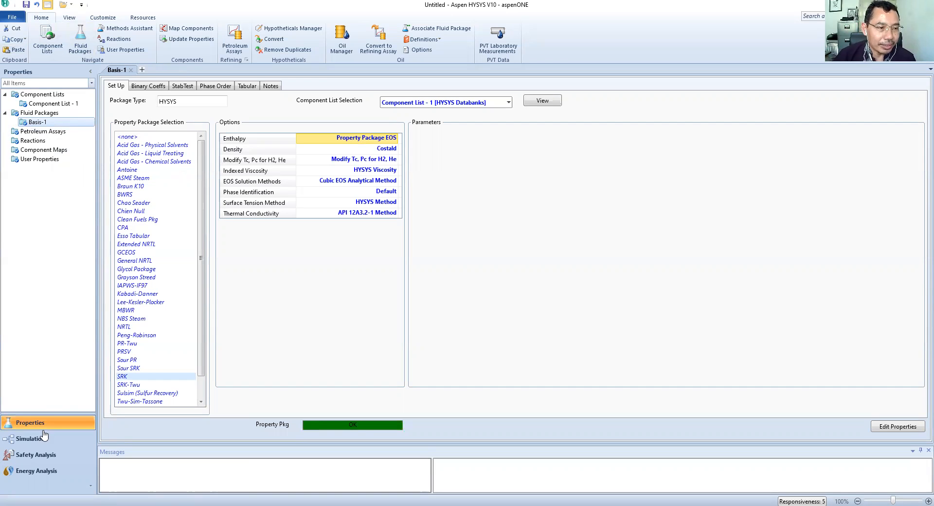
# Create a reaction set and add two Conversion reactions from the Hysys reactant source to it.
pyautogui.click(32, 141)
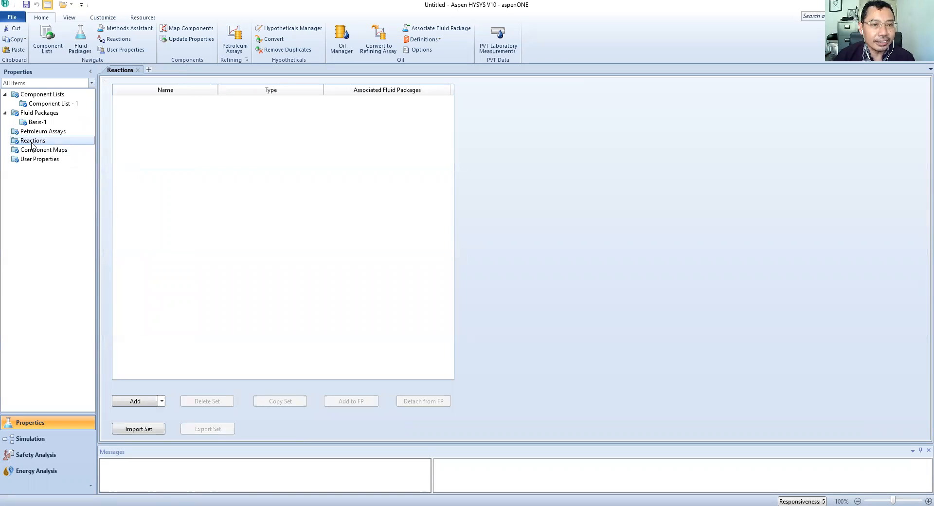
pyautogui.click(138, 407)
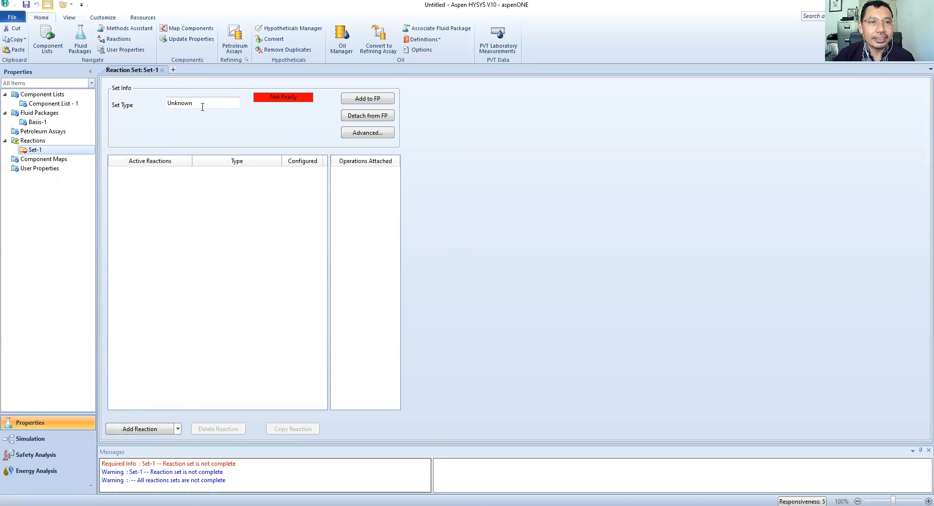
pyautogui.click(146, 433)
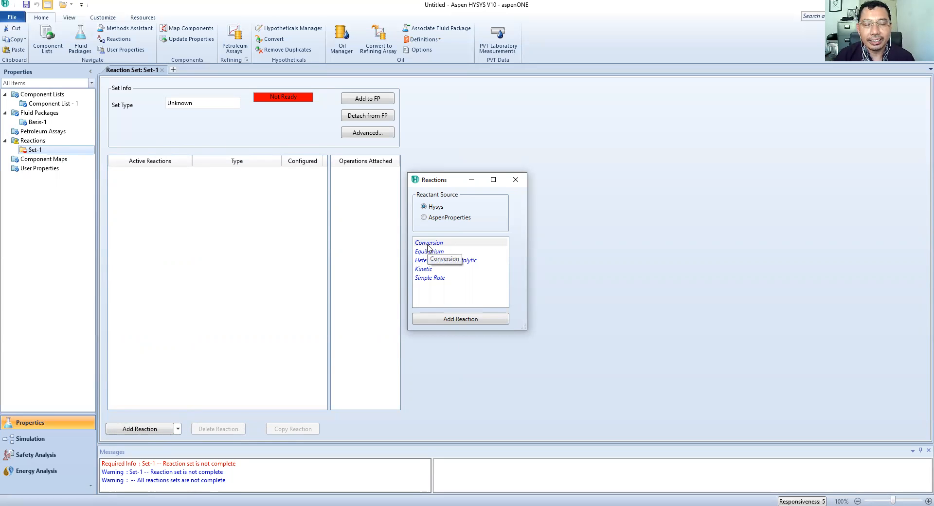
pyautogui.click(428, 244)
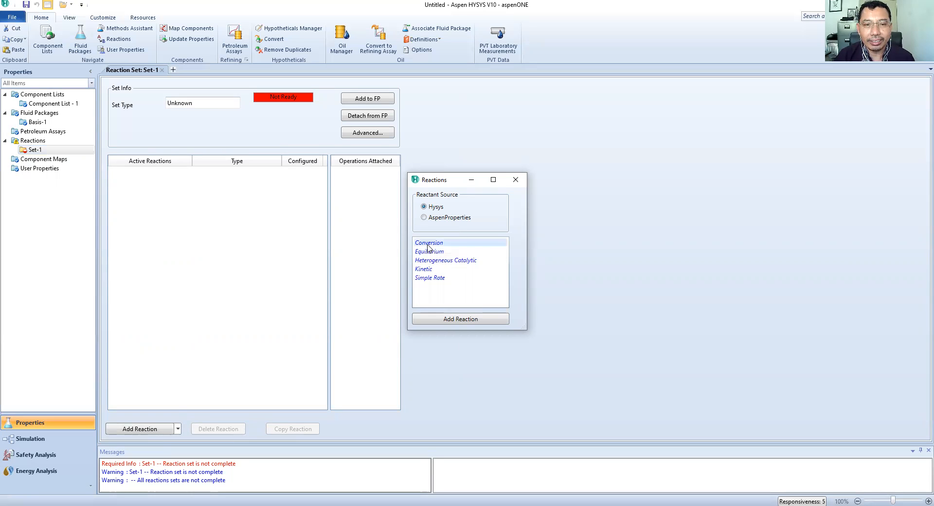
pyautogui.click(475, 320)
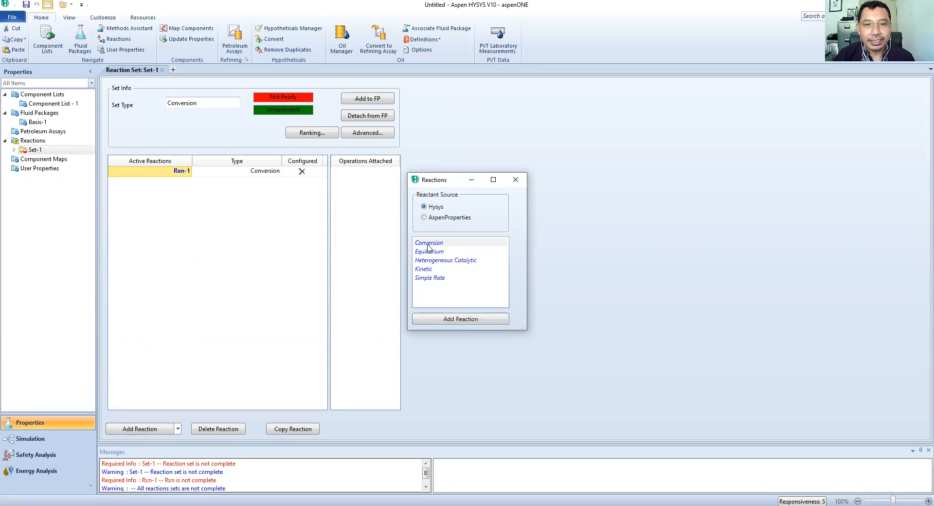
pyautogui.click(452, 319)
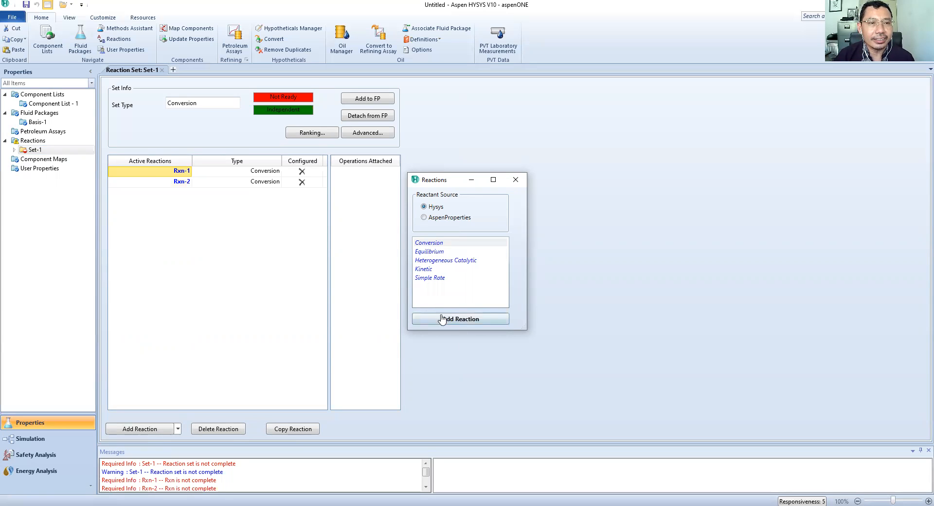
pyautogui.click(516, 179)
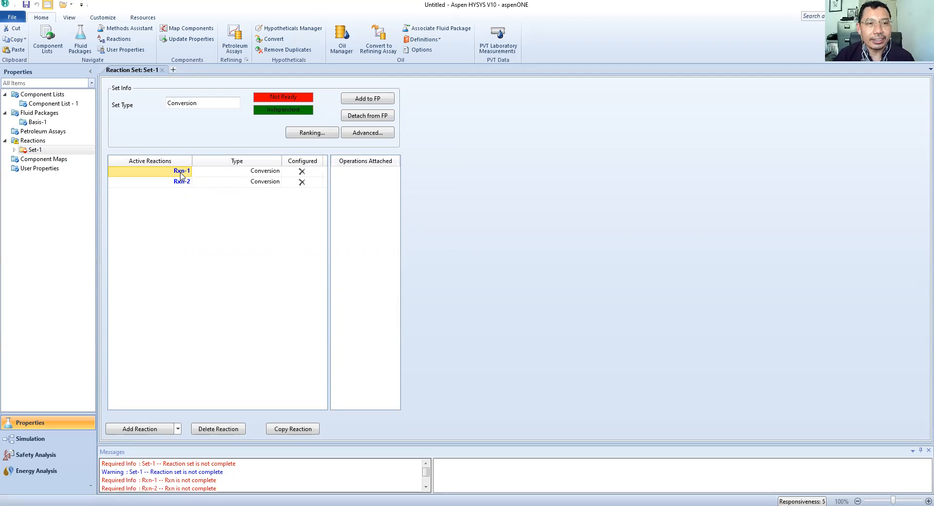
# Add Toluene, Hydrogen, Benzene and Methane as components in the stoichiometry of reaction Rxn-1.
pyautogui.doubleClick(181, 173)
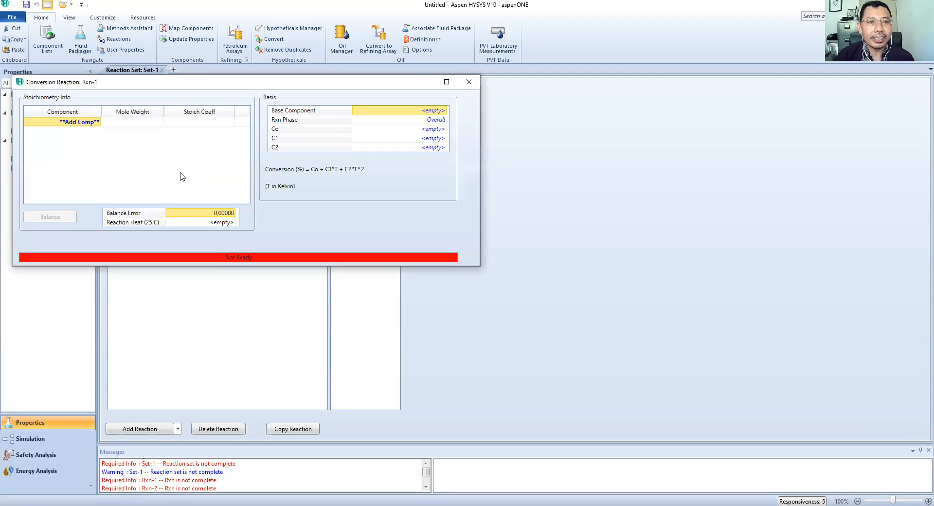
pyautogui.click(98, 124)
pyautogui.click(99, 123)
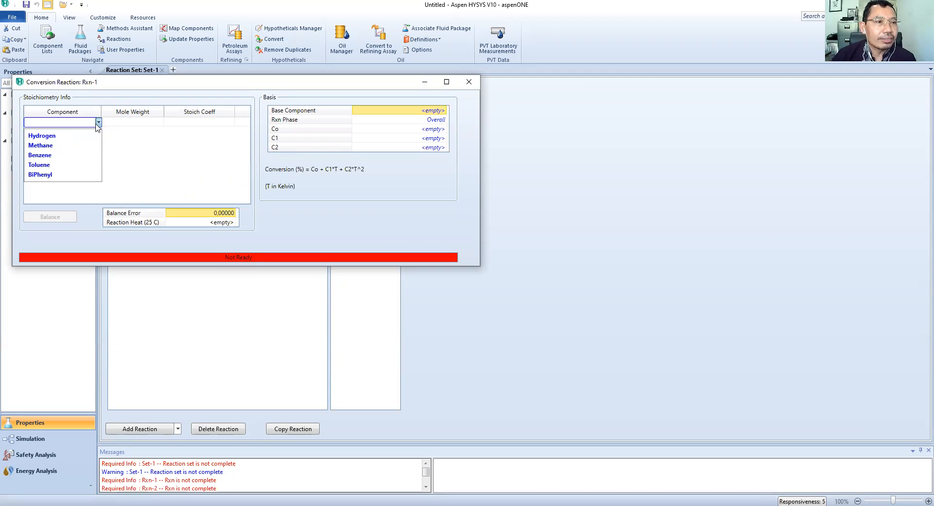
pyautogui.click(54, 166)
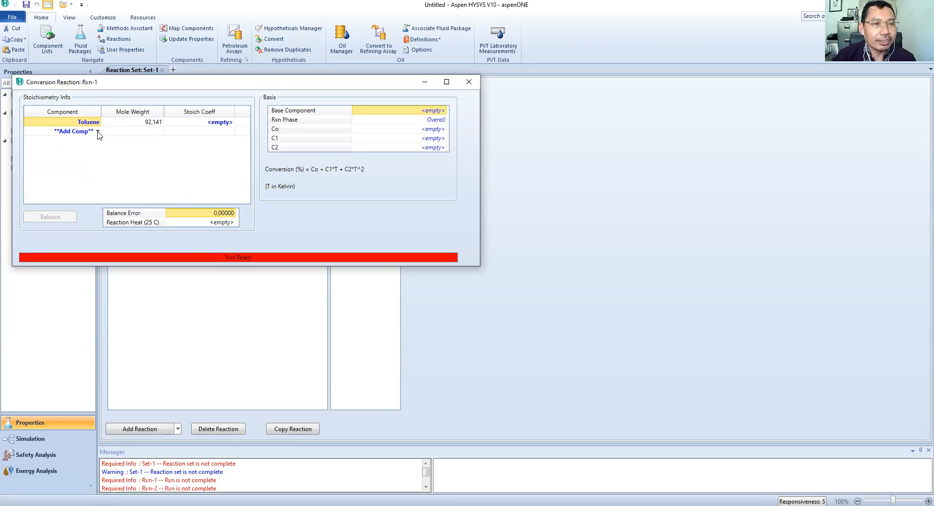
pyautogui.click(98, 132)
pyautogui.click(76, 144)
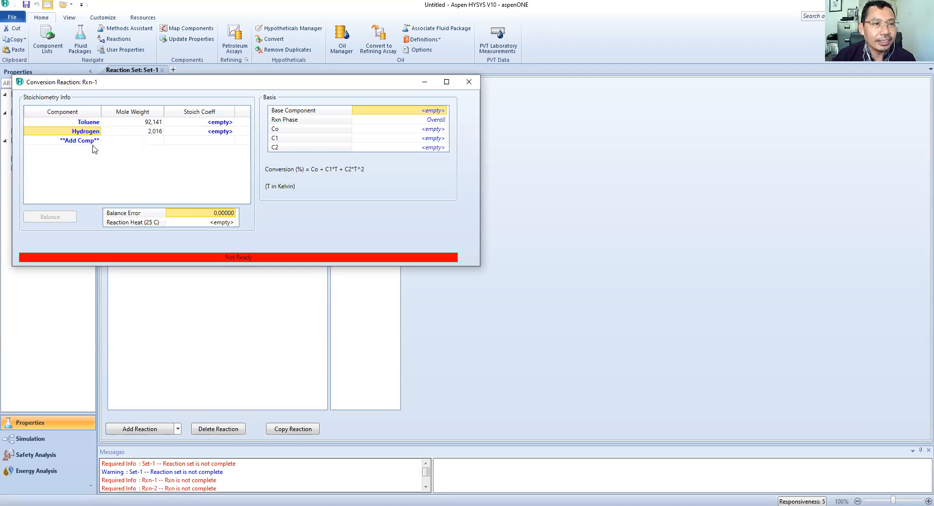
pyautogui.click(100, 140)
pyautogui.click(68, 166)
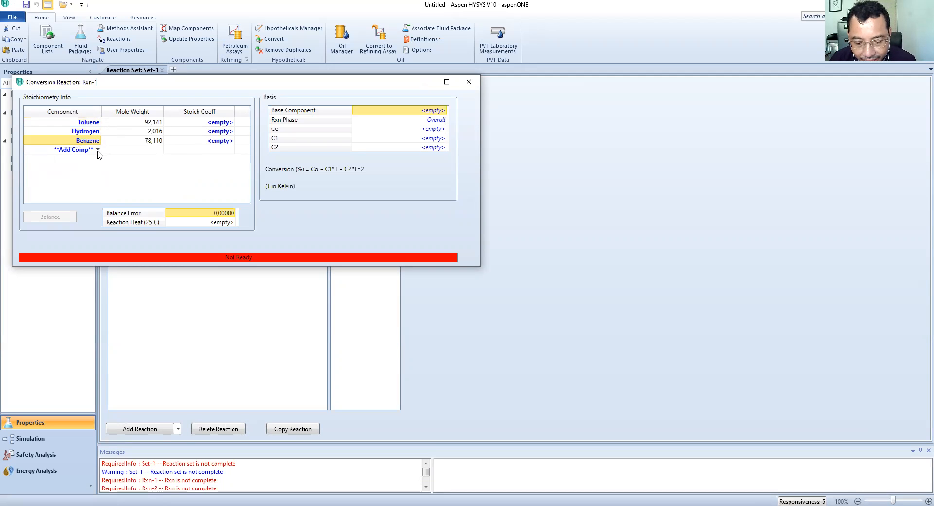
pyautogui.click(98, 150)
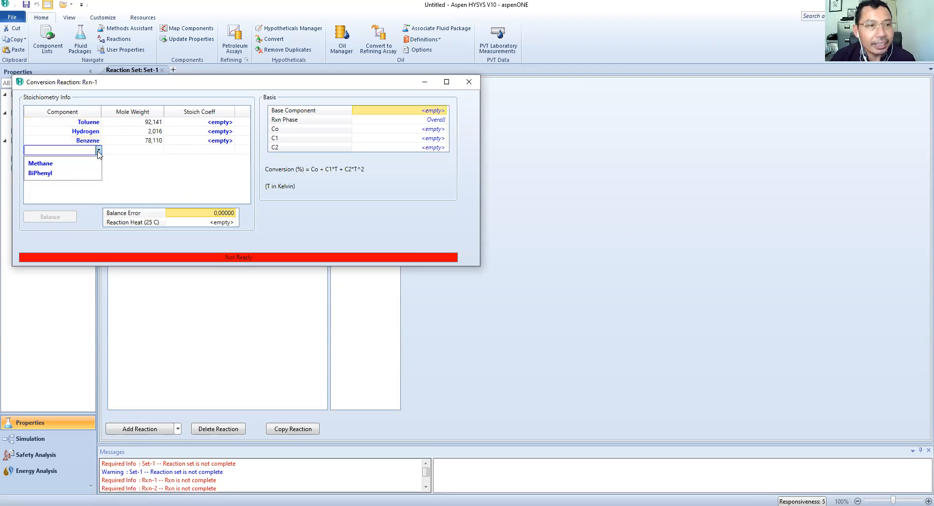
pyautogui.click(53, 160)
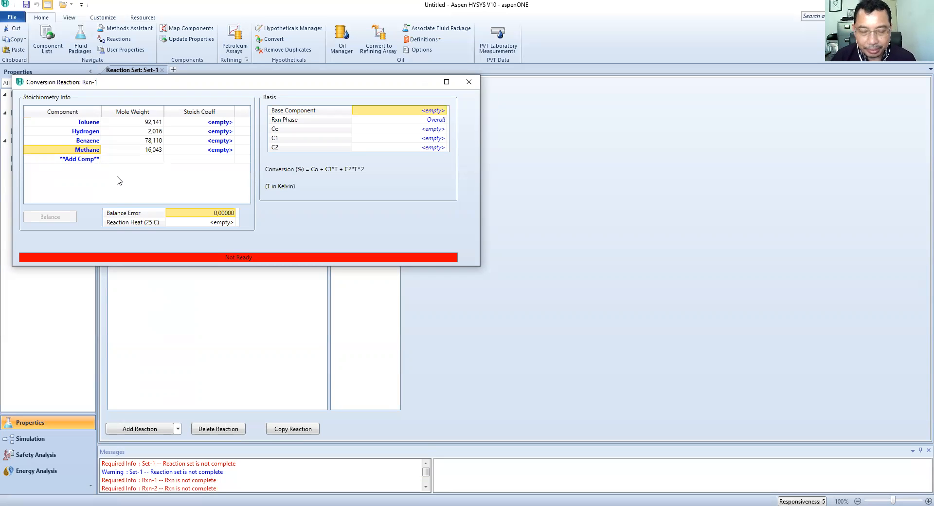
# Set Rxn-1's stoichiometric coefficients to -1 for Toluene, -1 for Hydrogen, 1 for Benzene and 1 for Methane.
pyautogui.click(221, 124)
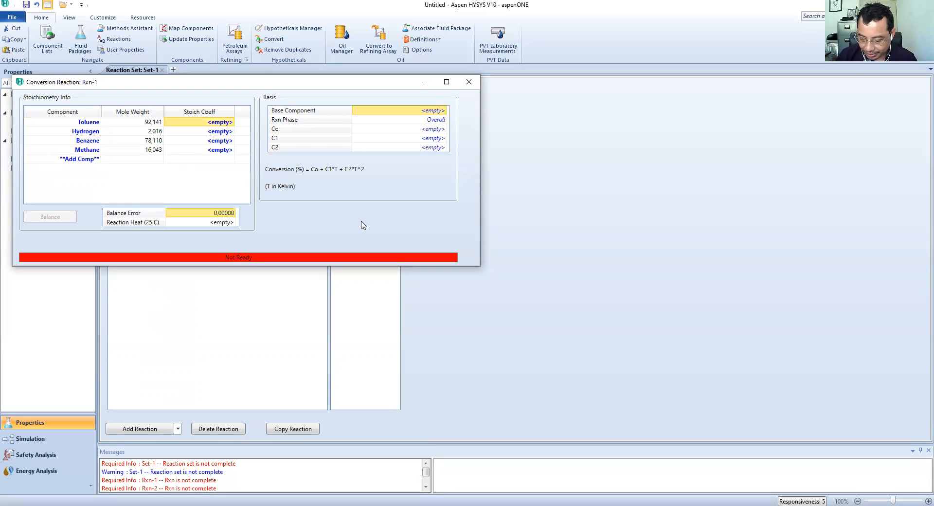
pyautogui.write('-1')
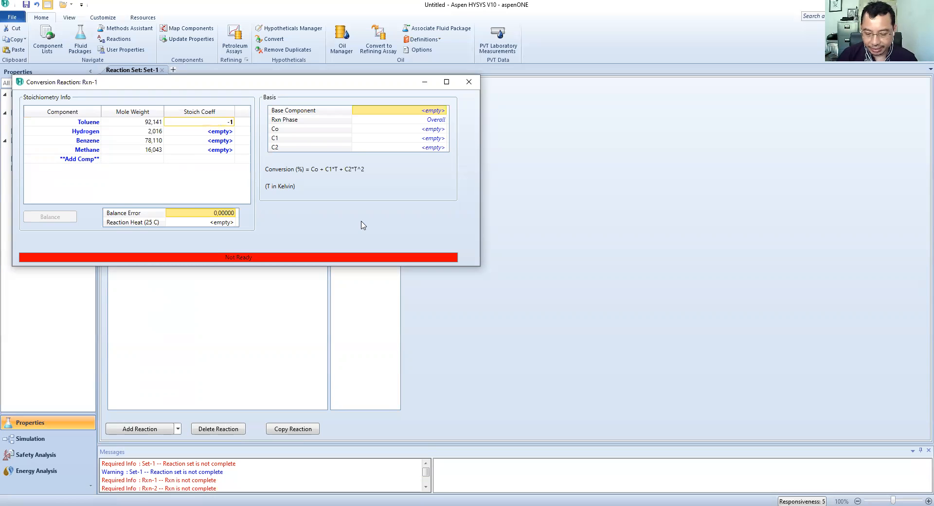
pyautogui.press('Return')
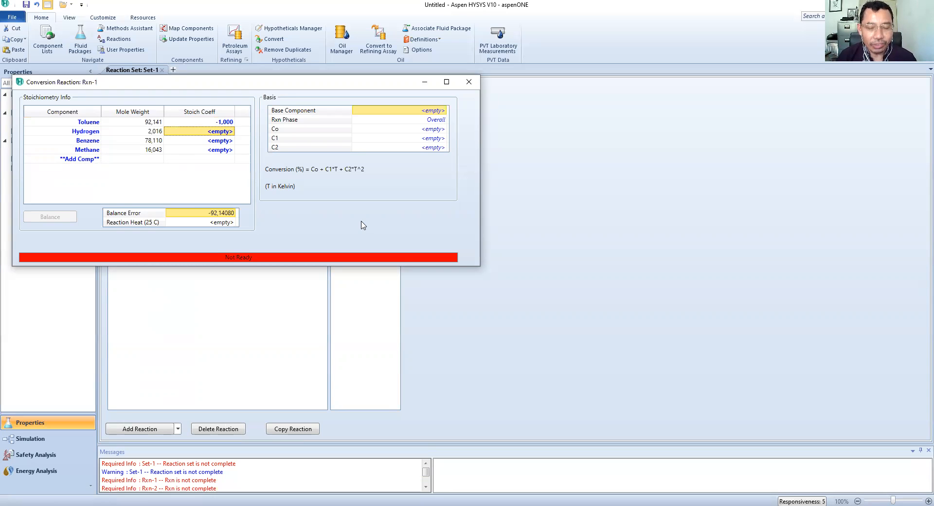
pyautogui.write('-')
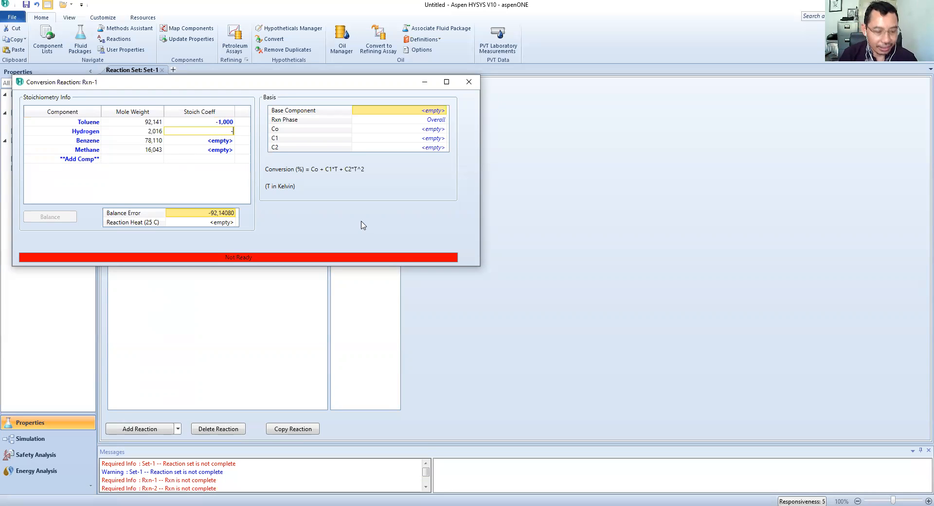
pyautogui.write('1')
pyautogui.press('Return')
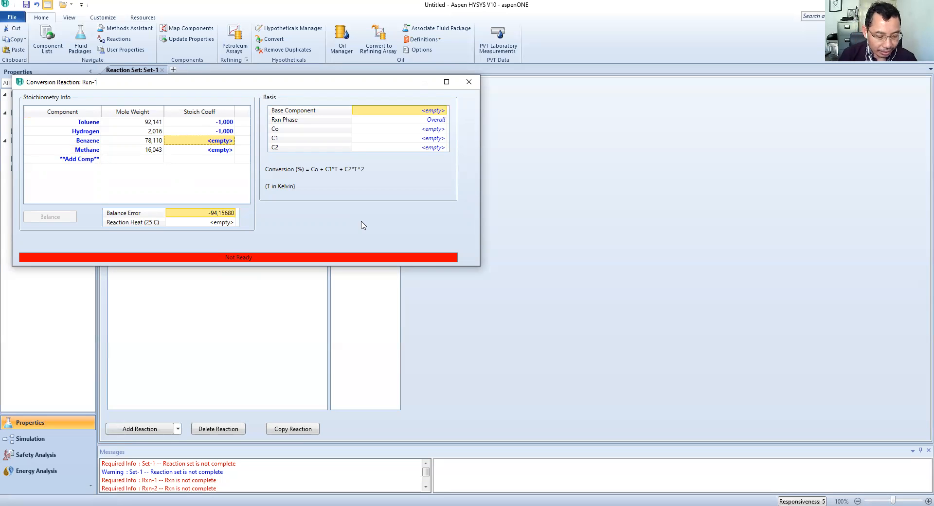
pyautogui.write('1')
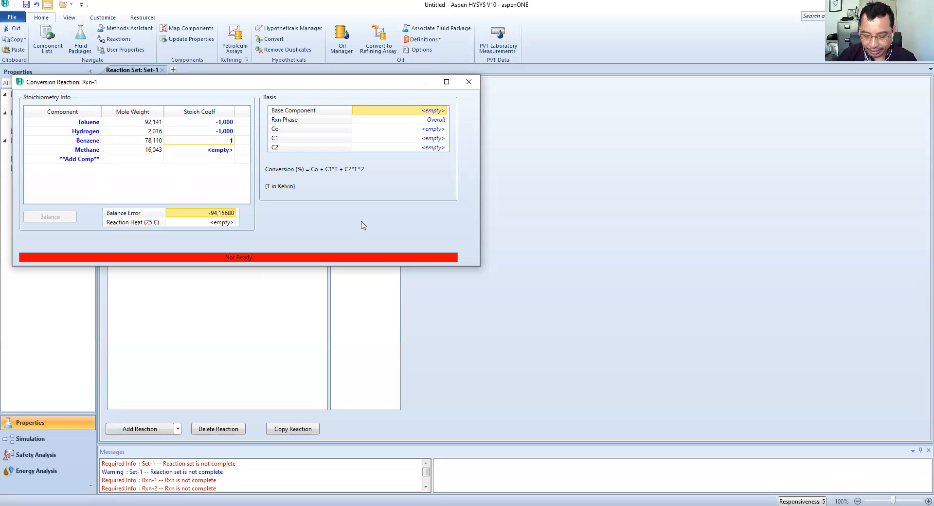
pyautogui.press('Return')
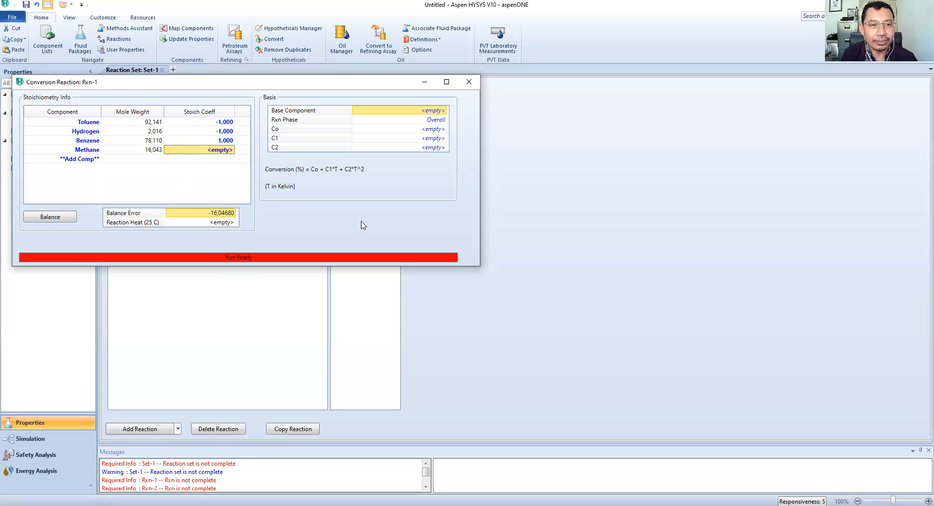
pyautogui.write('1')
pyautogui.press('Return')
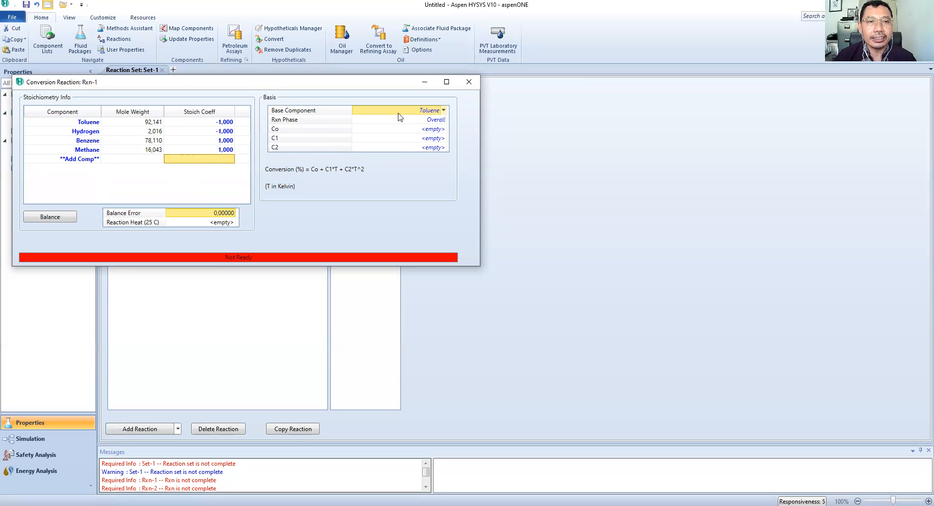
# Set Rxn-1's conversion coefficient Co to 75 with Toluene as base component, and close the reaction.
pyautogui.click(424, 112)
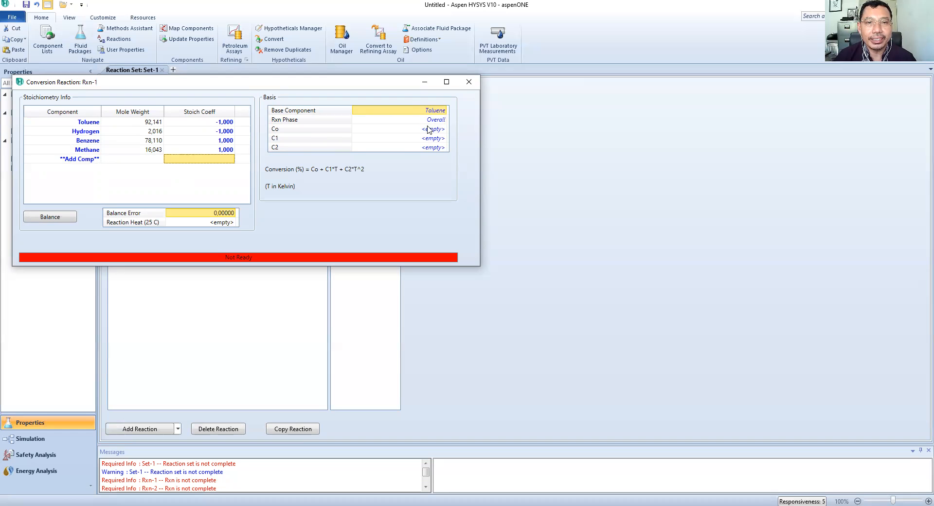
pyautogui.click(428, 130)
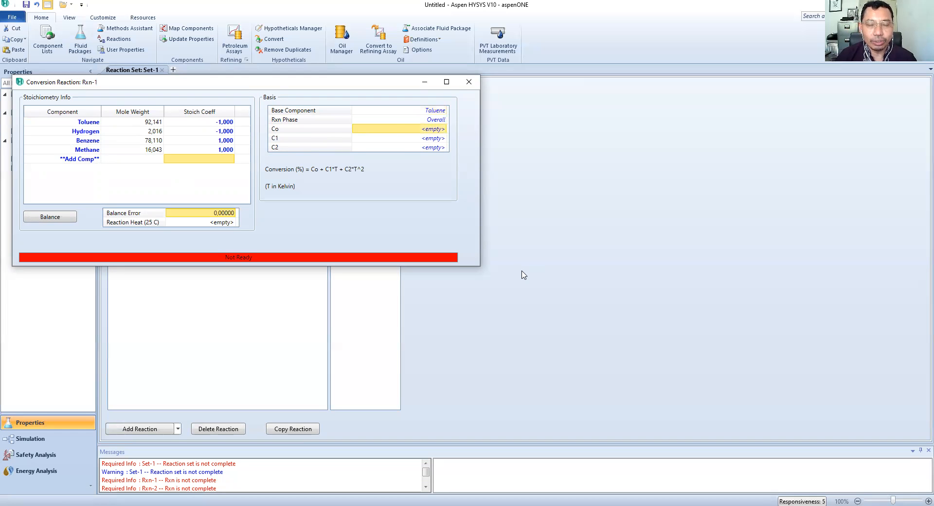
pyautogui.write('75')
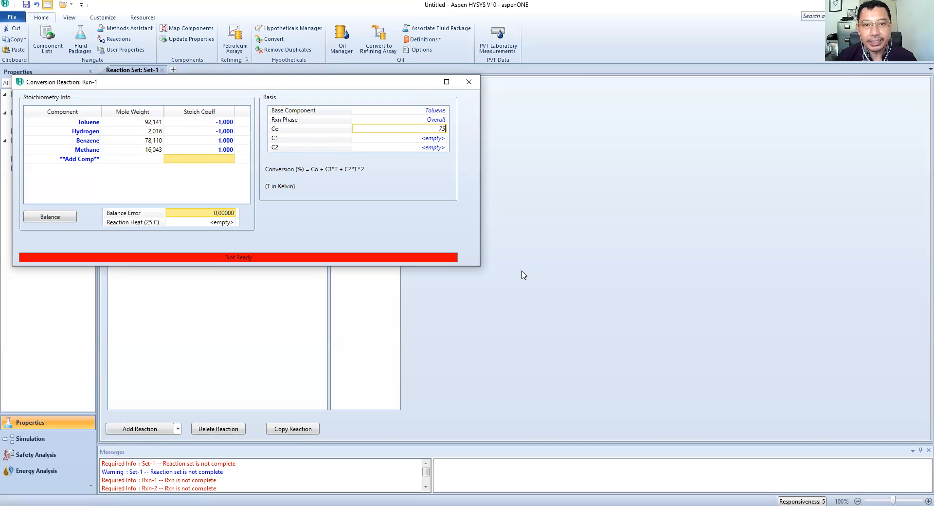
pyautogui.press('Return')
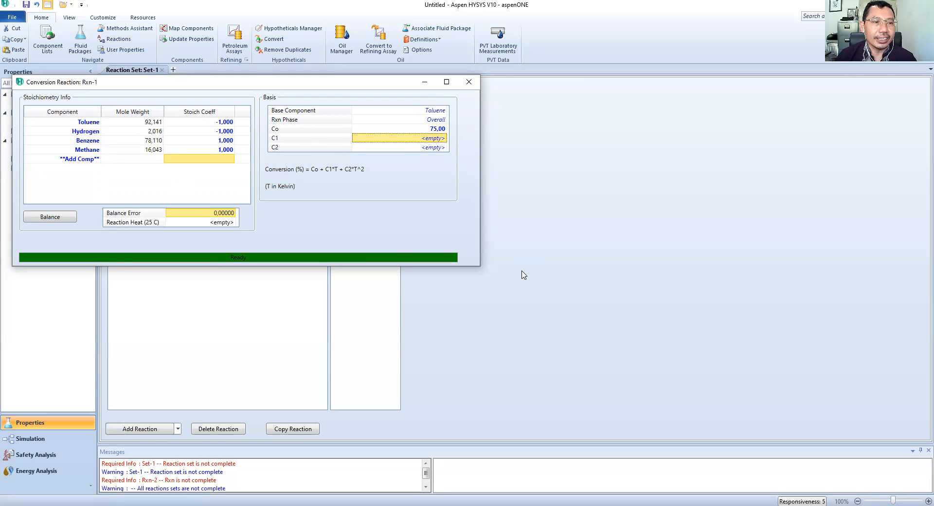
pyautogui.click(468, 84)
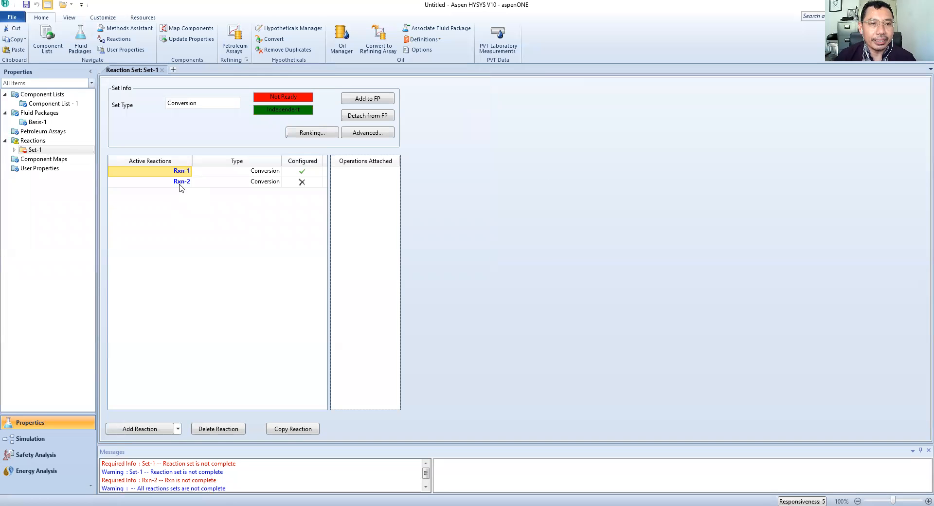
# Add Benzene, BiPhenyl and Hydrogen as components in the stoichiometry of reaction Rxn-2.
pyautogui.doubleClick(179, 184)
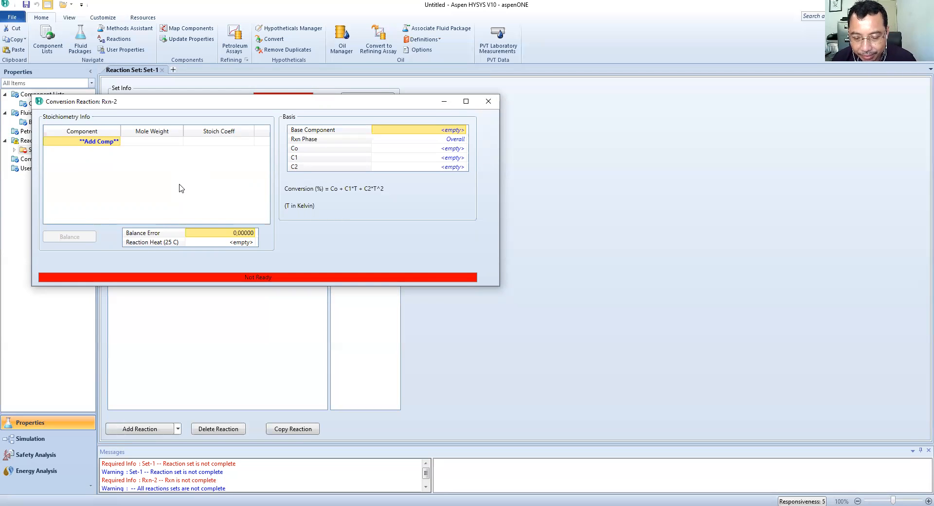
pyautogui.click(118, 142)
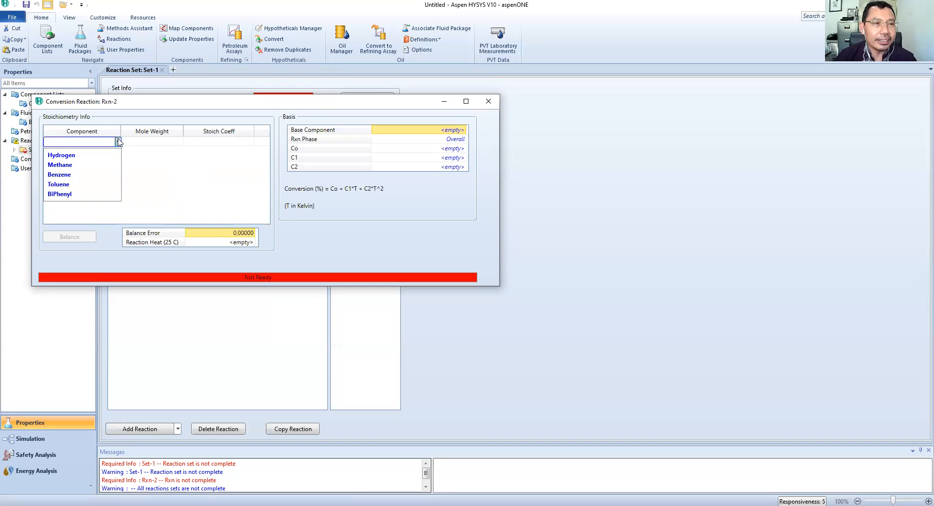
pyautogui.click(78, 174)
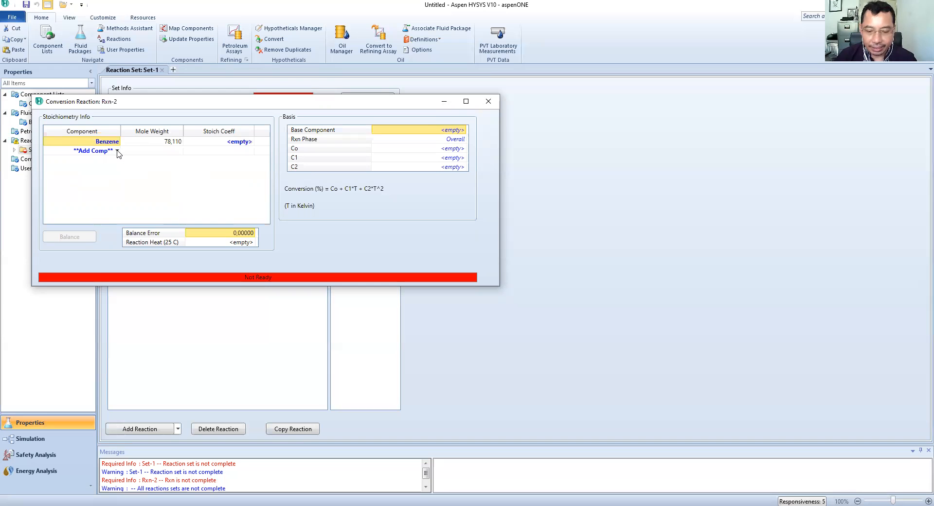
pyautogui.click(118, 152)
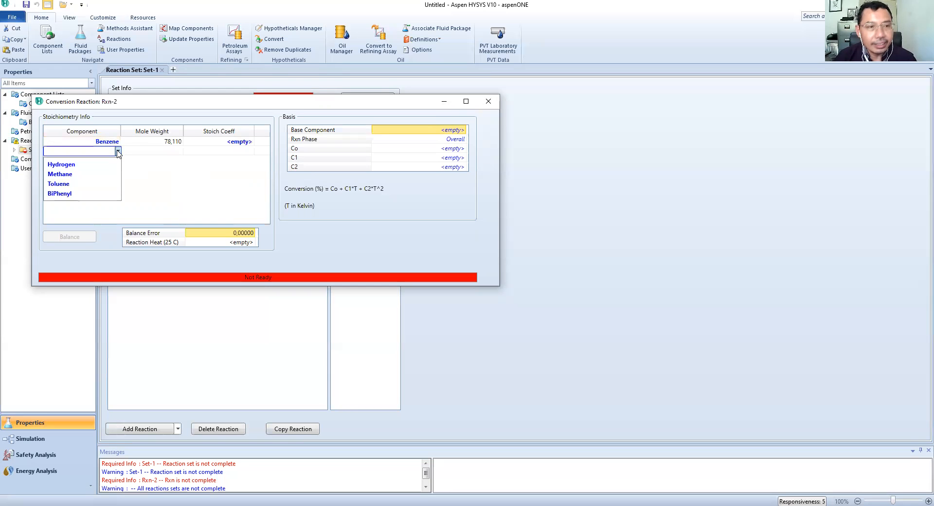
pyautogui.click(76, 196)
pyautogui.click(118, 160)
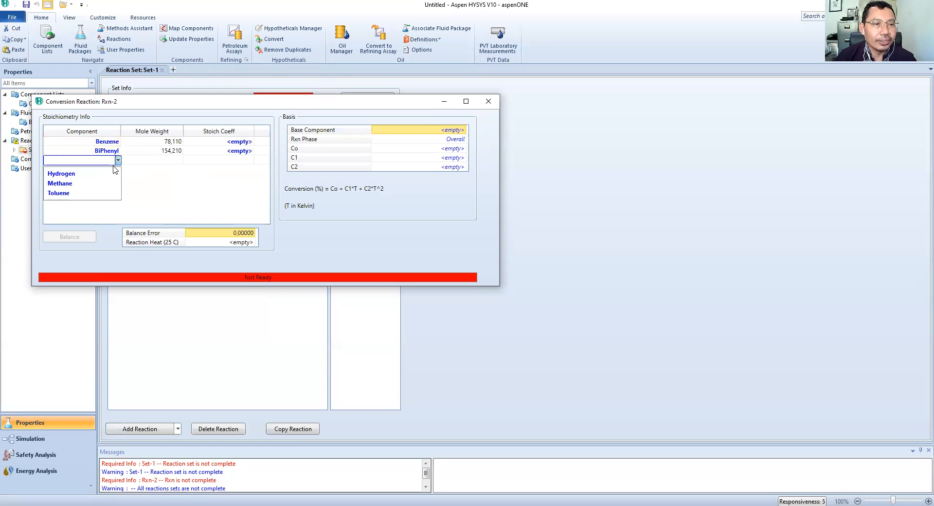
pyautogui.click(83, 174)
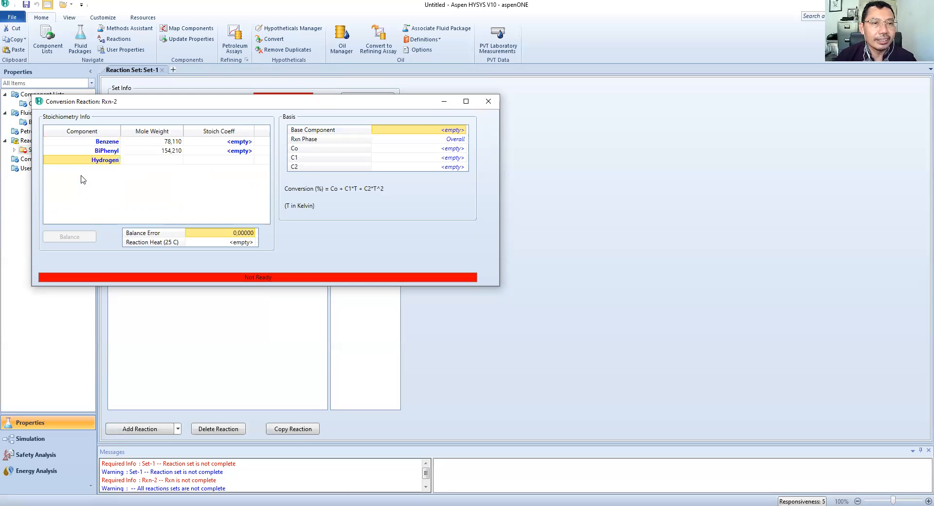
# Set Rxn-2's stoichiometric coefficients to -2 for Benzene, 1 for BiPhenyl and 1 for Hydrogen.
pyautogui.click(233, 142)
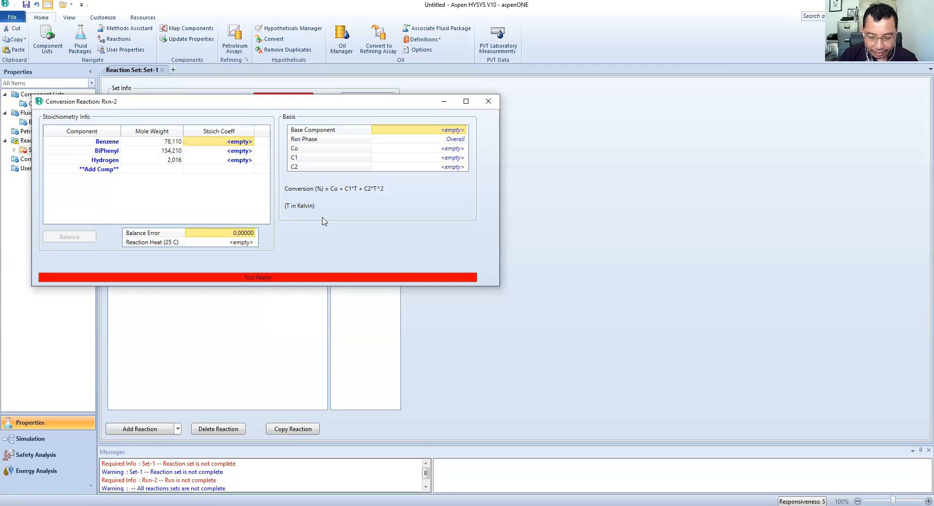
pyautogui.write('-2')
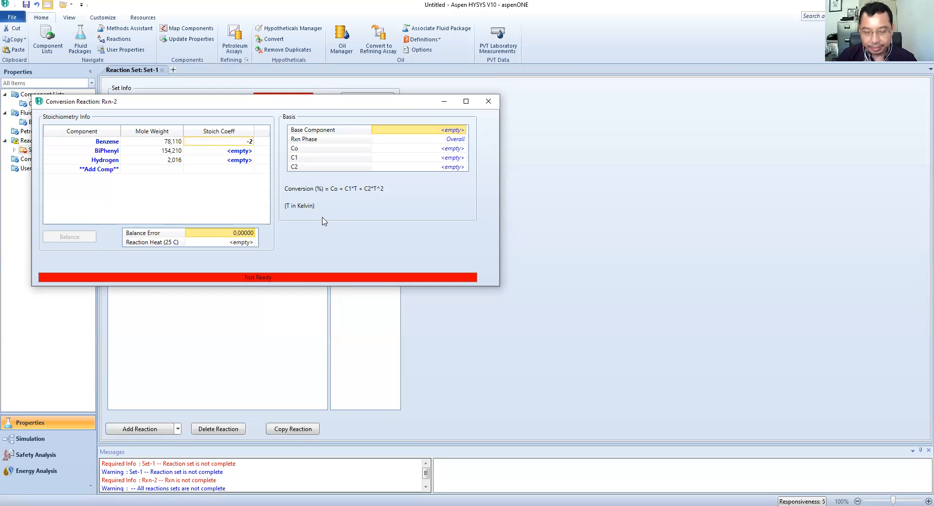
pyautogui.press('Return')
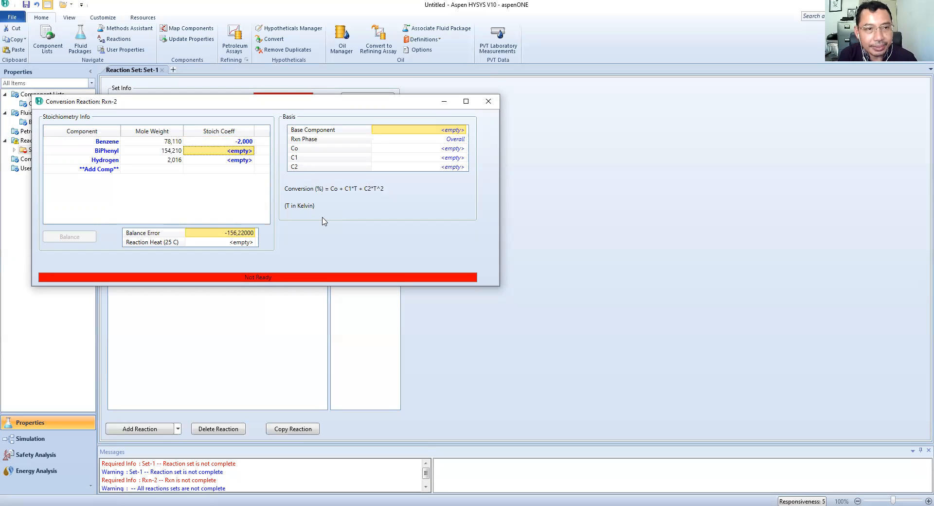
pyautogui.write('1')
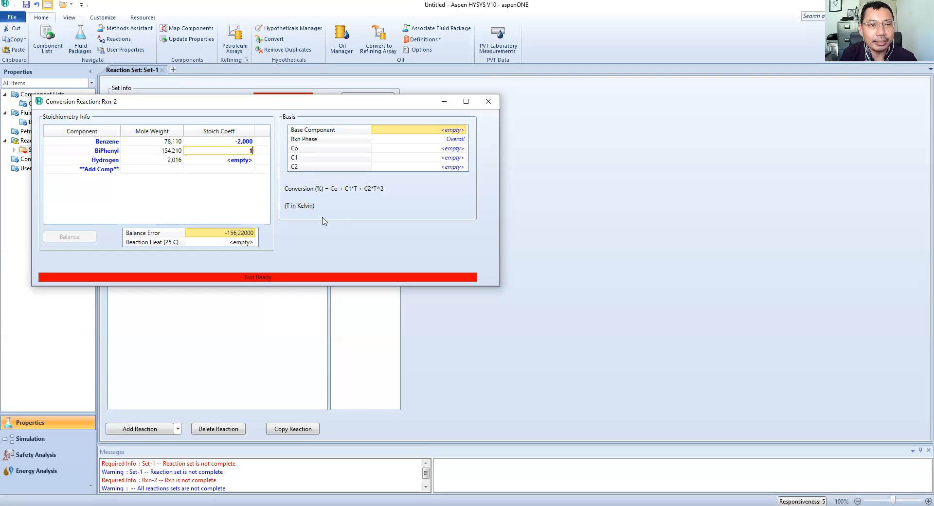
pyautogui.press('Return')
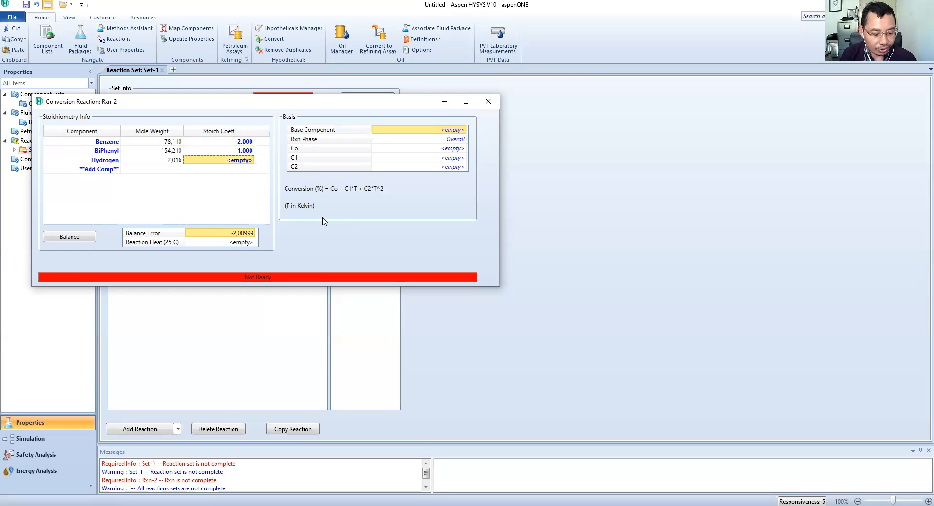
pyautogui.write('1')
pyautogui.press('Return')
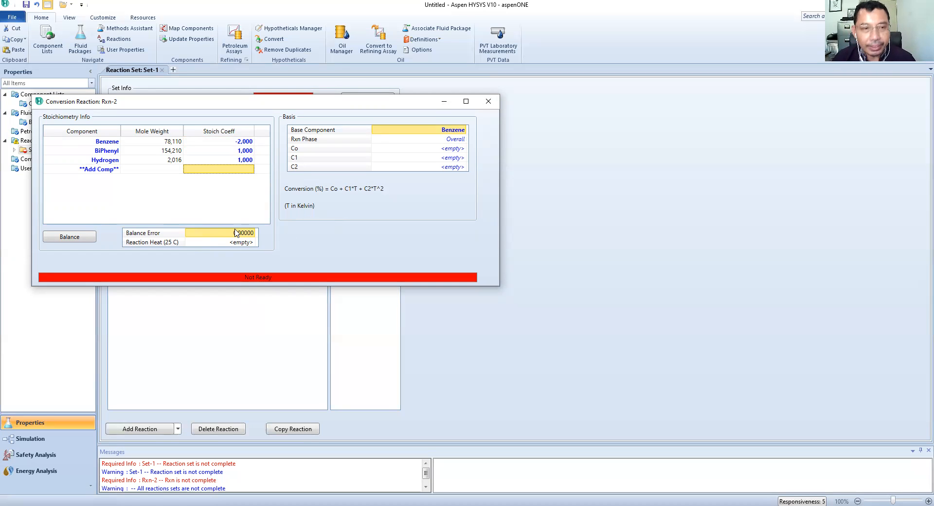
# Set Rxn-2's conversion coefficient Co to 2 with Benzene as base component, and close the reaction.
pyautogui.click(453, 149)
pyautogui.write('2')
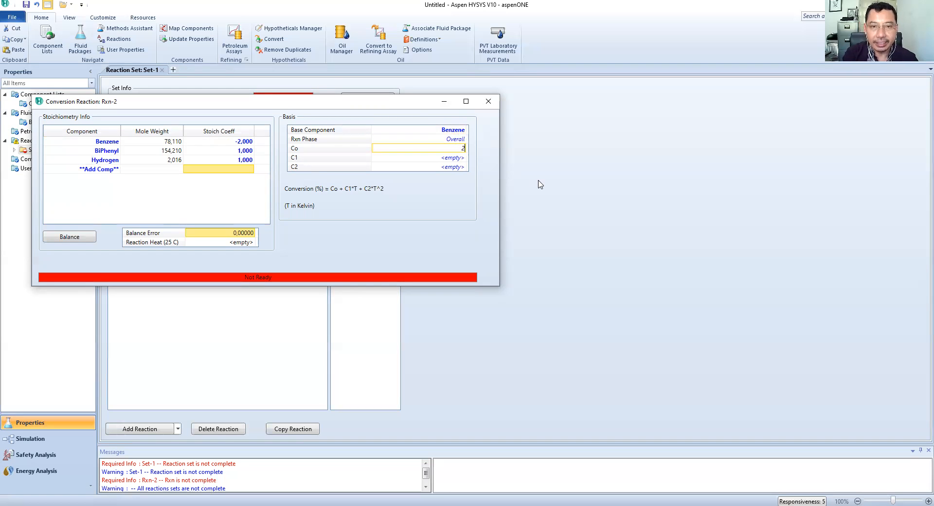
pyautogui.press('Return')
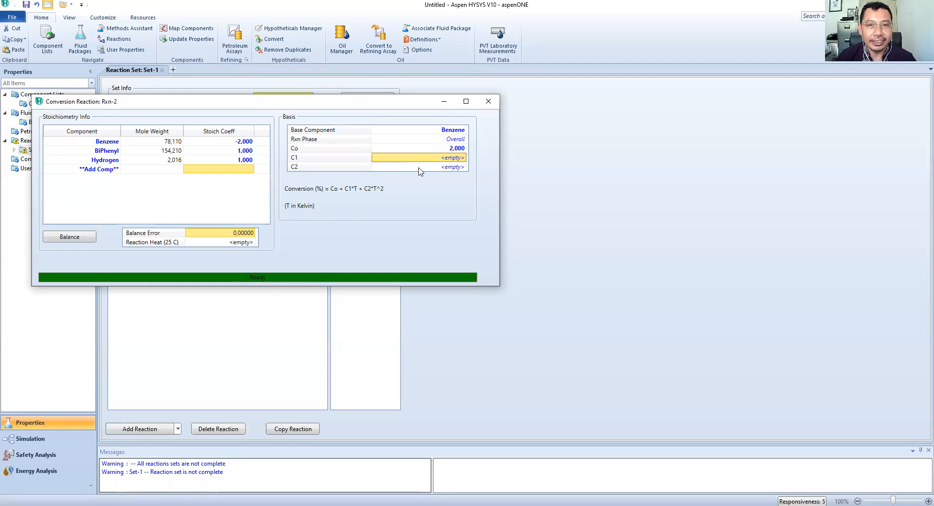
pyautogui.click(488, 101)
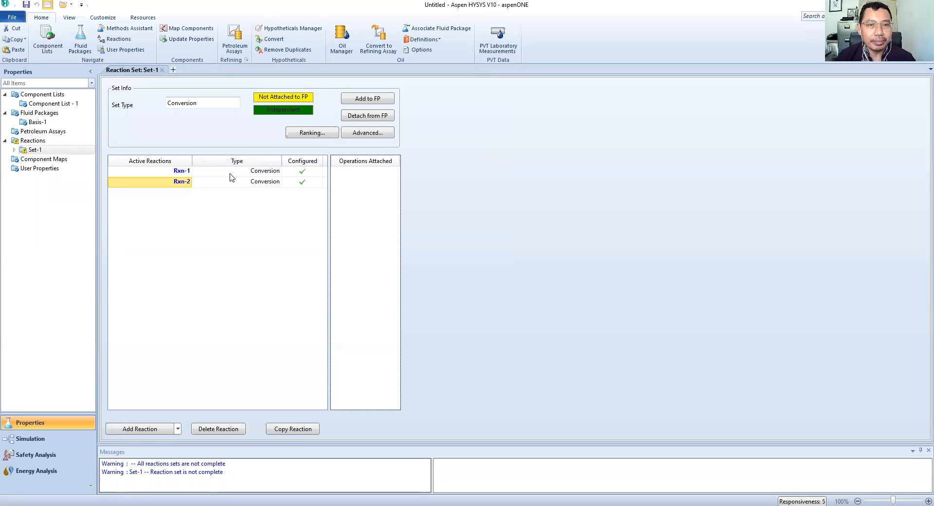
# Attach reaction set Set-1 to the Basis-1 fluid package and switch to the simulation environment.
pyautogui.click(377, 100)
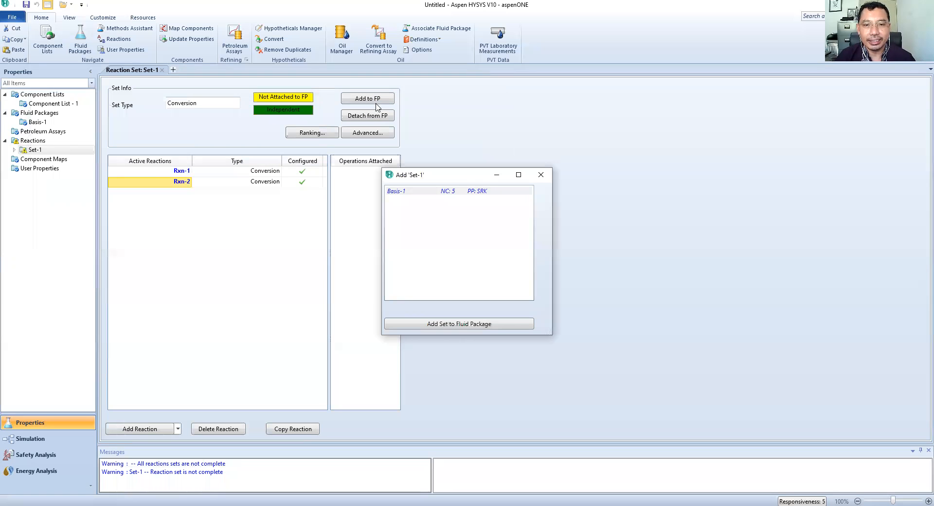
pyautogui.click(468, 324)
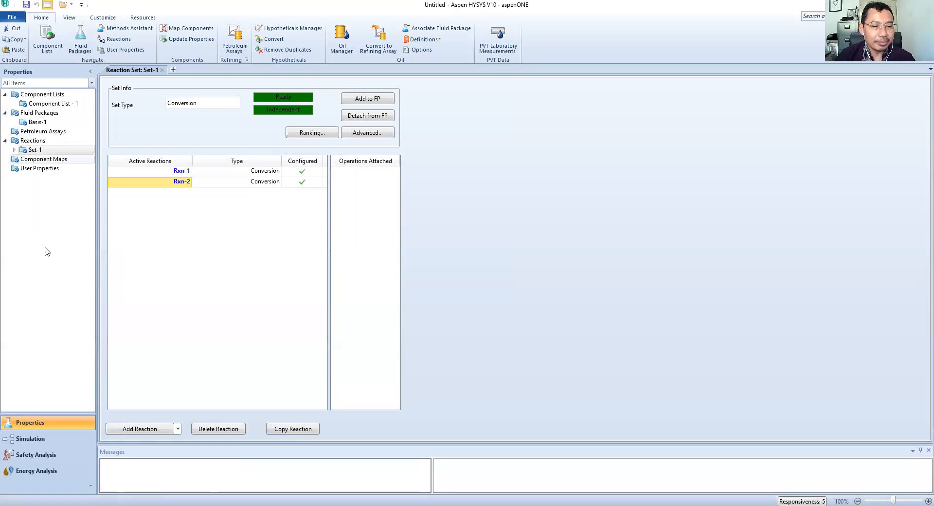
pyautogui.click(31, 439)
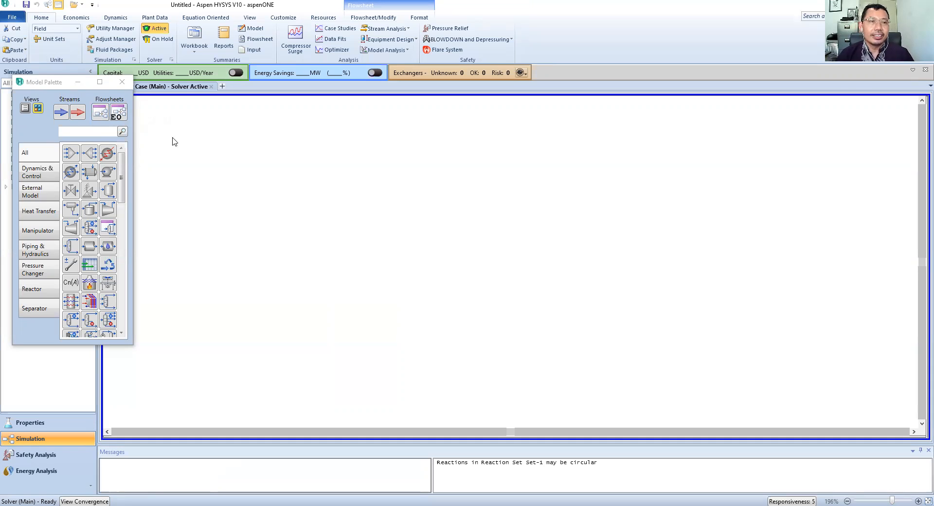
# Place a material stream in the upper-left area of the flowsheet and name it Gas Recycle.
pyautogui.click(62, 113)
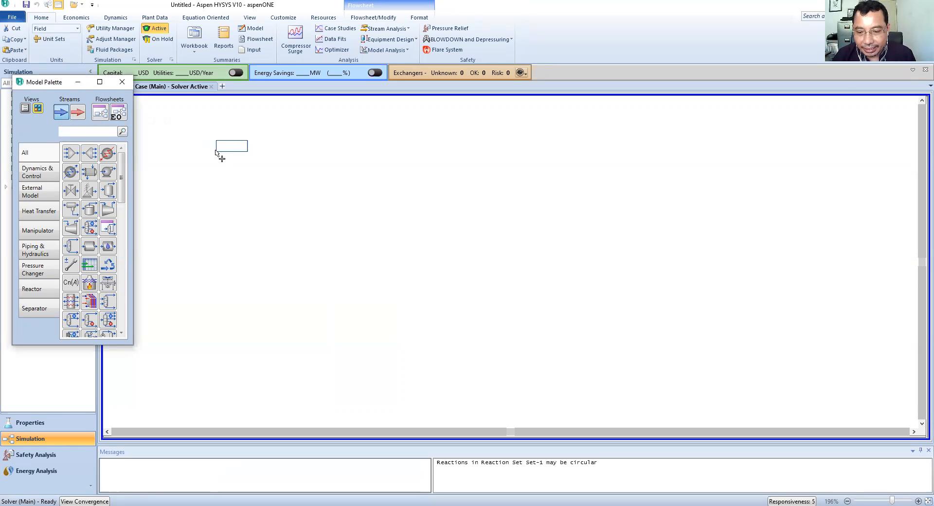
pyautogui.click(217, 154)
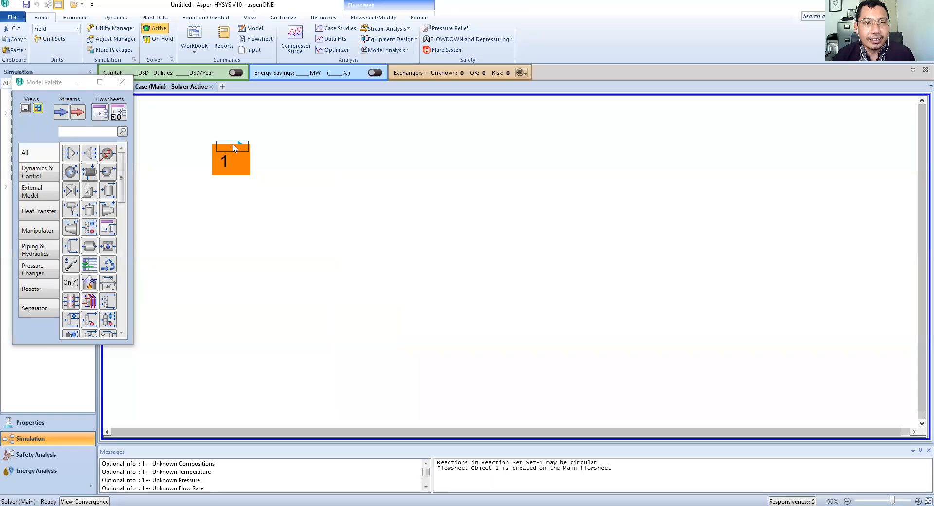
pyautogui.doubleClick(234, 150)
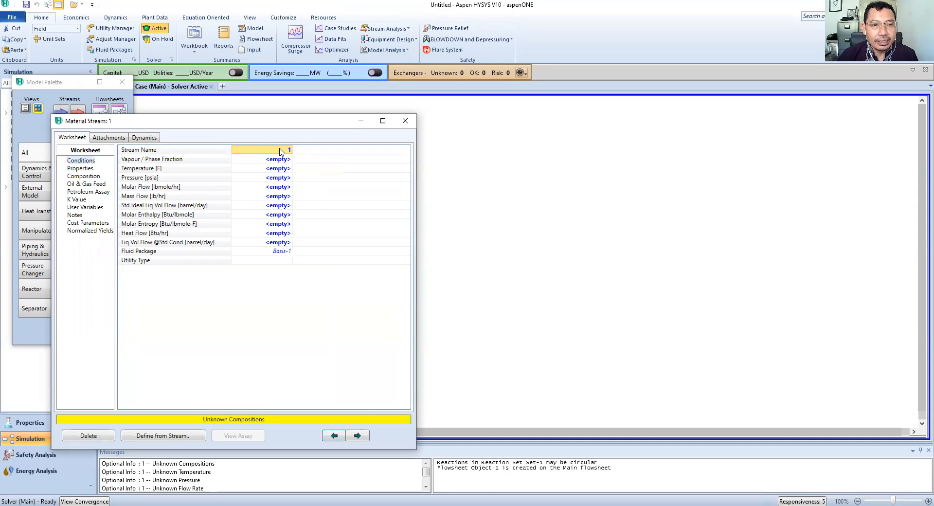
pyautogui.write('G')
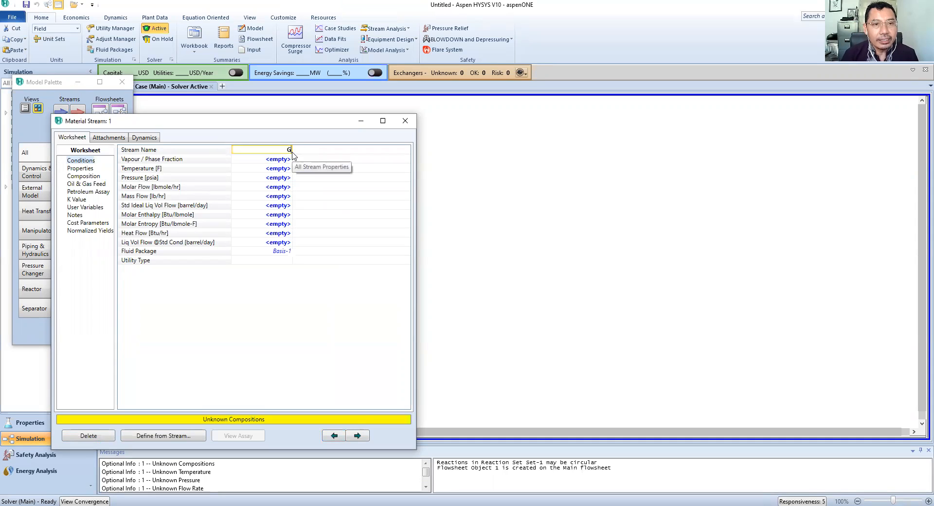
pyautogui.write('as Recycle')
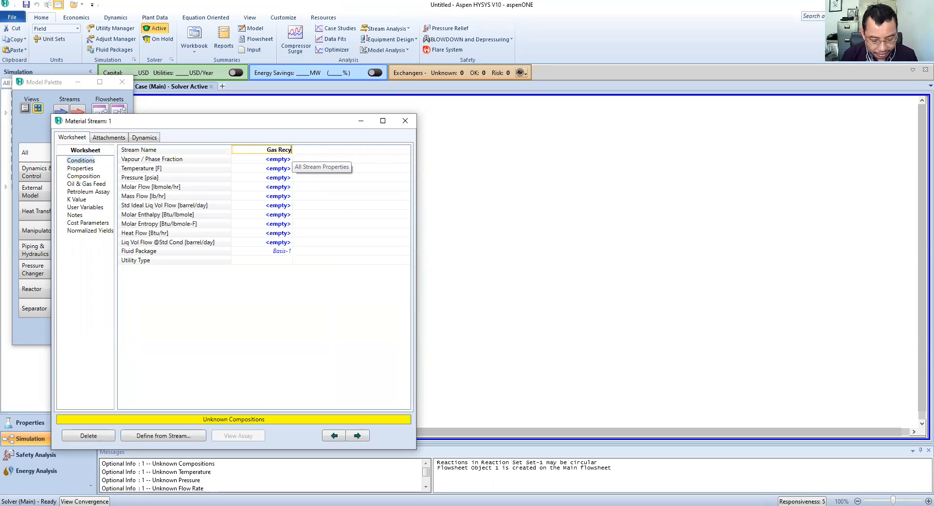
pyautogui.press('Return')
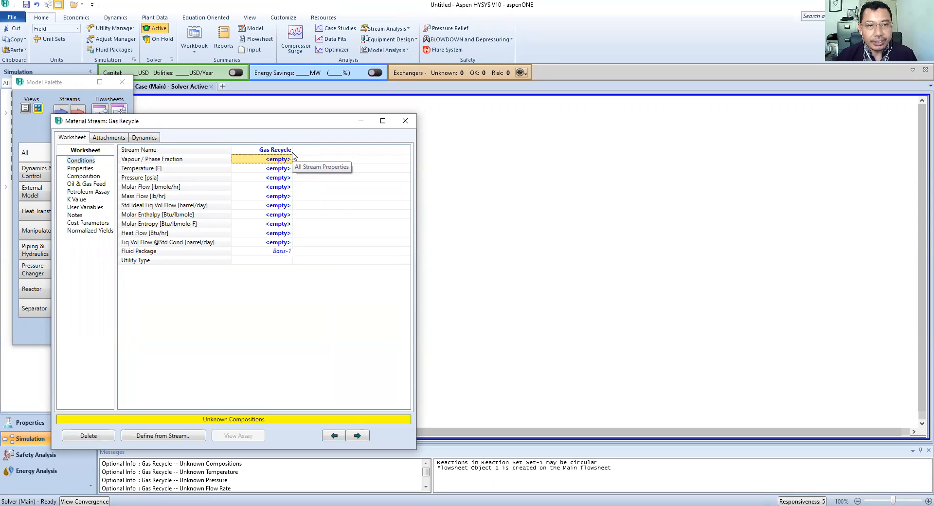
# Set the Gas Recycle stream's temperature to 121 F and its pressure to 569 psia.
pyautogui.press('Down')
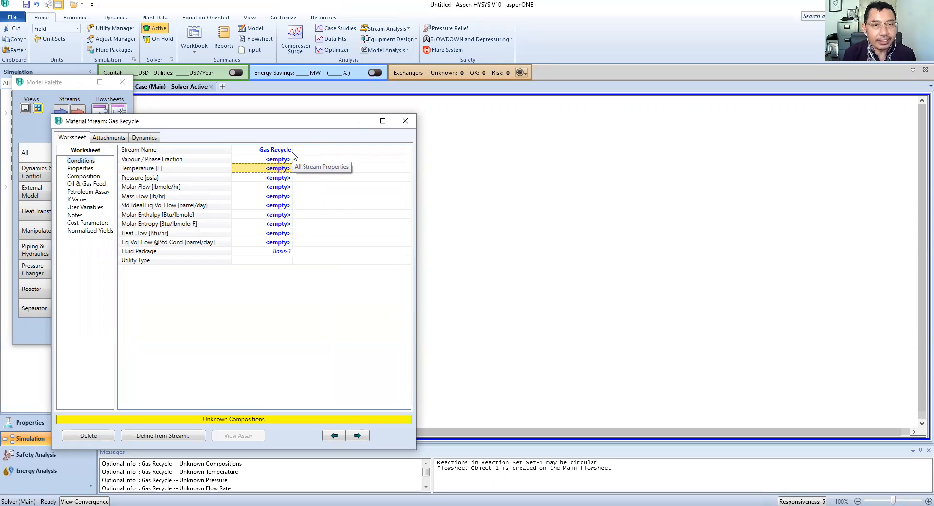
pyautogui.write('121')
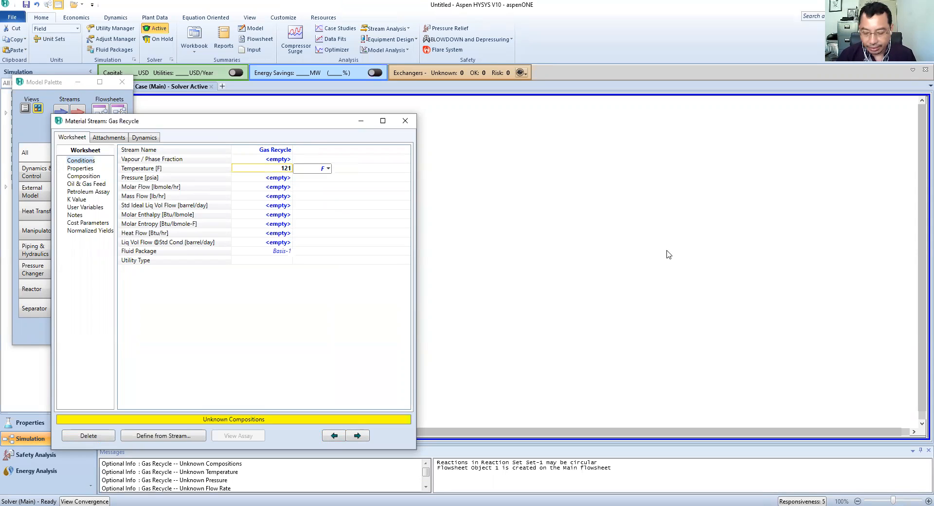
pyautogui.press('Return')
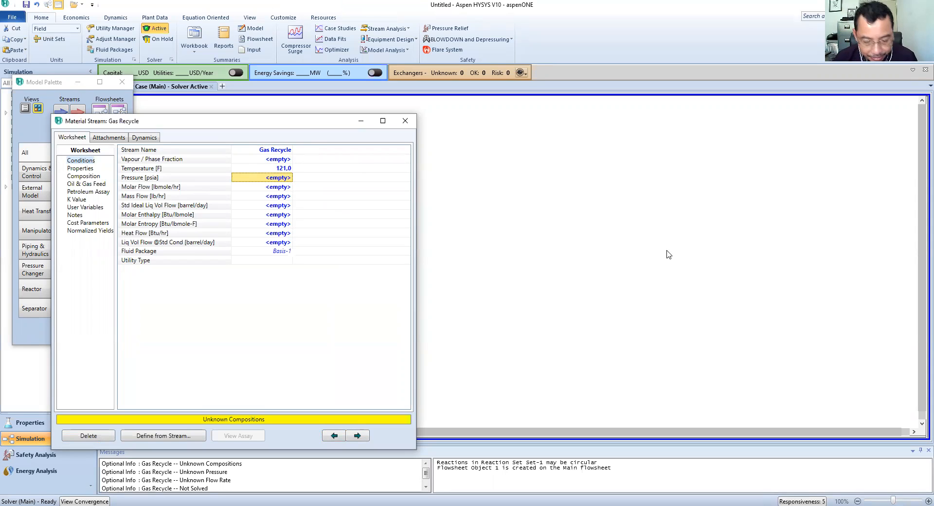
pyautogui.write('569')
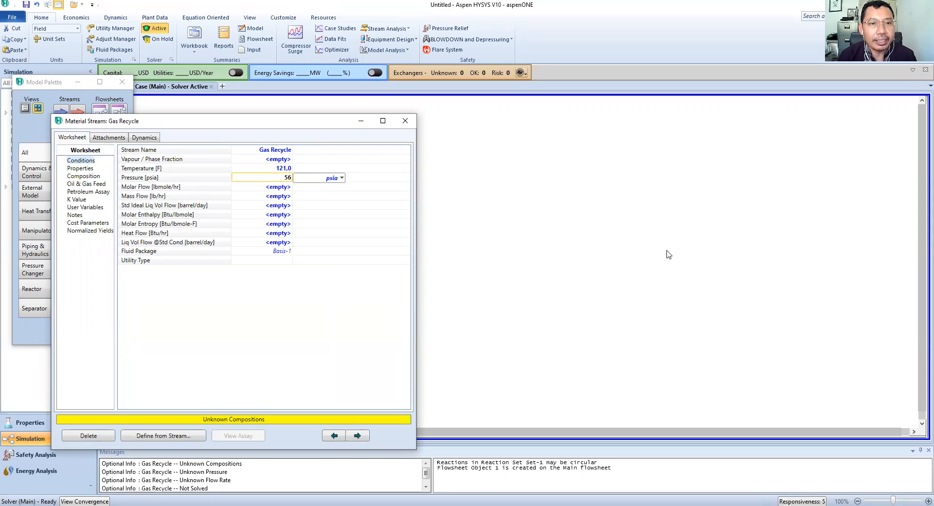
pyautogui.press('Return')
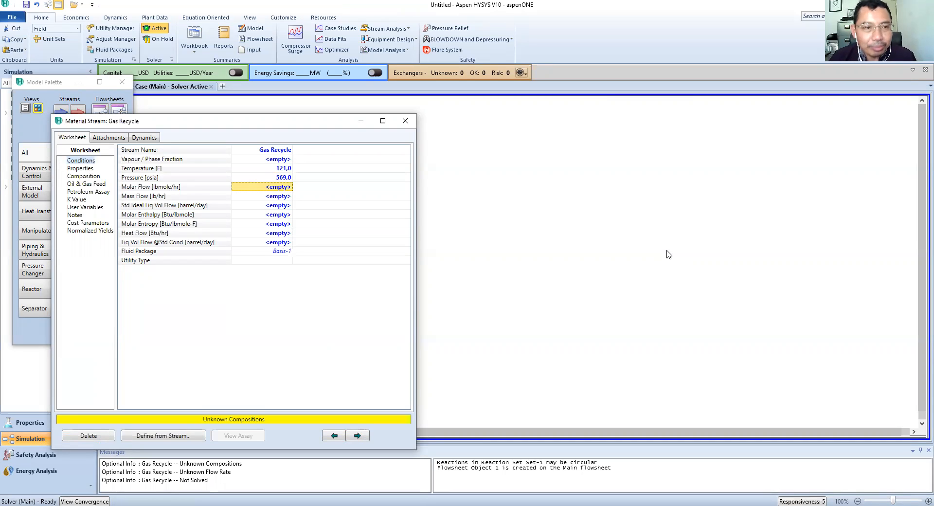
# Change the compositional basis of the Gas Recycle stream to Mole Flows.
pyautogui.click(83, 176)
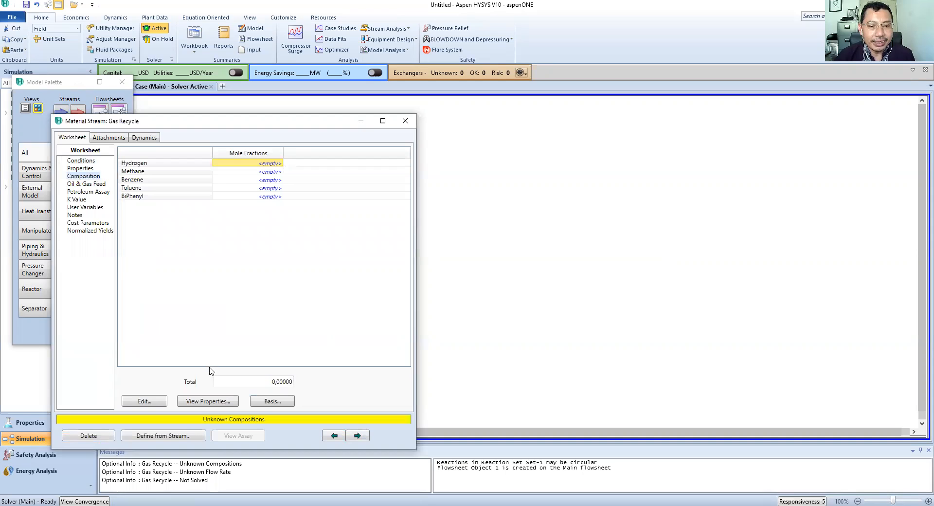
pyautogui.click(279, 399)
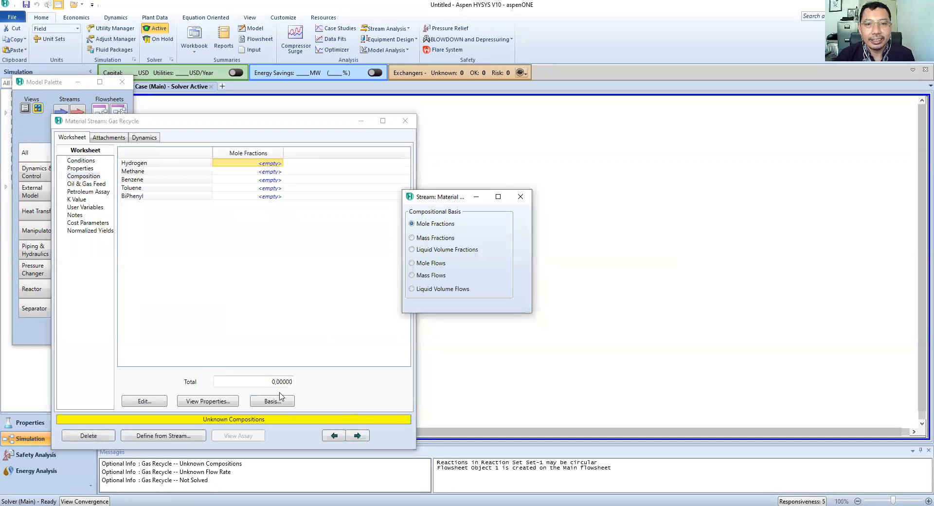
pyautogui.click(412, 263)
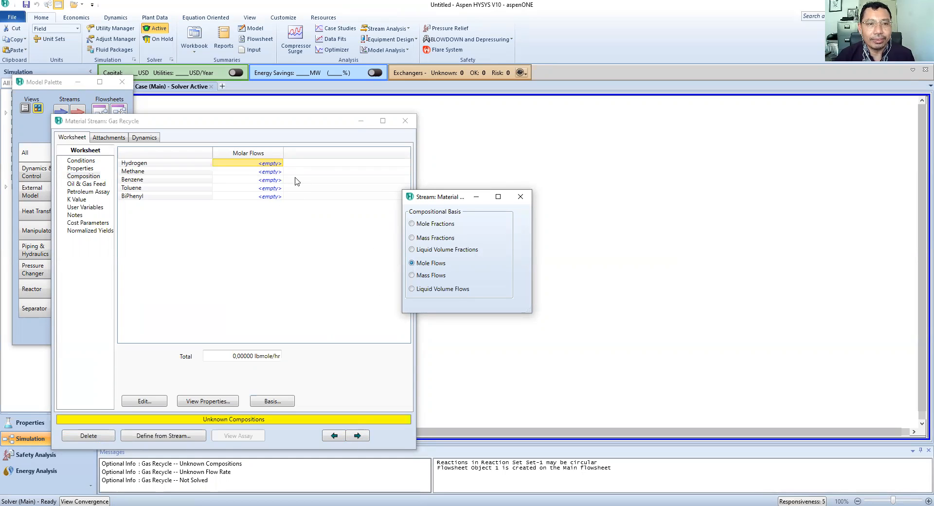
pyautogui.click(521, 198)
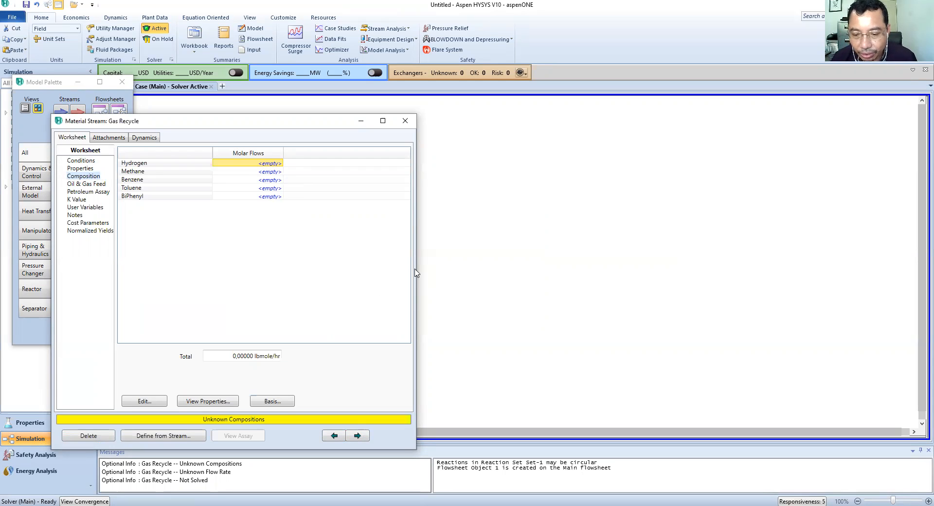
# Set the Gas Recycle molar flows to 2045.9 lbmole/hr for Hydrogen and 3020.8 lbmole/hr for Methane.
pyautogui.write('20')
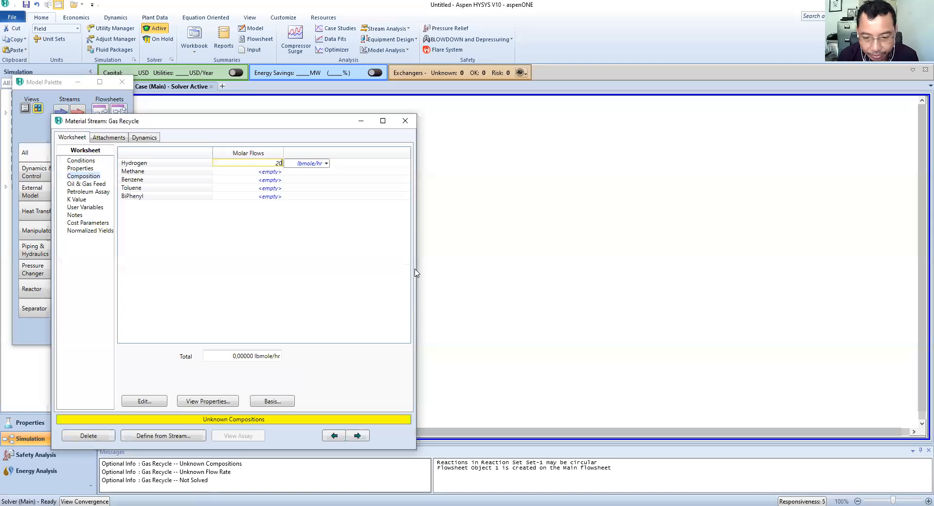
pyautogui.write('45.9')
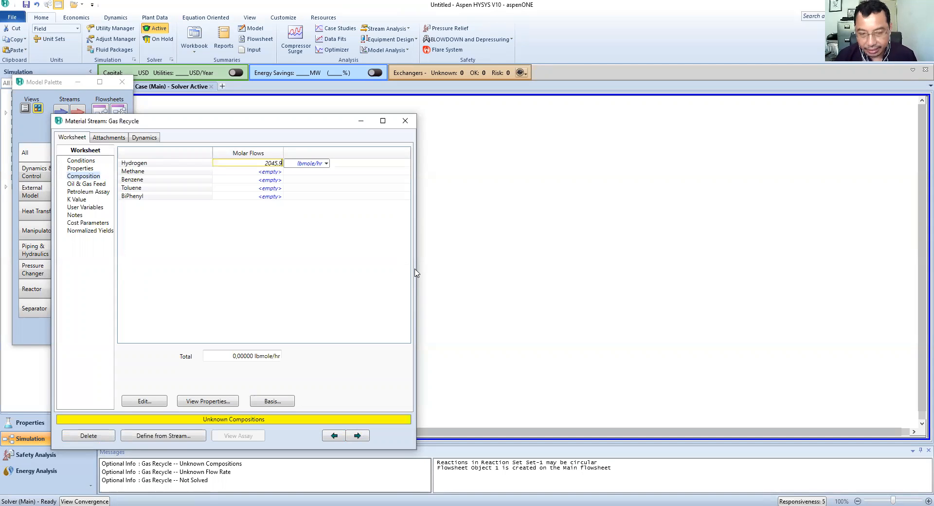
pyautogui.press('Return')
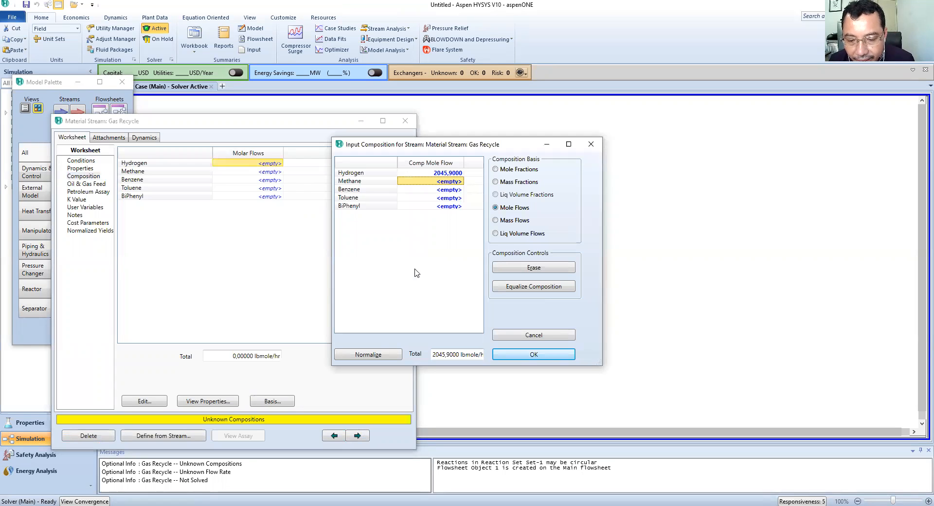
pyautogui.write('3020')
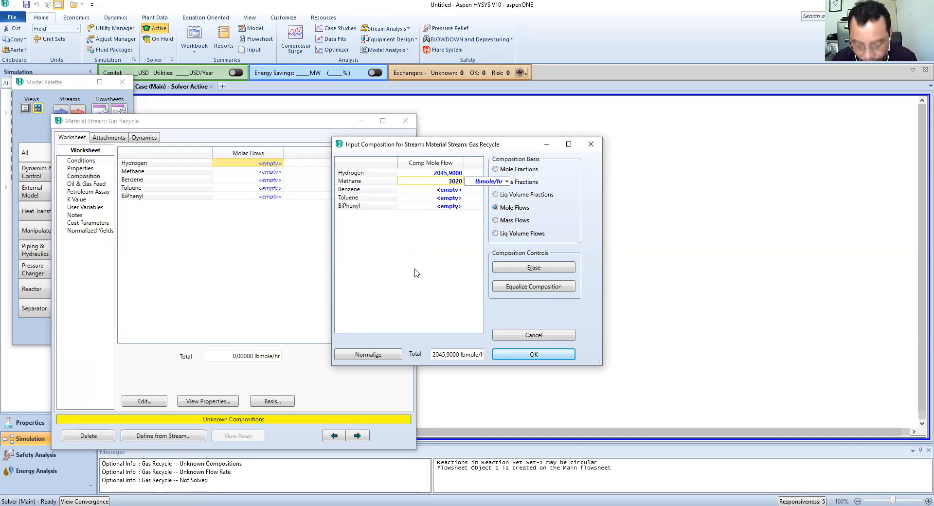
pyautogui.write('.8')
pyautogui.press('Return')
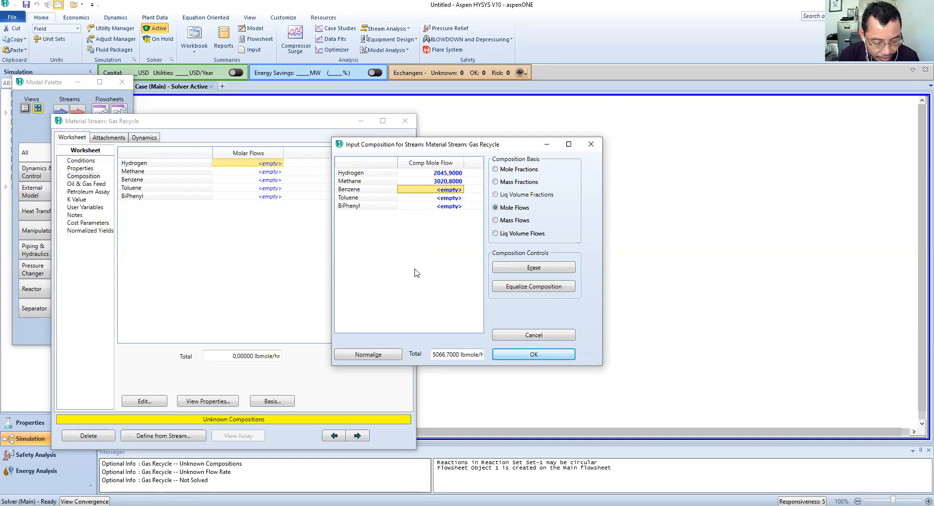
# Set the Gas Recycle molar flows of Benzene to 42.8, Toluene to 5.3 and BiPhenyl to 0 lbmole/hr, accept the composition and close the stream.
pyautogui.write('42')
pyautogui.write('.8')
pyautogui.press('Return')
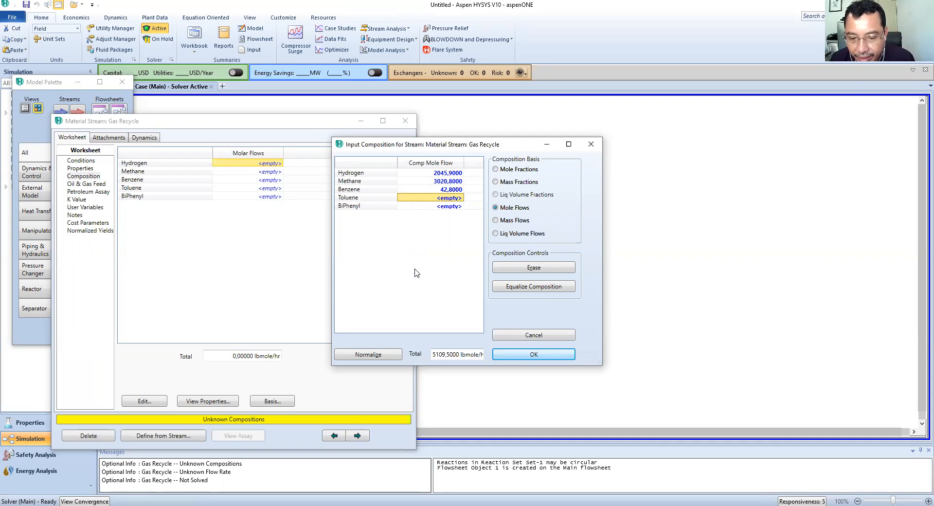
pyautogui.write('5.3')
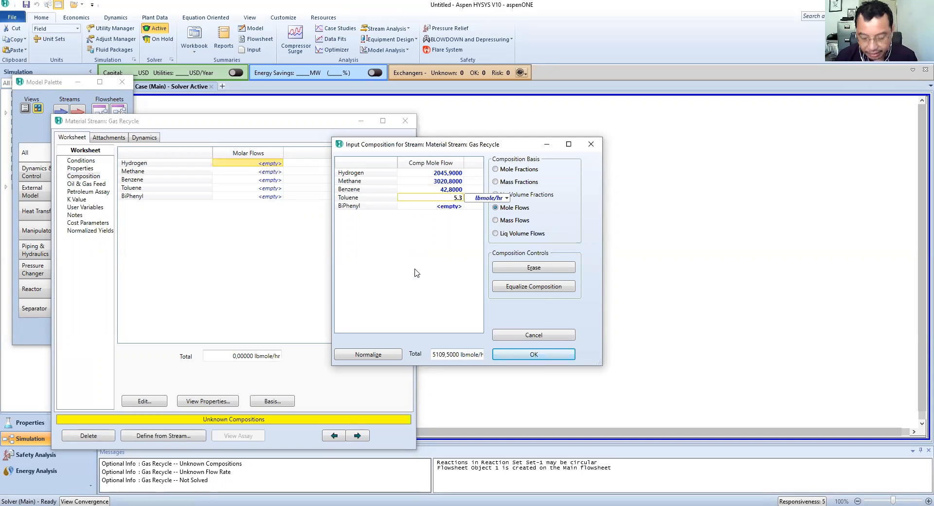
pyautogui.press('Return')
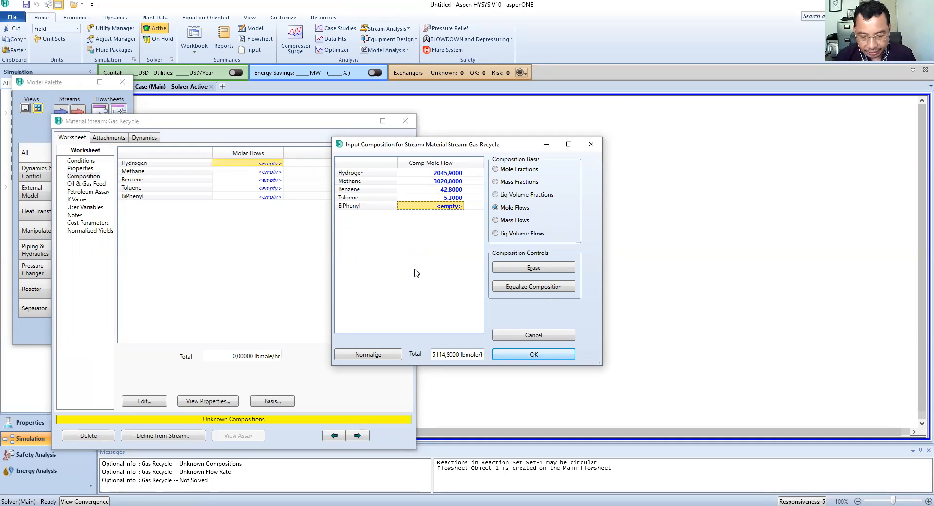
pyautogui.write('0')
pyautogui.press('Return')
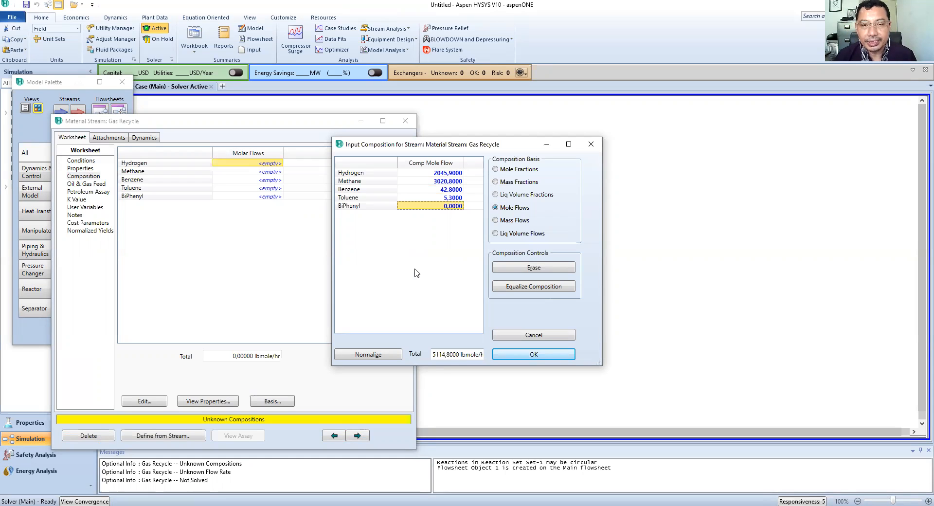
pyautogui.click(534, 354)
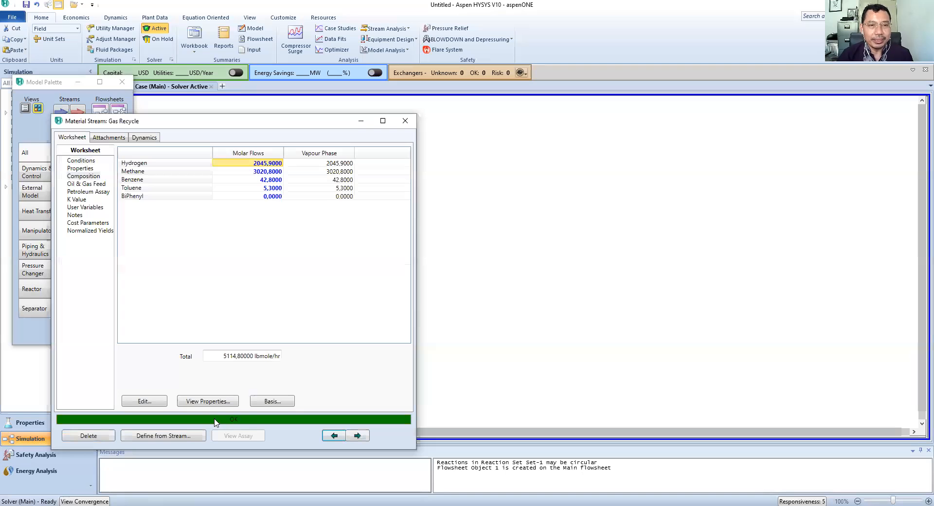
pyautogui.click(405, 122)
pyautogui.moveTo(238, 150)
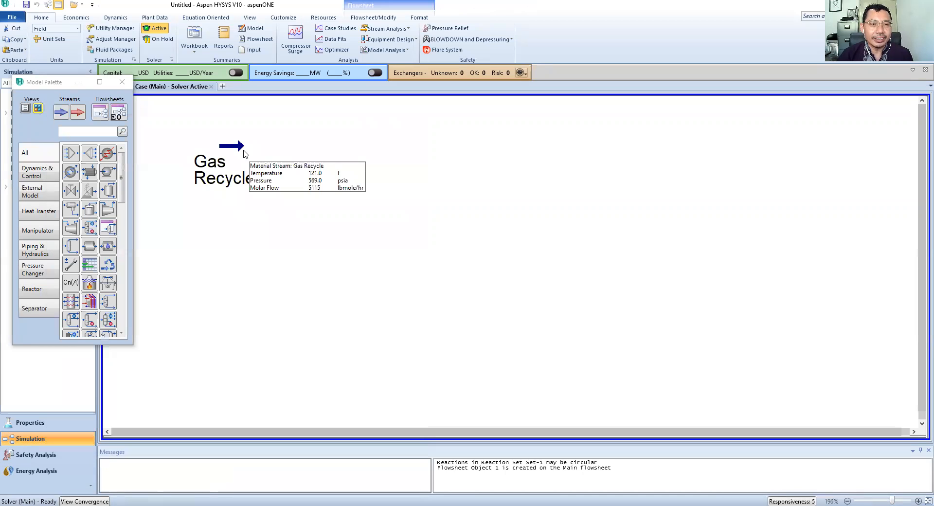
# Place a second material stream below Gas Recycle on the flowsheet and name it Feed.
pyautogui.click(61, 112)
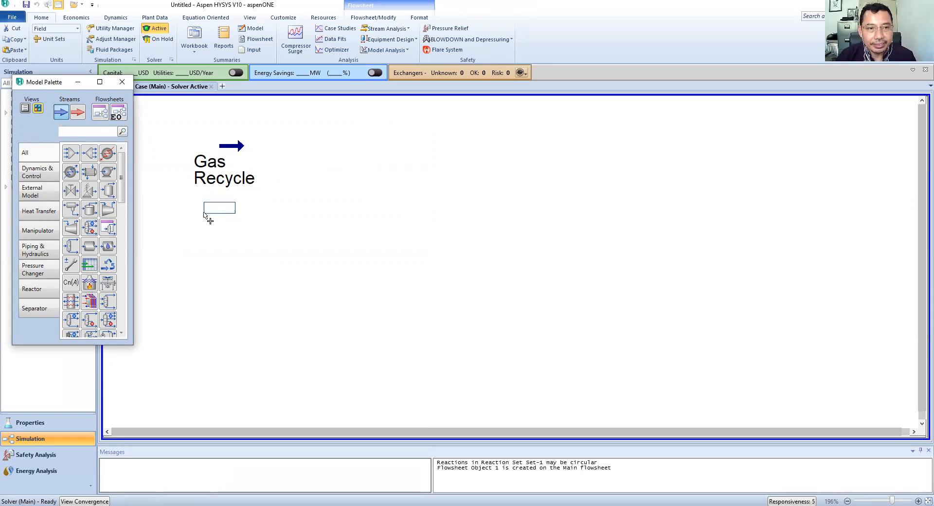
pyautogui.click(214, 211)
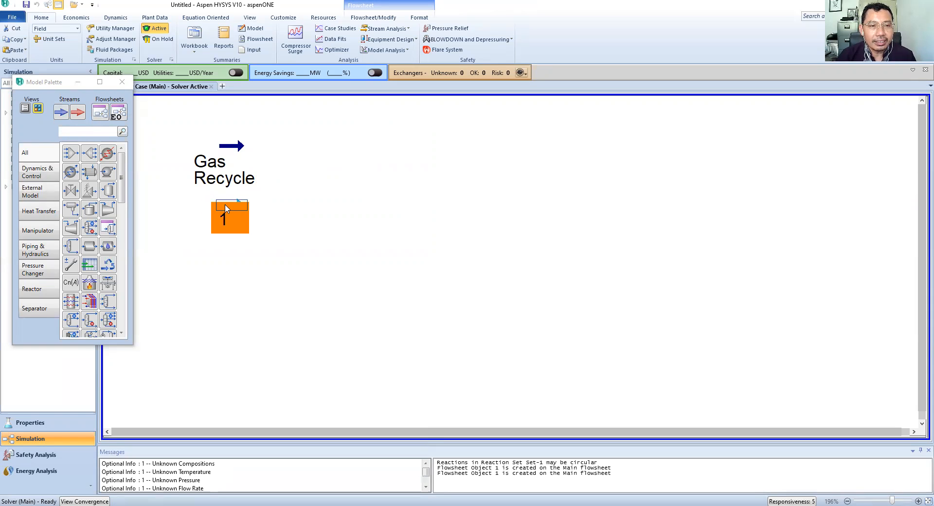
pyautogui.doubleClick(225, 209)
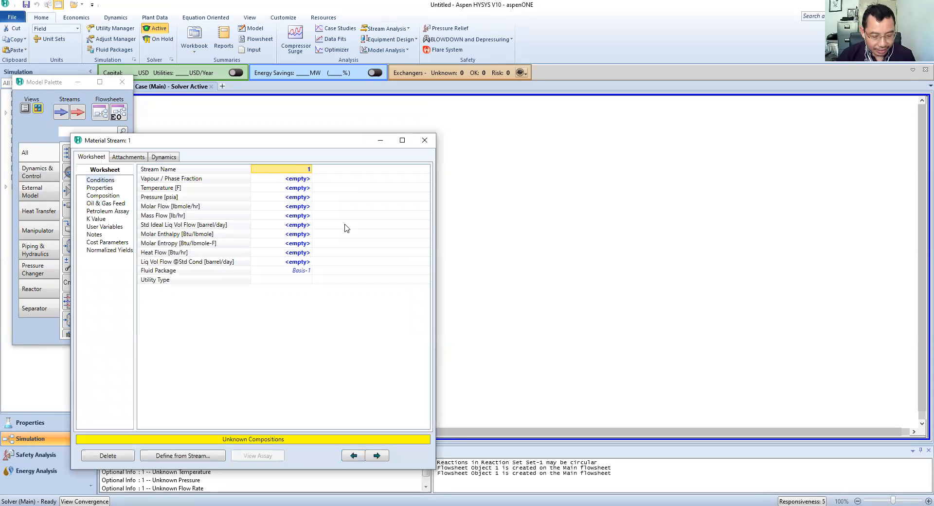
pyautogui.write('Feed')
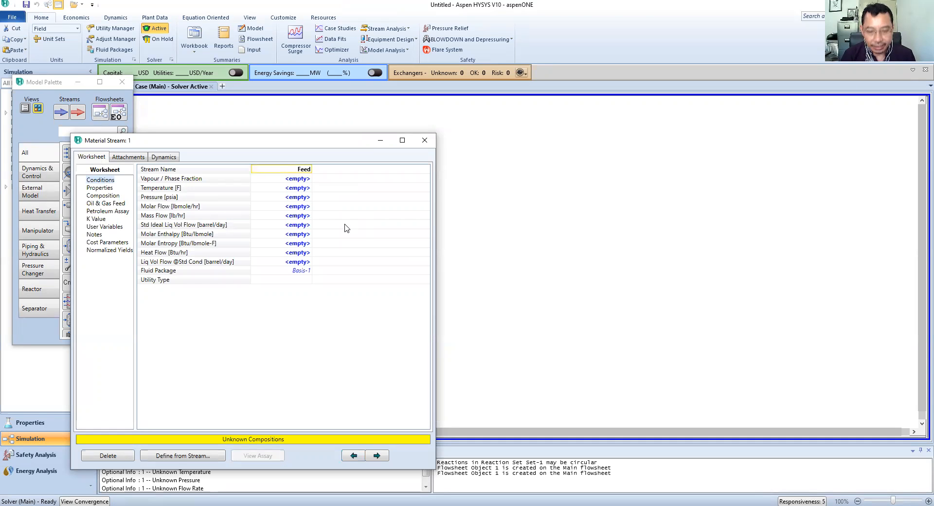
pyautogui.press('Return')
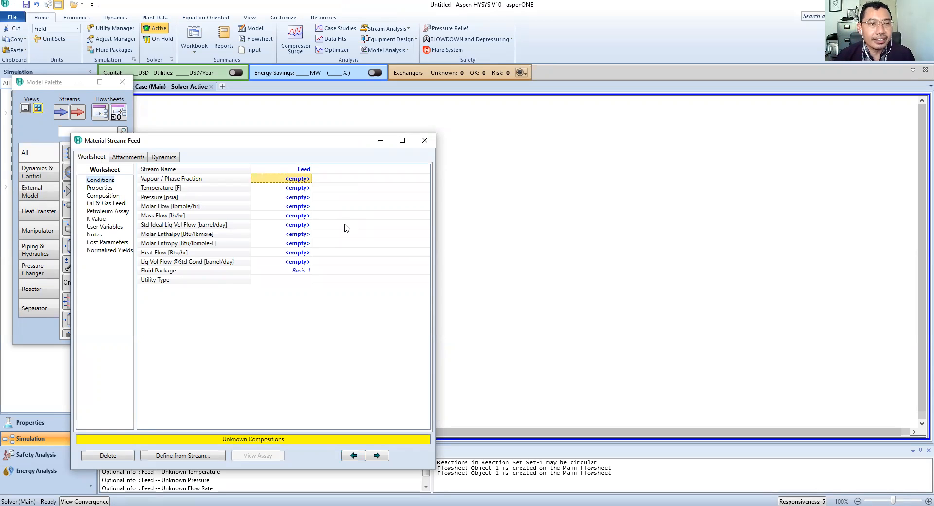
# Set the Feed stream's temperature to 75 F and its pressure to 569 psia.
pyautogui.press('Down')
pyautogui.write('75')
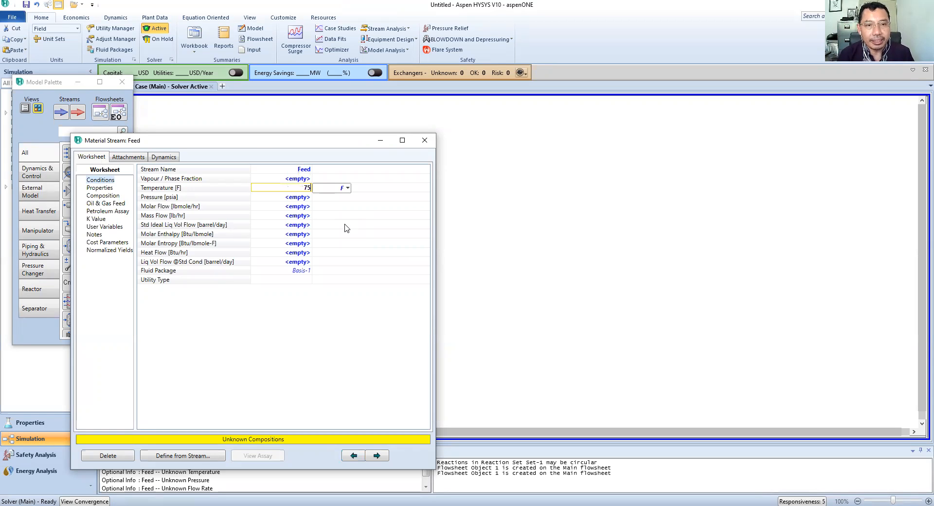
pyautogui.press('Return')
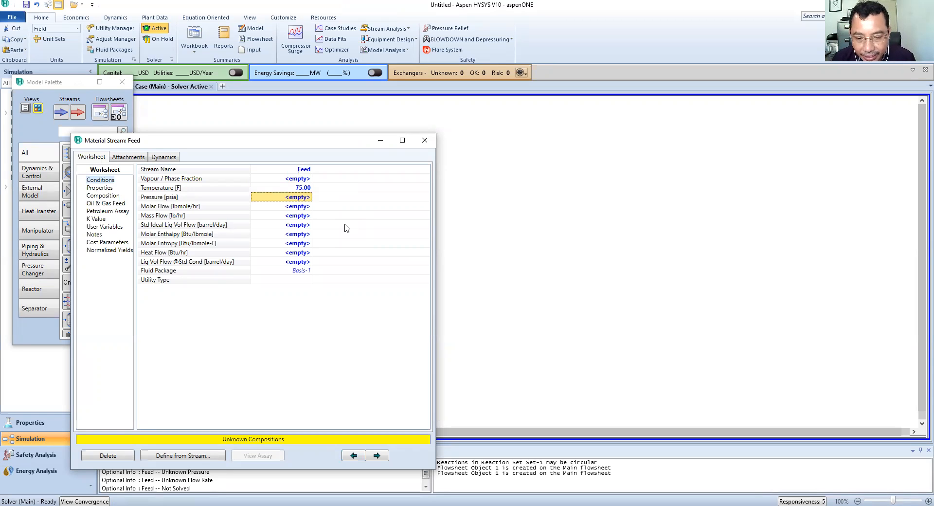
pyautogui.write('569')
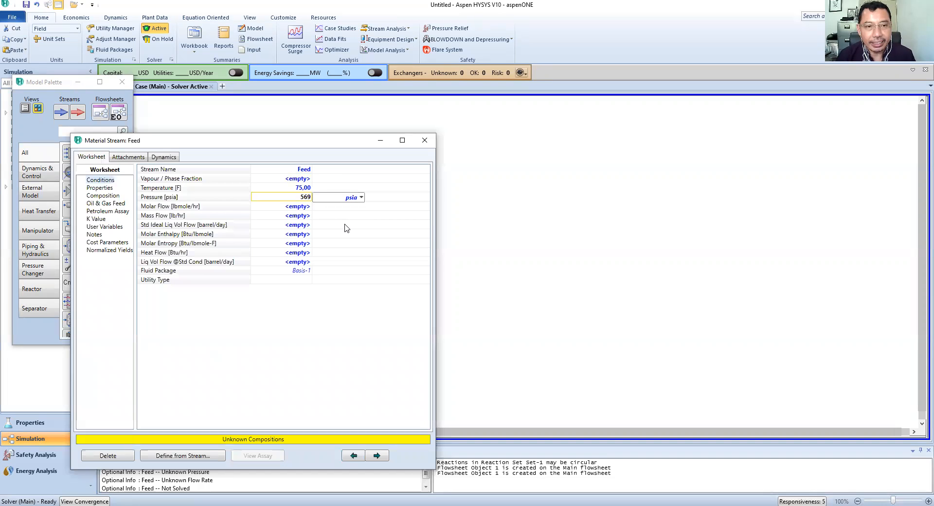
pyautogui.press('Return')
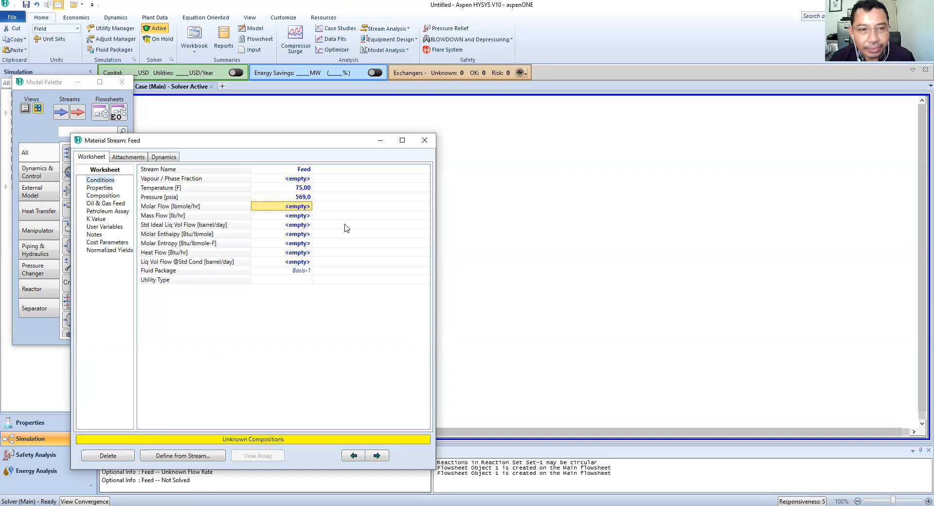
# Change the compositional basis of the Feed stream to Mole Flows.
pyautogui.click(116, 196)
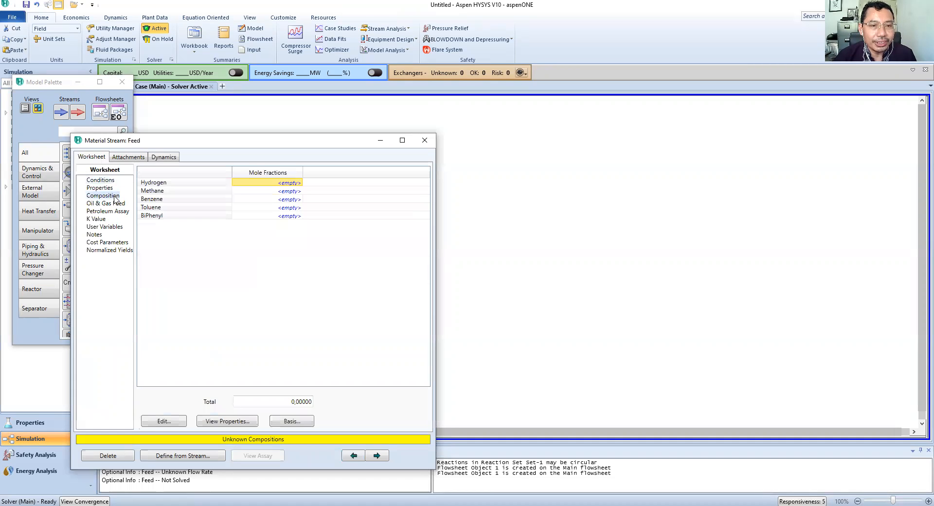
pyautogui.click(292, 421)
pyautogui.click(434, 264)
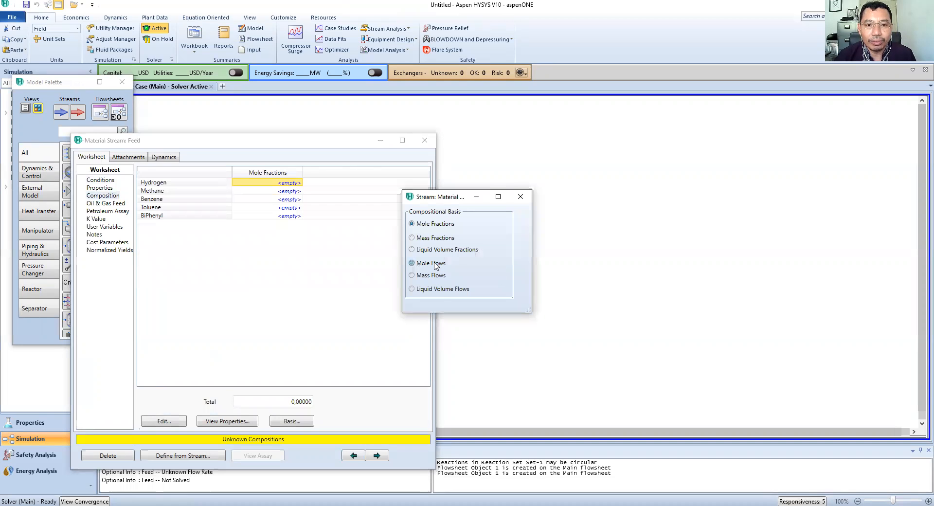
pyautogui.click(522, 197)
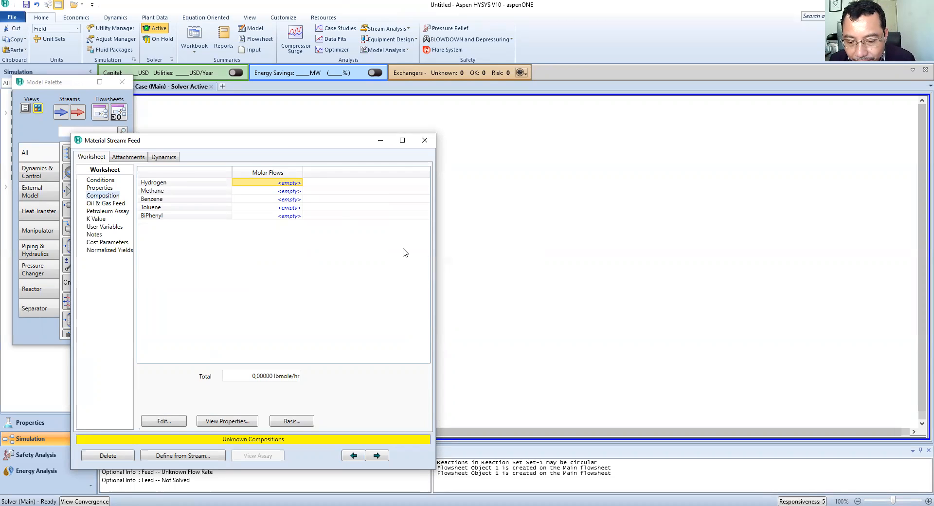
# Set the Feed molar flows of Hydrogen, Methane and Benzene to 0 lbmole/hr.
pyautogui.write('0')
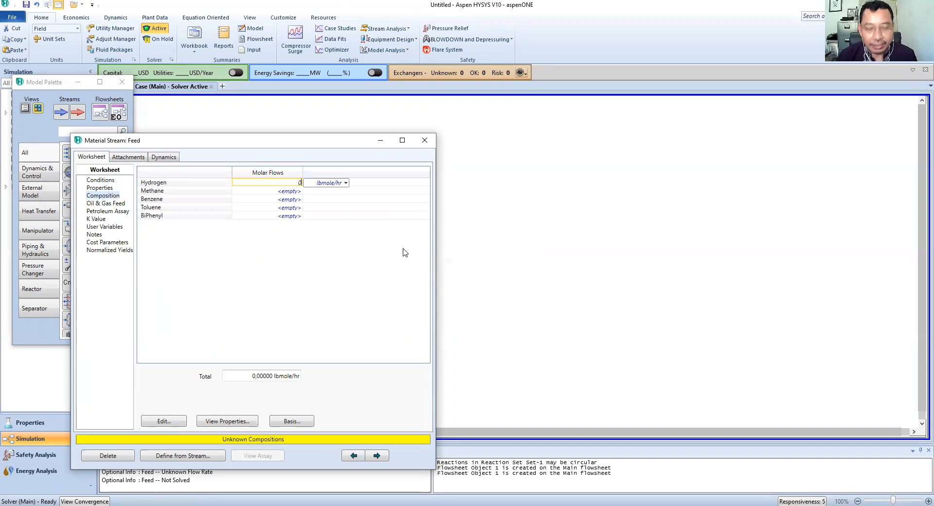
pyautogui.press('Return')
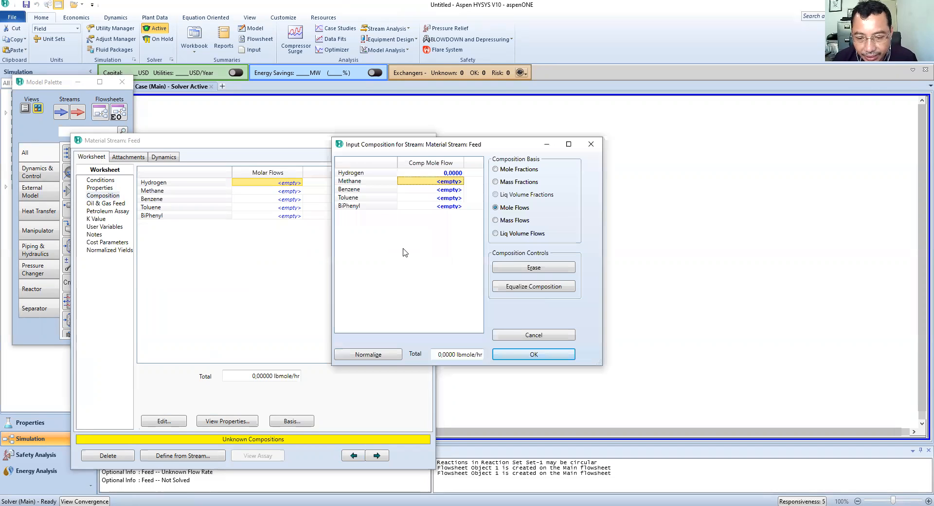
pyautogui.write('0')
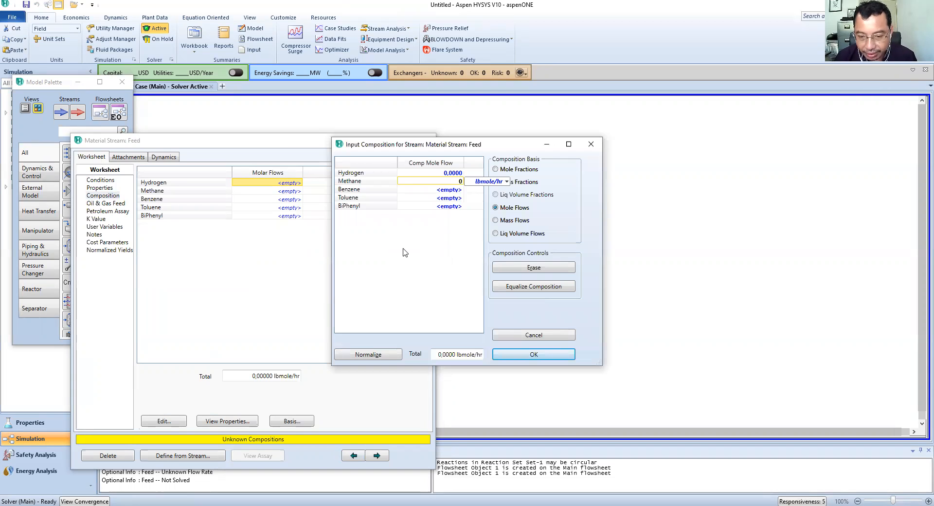
pyautogui.press('Return')
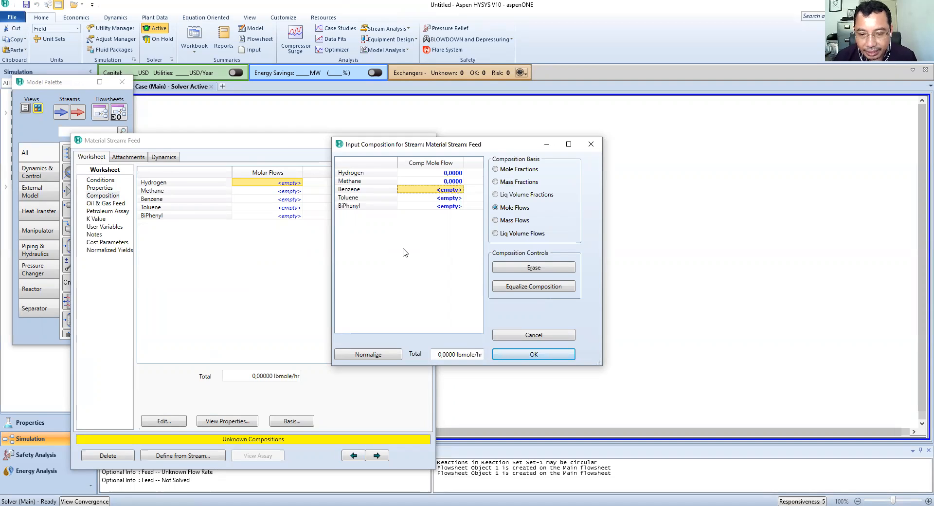
pyautogui.write('0')
pyautogui.press('Return')
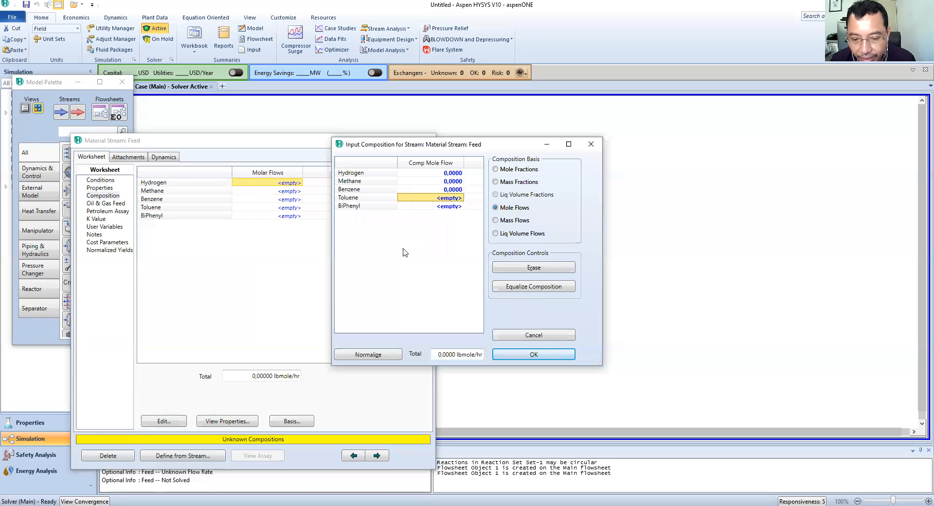
# Set the Feed molar flows of Toluene to 274,2 and BiPhenyl to 0 lbmole/hr, accept the composition and close the stream.
pyautogui.write('27')
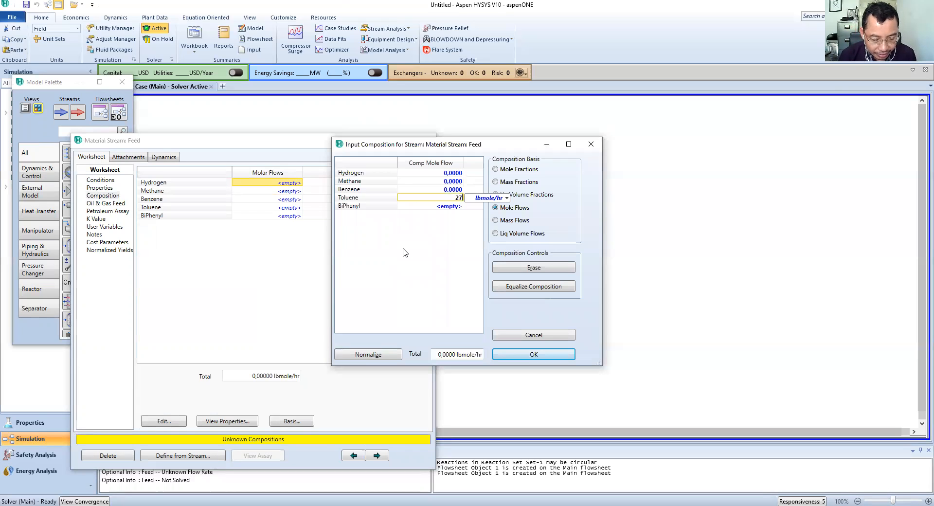
pyautogui.write('4,2')
pyautogui.press('Return')
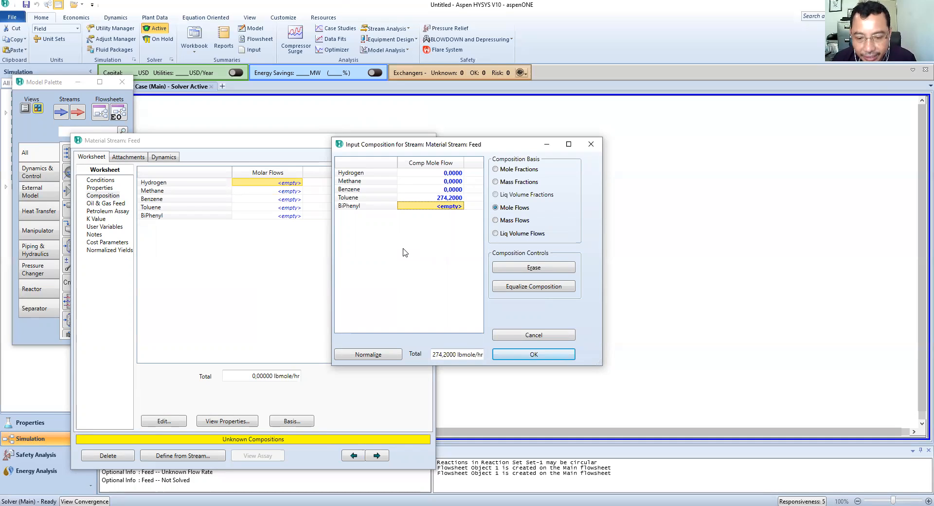
pyautogui.write('0')
pyautogui.press('Return')
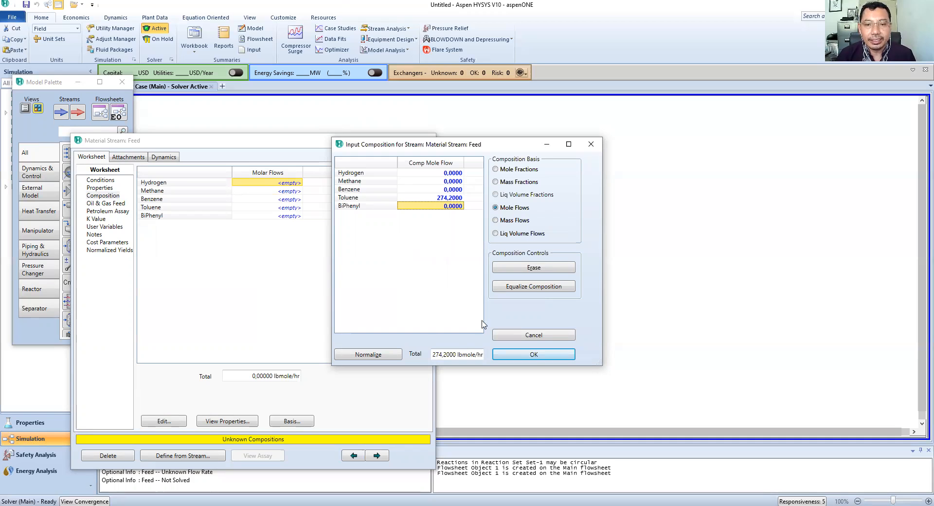
pyautogui.click(529, 357)
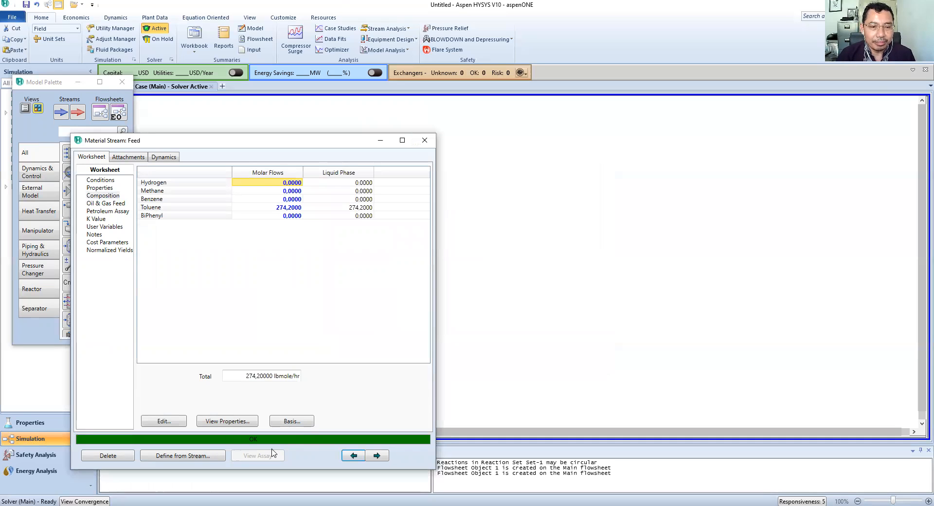
pyautogui.click(425, 140)
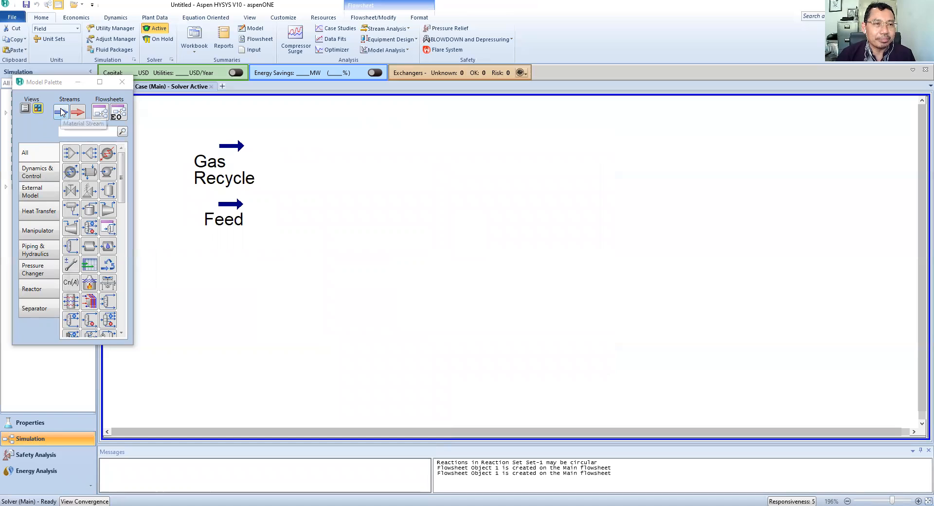
# Place a third material stream below Feed on the flowsheet and name it Recycle.
pyautogui.click(61, 112)
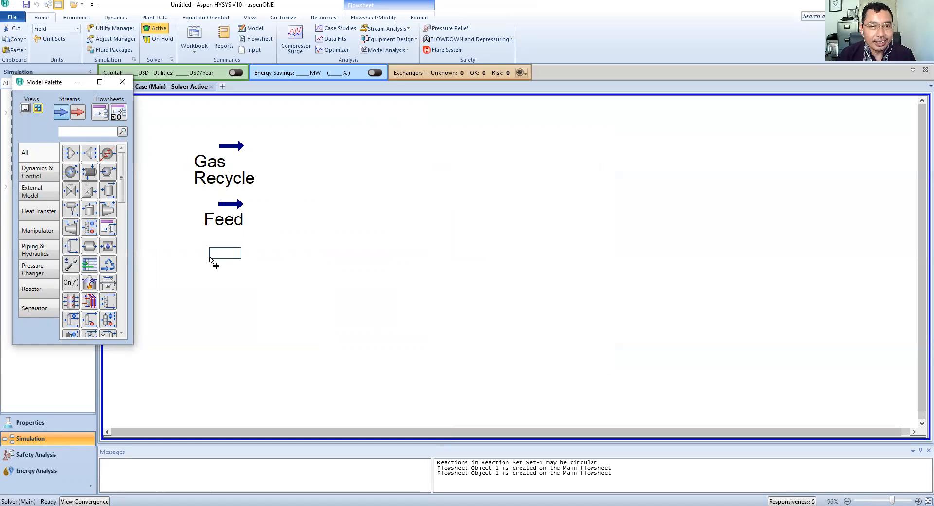
pyautogui.click(210, 258)
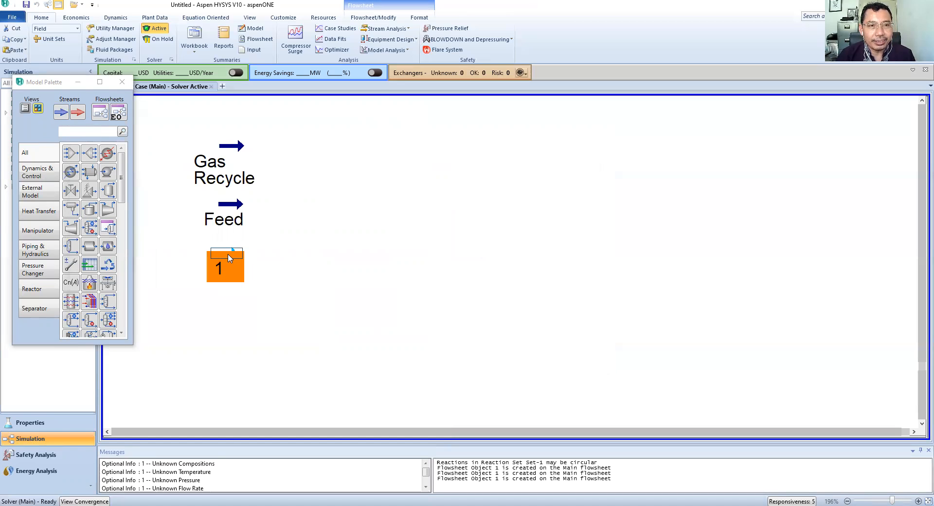
pyautogui.doubleClick(228, 260)
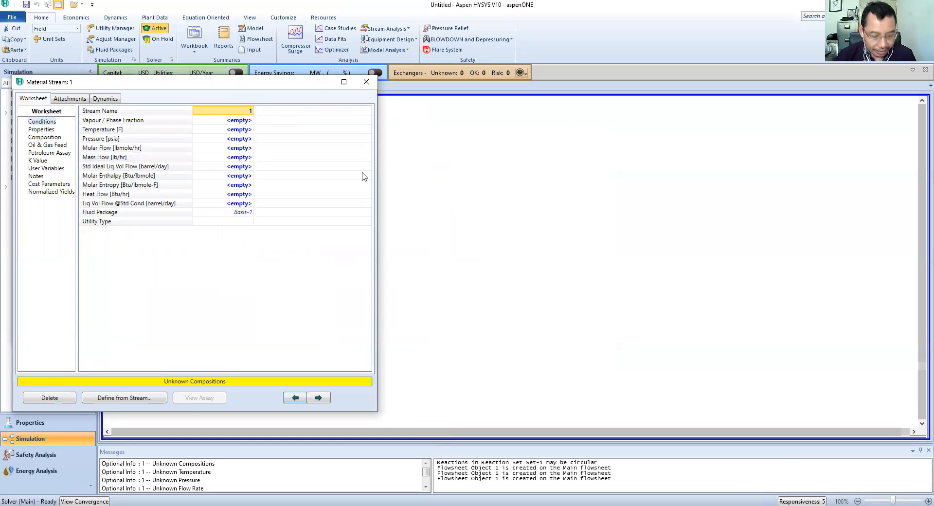
pyautogui.write('Recycl')
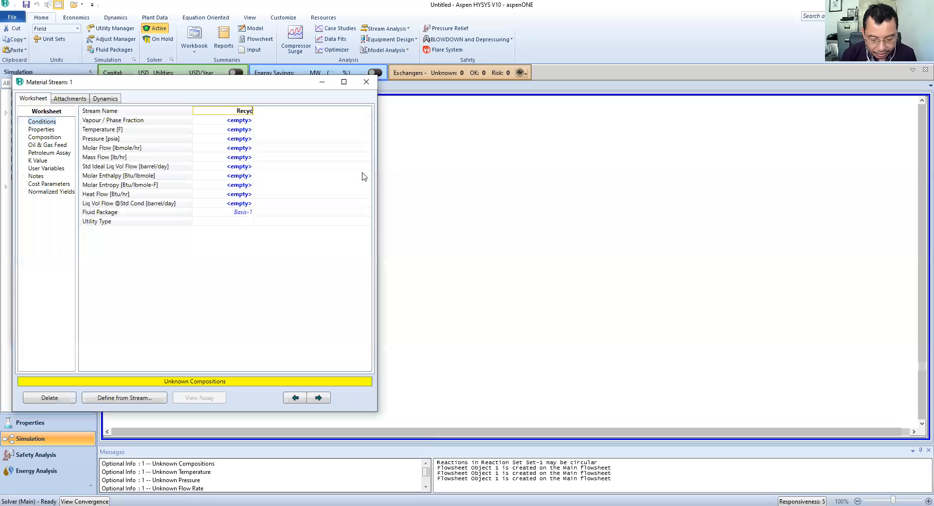
pyautogui.write('e')
pyautogui.press('Return')
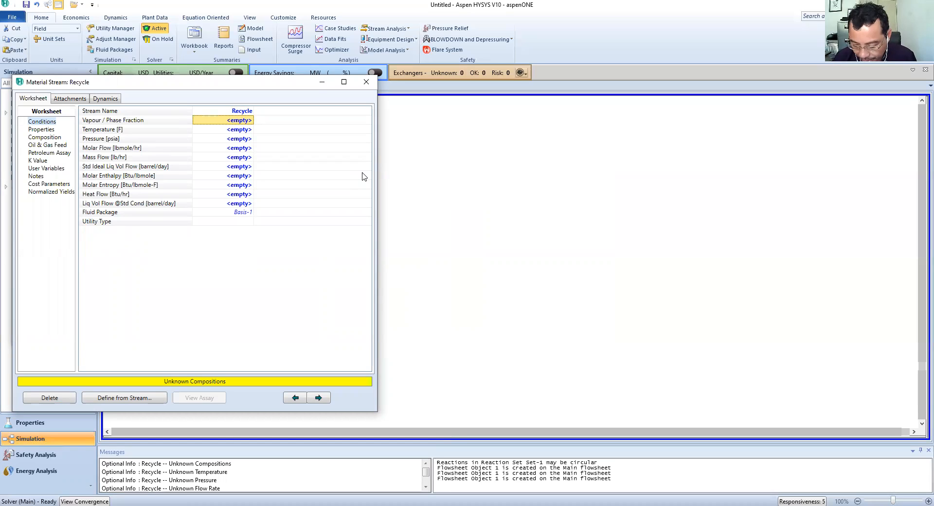
# Set the Recycle stream's temperature to 250 F and its pressure to 569 psia.
pyautogui.press('Down')
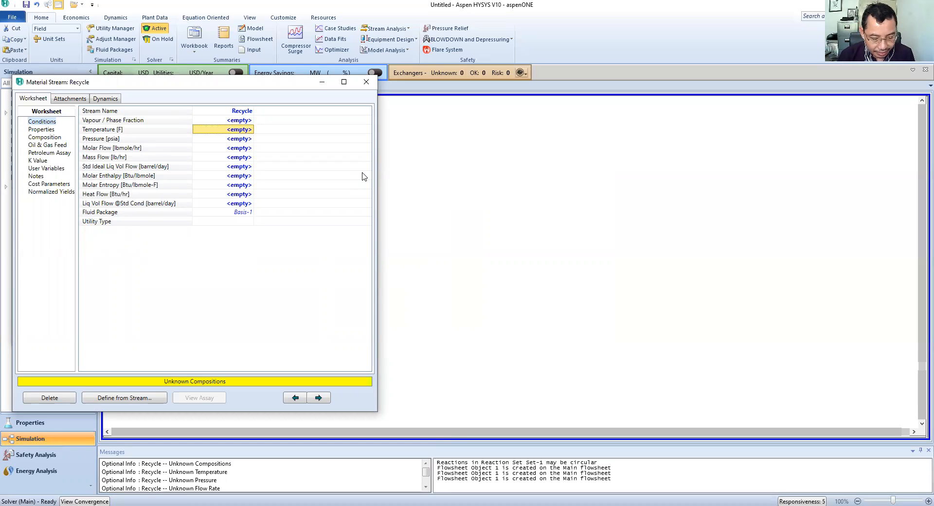
pyautogui.write('250')
pyautogui.press('Return')
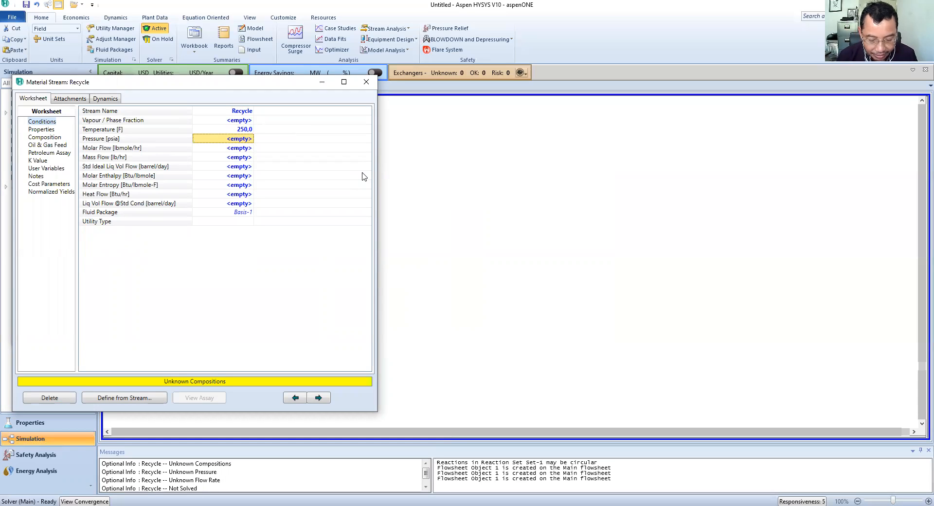
pyautogui.write('569')
pyautogui.press('Return')
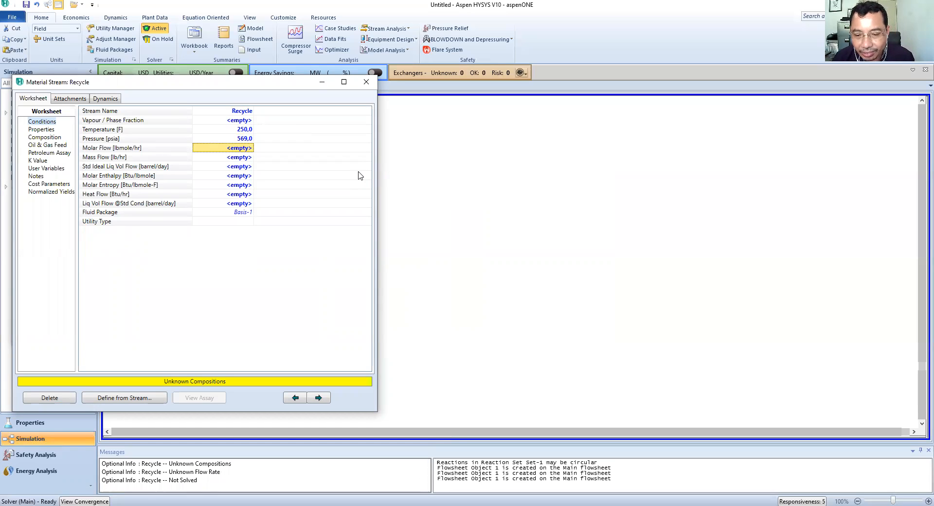
# Change the compositional basis of the Recycle stream to Mole Flows.
pyautogui.click(50, 141)
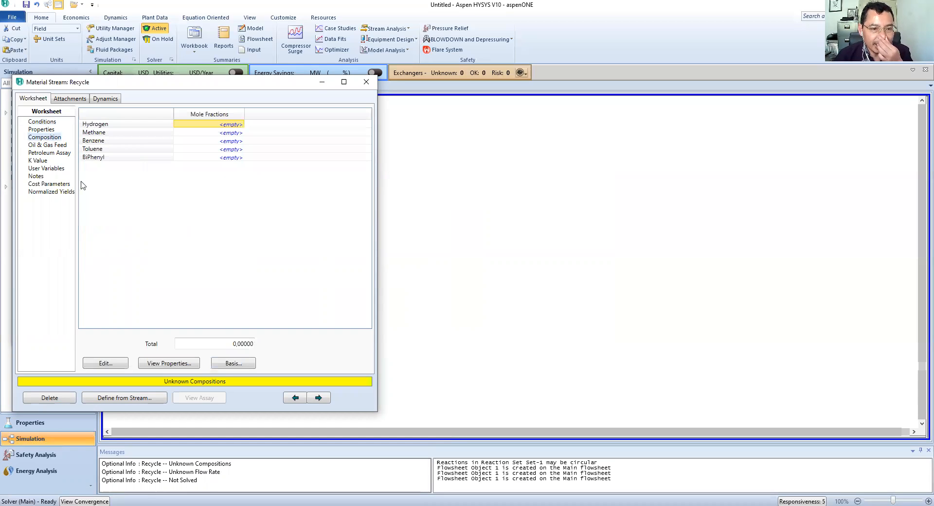
pyautogui.click(231, 364)
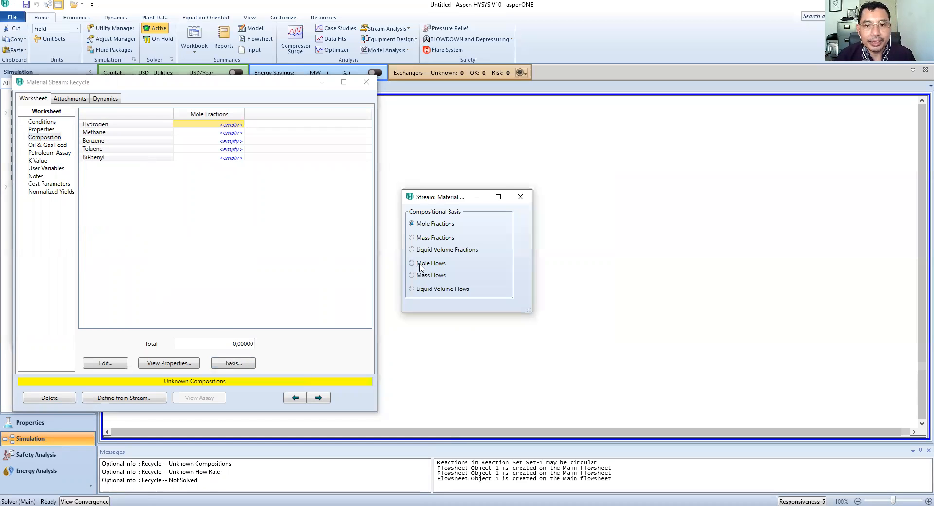
pyautogui.click(422, 265)
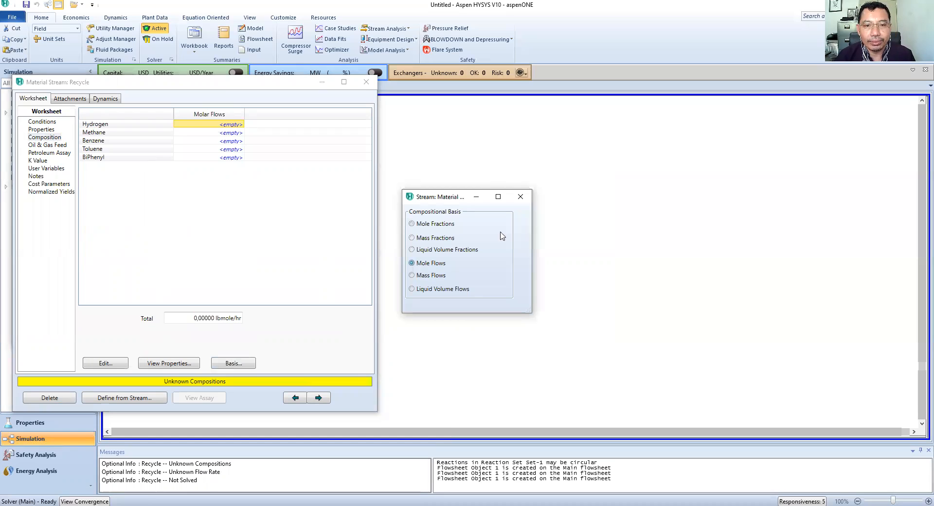
pyautogui.click(520, 197)
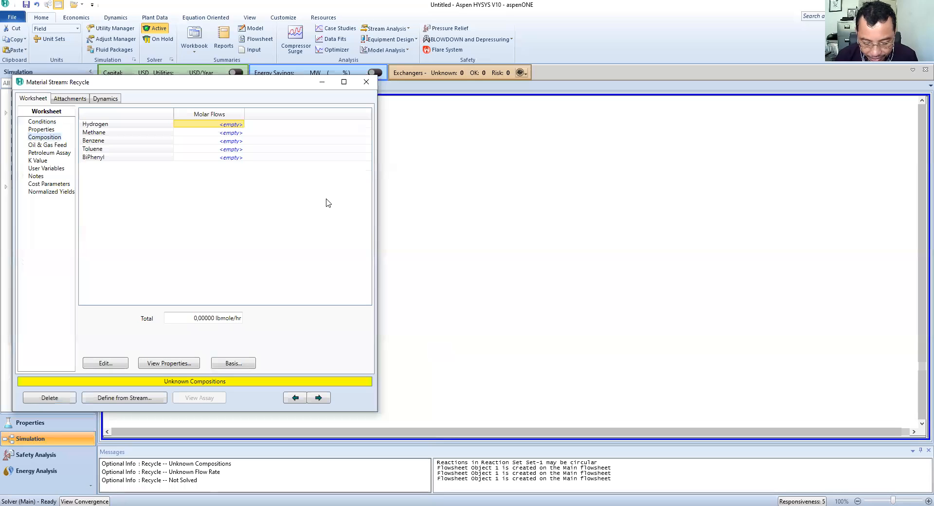
# Set the Recycle molar flows of Hydrogen and Methane to 0 lbmole/hr.
pyautogui.write('0')
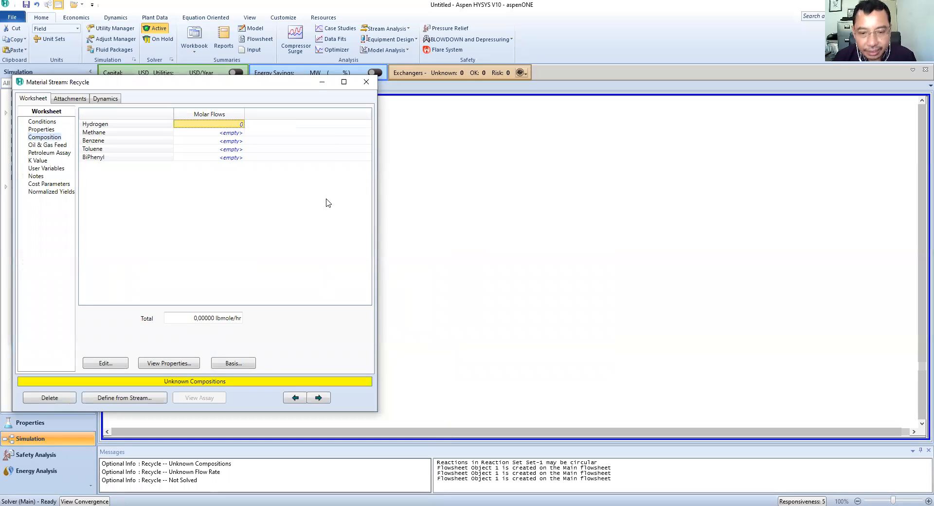
pyautogui.press('Return')
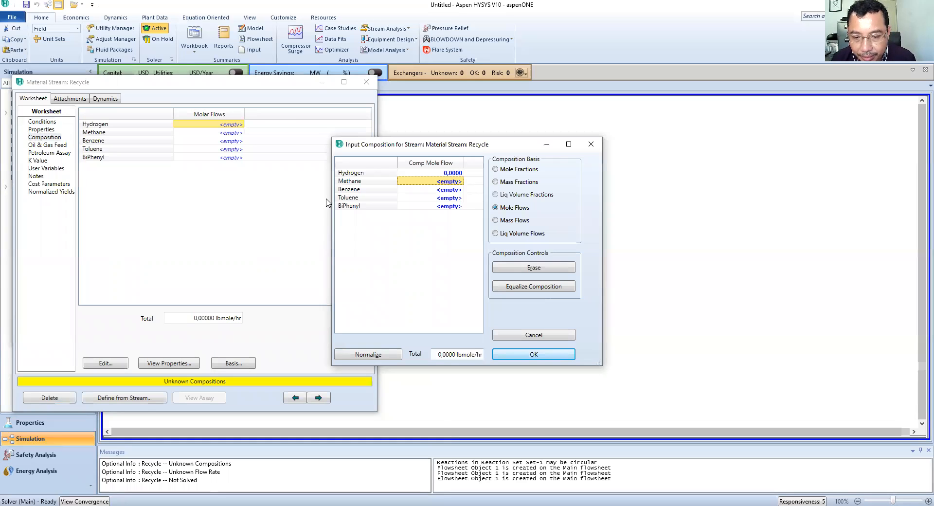
pyautogui.write('0')
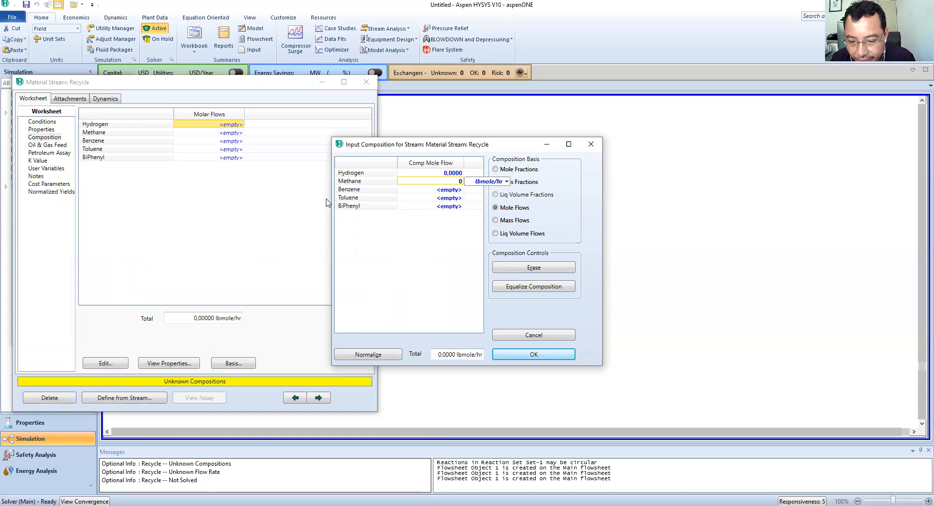
pyautogui.press('Return')
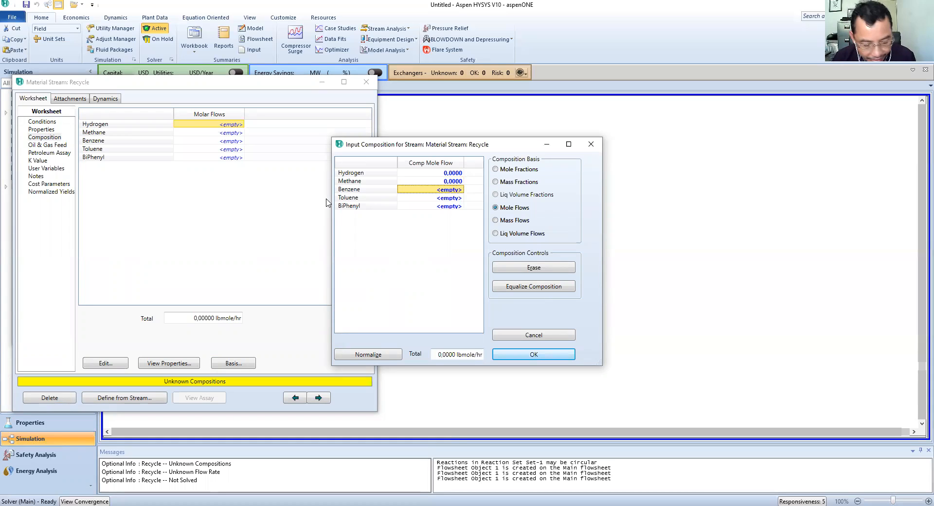
# Set the Recycle molar flows of Benzene to 3.4, Toluene to 82.5 and BiPhenyl to 1 lbmole/hr, and accept the composition.
pyautogui.write('3,4')
pyautogui.press('Return')
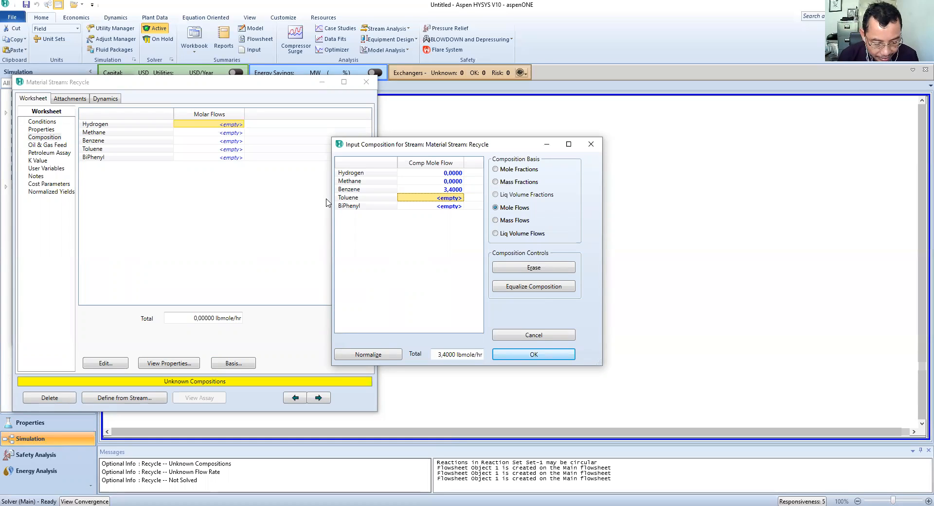
pyautogui.write('82,5')
pyautogui.press('Return')
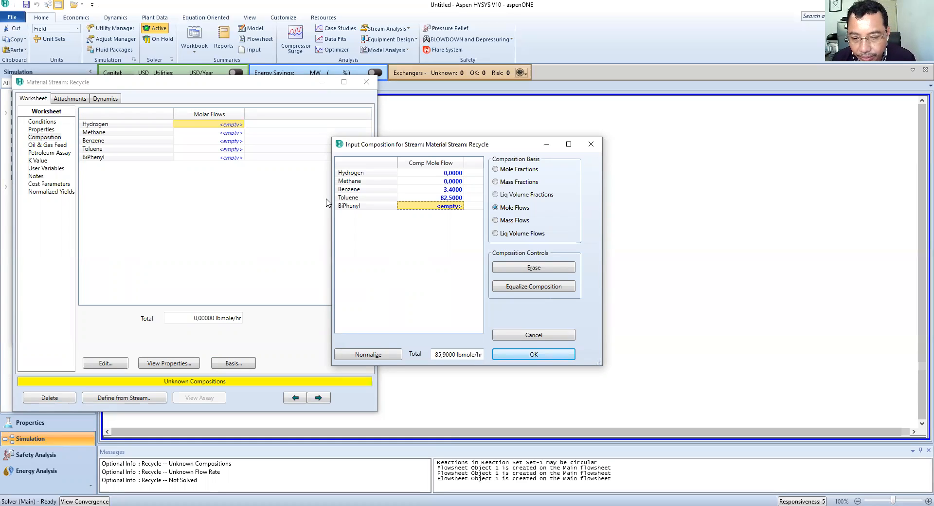
pyautogui.write('1')
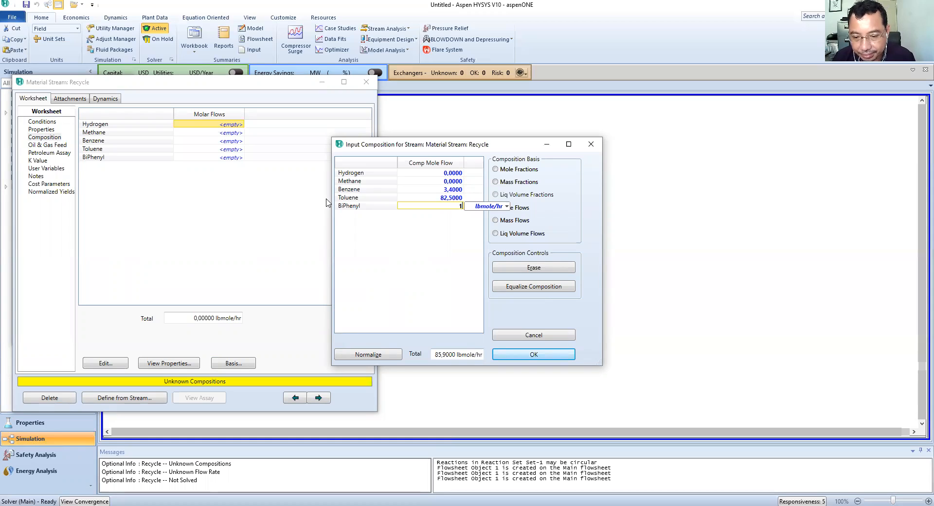
pyautogui.press('Return')
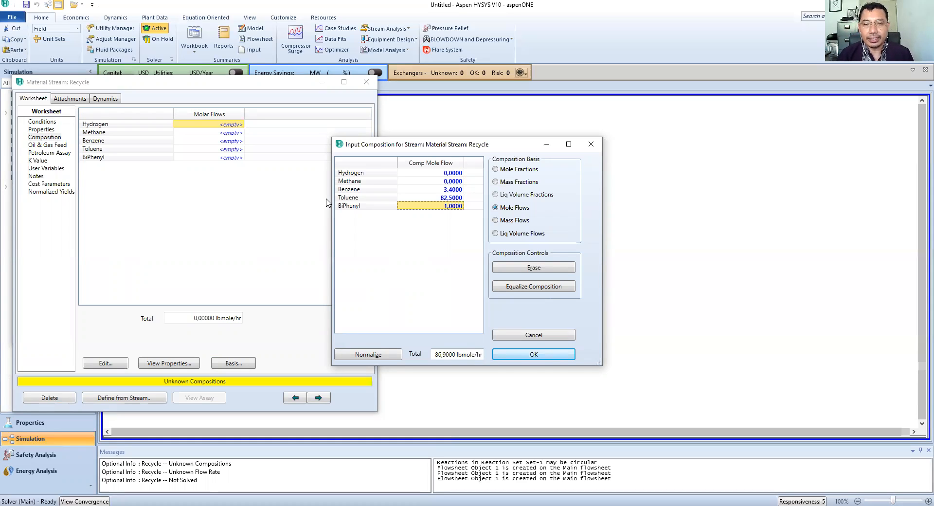
pyautogui.click(534, 354)
pyautogui.click(363, 84)
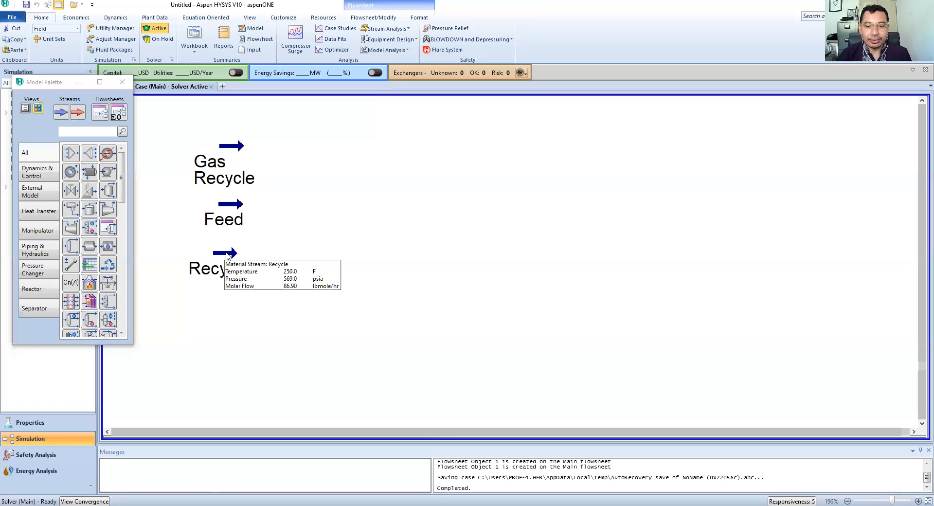
# Place a mixer beside the three streams on the flowsheet and connect Feed, Gas Recycle and Recycle as its inlets.
pyautogui.moveTo(246, 183)
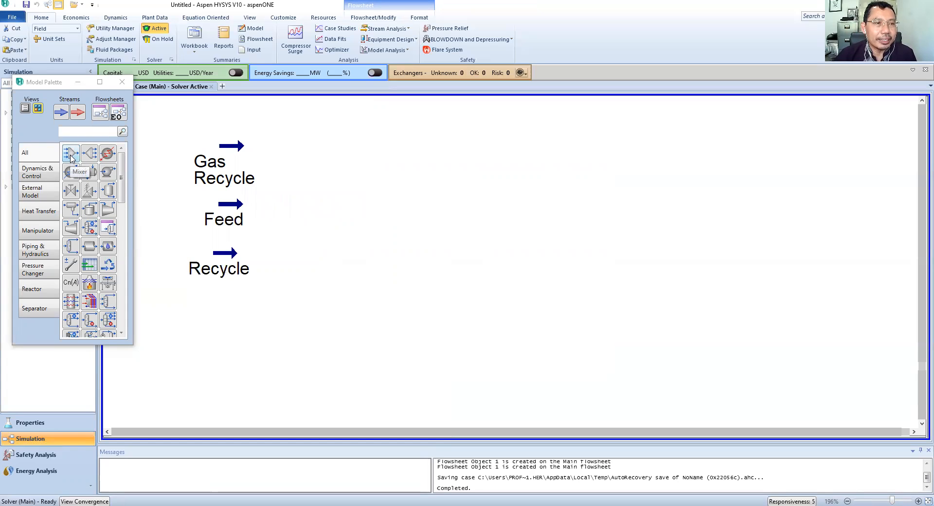
pyautogui.moveTo(71, 156); pyautogui.dragTo(308, 242)
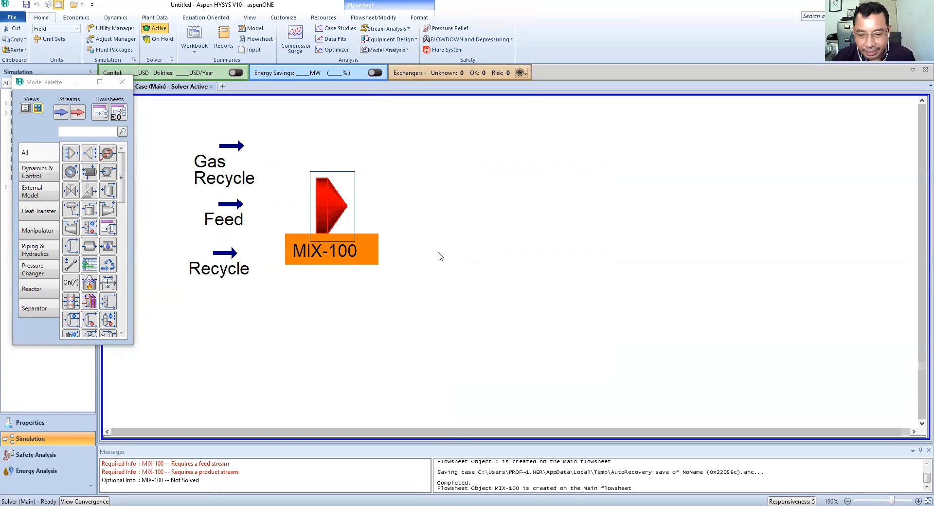
pyautogui.doubleClick(326, 206)
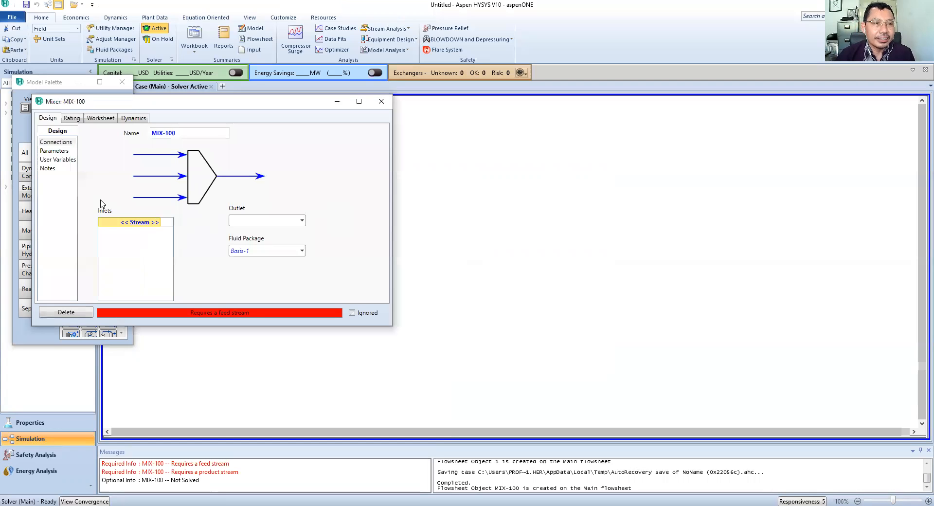
pyautogui.click(159, 222)
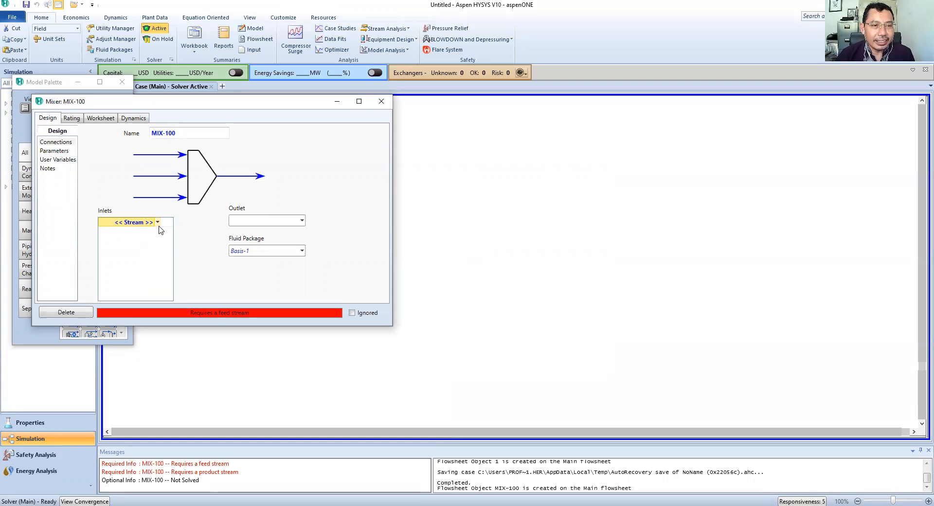
pyautogui.click(158, 223)
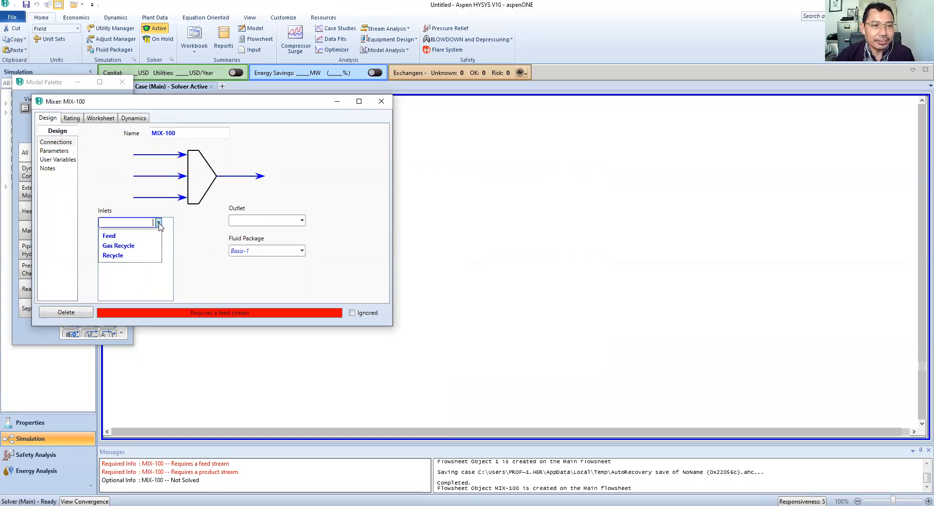
pyautogui.click(129, 236)
pyautogui.click(158, 232)
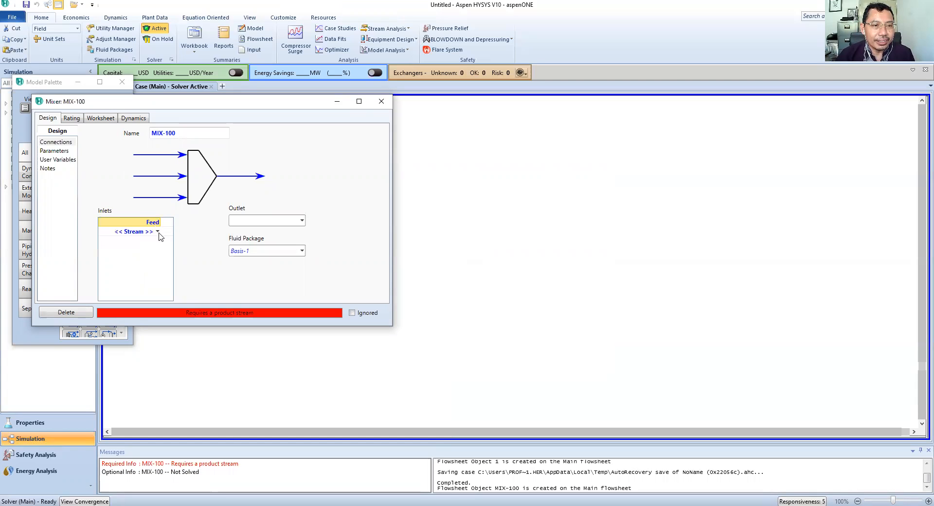
pyautogui.click(159, 232)
pyautogui.click(149, 243)
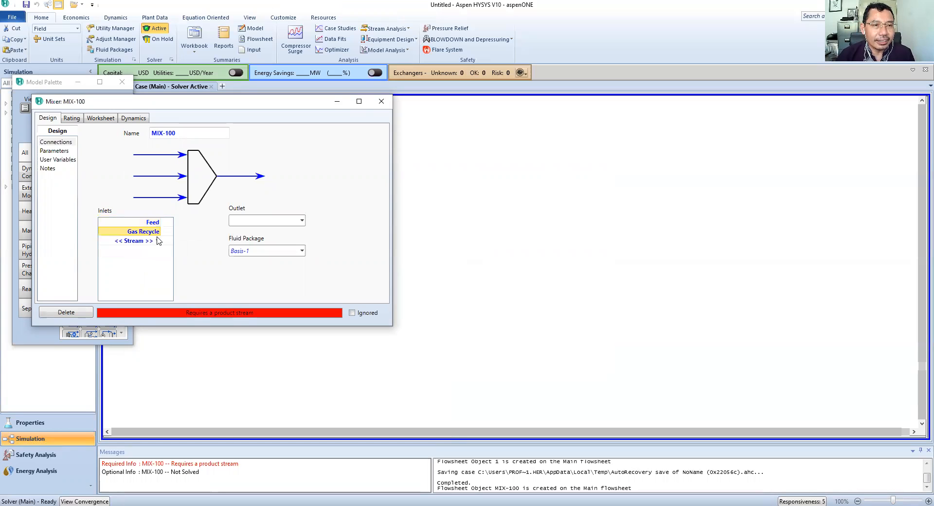
pyautogui.click(157, 240)
pyautogui.click(157, 241)
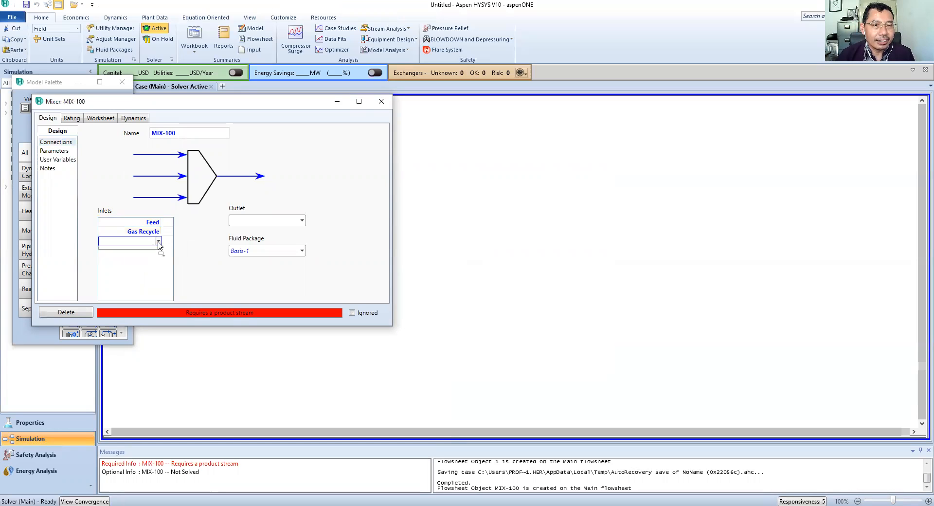
pyautogui.click(135, 255)
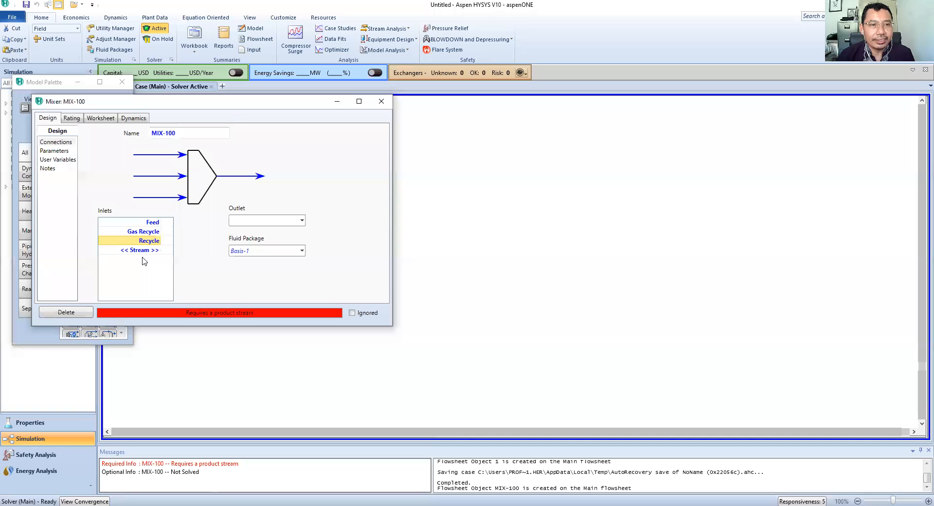
# Name the mixer's outlet stream S1 and close the mixer's settings.
pyautogui.click(234, 218)
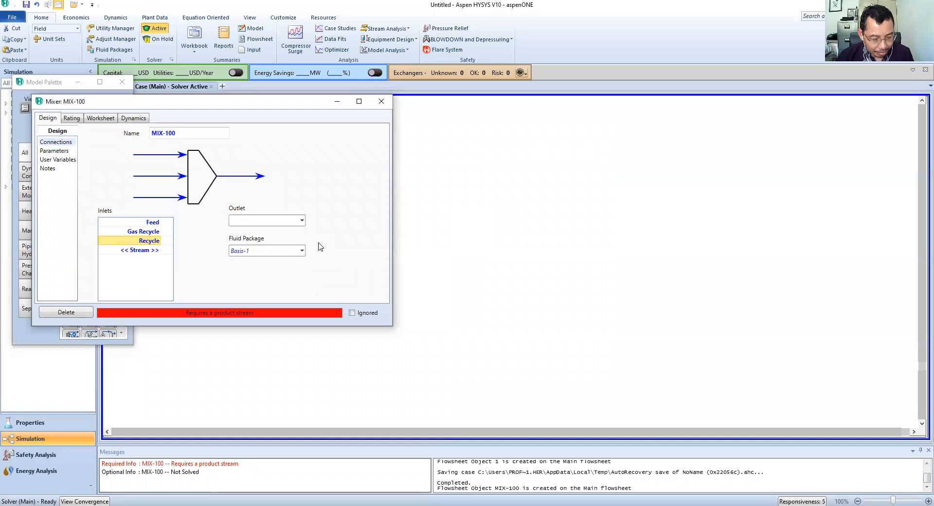
pyautogui.write('S1')
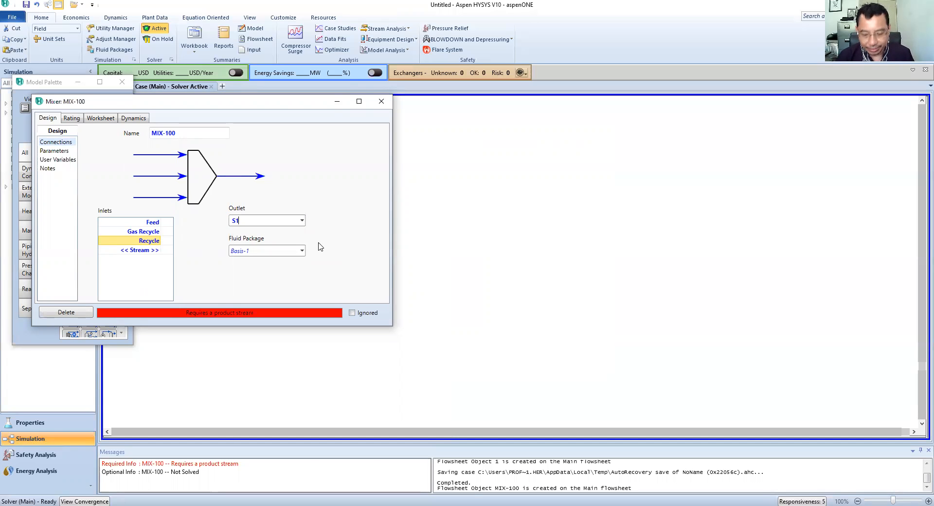
pyautogui.press('Return')
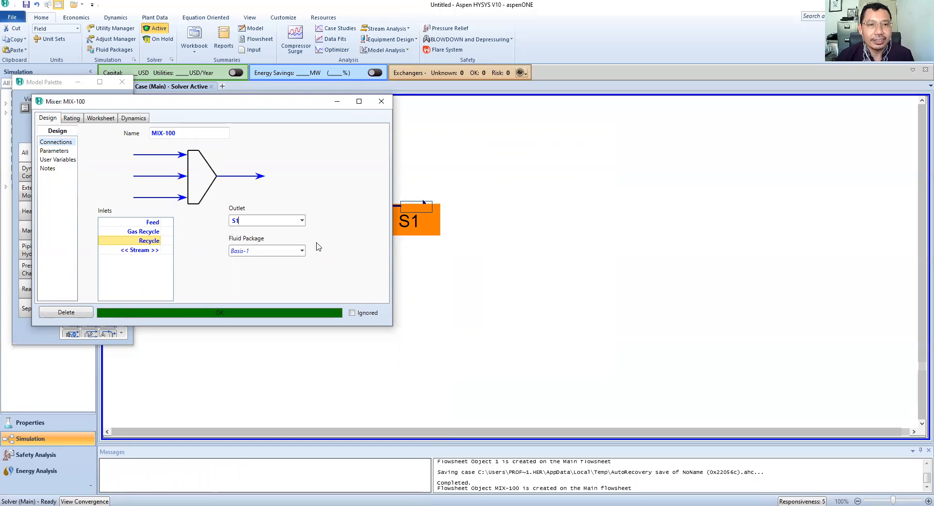
pyautogui.click(382, 103)
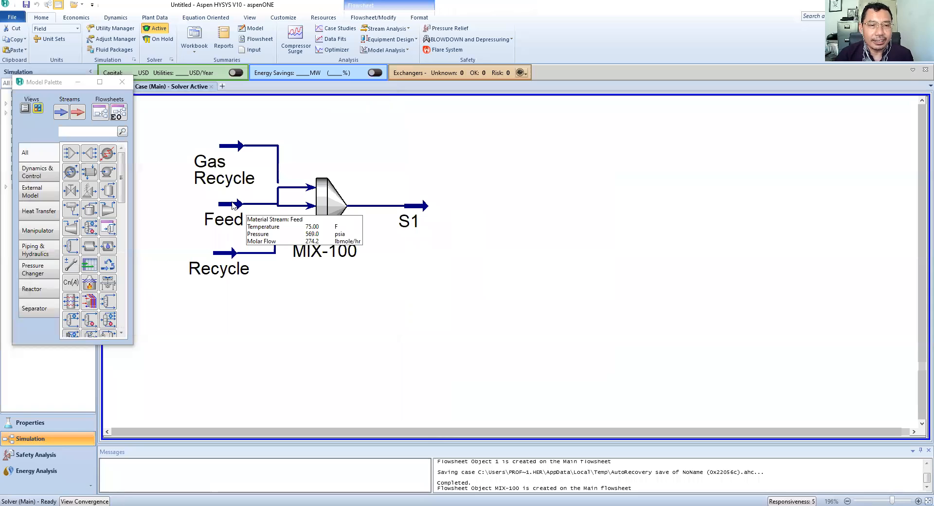
# Rearrange the mixer's inlet streams on the flowsheet so that Feed sits above Gas Recycle, with Recycle lowest.
pyautogui.click(232, 203)
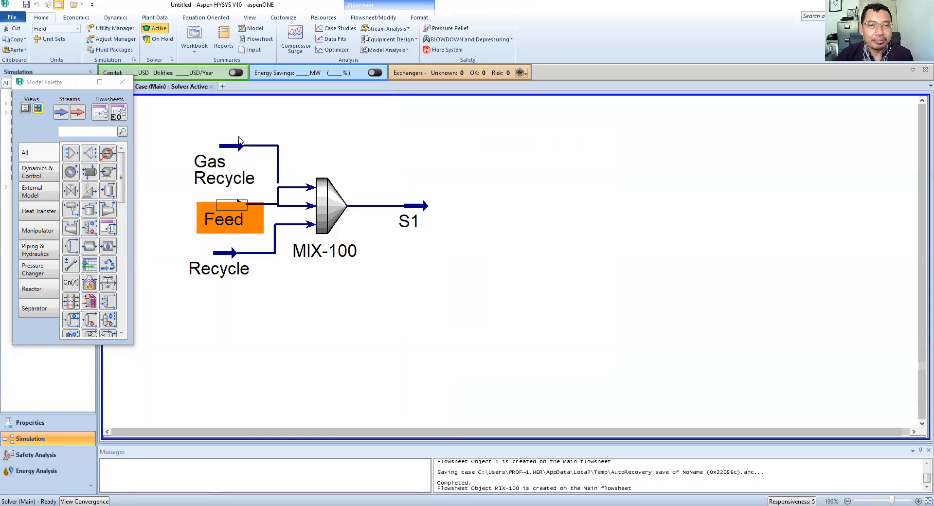
pyautogui.press('Up')
pyautogui.moveTo(240, 145); pyautogui.dragTo(224, 227)
pyautogui.moveTo(231, 193); pyautogui.dragTo(236, 160)
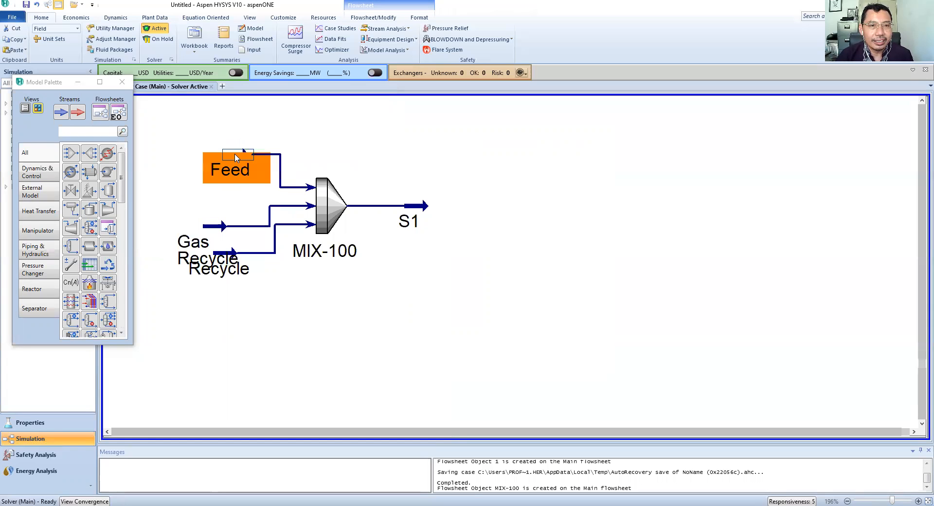
pyautogui.click(218, 231)
pyautogui.moveTo(218, 231); pyautogui.dragTo(219, 211)
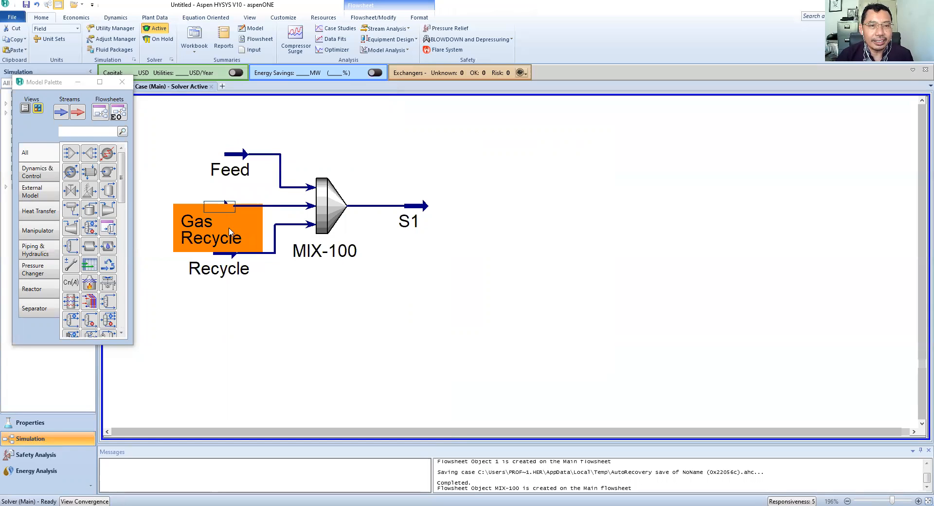
pyautogui.click(328, 282)
# Place a heat exchanger just downstream of stream S1 on the flowsheet.
pyautogui.moveTo(347, 258)
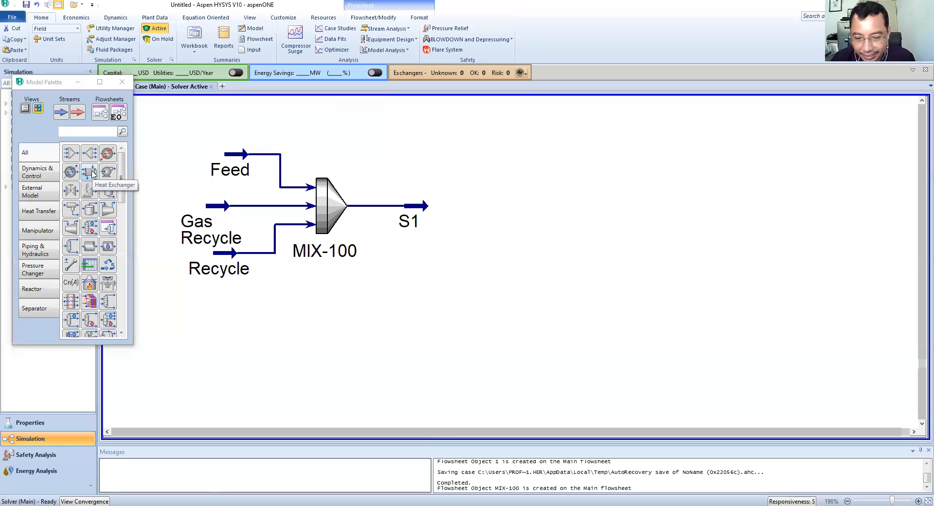
pyautogui.moveTo(93, 172); pyautogui.dragTo(465, 245)
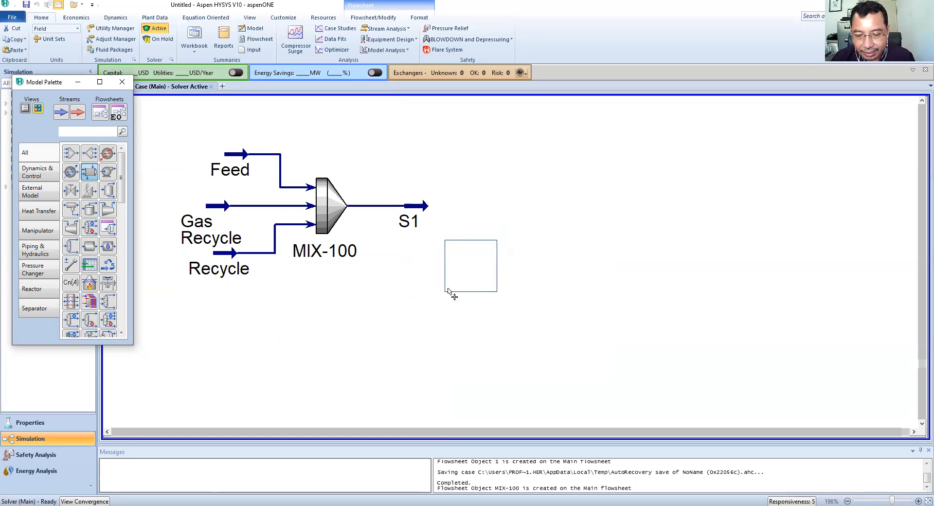
pyautogui.click(455, 236)
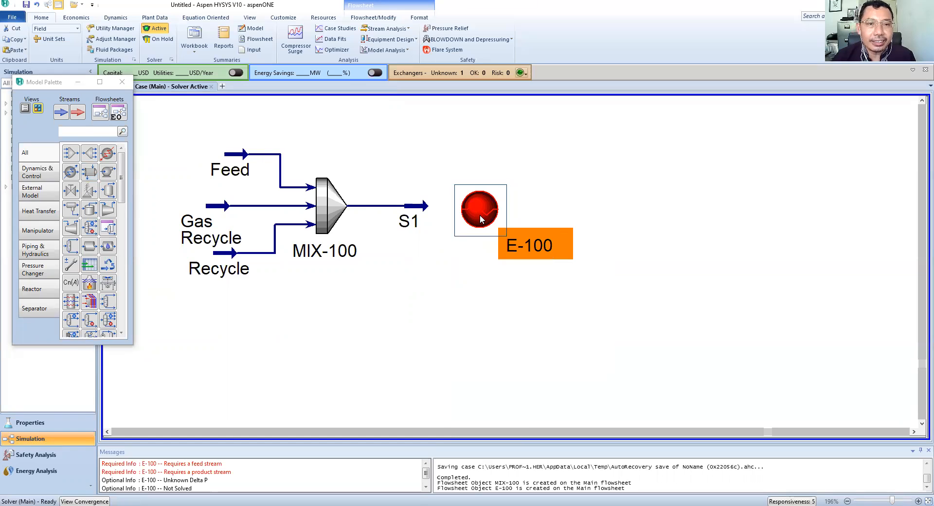
# Connect S1 as the heat exchanger's tube-side inlet and create S2 as its tube-side outlet.
pyautogui.doubleClick(480, 218)
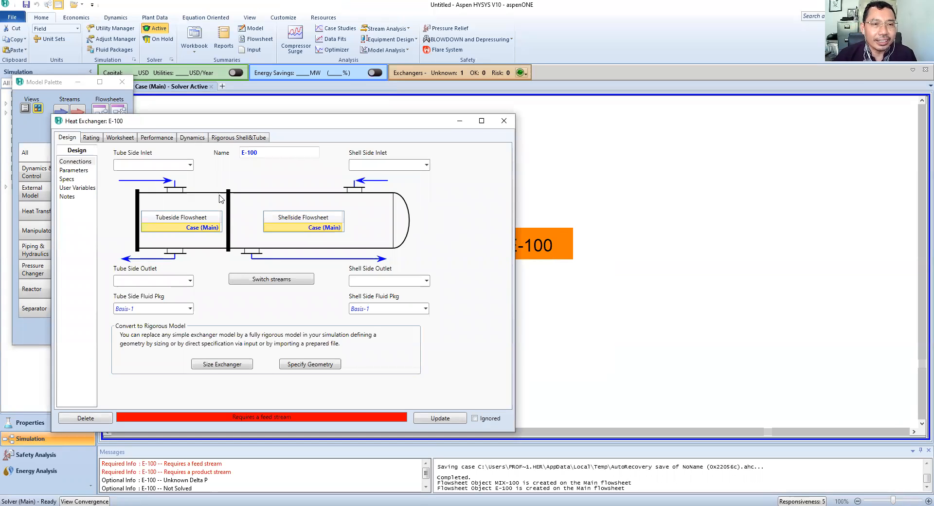
pyautogui.click(191, 165)
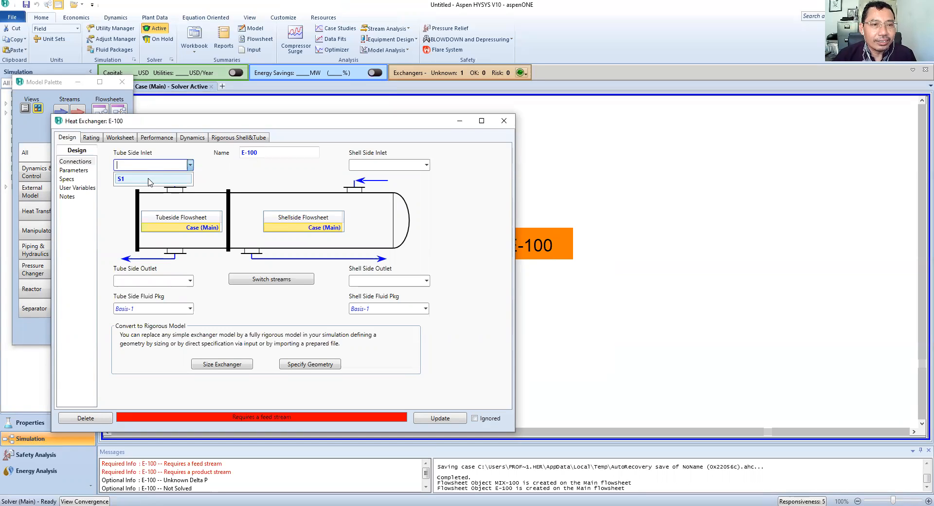
pyautogui.click(151, 179)
pyautogui.click(132, 282)
pyautogui.write('S2')
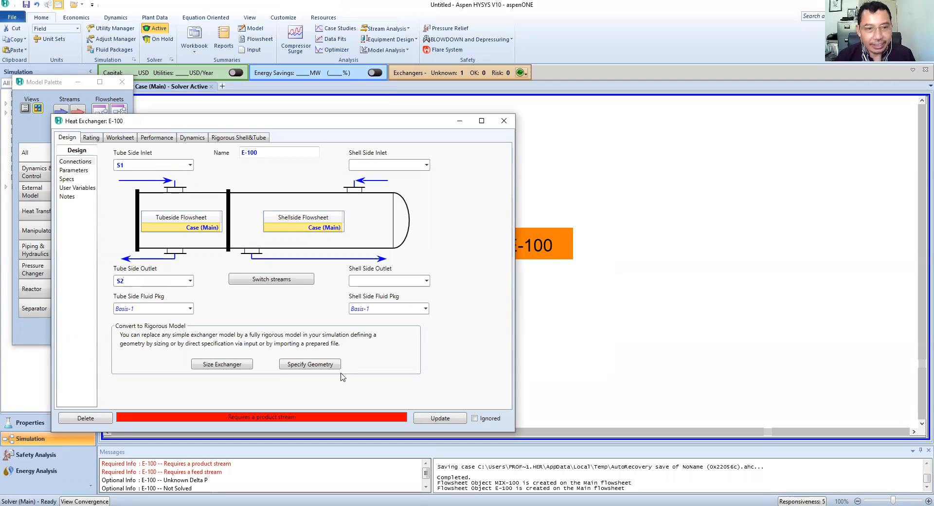
pyautogui.press('Return')
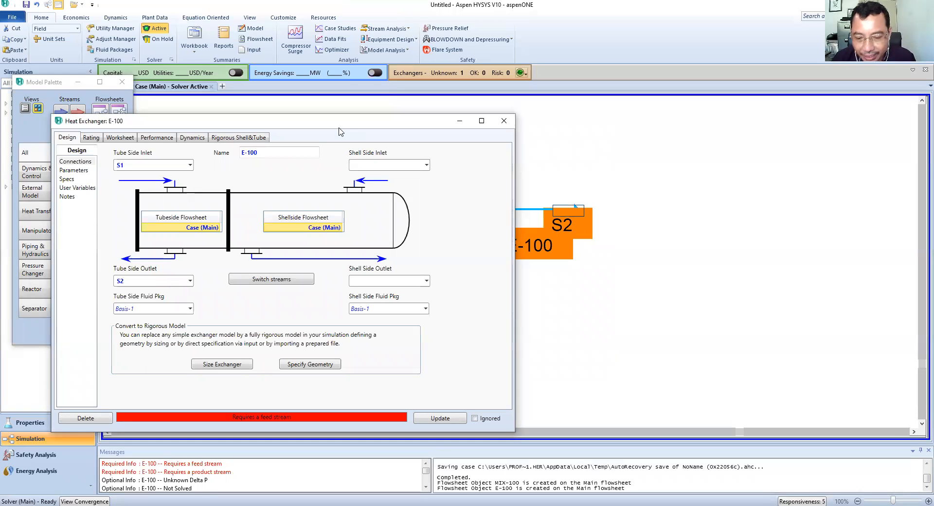
# Create S6 as the heat exchanger's shell-side inlet and S7 as its shell-side outlet.
pyautogui.moveTo(339, 128); pyautogui.dragTo(327, 171)
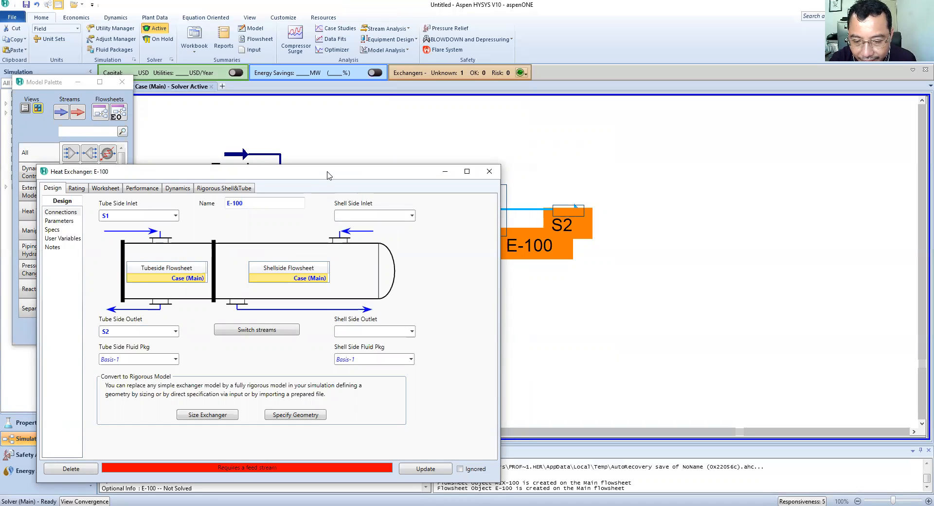
pyautogui.click(352, 215)
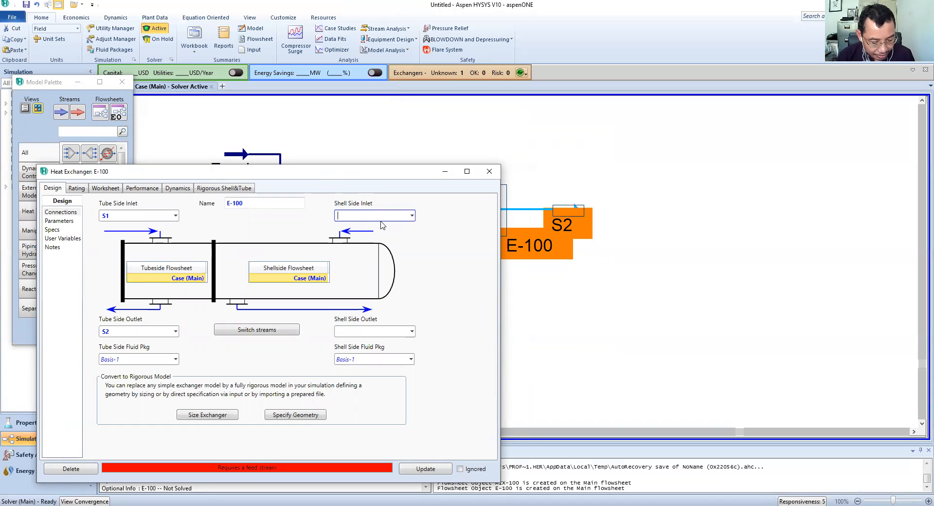
pyautogui.press('Return')
pyautogui.click(379, 331)
pyautogui.write('S7')
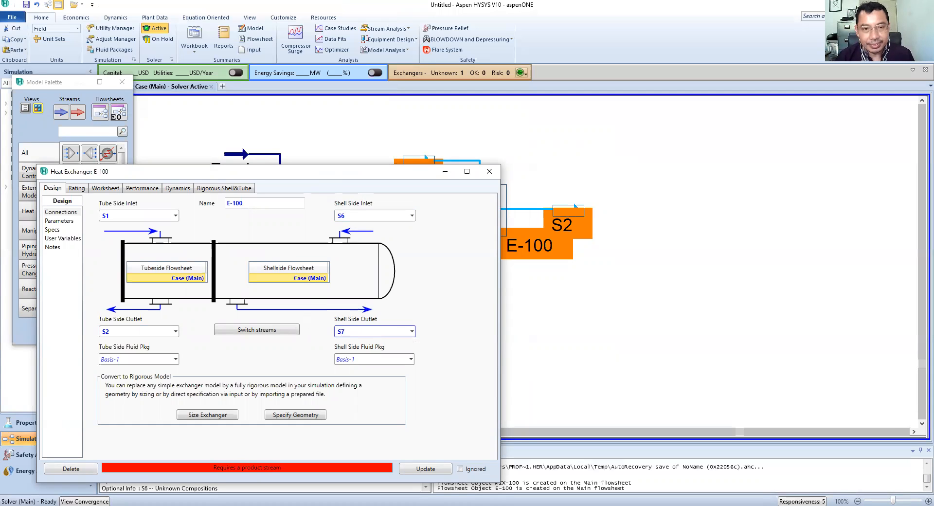
pyautogui.press('Return')
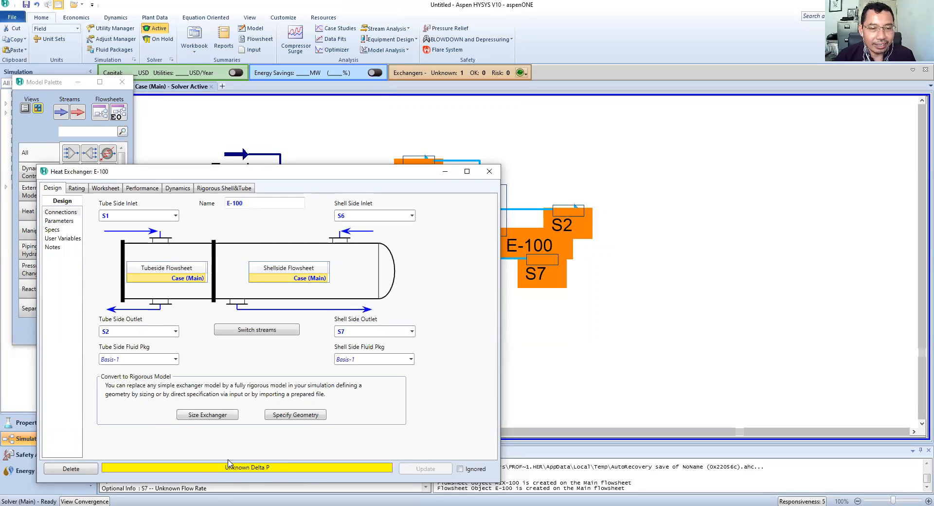
# Specify a pressure drop of 5 psi for both the shell side and the tube side of the heat exchanger.
pyautogui.click(58, 223)
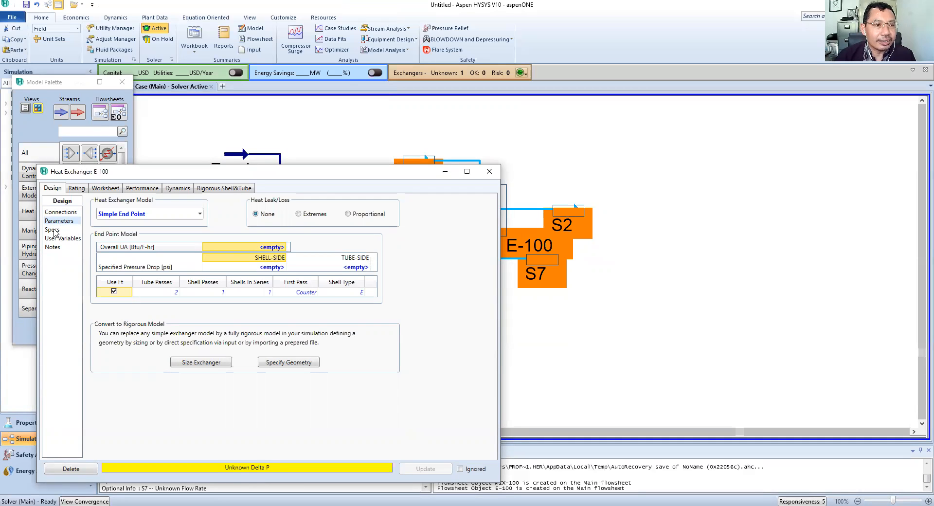
pyautogui.click(52, 230)
pyautogui.click(55, 222)
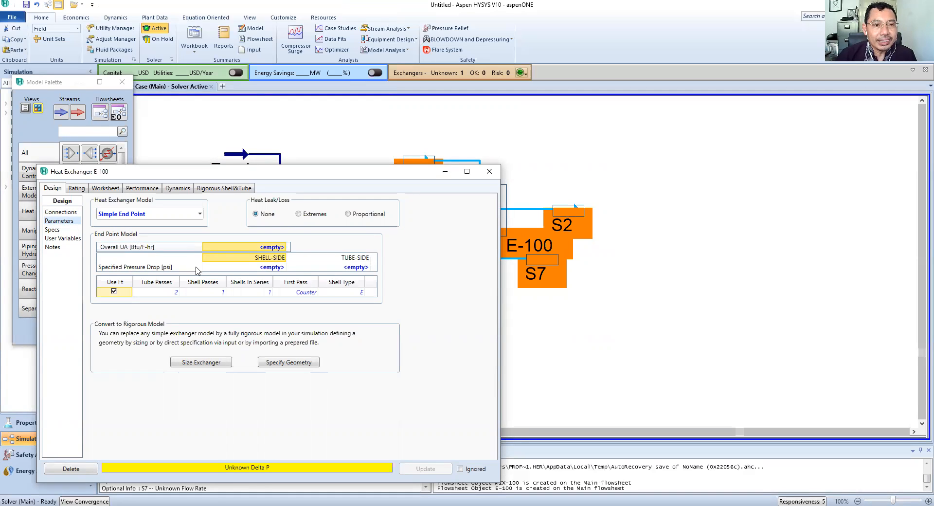
pyautogui.click(265, 269)
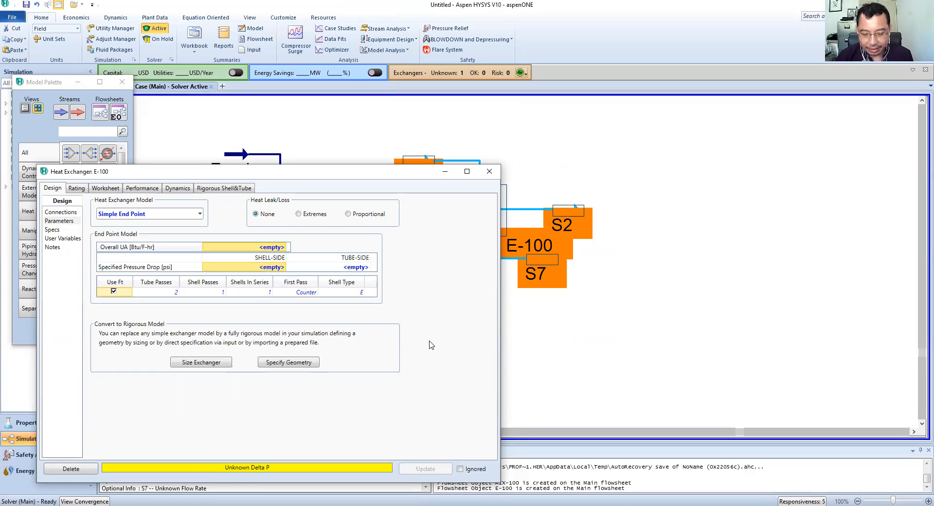
pyautogui.write('5000')
pyautogui.press('Return')
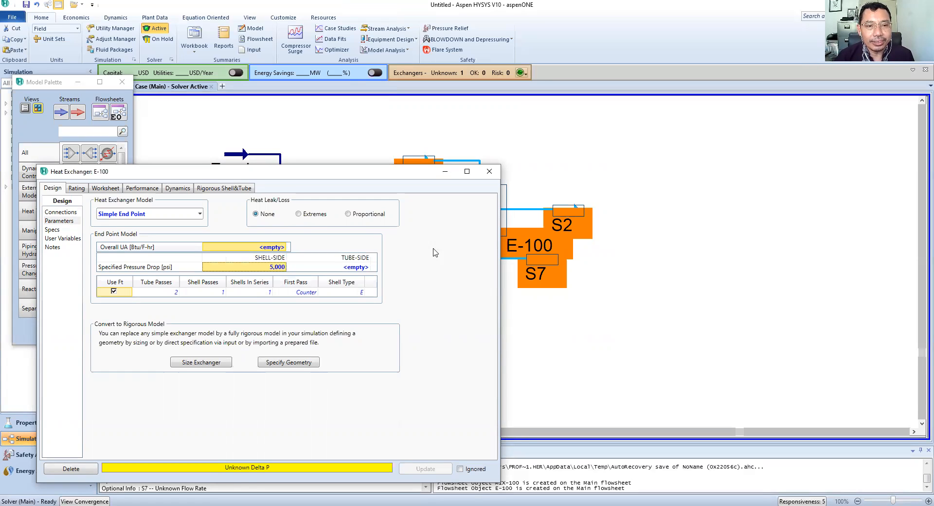
pyautogui.click(366, 269)
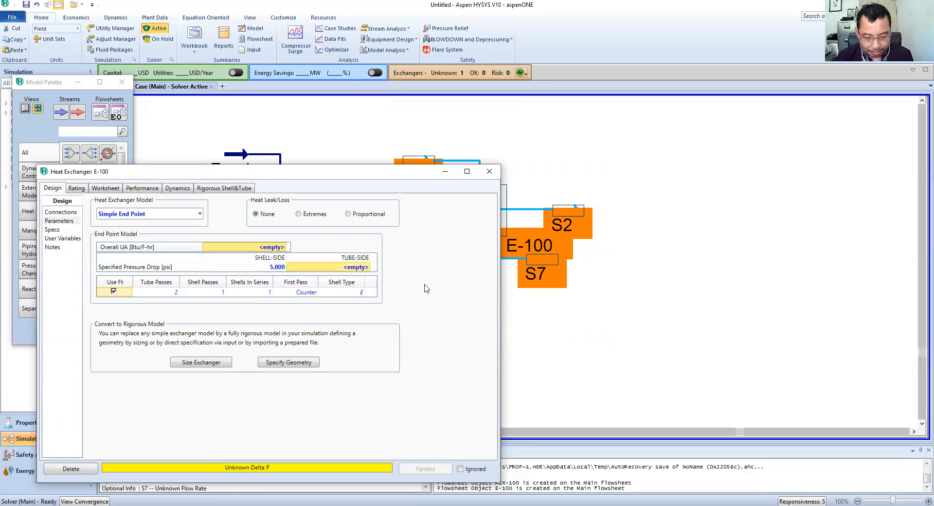
pyautogui.write('5000')
pyautogui.press('Return')
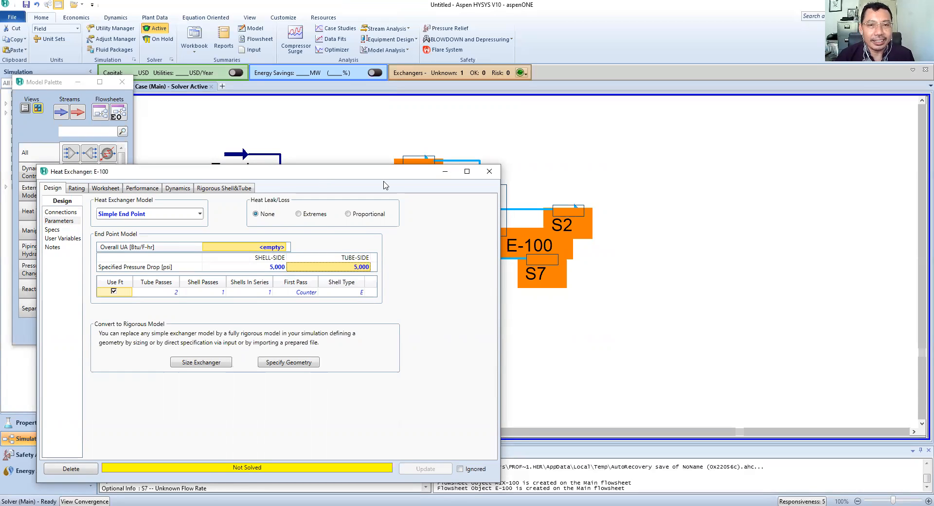
pyautogui.click(490, 173)
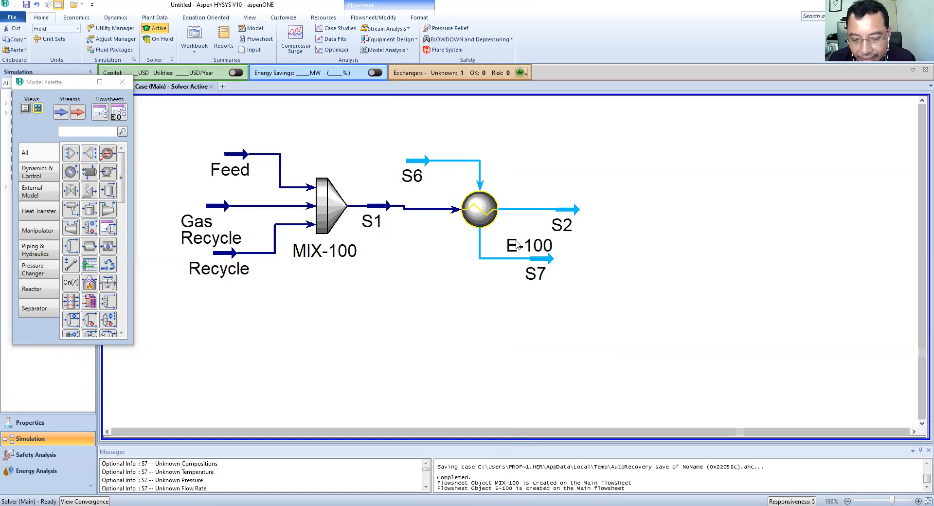
# Nudge the heat exchanger up slightly on the flowsheet so its tube-side inlet lines up with the mixer outlet.
pyautogui.moveTo(563, 209)
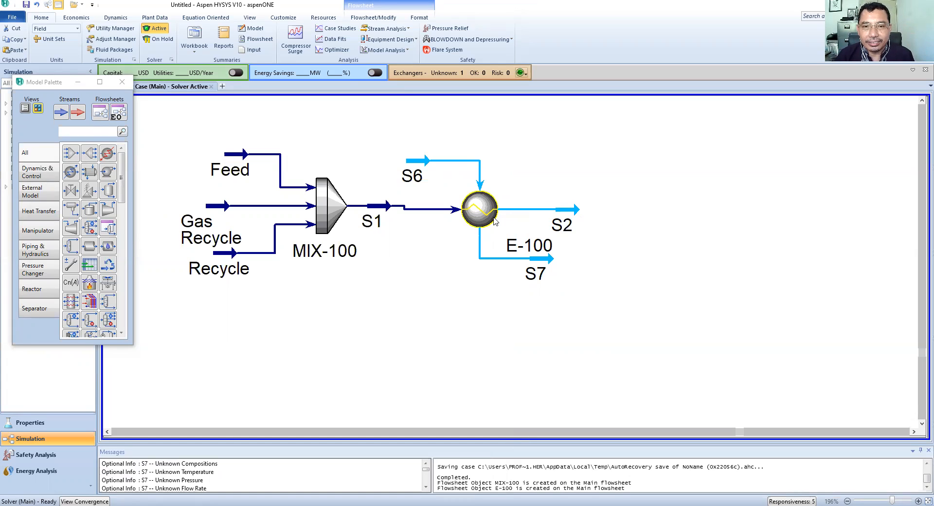
pyautogui.moveTo(470, 210); pyautogui.dragTo(471, 206)
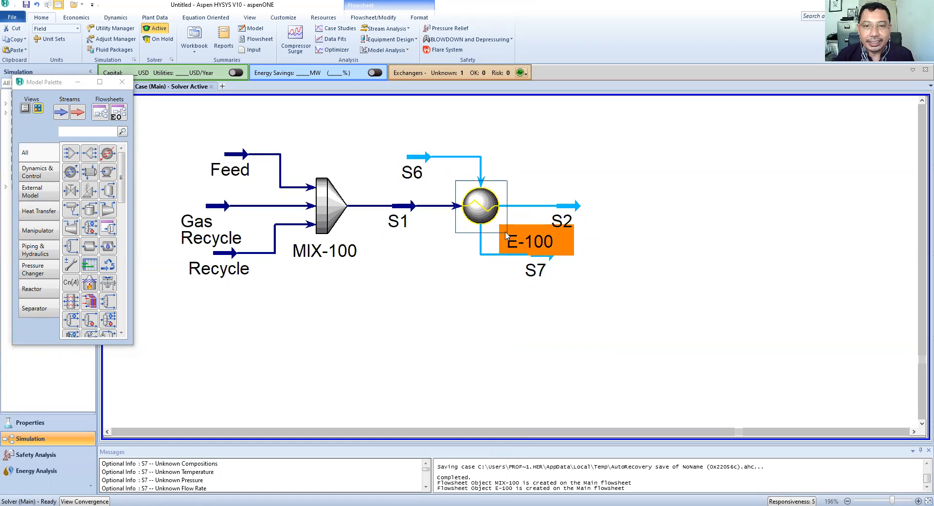
pyautogui.click(550, 299)
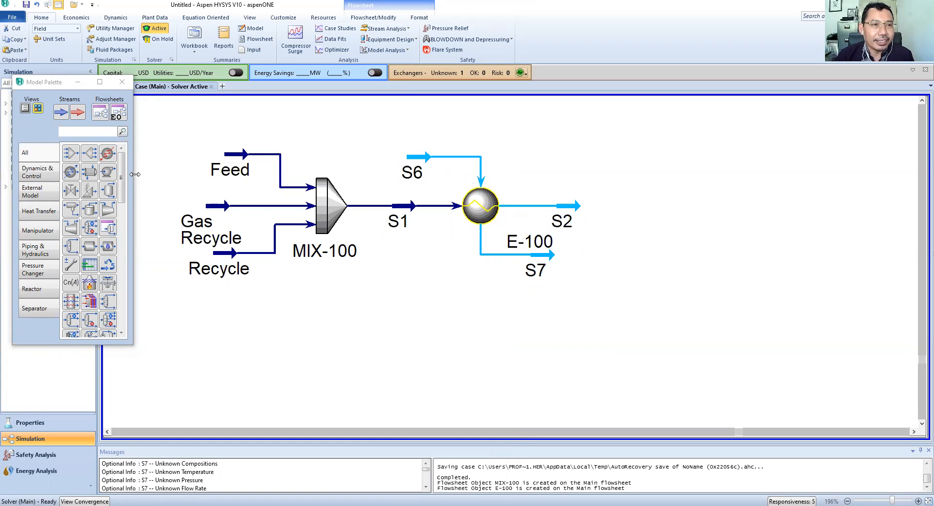
# Place a heater in the open area of the flowsheet below the heat exchanger.
pyautogui.click(109, 155)
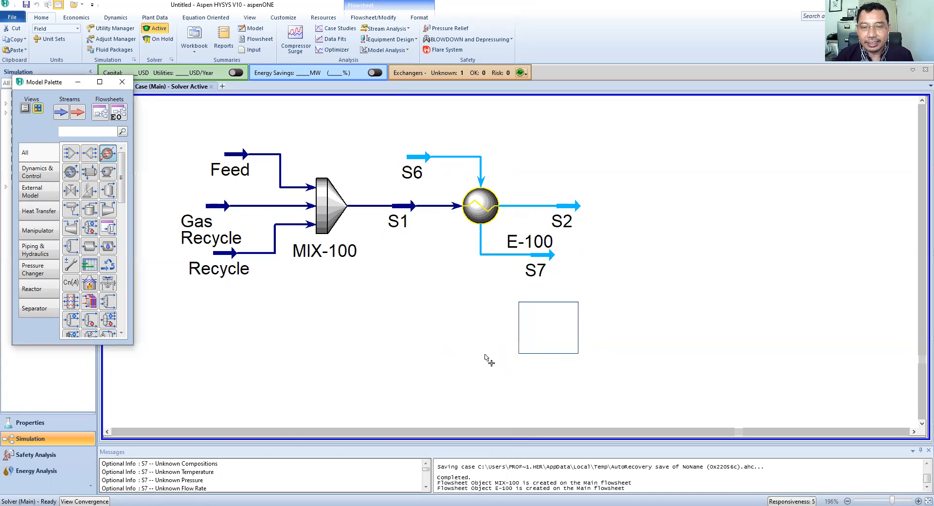
pyautogui.click(481, 373)
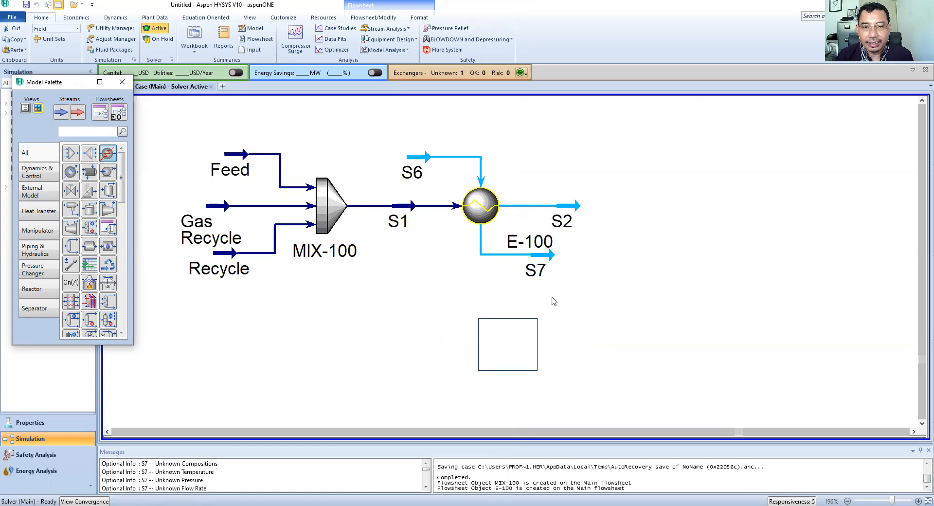
pyautogui.scroll(-2, 553, 301)
pyautogui.scroll(-1, 553, 301)
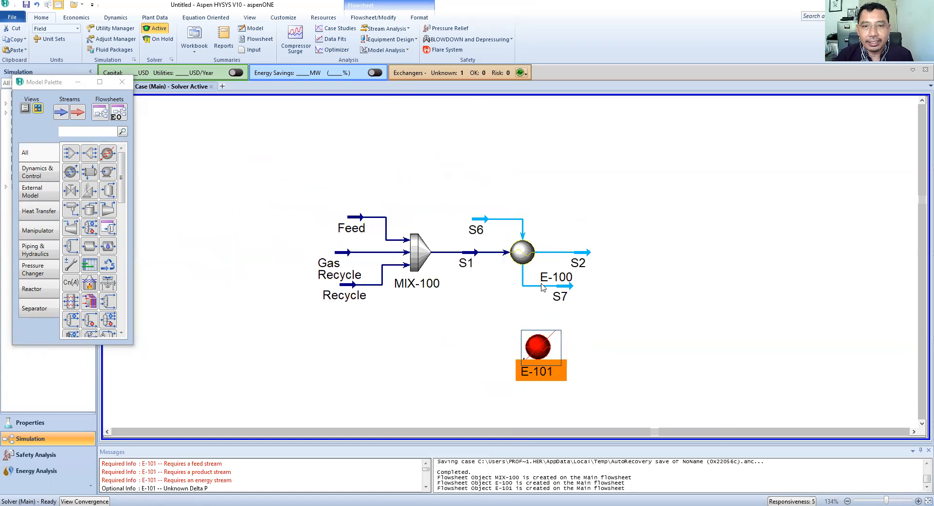
# Connect S2 as the heater's inlet and create S3 as its outlet stream.
pyautogui.doubleClick(548, 347)
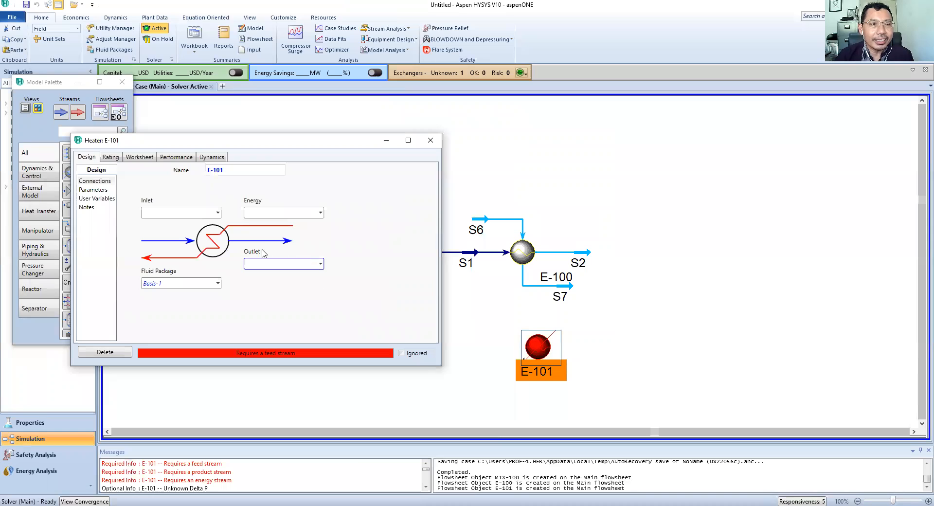
pyautogui.click(217, 213)
pyautogui.click(177, 226)
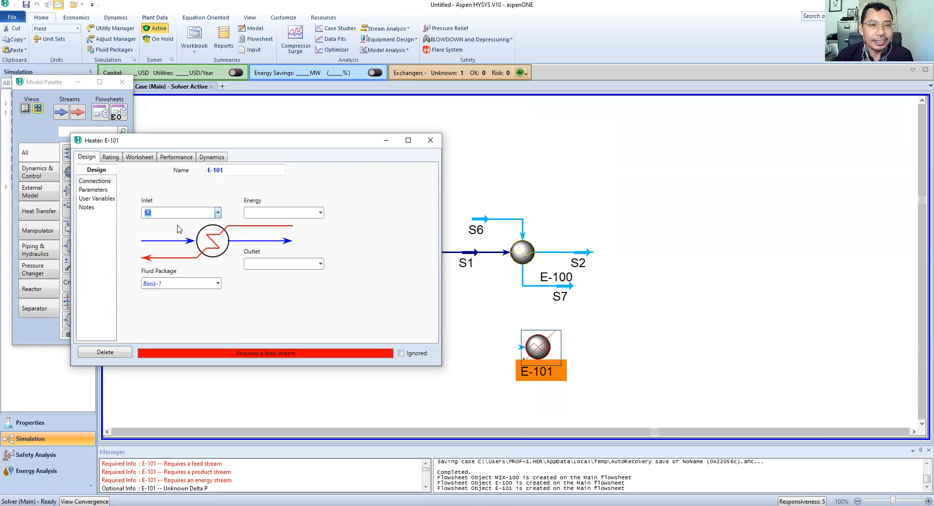
pyautogui.click(267, 262)
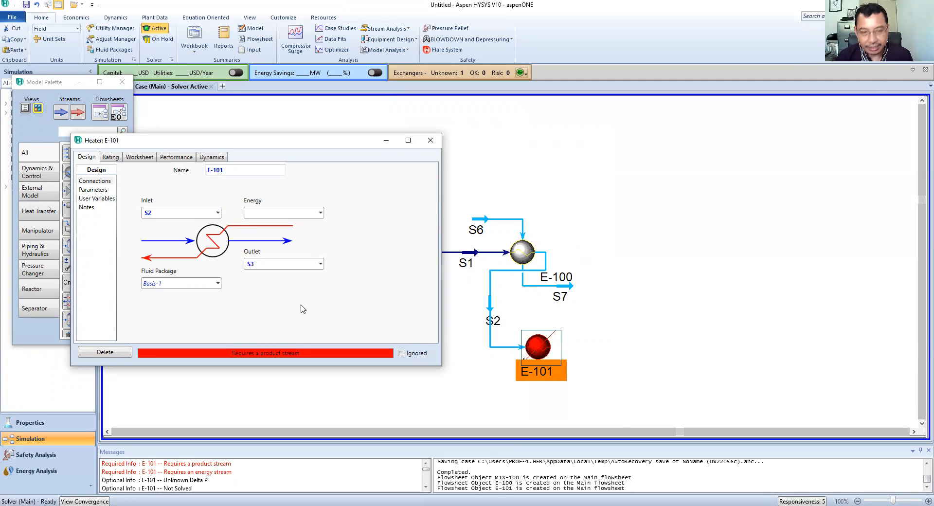
pyautogui.press('Return')
# Create an energy stream named Q_Furnace for the heater.
pyautogui.click(262, 212)
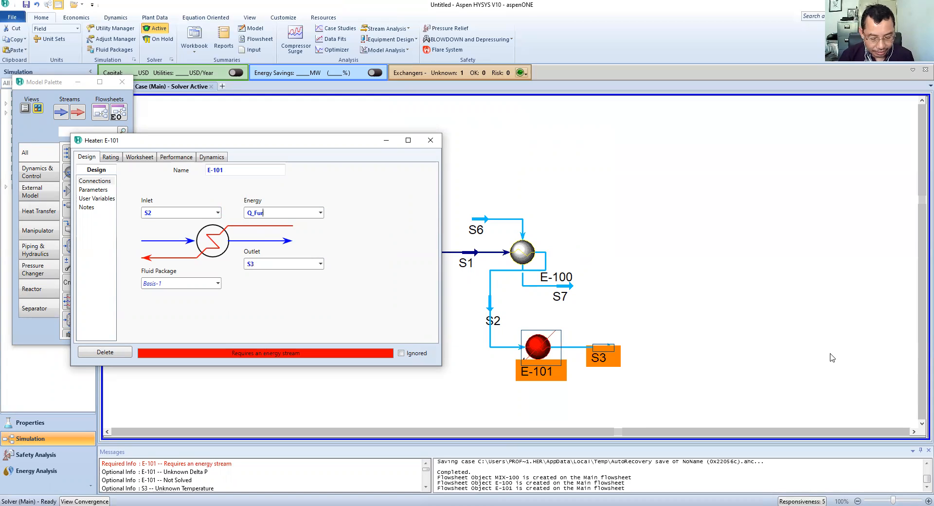
pyautogui.write('ce')
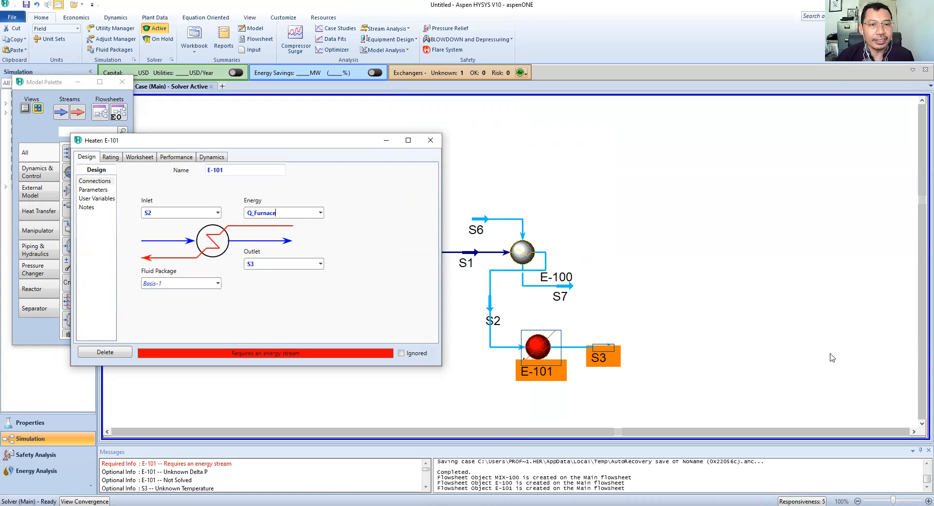
pyautogui.press('Return')
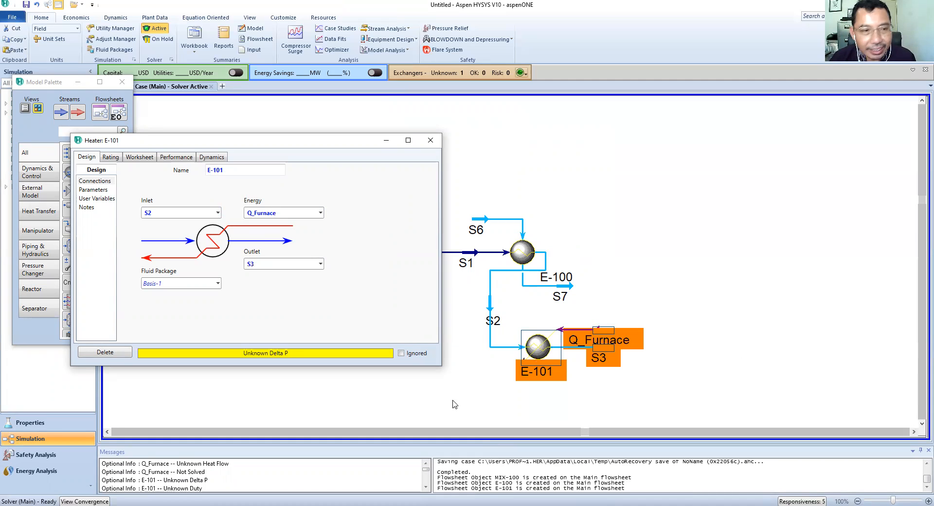
# Set the heater's Delta P to 70 psi and close its property window.
pyautogui.click(96, 190)
pyautogui.click(162, 184)
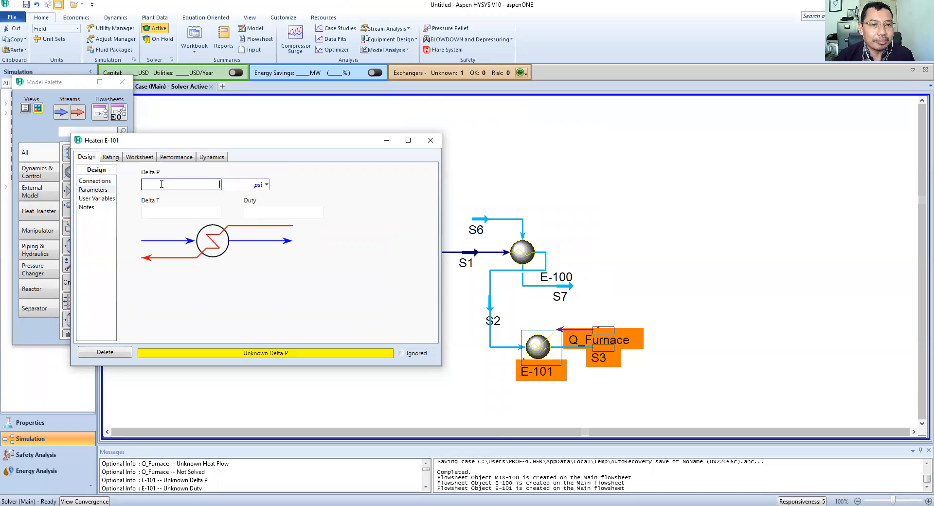
pyautogui.write('70')
pyautogui.press('Return')
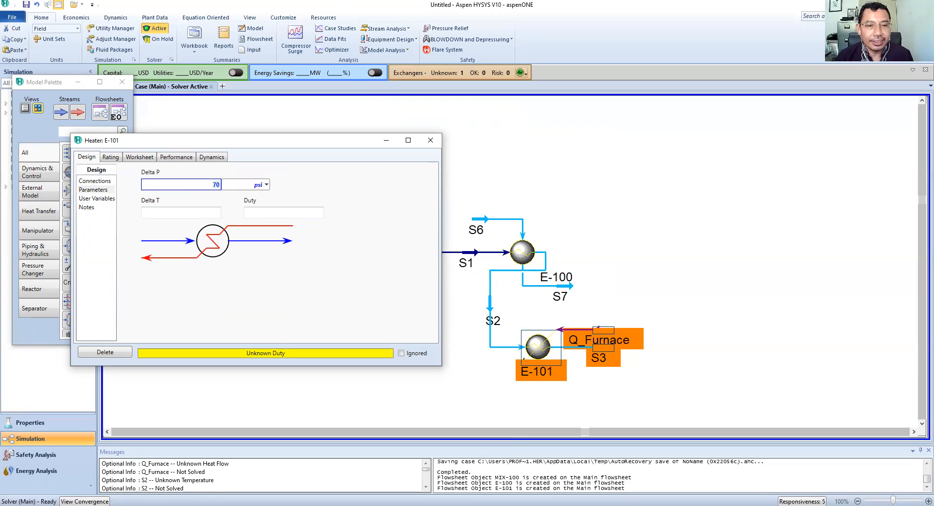
pyautogui.click(431, 140)
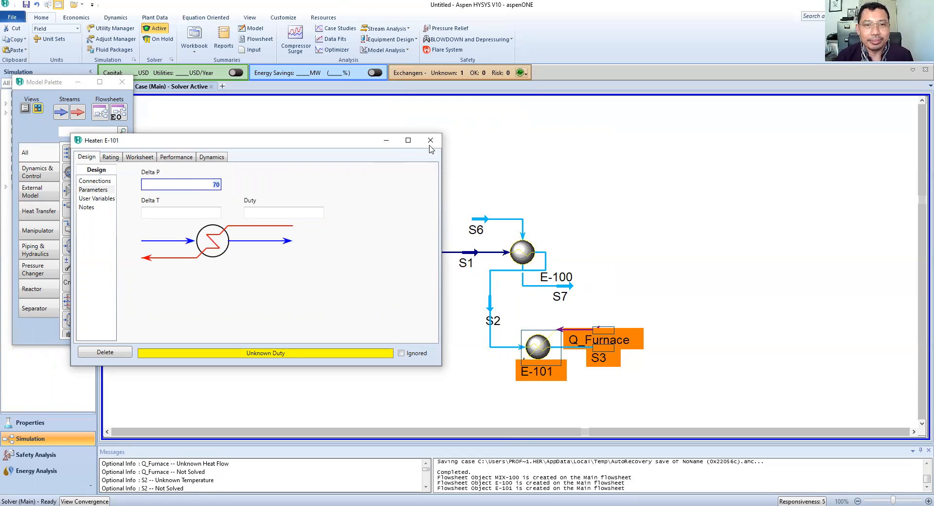
pyautogui.click(430, 140)
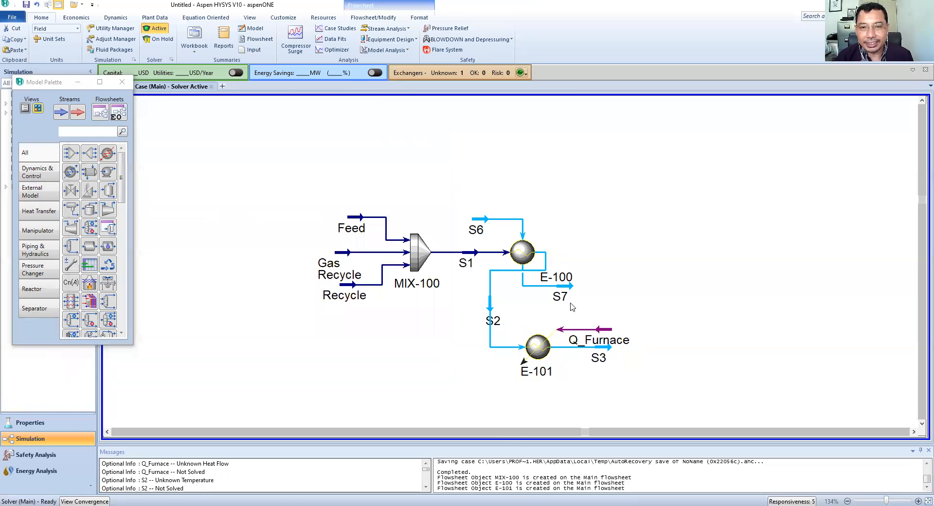
# Shift the heater on the flowsheet so it sits directly beneath the heat exchanger.
pyautogui.click(542, 350)
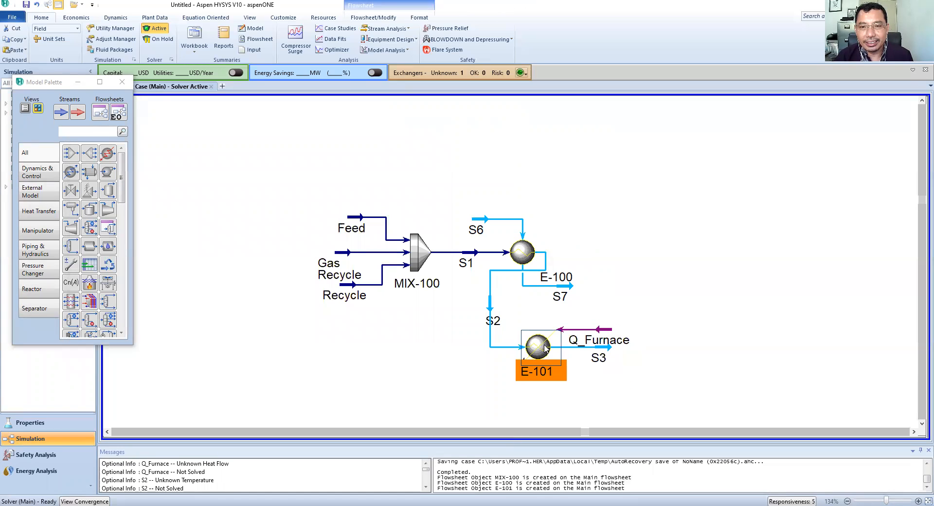
pyautogui.moveTo(542, 350); pyautogui.dragTo(527, 357)
pyautogui.click(640, 304)
pyautogui.moveTo(539, 362)
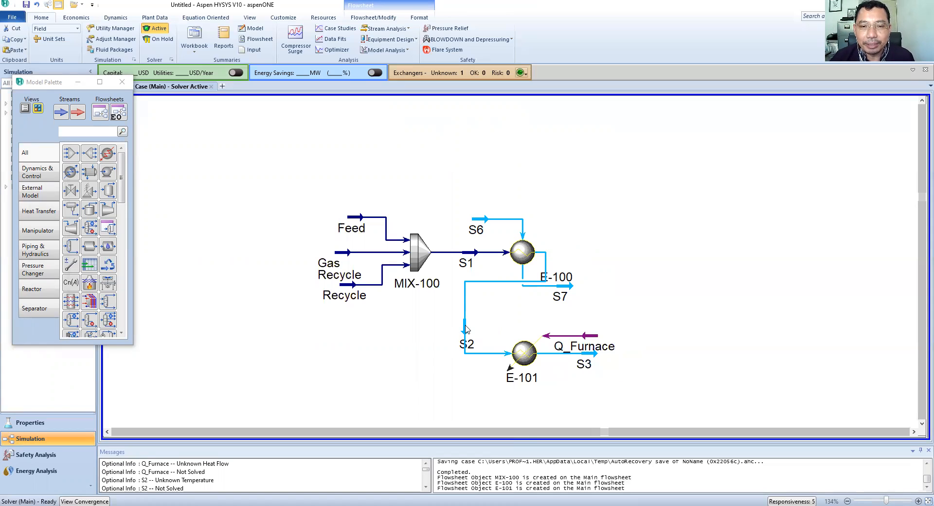
pyautogui.moveTo(466, 328)
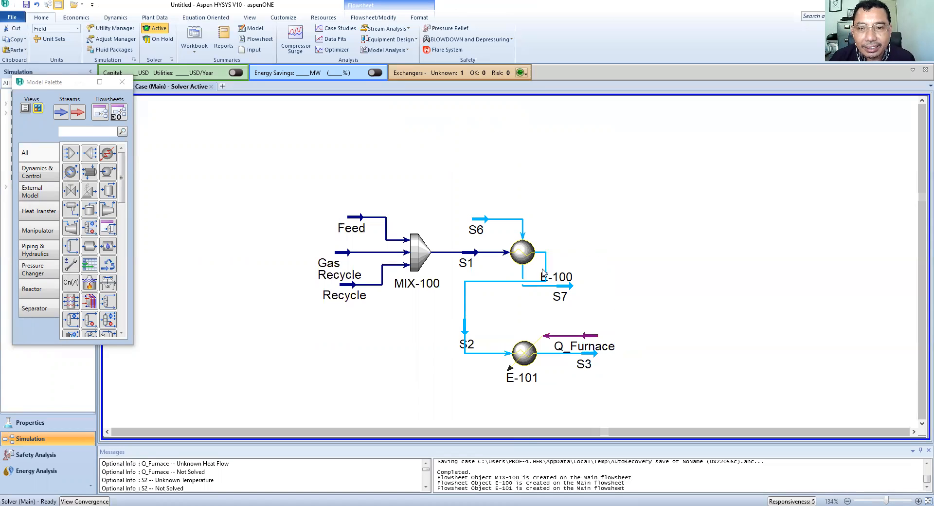
# Move the heater downstream of the heat exchanger, in line with its tube-side outlet S2.
pyautogui.moveTo(519, 350)
pyautogui.moveTo(519, 351); pyautogui.dragTo(666, 261)
pyautogui.click(617, 321)
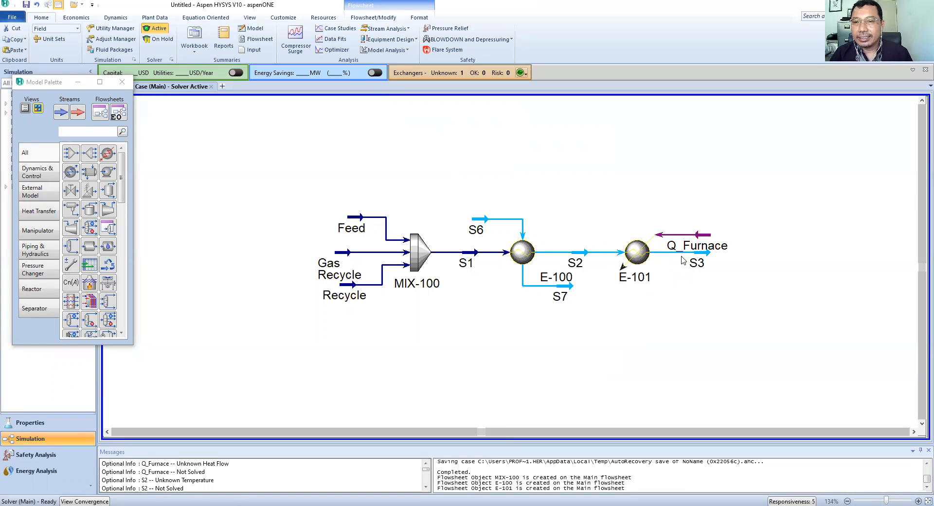
# Move the Q_Furnace energy stream higher above the heater, clear of stream S3.
pyautogui.click(704, 235)
pyautogui.moveTo(705, 237); pyautogui.dragTo(701, 204)
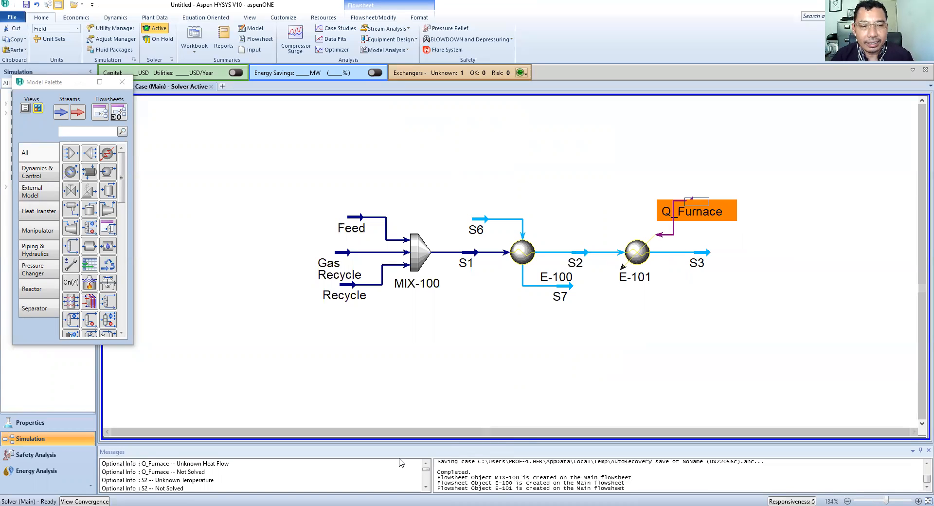
pyautogui.moveTo(485, 432); pyautogui.dragTo(469, 433)
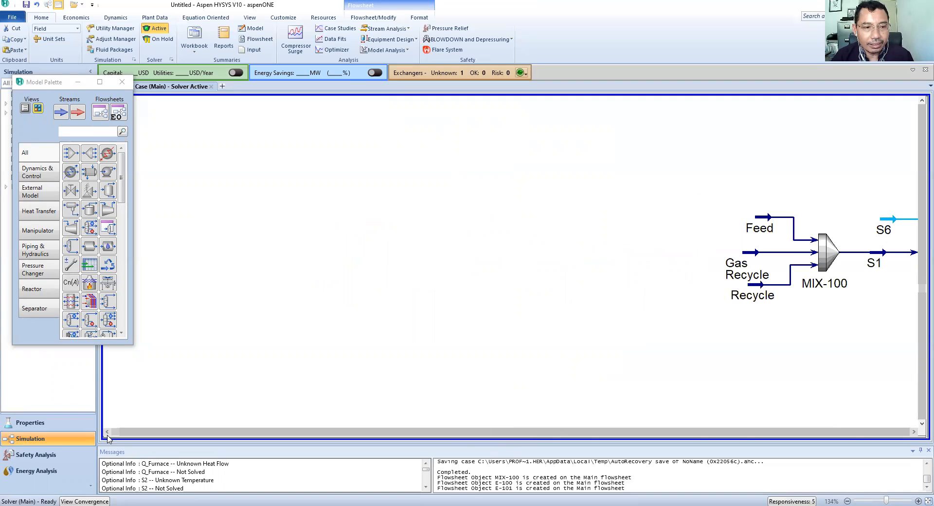
pyautogui.click(913, 431)
pyautogui.click(914, 433)
pyautogui.click(914, 433)
pyautogui.click(914, 432)
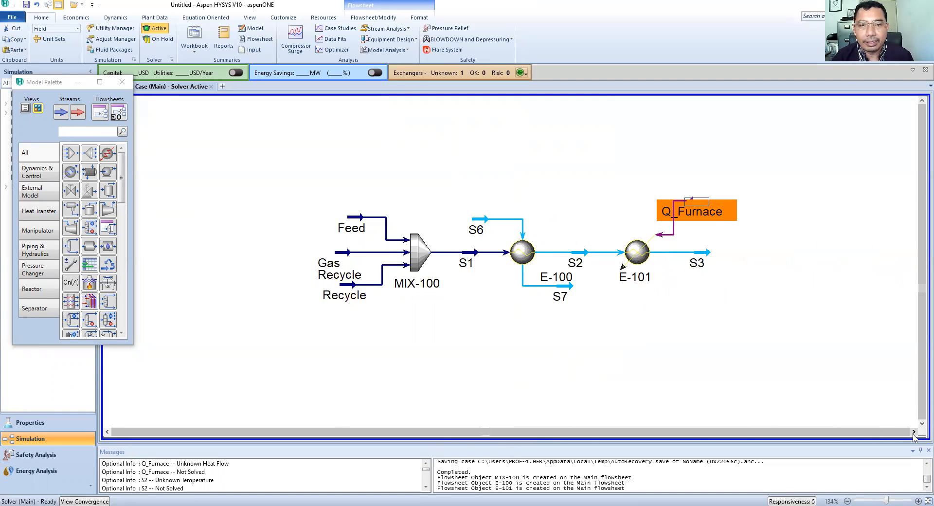
pyautogui.click(914, 433)
pyautogui.click(914, 433)
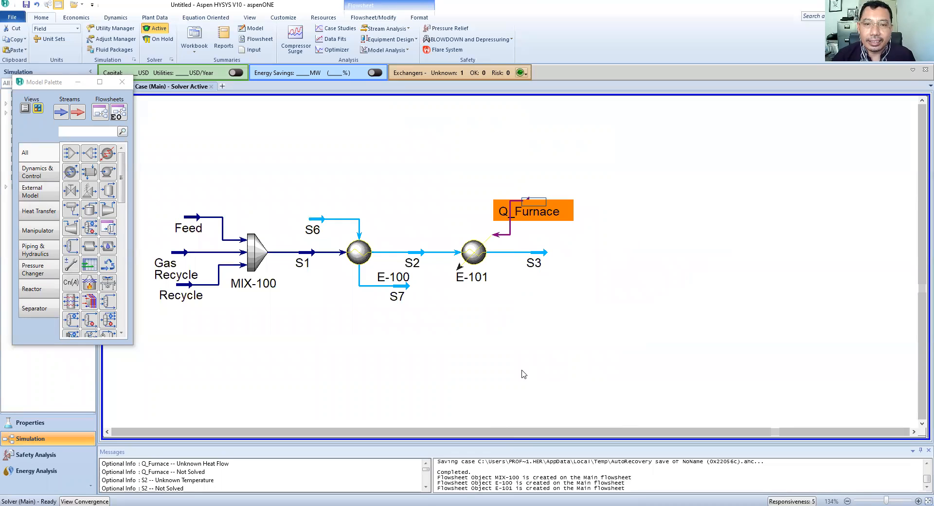
pyautogui.click(533, 357)
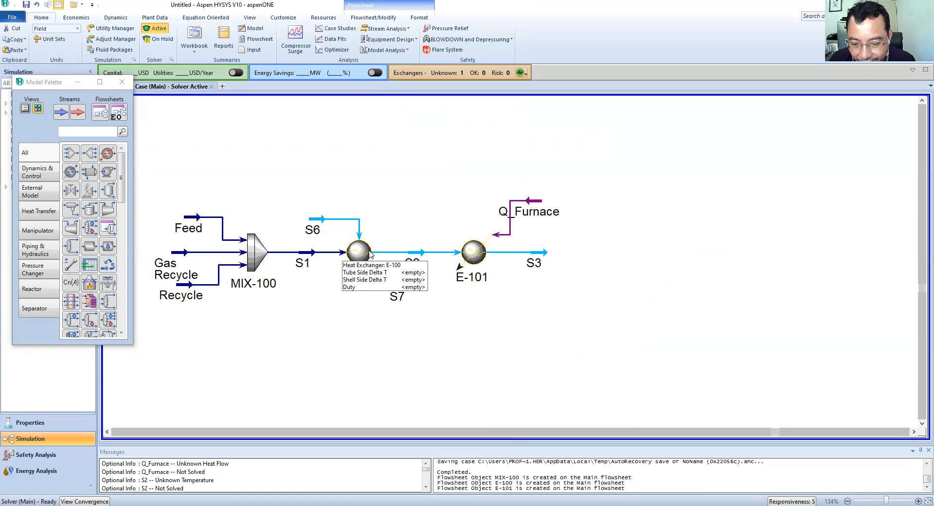
# Set the temperature of stream S2 to 1000 F and close the stream's window.
pyautogui.doubleClick(417, 254)
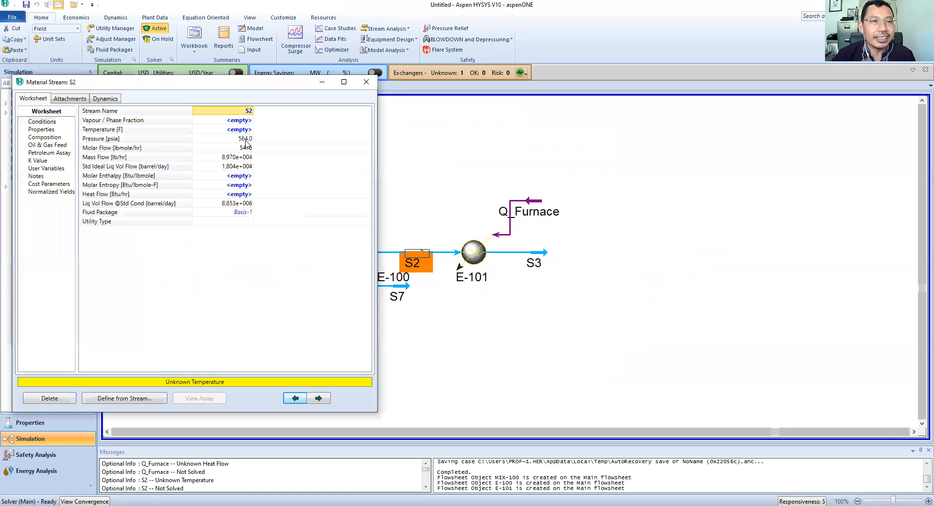
pyautogui.click(246, 130)
pyautogui.write('1000')
pyautogui.press('Return')
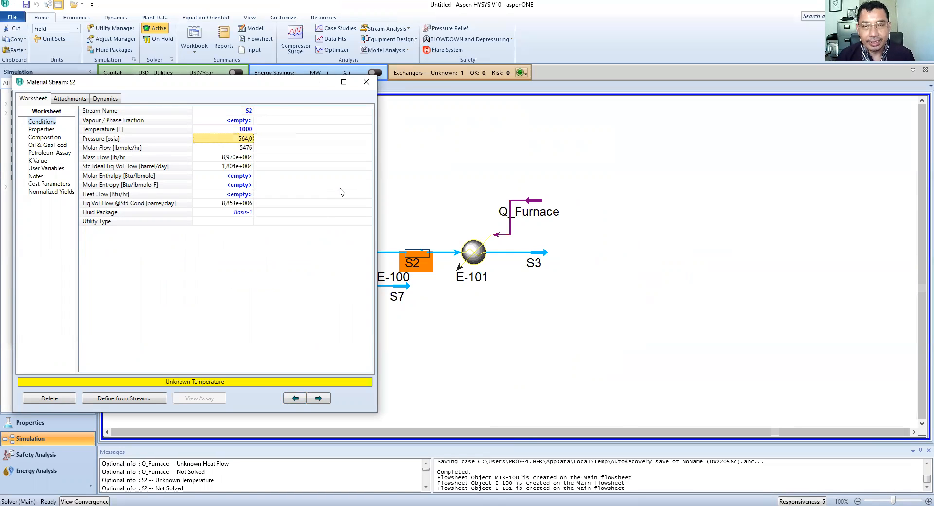
pyautogui.click(367, 82)
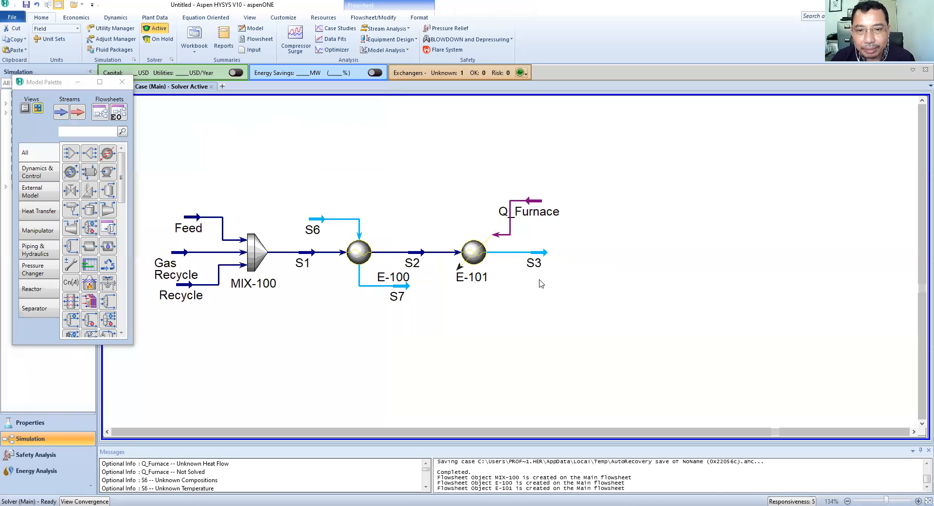
# Set the temperature of furnace outlet stream S3 to 1200 F and close the stream's window.
pyautogui.click(537, 256)
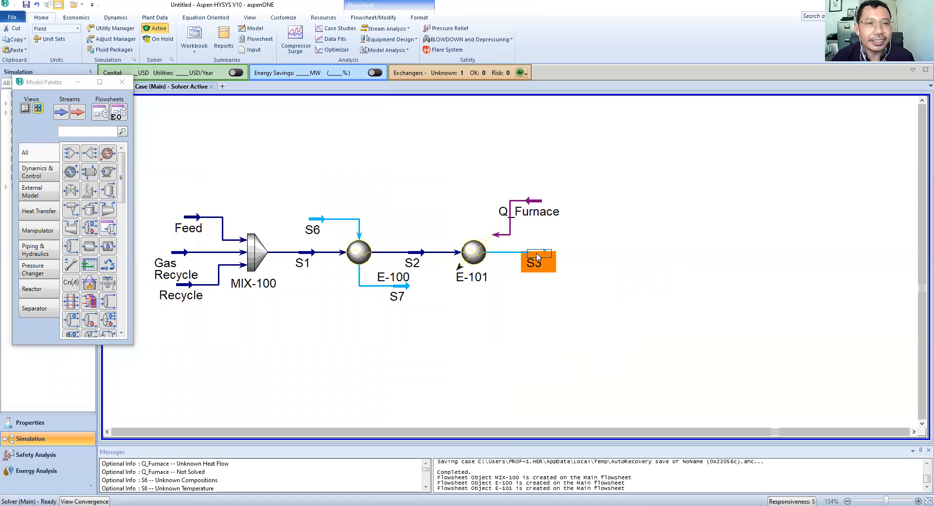
pyautogui.doubleClick(537, 256)
pyautogui.click(252, 150)
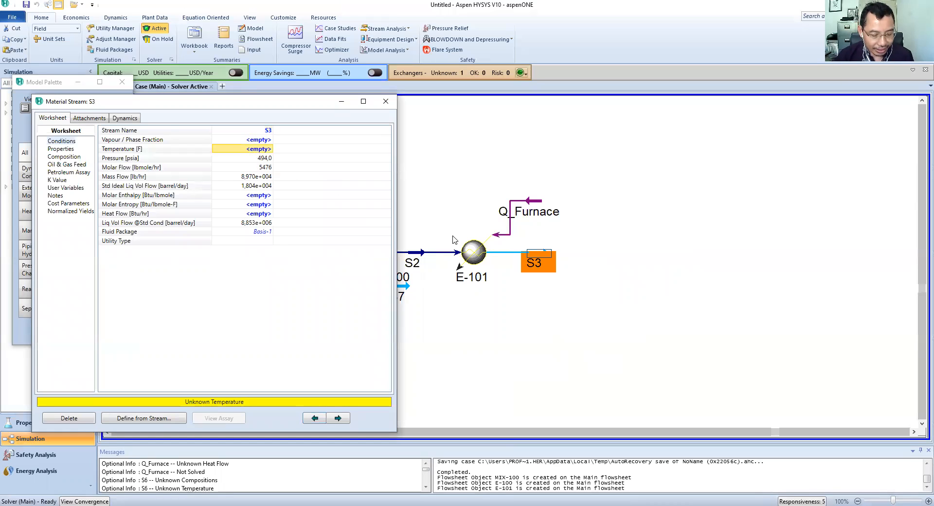
pyautogui.write('1200')
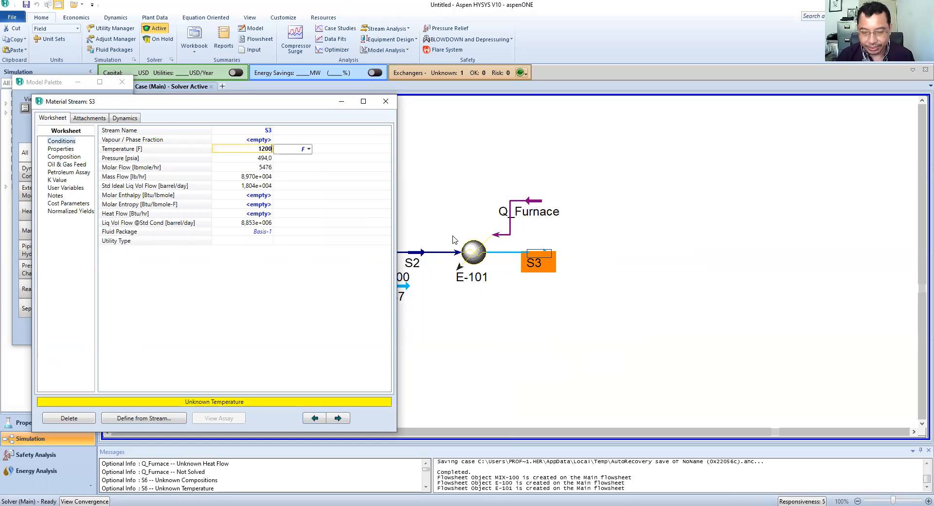
pyautogui.press('Return')
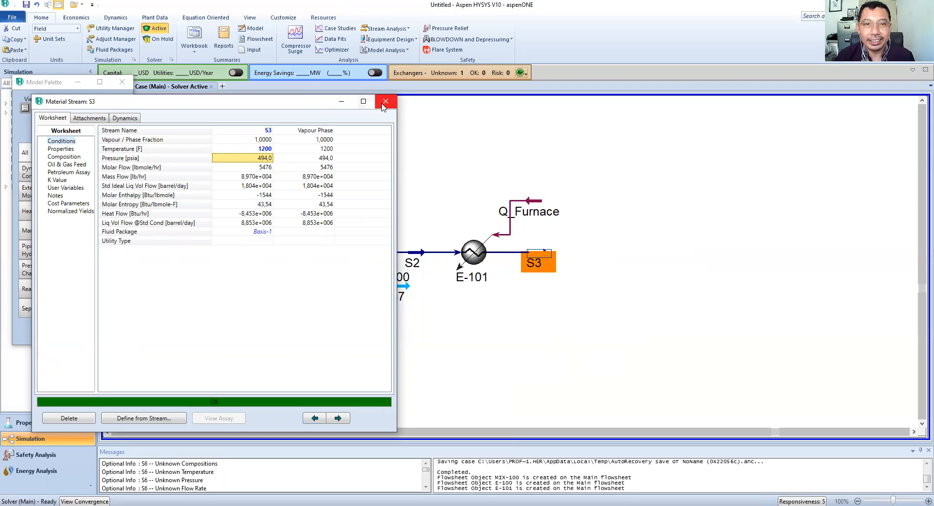
pyautogui.click(384, 103)
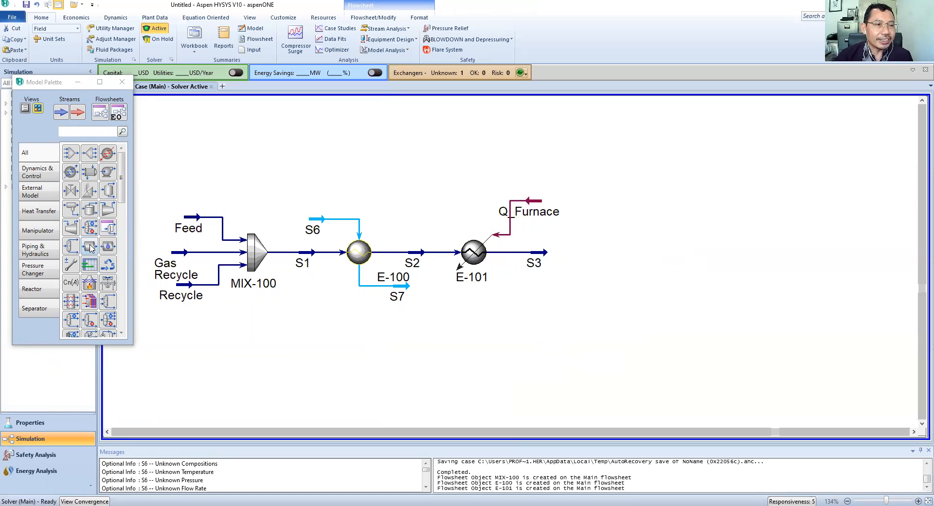
# Place a conversion reactor on the flowsheet downstream of furnace outlet stream S3.
pyautogui.click(35, 291)
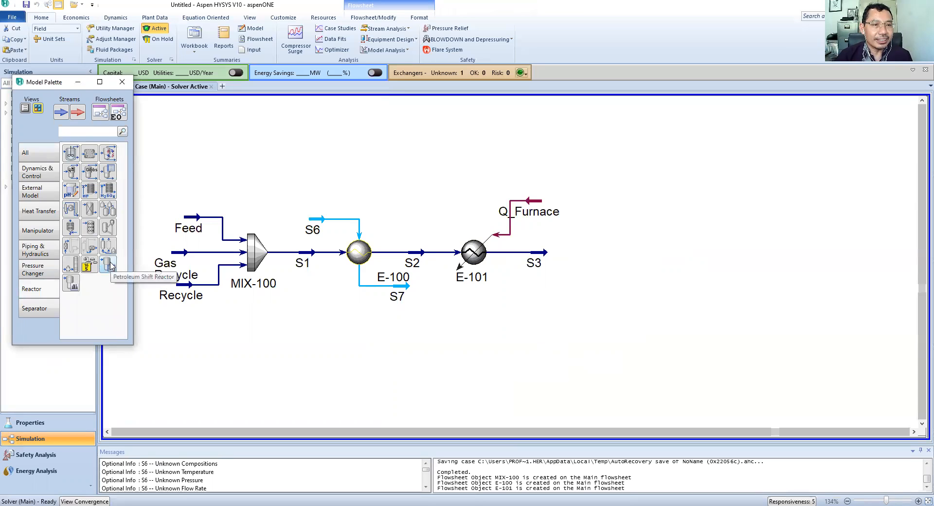
pyautogui.click(109, 153)
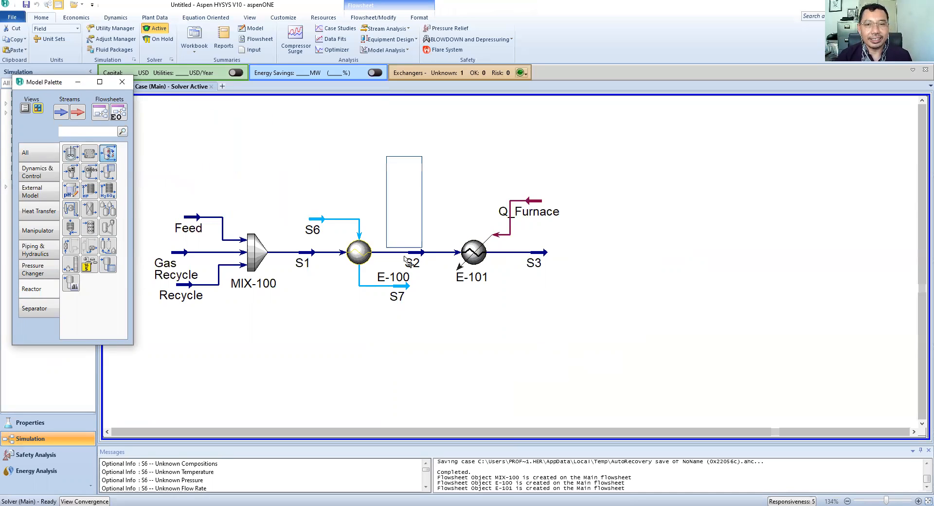
pyautogui.click(583, 302)
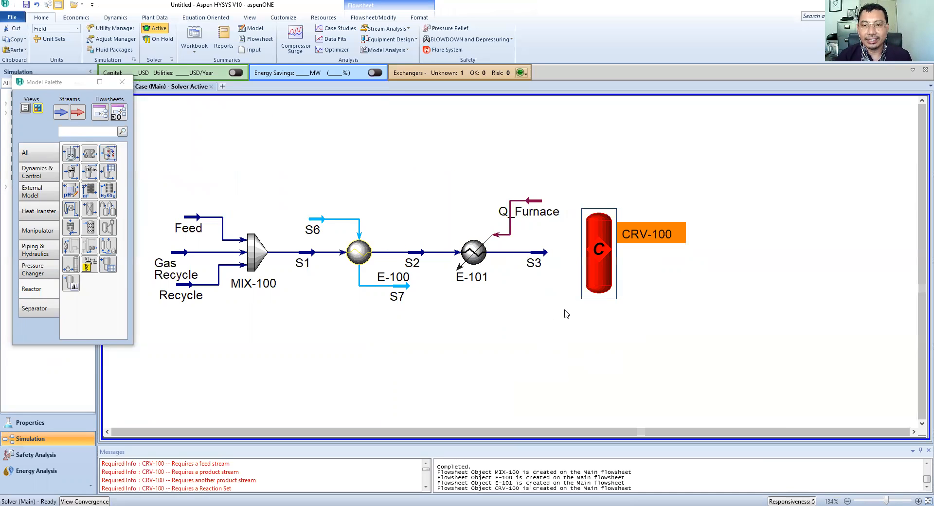
# Connect the conversion reactor with inlet S3, vapour outlet S4, liquid outlet S4L and energy stream Q_Reactor.
pyautogui.doubleClick(601, 258)
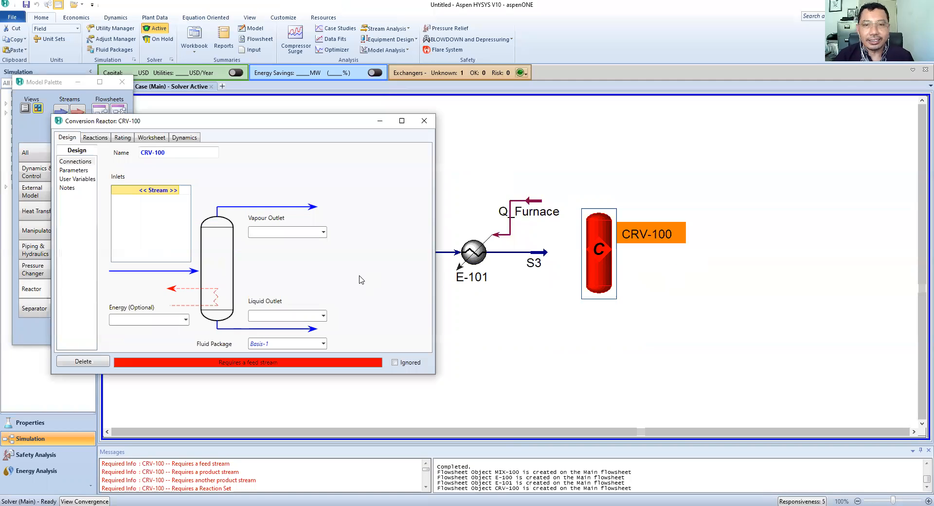
pyautogui.click(178, 191)
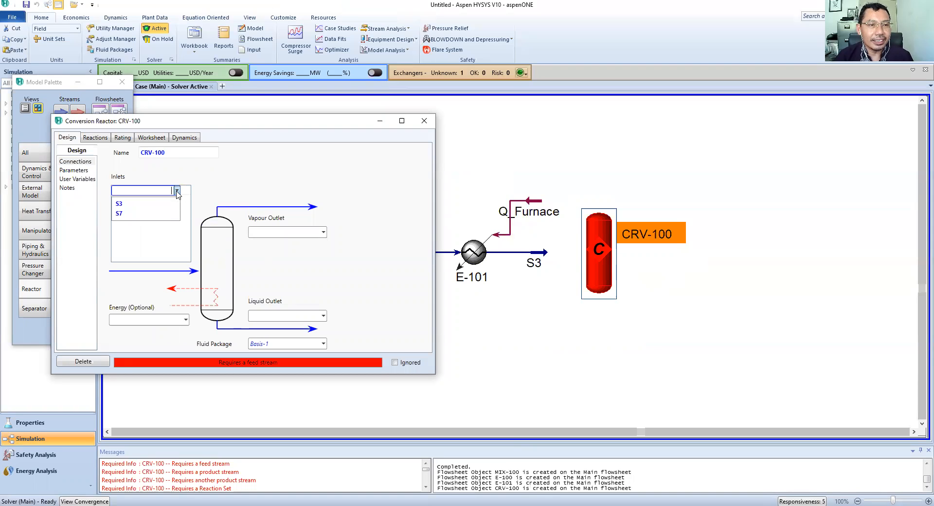
pyautogui.click(136, 204)
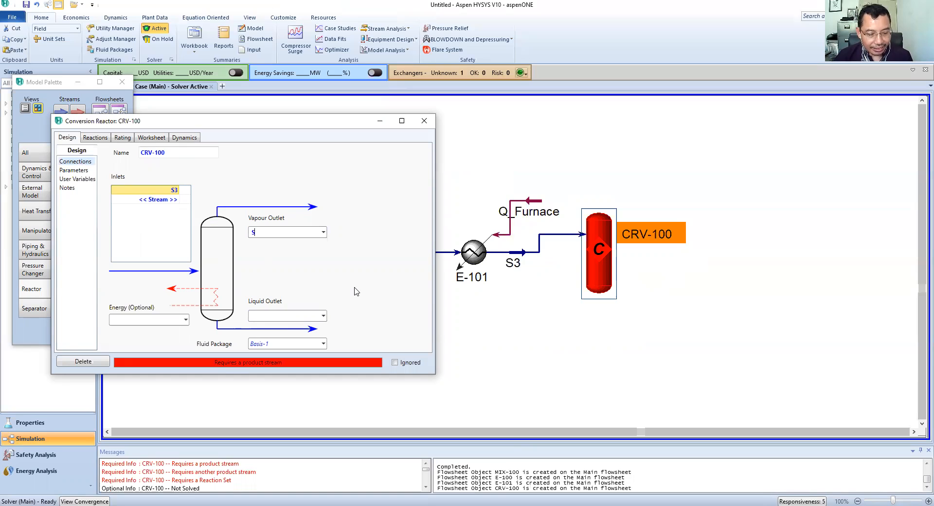
pyautogui.click(265, 316)
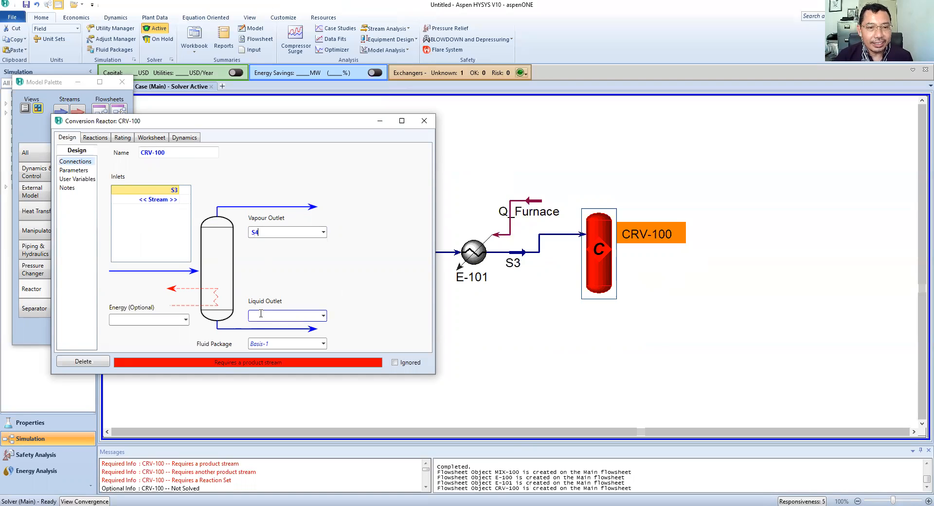
pyautogui.write('S4L')
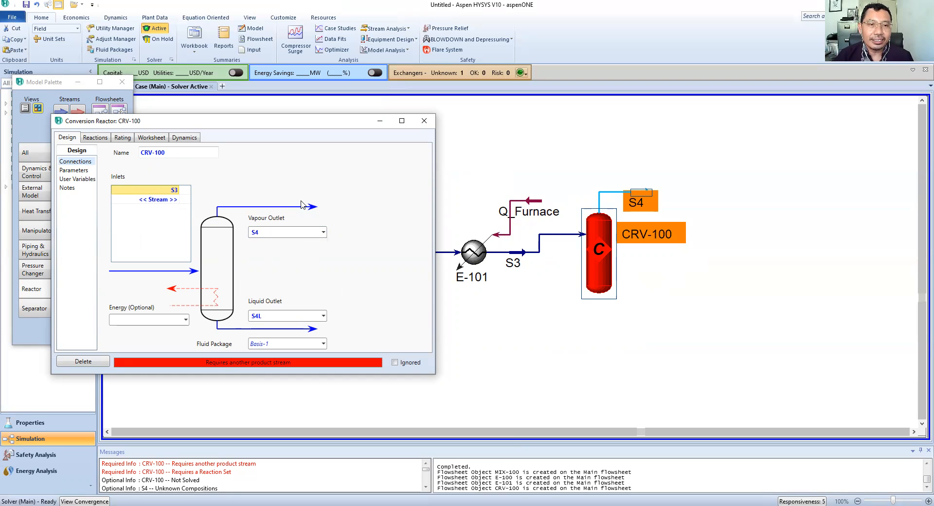
pyautogui.press('Tab')
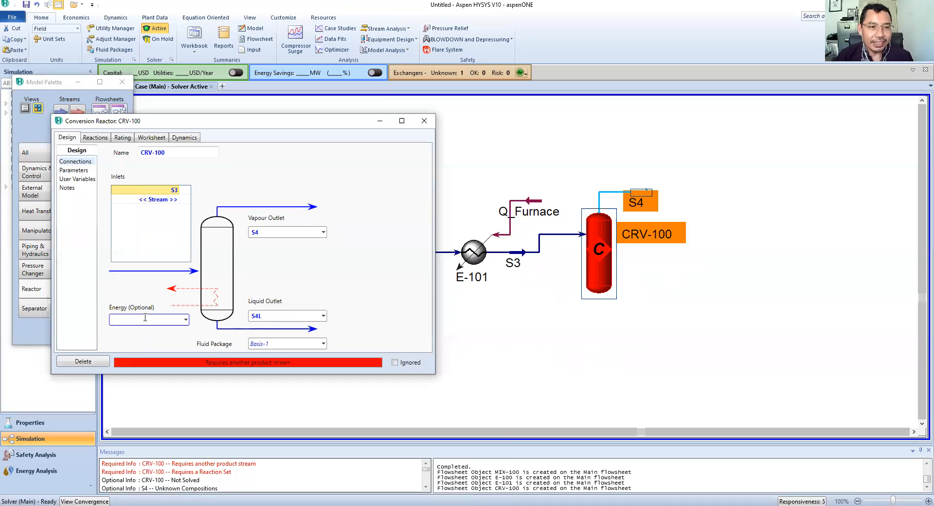
pyautogui.write('Q_Reactor')
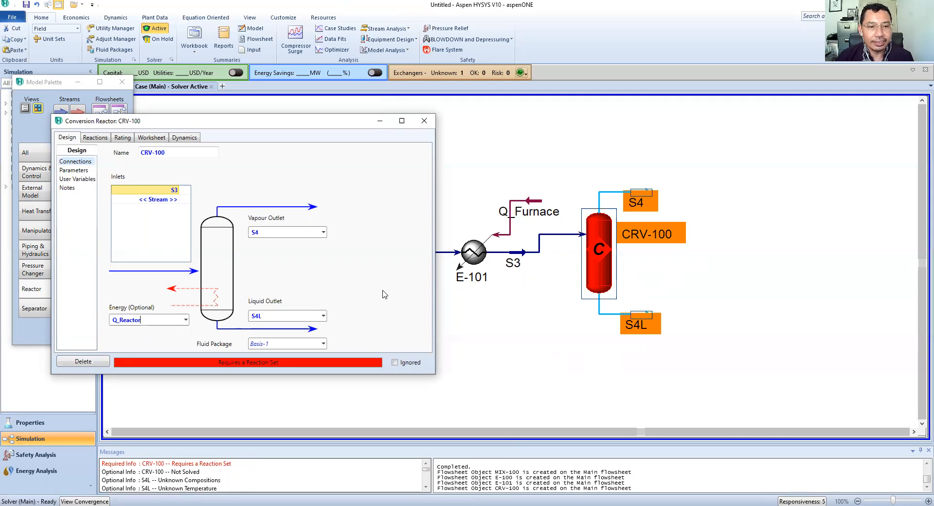
pyautogui.press('Return')
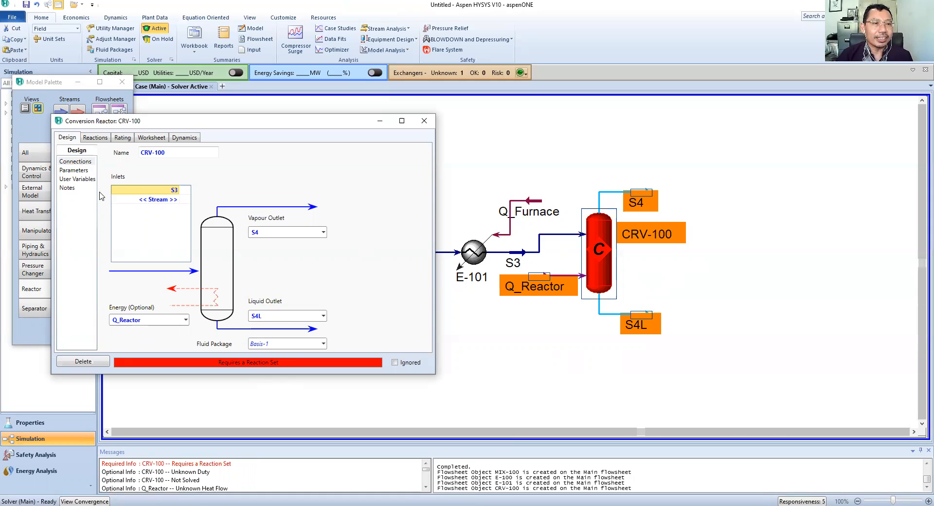
# Assign reaction set Set-1 to the conversion reactor, close its window and lower the reactor so its inlet lines up with S3.
pyautogui.click(96, 139)
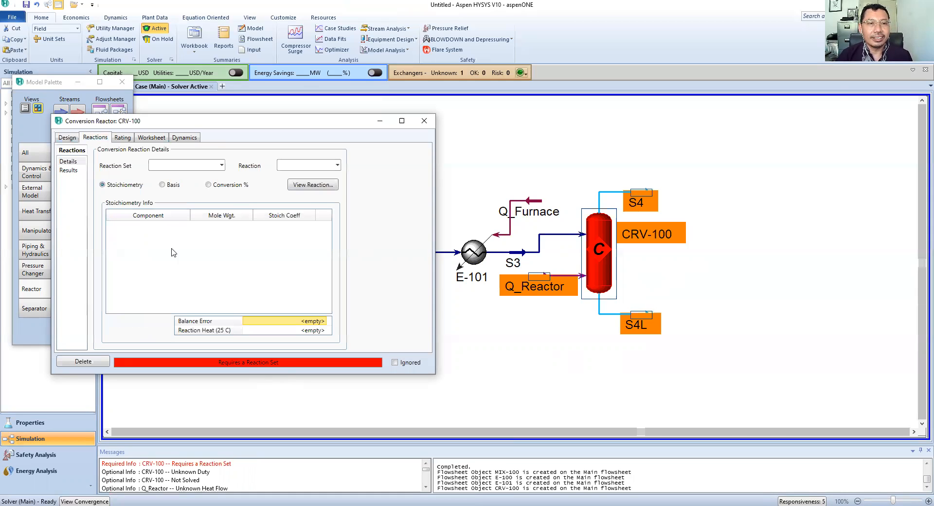
pyautogui.click(222, 166)
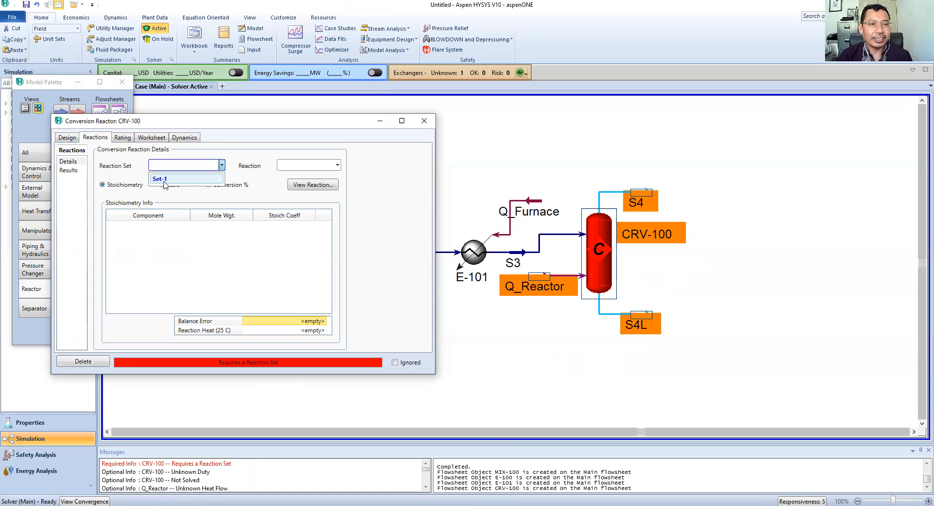
pyautogui.click(161, 179)
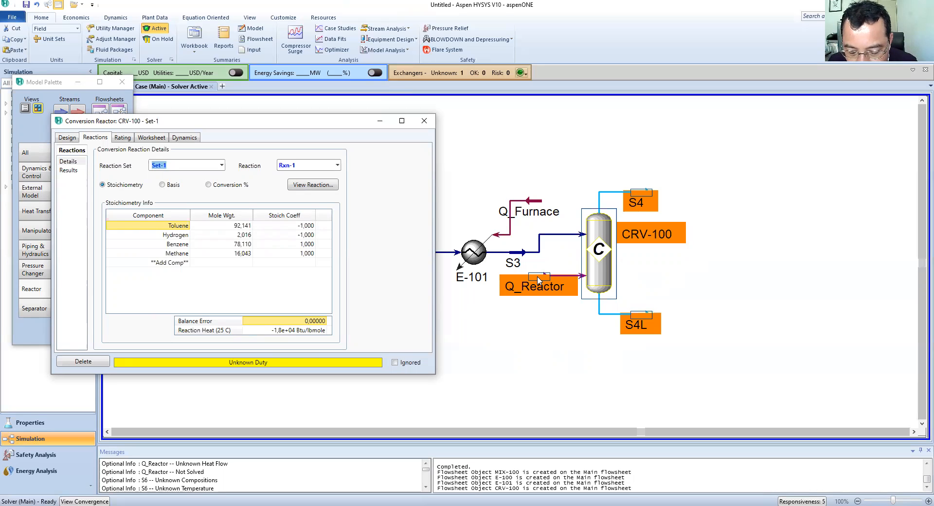
pyautogui.click(424, 122)
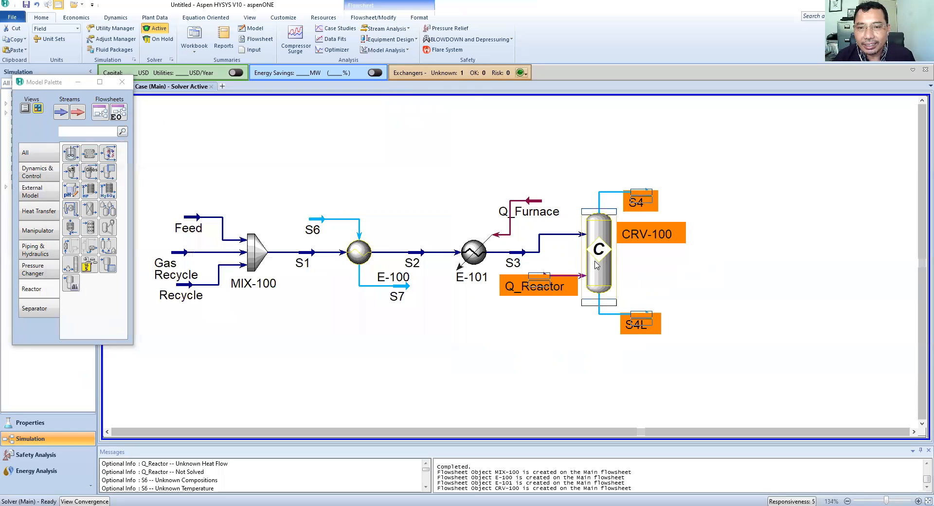
pyautogui.click(775, 266)
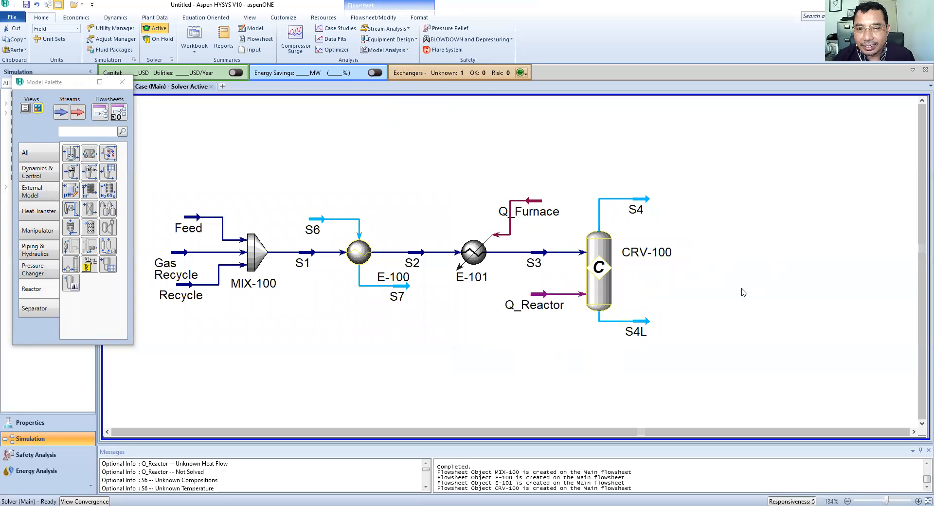
# Inspect the conditions of the reactor's liquid outlet stream S4L and close its window.
pyautogui.click(641, 322)
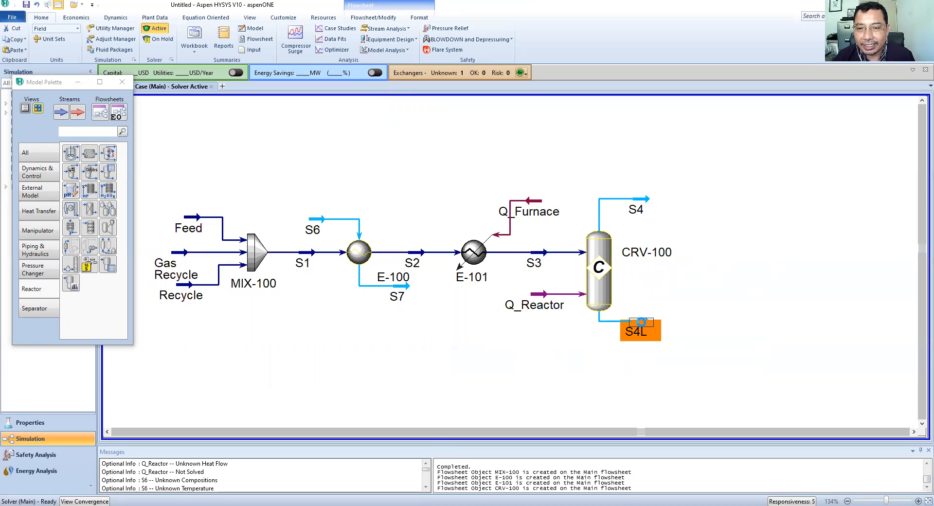
pyautogui.doubleClick(641, 322)
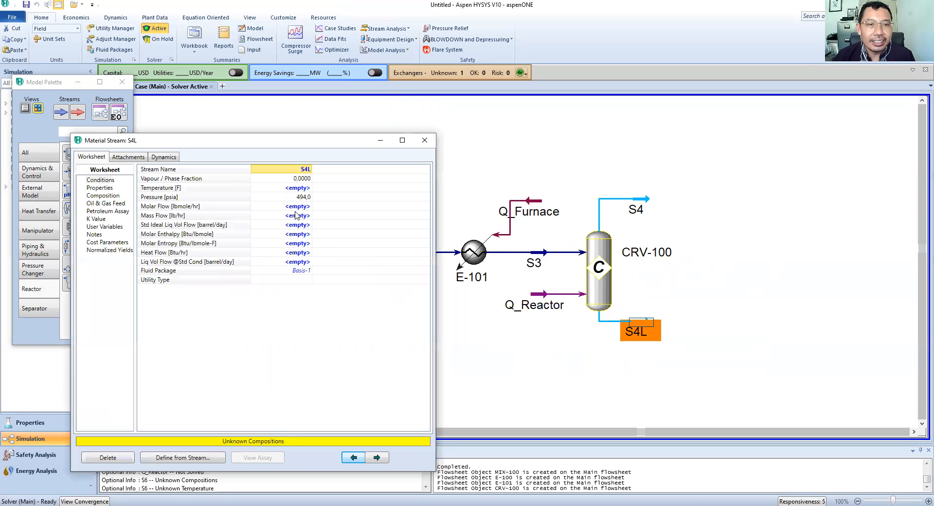
pyautogui.click(429, 144)
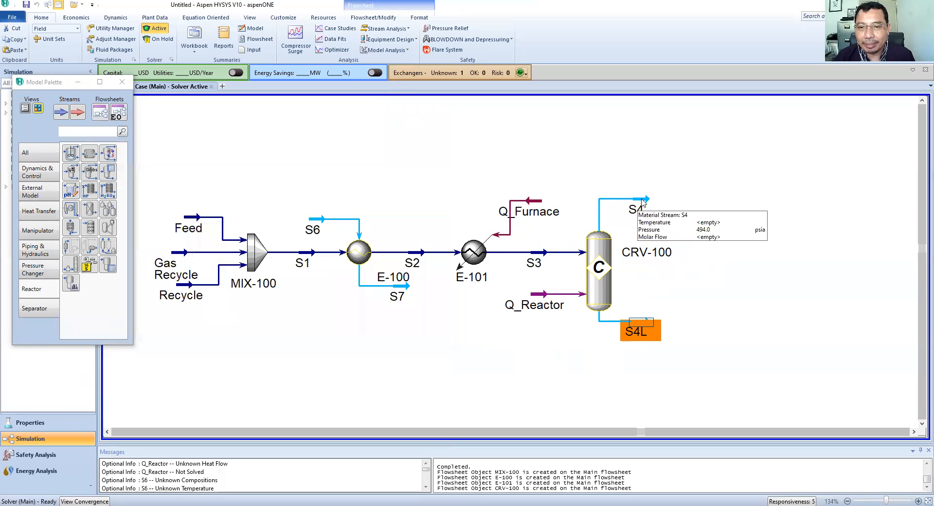
# Set the temperature of the reactor's vapour outlet stream S4 to 1268 F and close the stream's window.
pyautogui.click(642, 200)
pyautogui.doubleClick(642, 205)
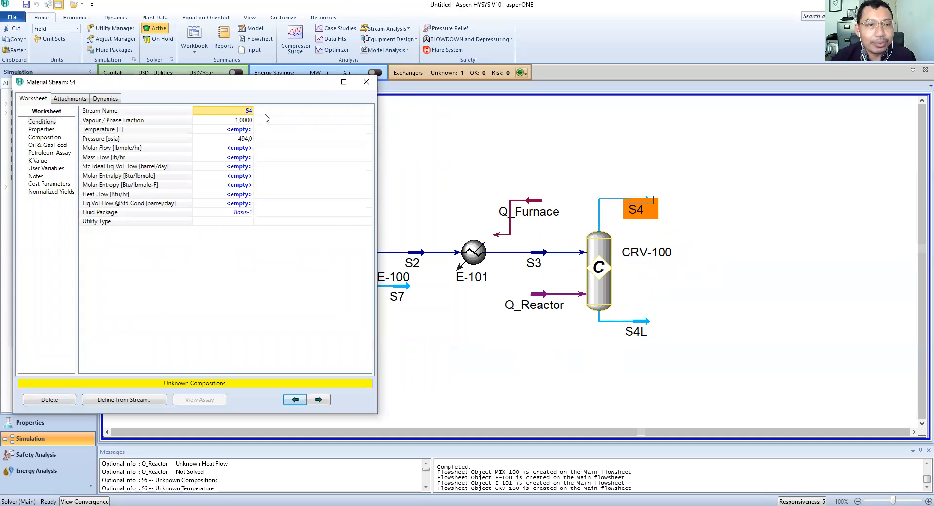
pyautogui.click(233, 130)
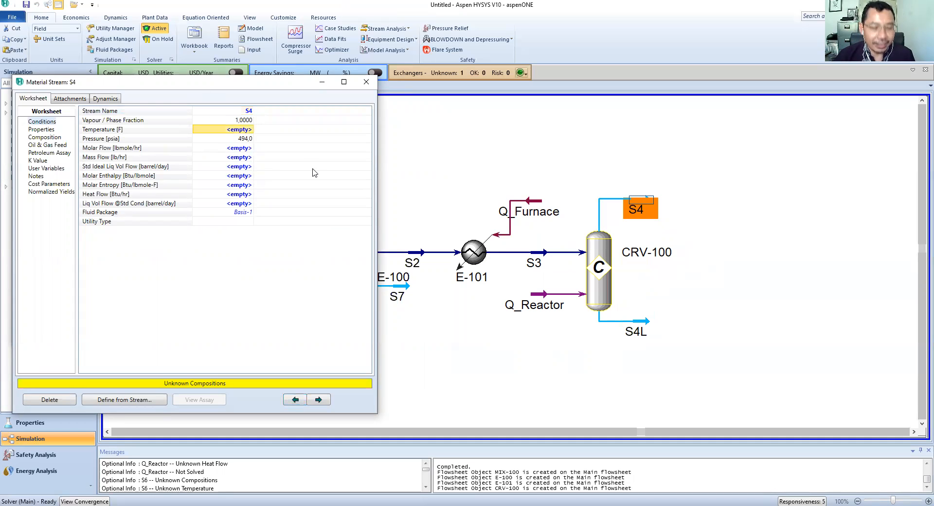
pyautogui.write('1268')
pyautogui.press('Return')
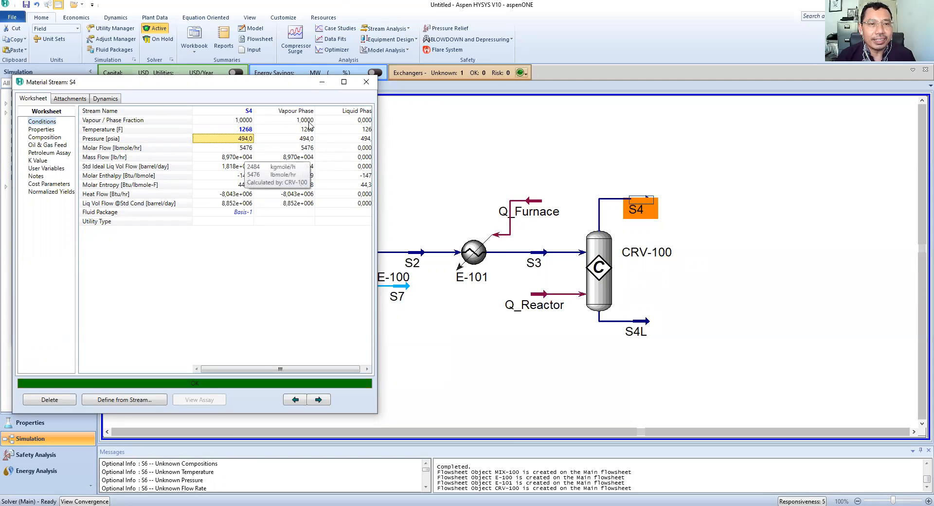
pyautogui.click(367, 82)
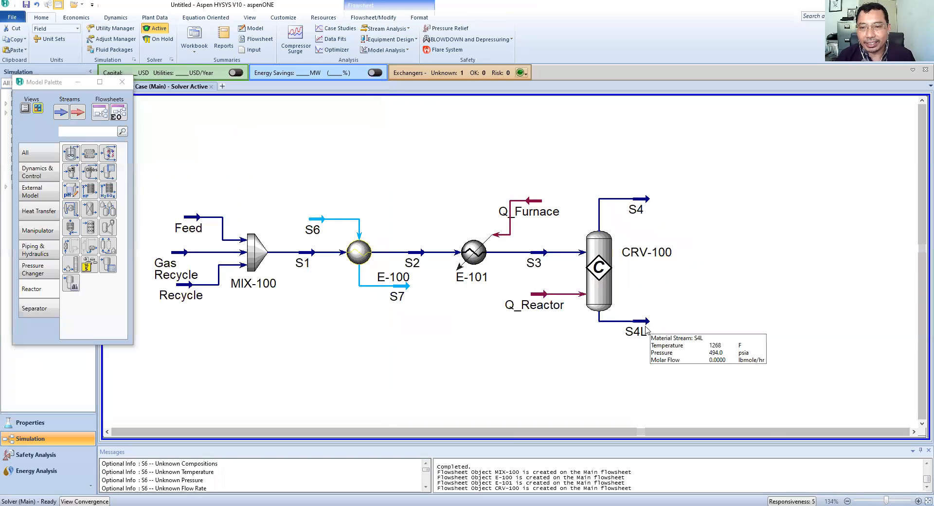
# Review the calculated conditions of liquid outlet S4L, close its window and check the summary of heat exchanger E-100.
pyautogui.doubleClick(641, 327)
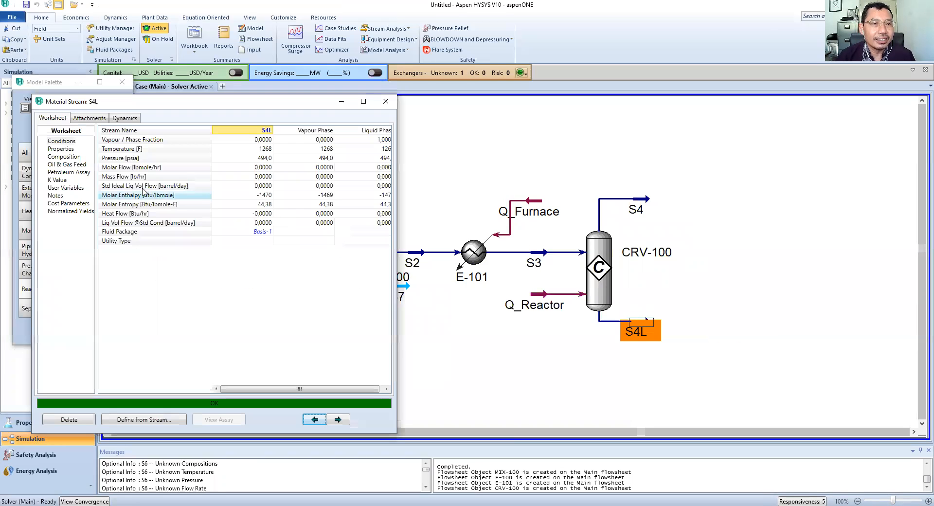
pyautogui.click(385, 101)
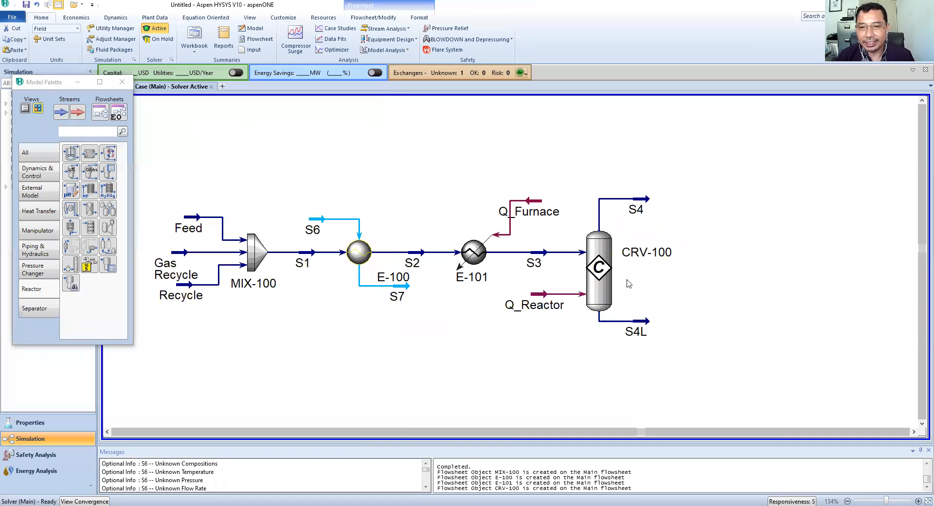
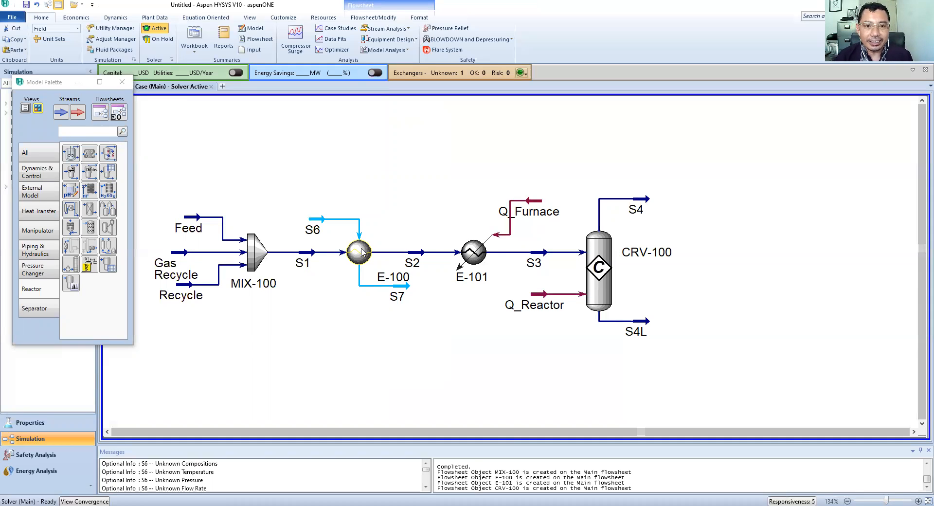
pyautogui.moveTo(362, 258)
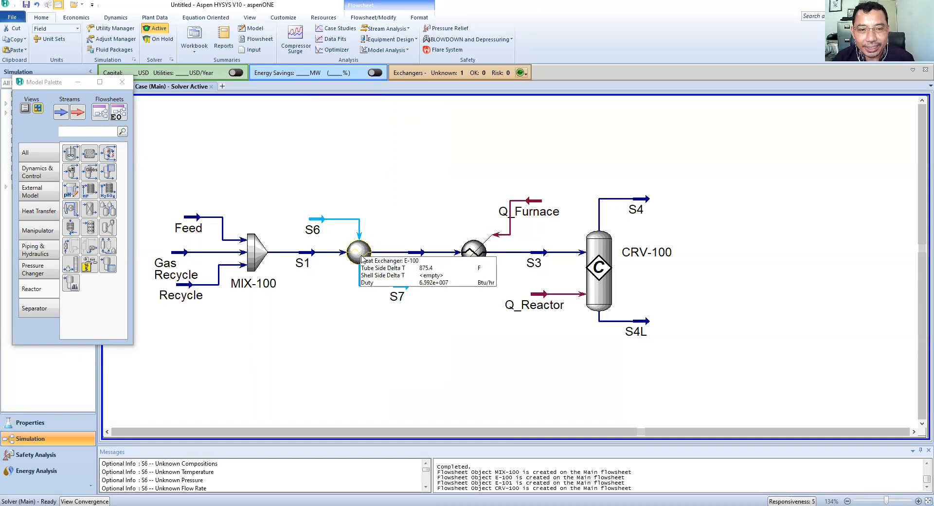
pyautogui.moveTo(626, 245)
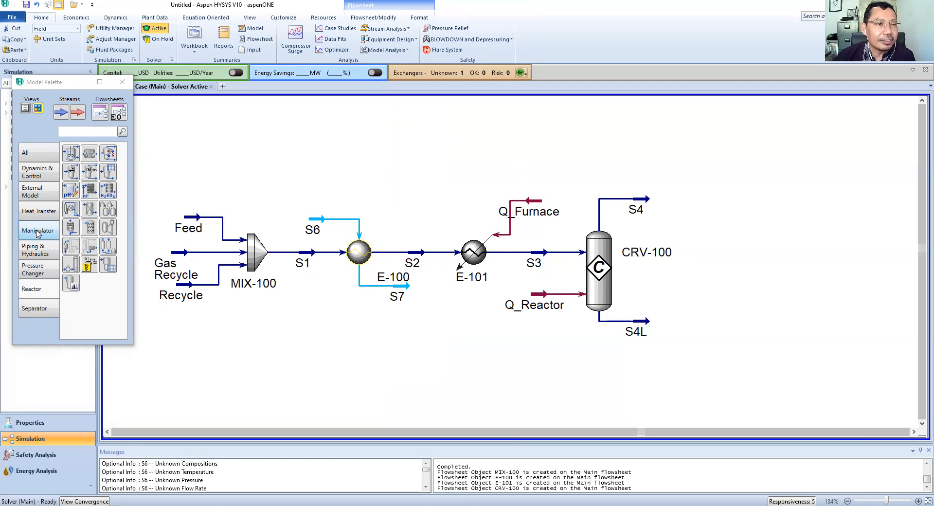
# Place a second mixer on the flowsheet downstream of the reactor's vapour outlet stream S4.
pyautogui.click(43, 159)
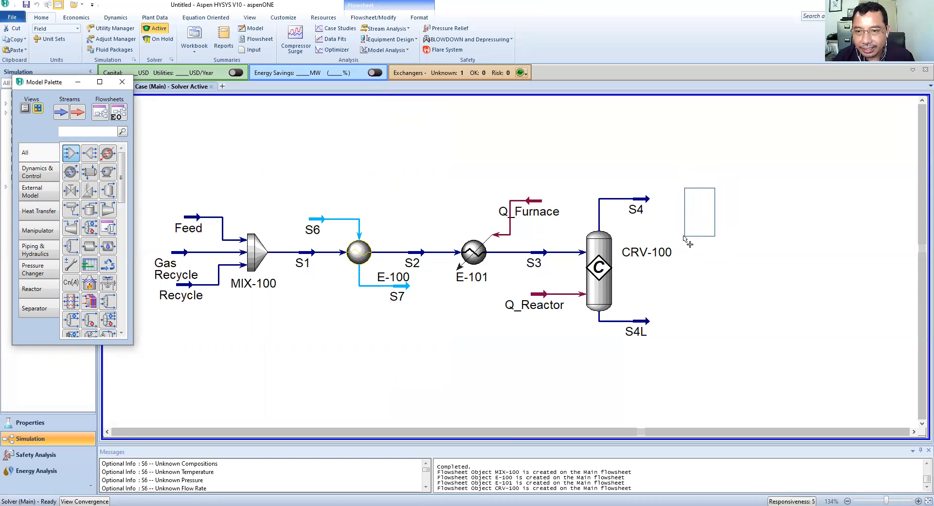
pyautogui.click(707, 210)
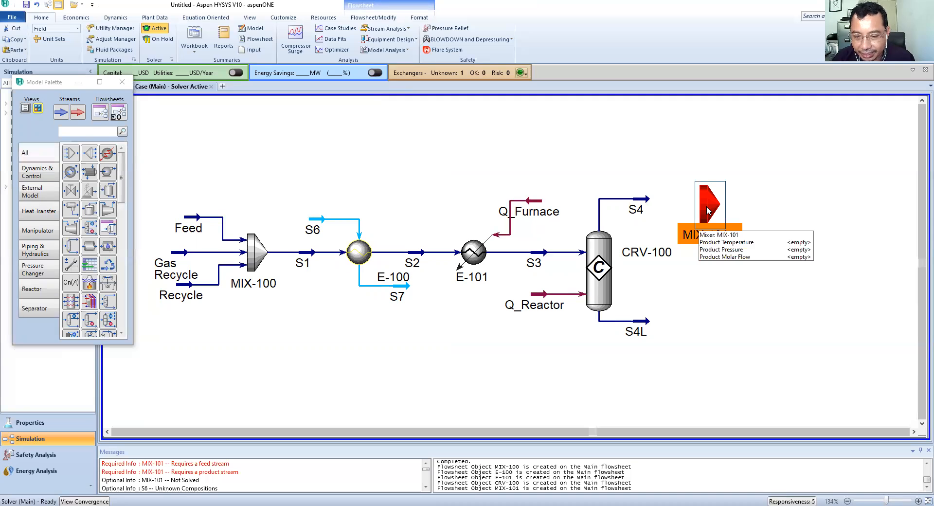
# Connect mixer MIX-101 with S4 as its inlet and S5 as its outlet, and close its window.
pyautogui.doubleClick(707, 210)
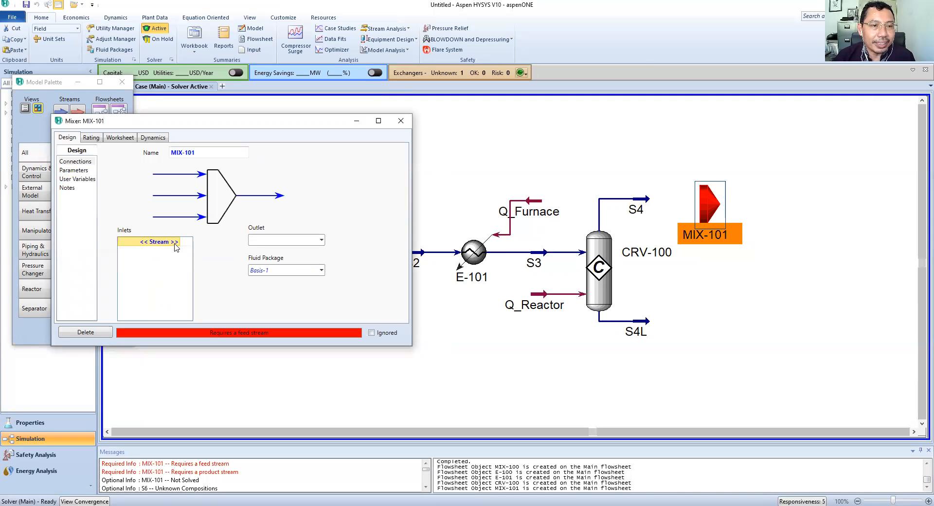
pyautogui.click(176, 242)
pyautogui.click(158, 255)
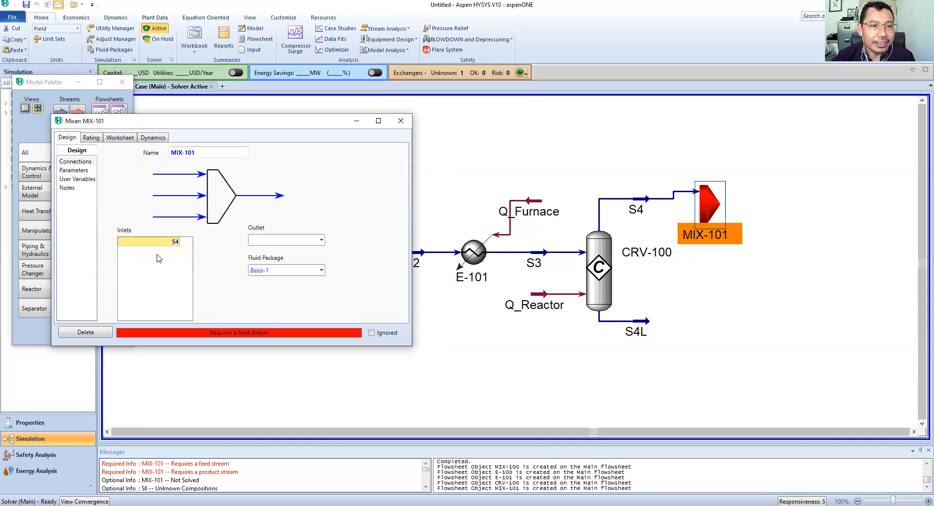
pyautogui.click(273, 241)
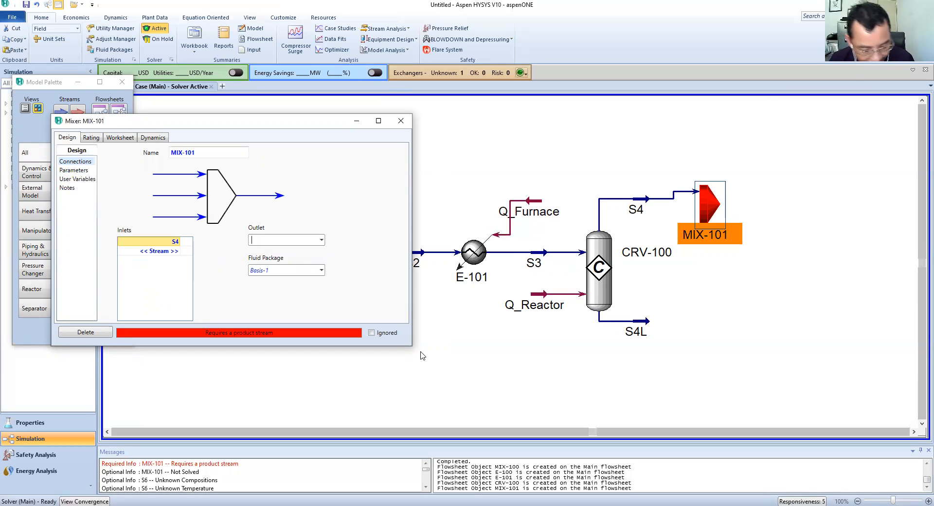
pyautogui.write('S5')
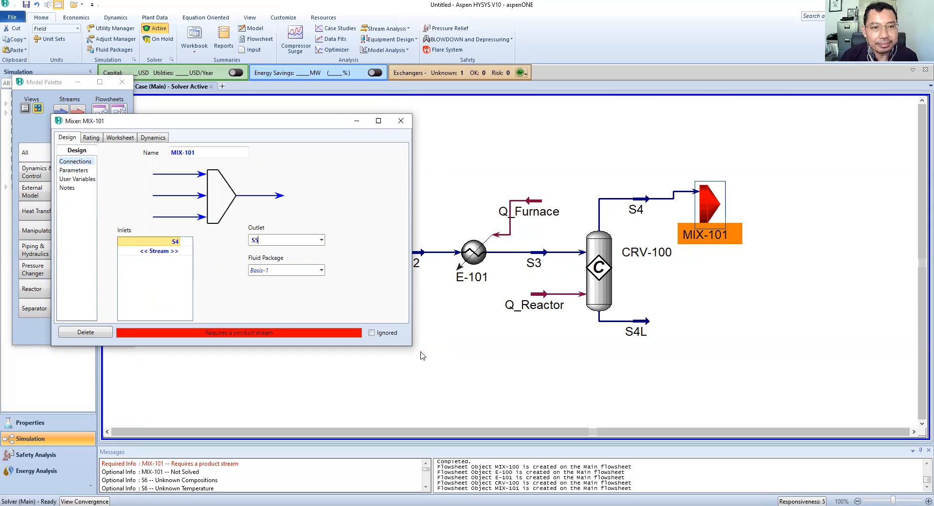
pyautogui.press('Return')
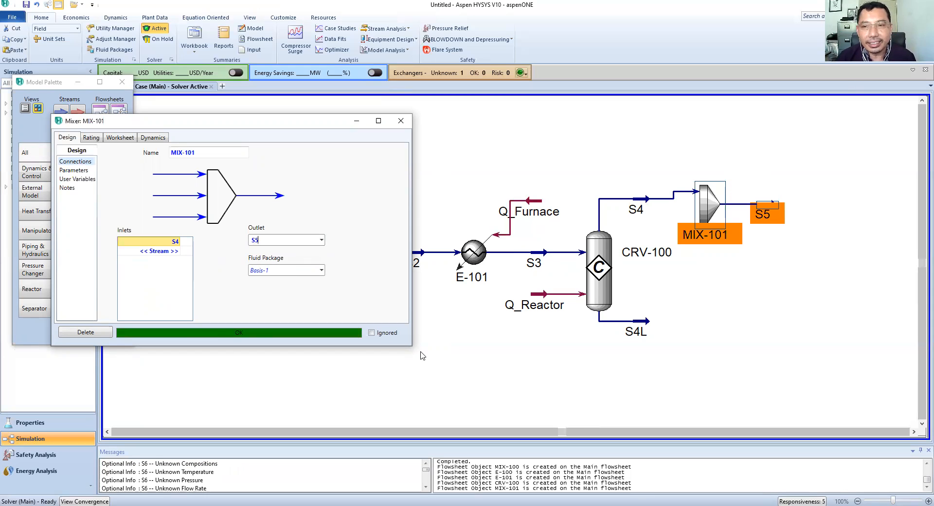
pyautogui.click(401, 126)
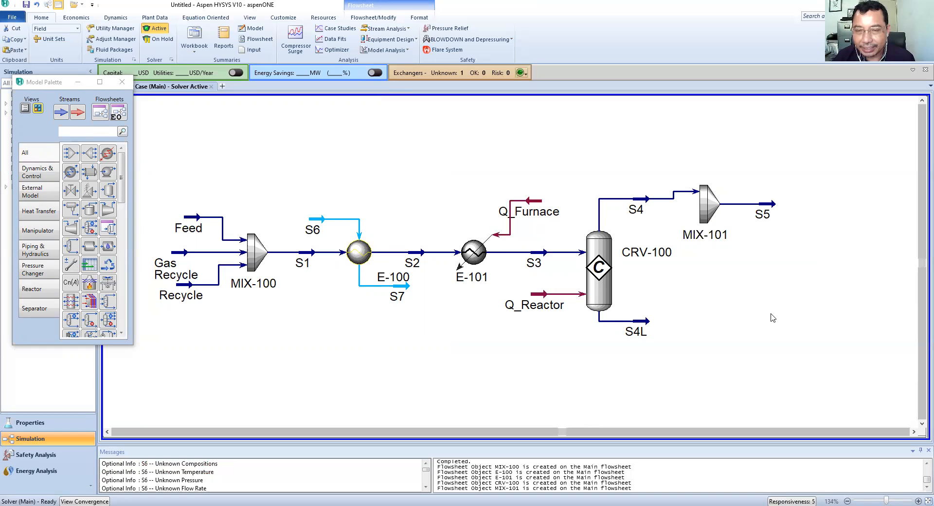
# Move mixer MIX-101 slightly down on the flowsheet to straighten the S4 line entering it.
pyautogui.click(711, 210)
pyautogui.moveTo(711, 210); pyautogui.dragTo(715, 217)
pyautogui.click(738, 281)
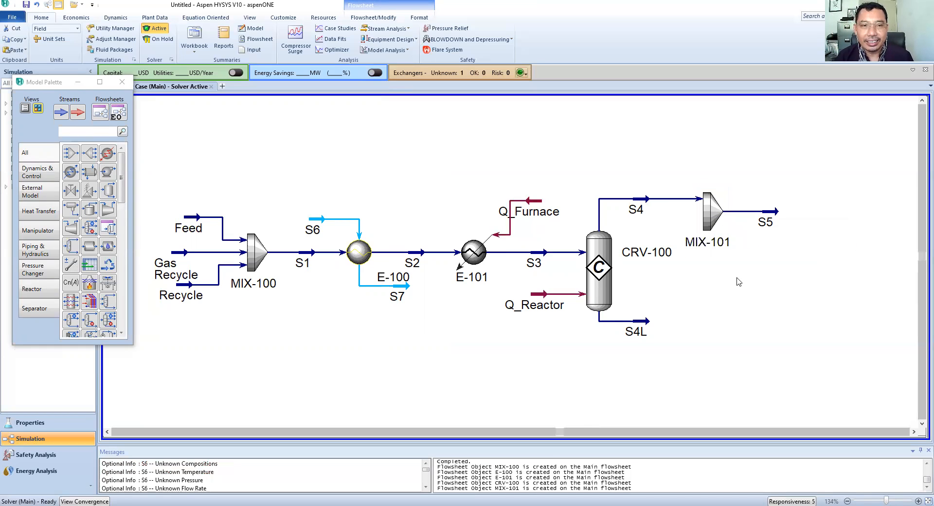
# Set the shell side inlet of heat exchanger E-100 to S5 and move its outlet stream S7 further below the exchanger.
pyautogui.moveTo(367, 256)
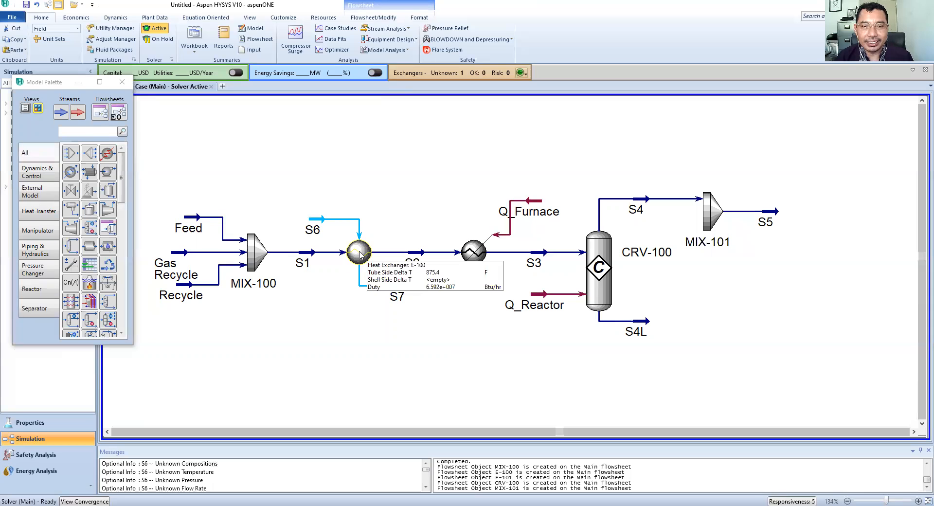
pyautogui.click(360, 255)
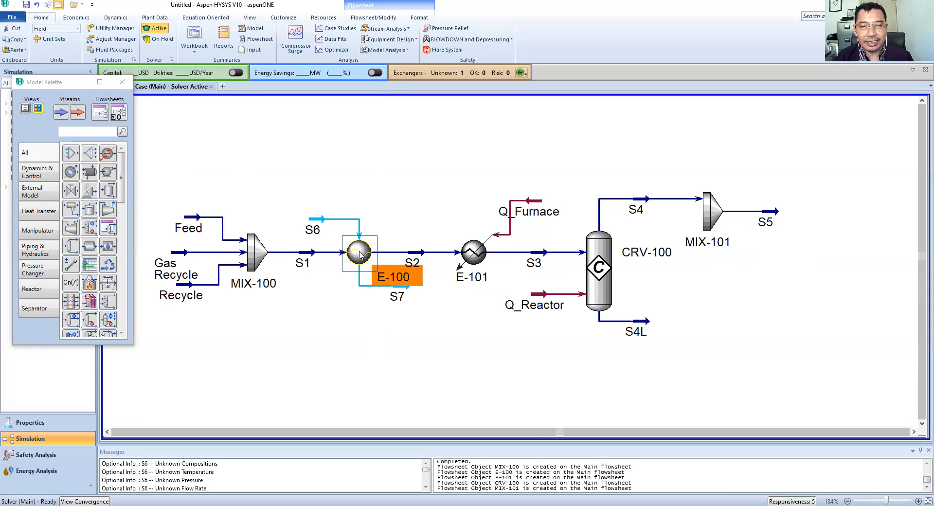
pyautogui.doubleClick(360, 255)
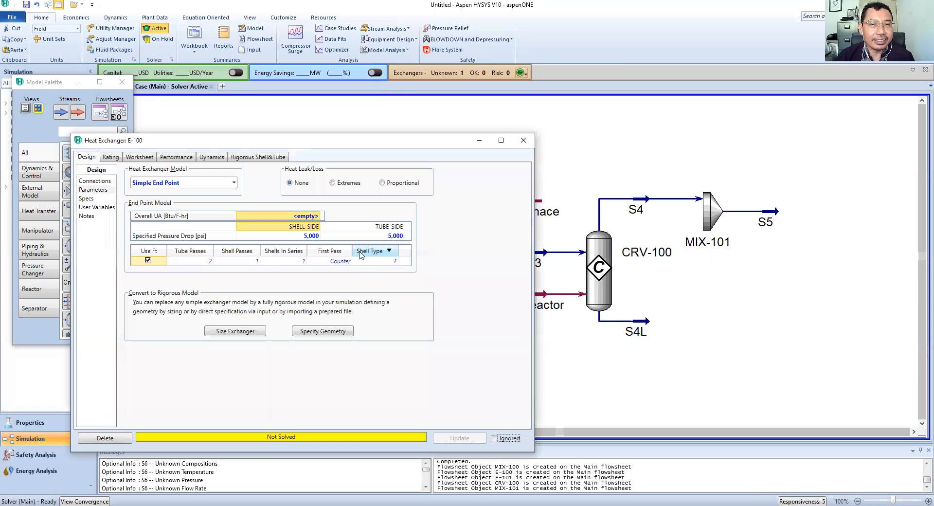
pyautogui.click(90, 182)
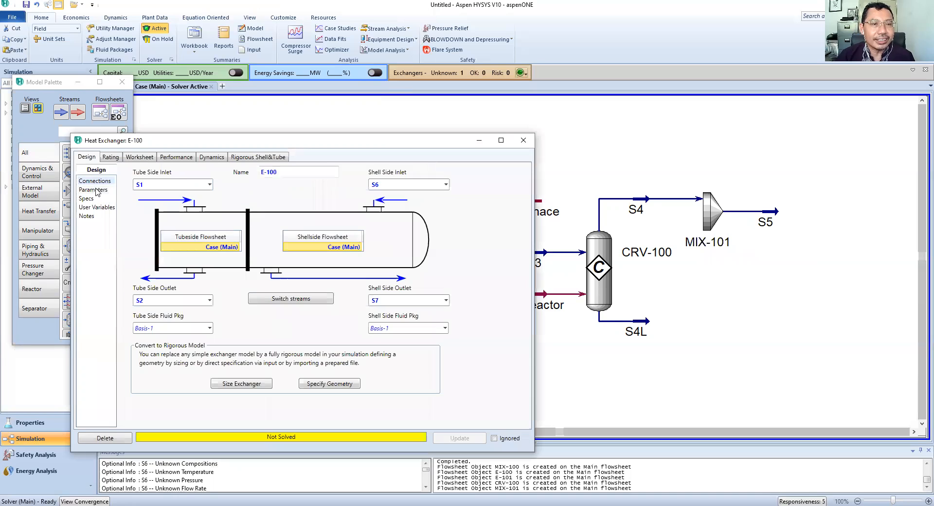
pyautogui.click(446, 185)
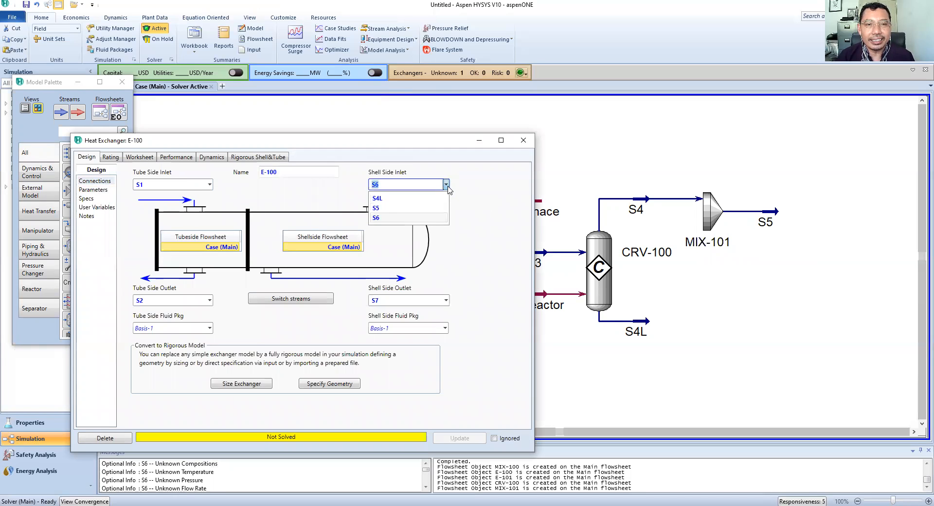
pyautogui.click(380, 208)
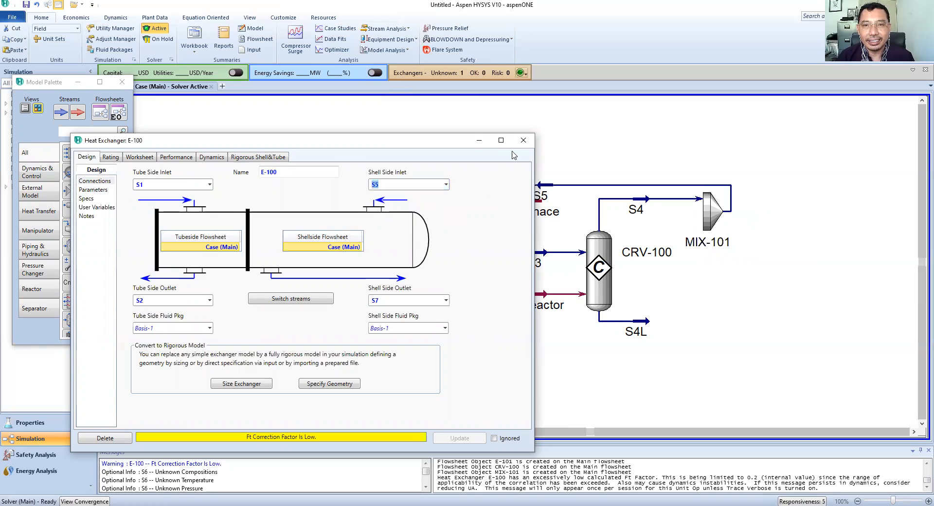
pyautogui.click(523, 141)
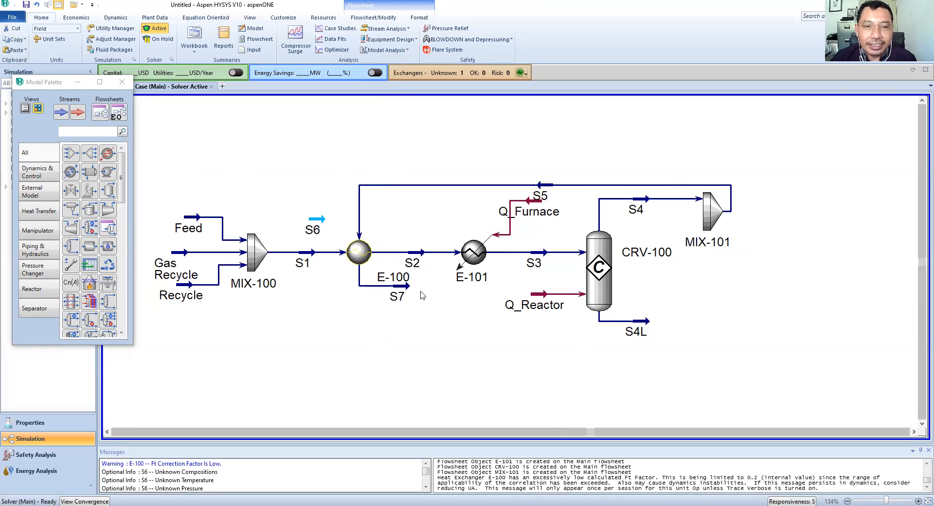
pyautogui.moveTo(405, 288)
pyautogui.moveTo(405, 287); pyautogui.dragTo(395, 354)
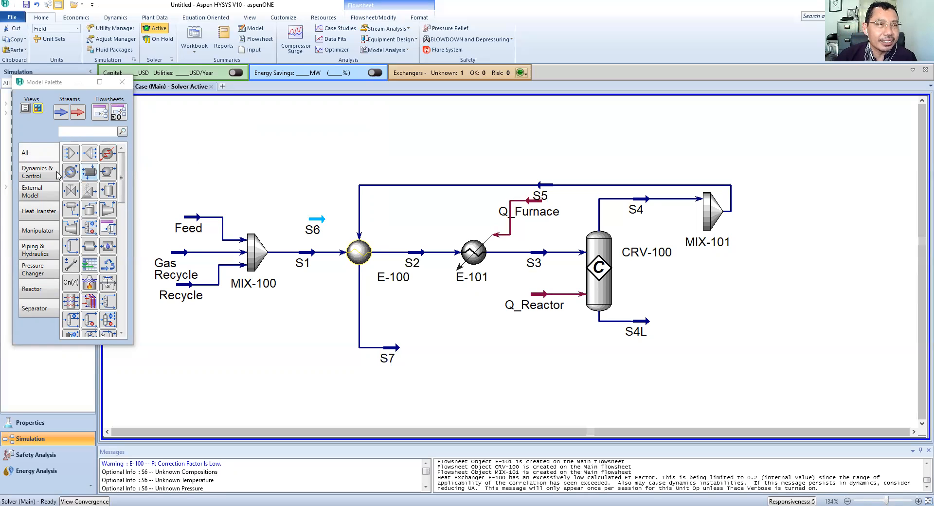
# Place a separator on the flowsheet to the right of reactor CRV-100, just beyond mixer MIX-101.
pyautogui.click(37, 314)
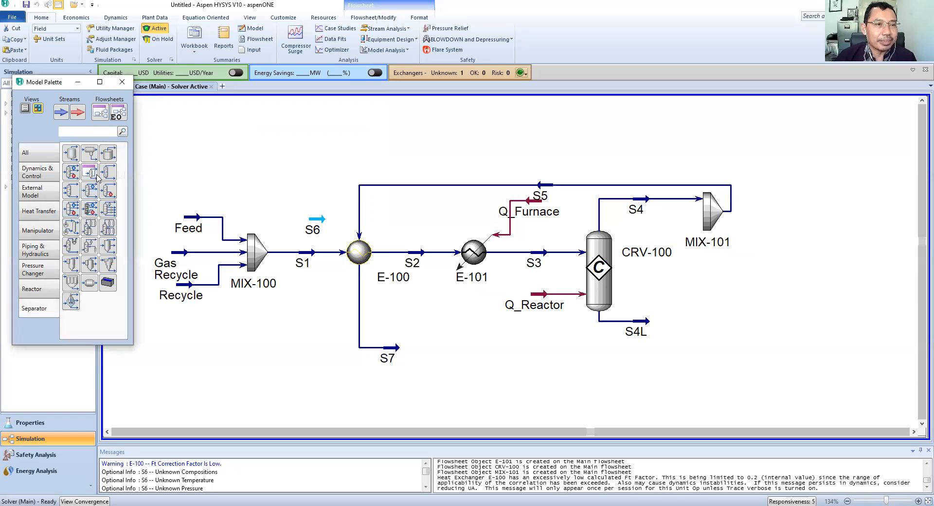
pyautogui.click(71, 155)
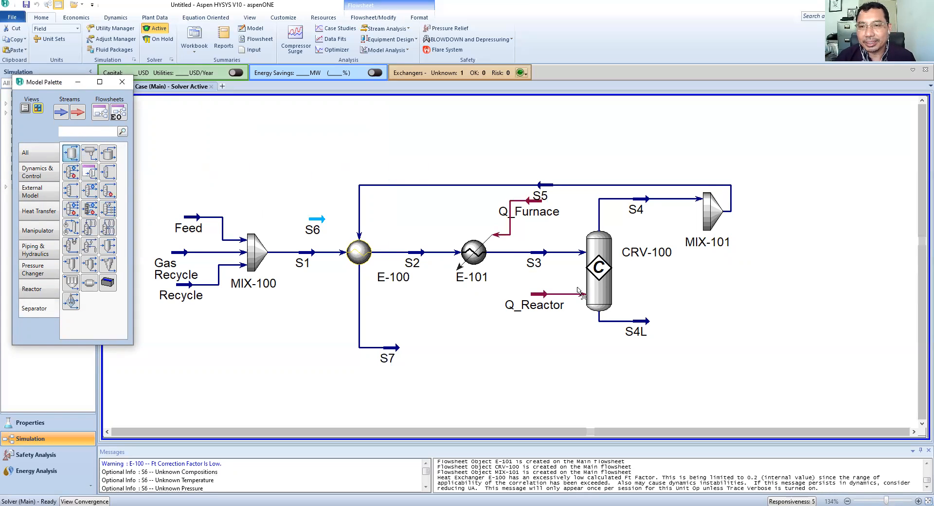
pyautogui.click(768, 313)
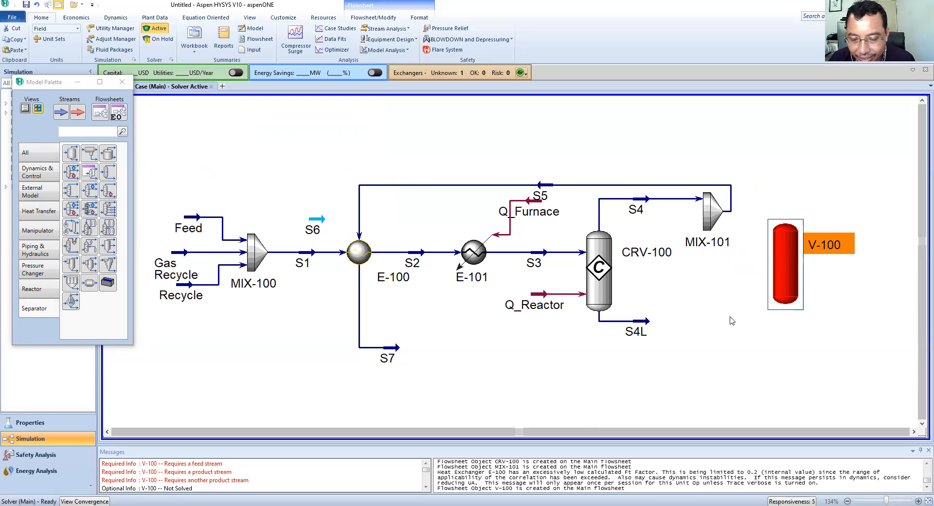
# Place a cooler on the flowsheet downstream of stream S7, below furnace E-101.
pyautogui.moveTo(398, 353)
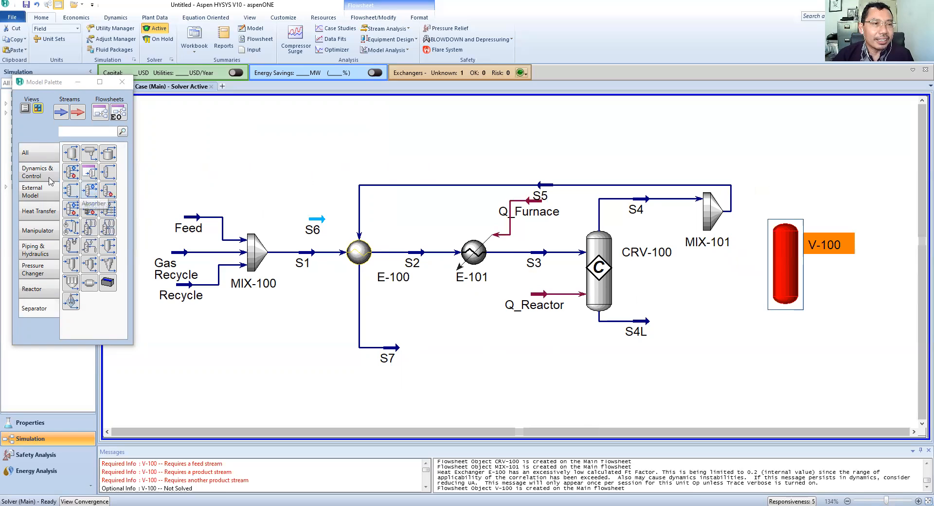
pyautogui.click(40, 158)
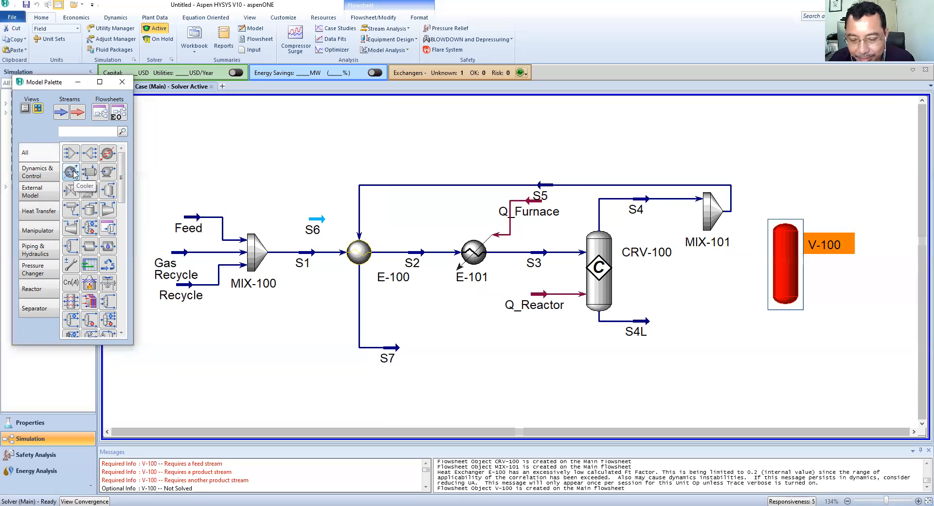
pyautogui.click(72, 172)
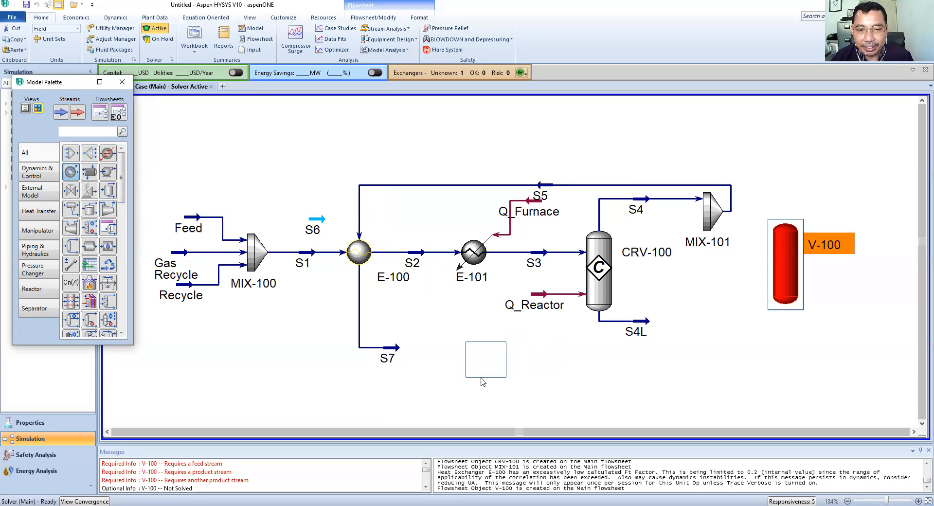
pyautogui.click(461, 384)
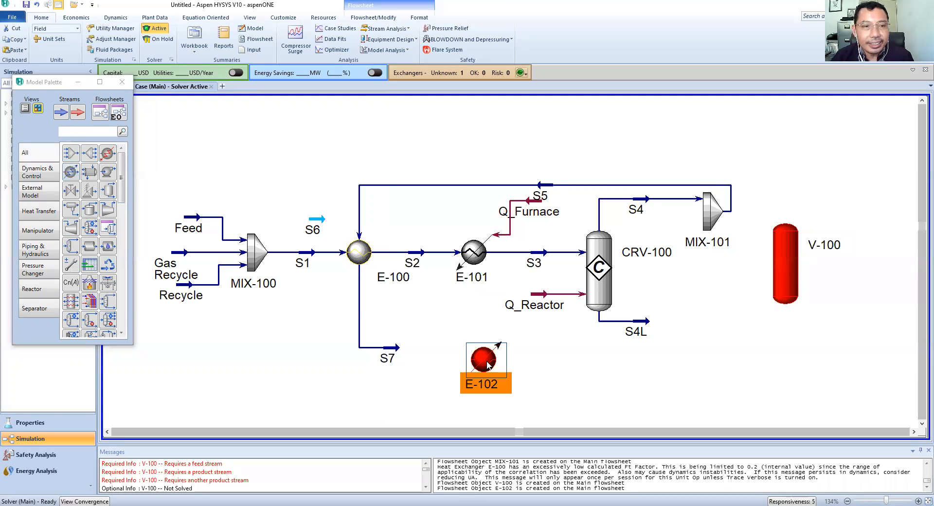
# Connect cooler E-102 with S7 as its inlet and a new stream S8 as its outlet.
pyautogui.doubleClick(488, 365)
pyautogui.click(159, 154)
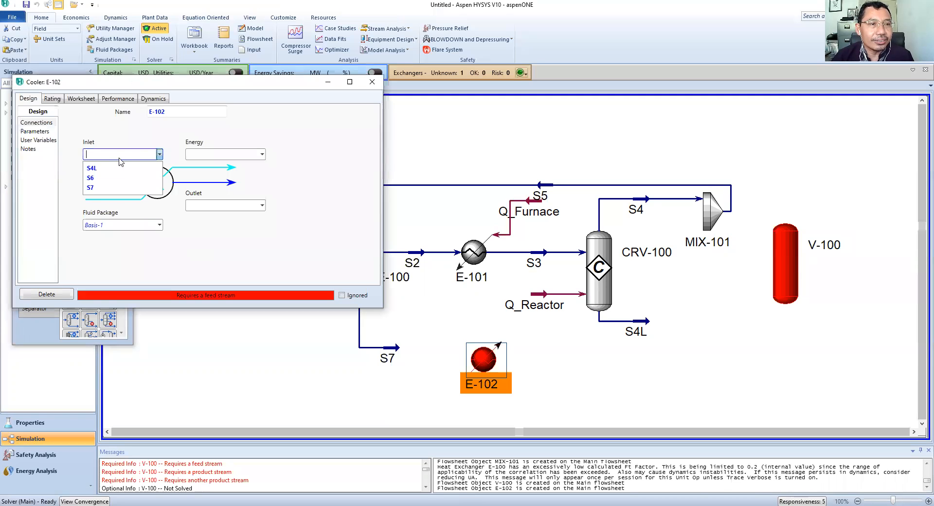
pyautogui.click(96, 188)
pyautogui.click(207, 208)
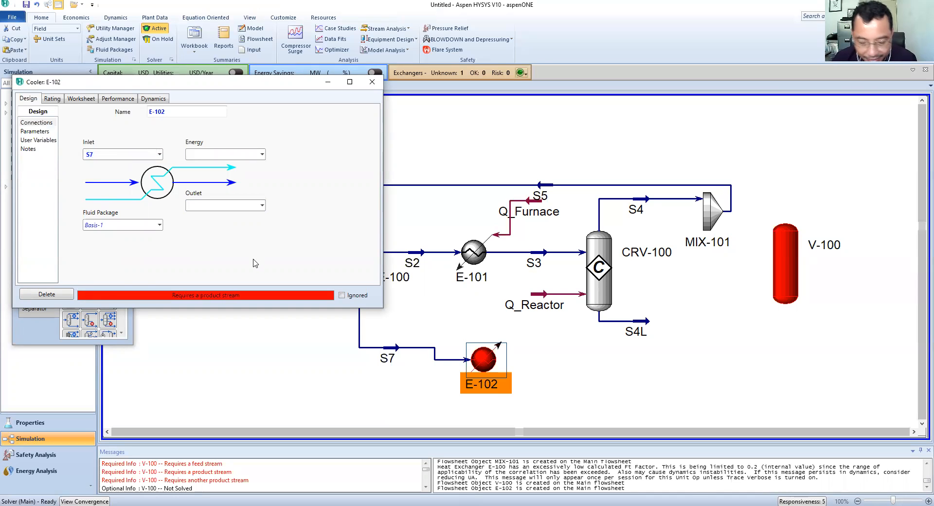
pyautogui.write('S8')
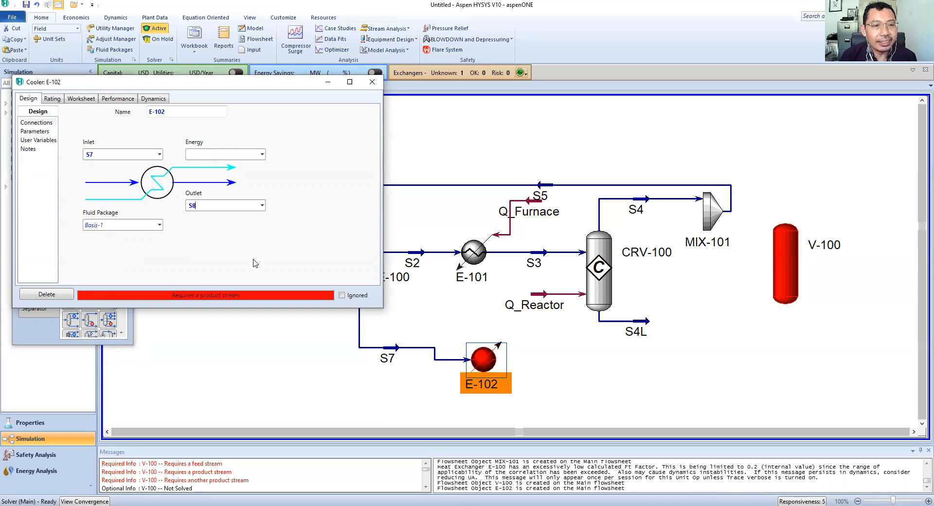
pyautogui.press('Return')
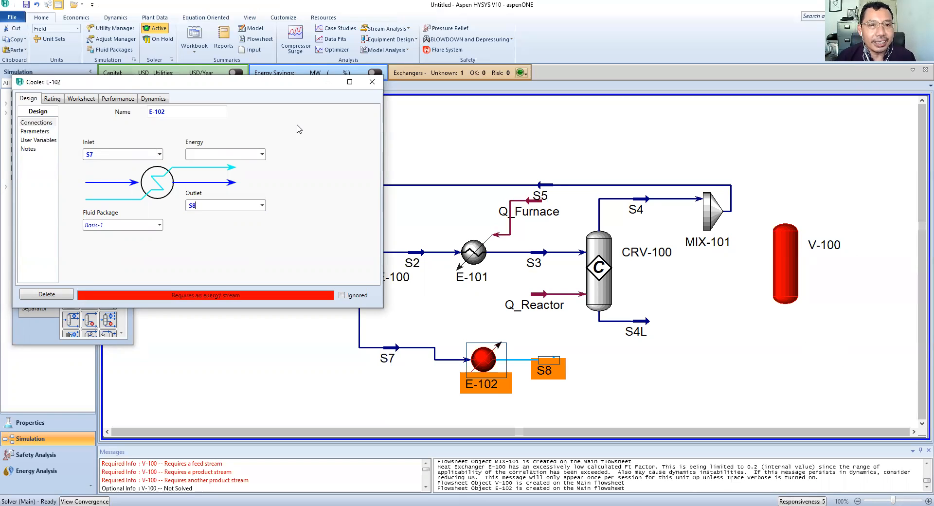
# Add the energy stream Q_Cooler to cooler E-102.
pyautogui.click(222, 154)
pyautogui.write('Q_C')
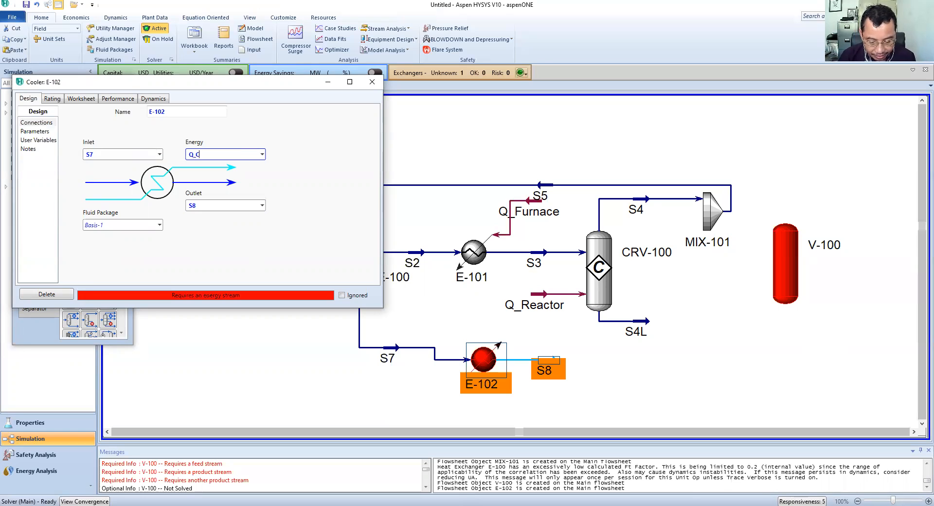
pyautogui.write('ooler')
pyautogui.press('Return')
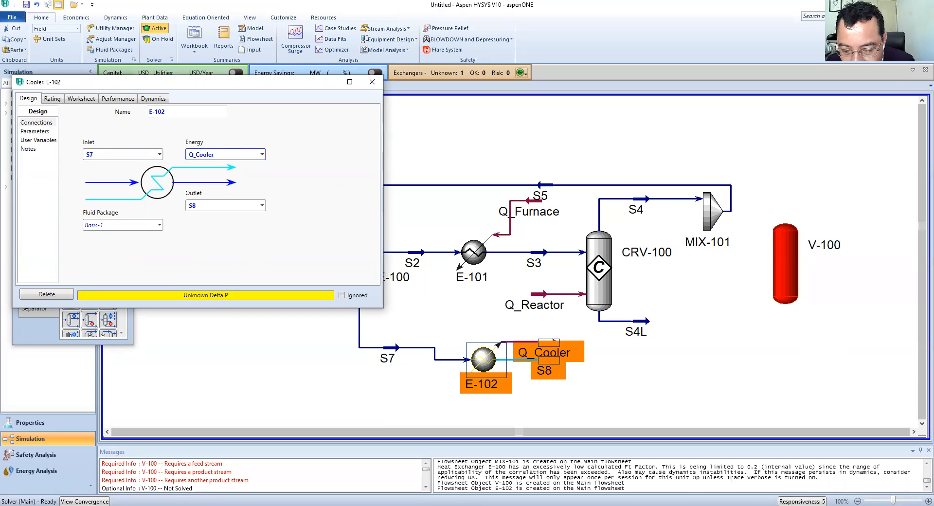
# Set the pressure drop of cooler E-102 to 5 psi and close its property window.
pyautogui.click(41, 133)
pyautogui.click(124, 121)
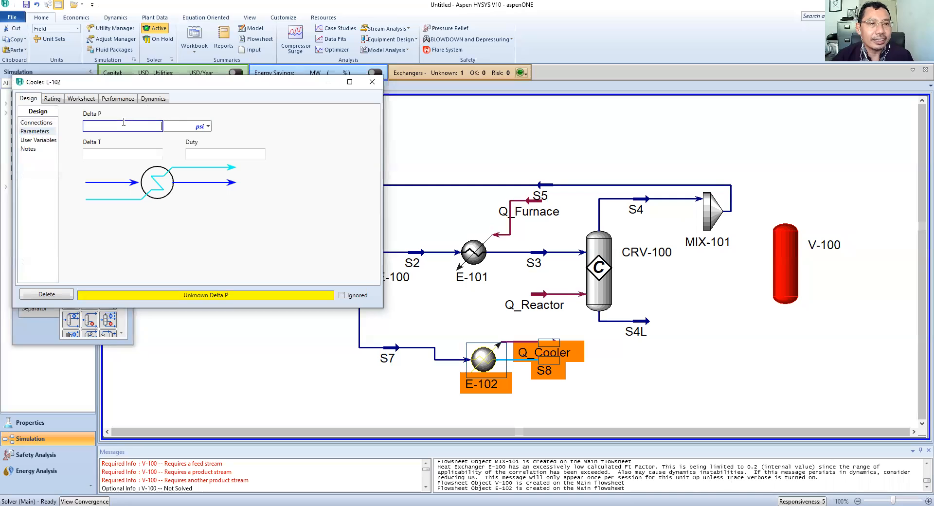
pyautogui.write('5')
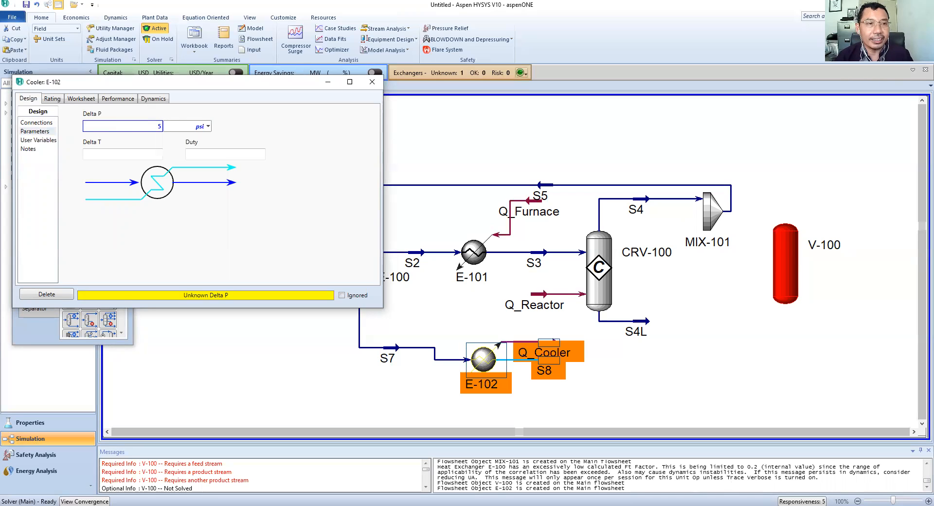
pyautogui.press('Return')
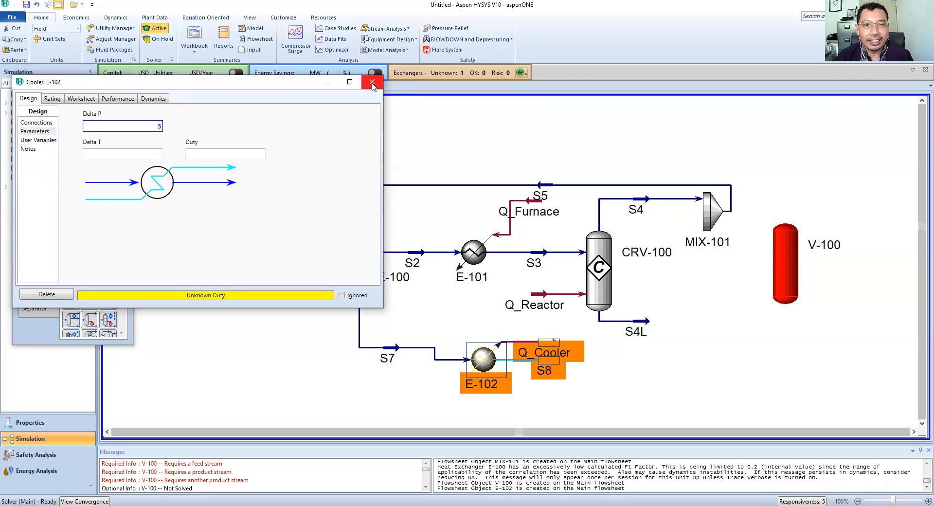
pyautogui.click(605, 387)
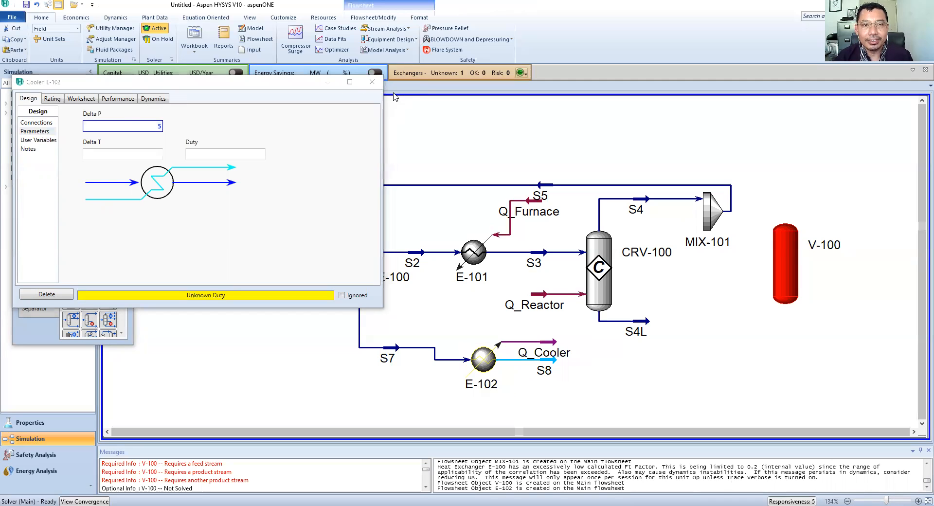
pyautogui.click(373, 83)
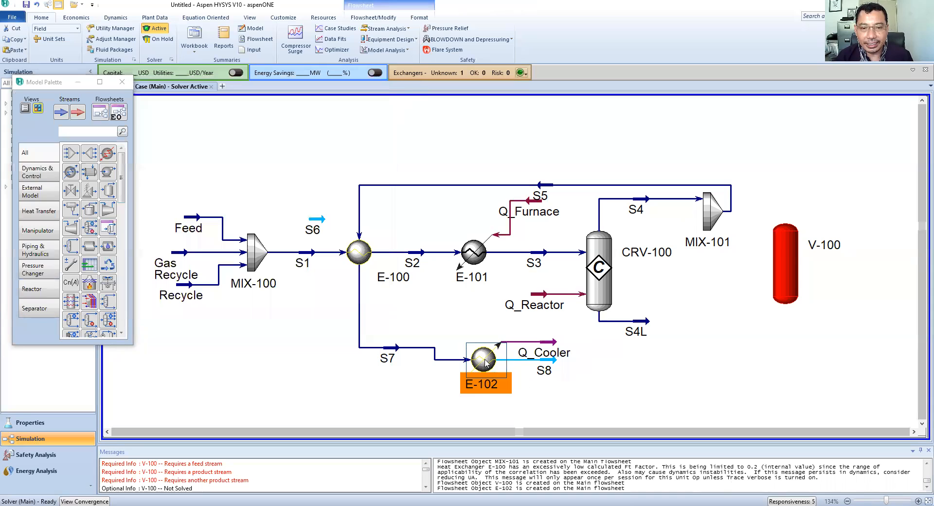
# Reposition cooler E-102 and stream S7 lower on the flowsheet so that S7 runs straight into the cooler.
pyautogui.moveTo(483, 359); pyautogui.dragTo(486, 347)
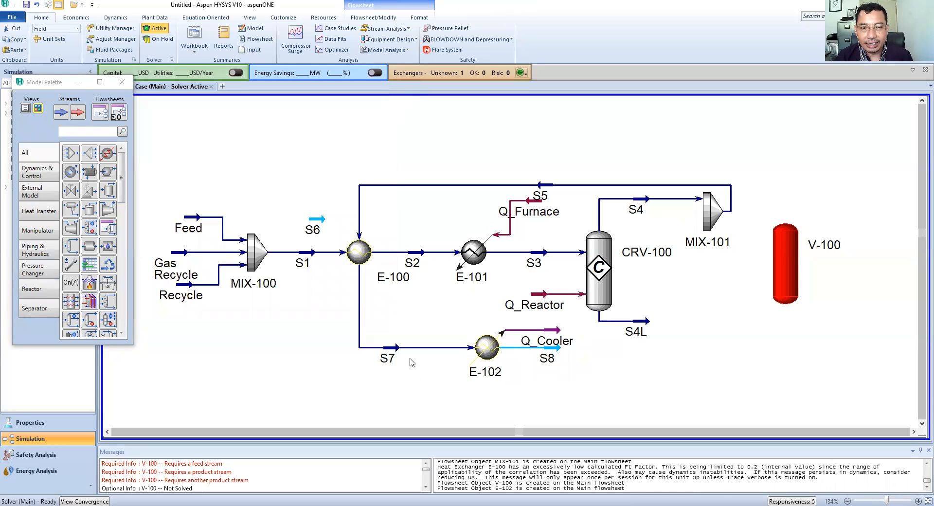
pyautogui.click(393, 358)
pyautogui.moveTo(392, 358); pyautogui.dragTo(391, 377)
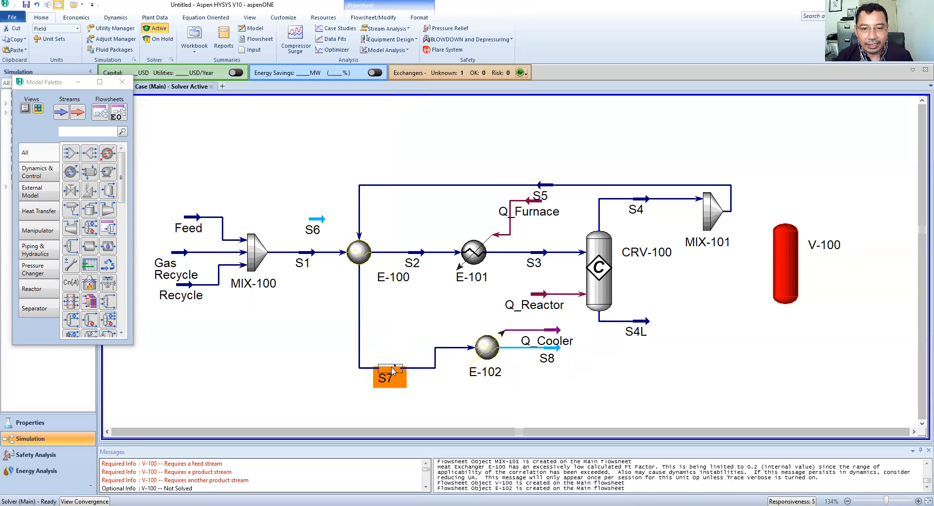
pyautogui.click(486, 361)
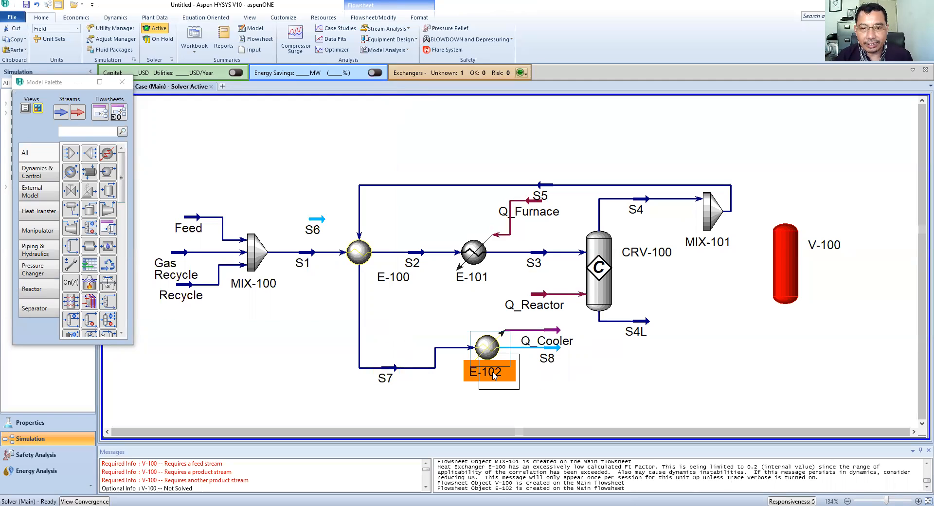
pyautogui.moveTo(487, 361); pyautogui.dragTo(495, 373)
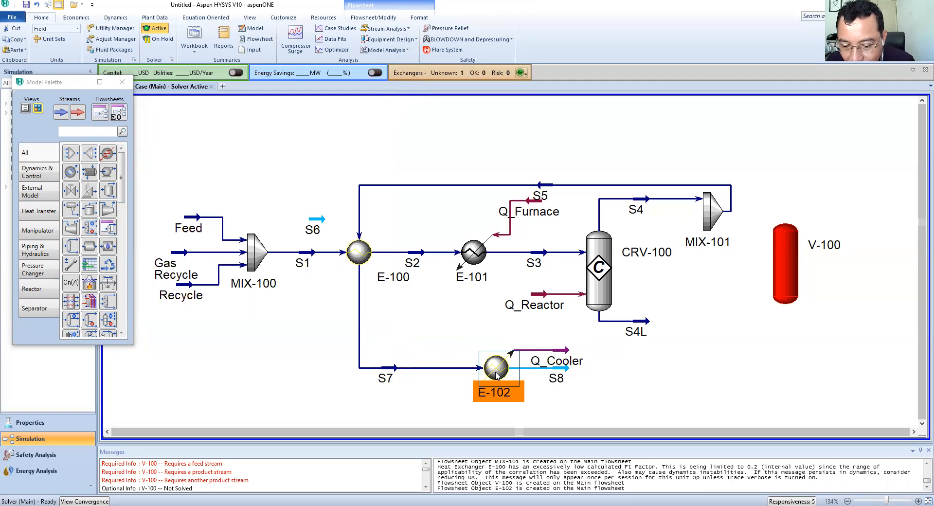
# Set the temperature of cooler outlet stream S8 to 100 F and close the stream window.
pyautogui.click(566, 372)
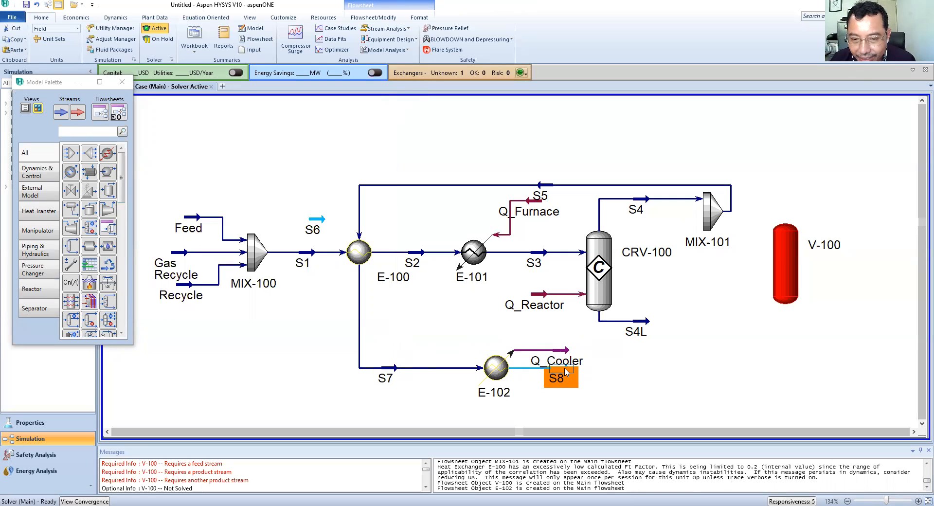
pyautogui.doubleClick(566, 372)
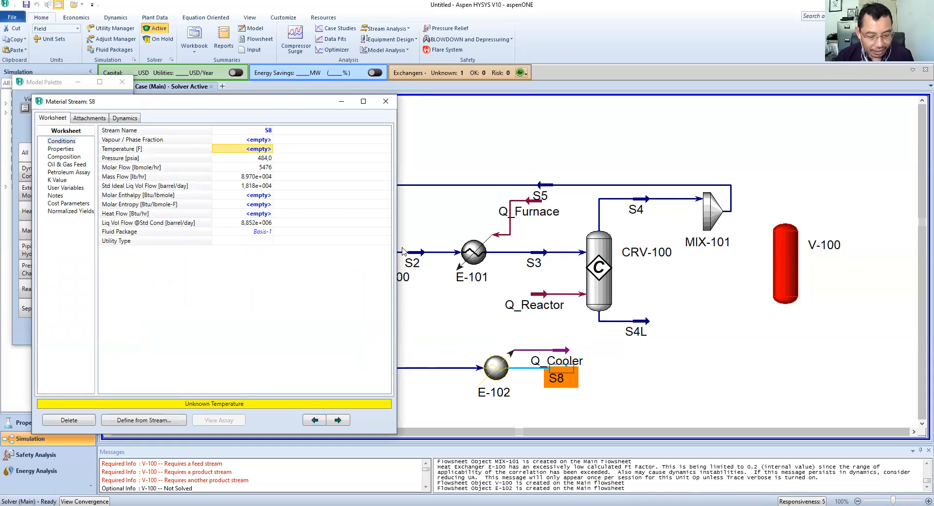
pyautogui.write('100')
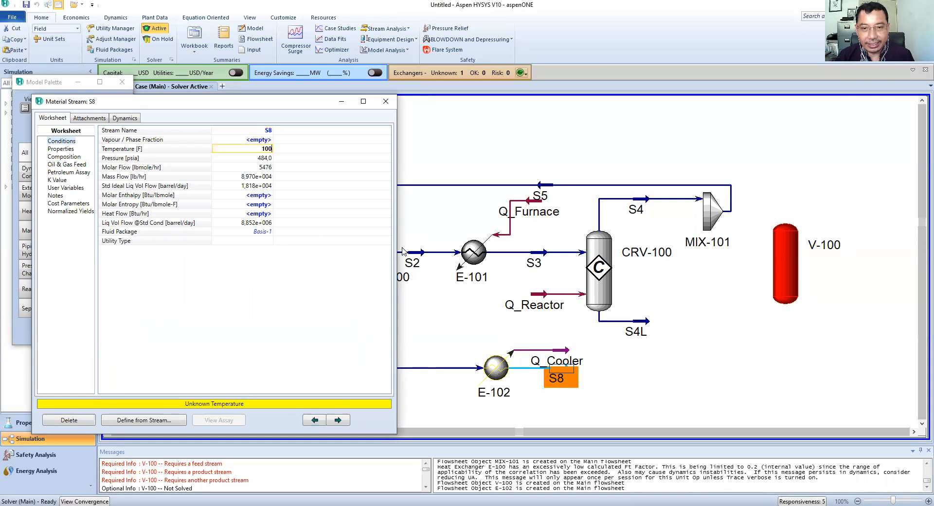
pyautogui.press('Return')
pyautogui.click(385, 105)
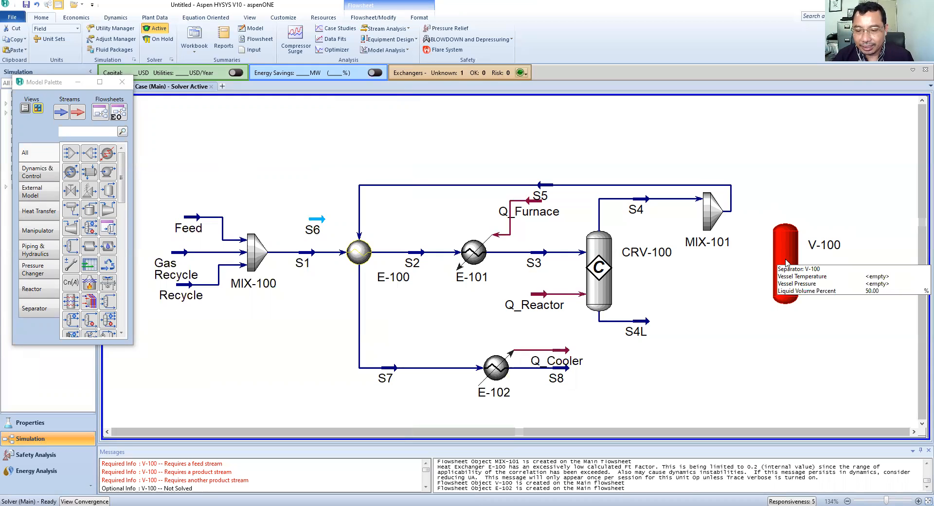
# Open separator V-100 and connect stream S8 as its inlet.
pyautogui.click(786, 262)
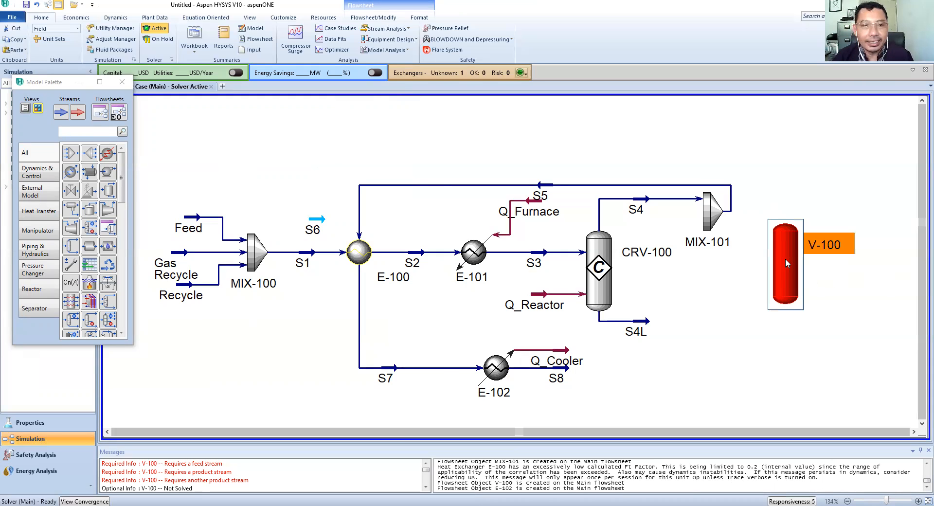
pyautogui.doubleClick(786, 260)
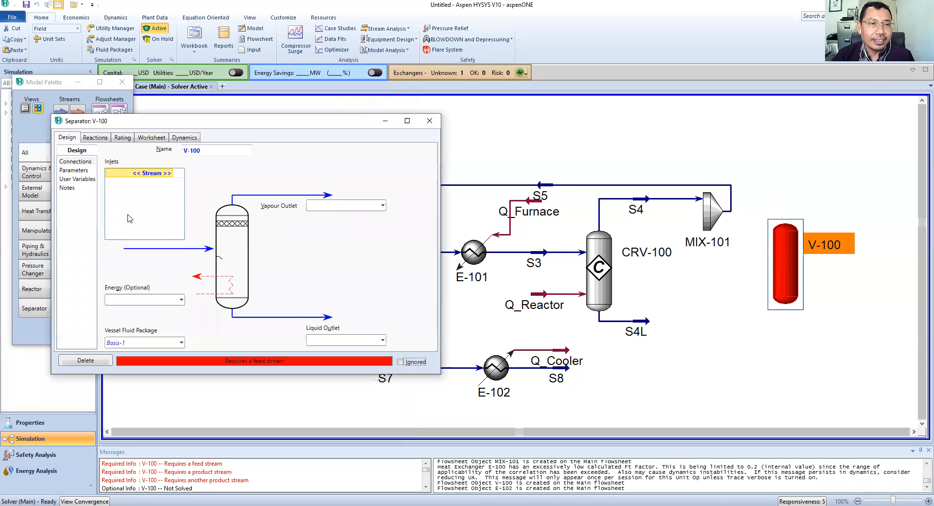
pyautogui.click(171, 177)
pyautogui.click(171, 174)
pyautogui.click(121, 210)
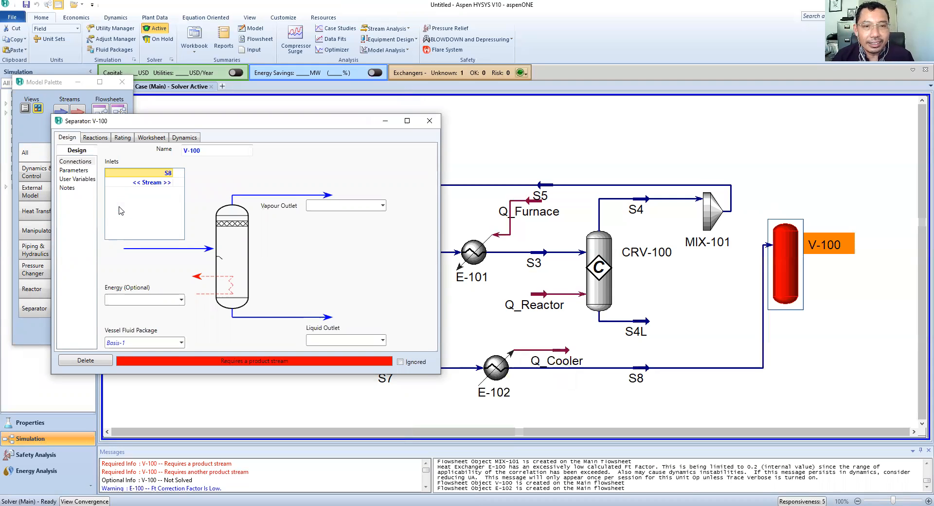
# Name the separator's vapour outlet Vapor Product and its liquid outlet S9, and close the separator window.
pyautogui.click(326, 204)
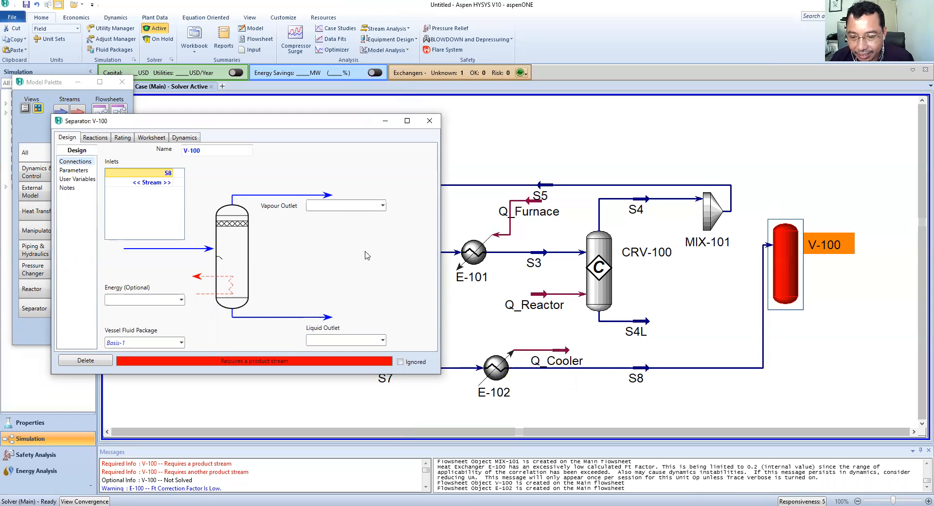
pyautogui.write('Vapor Product')
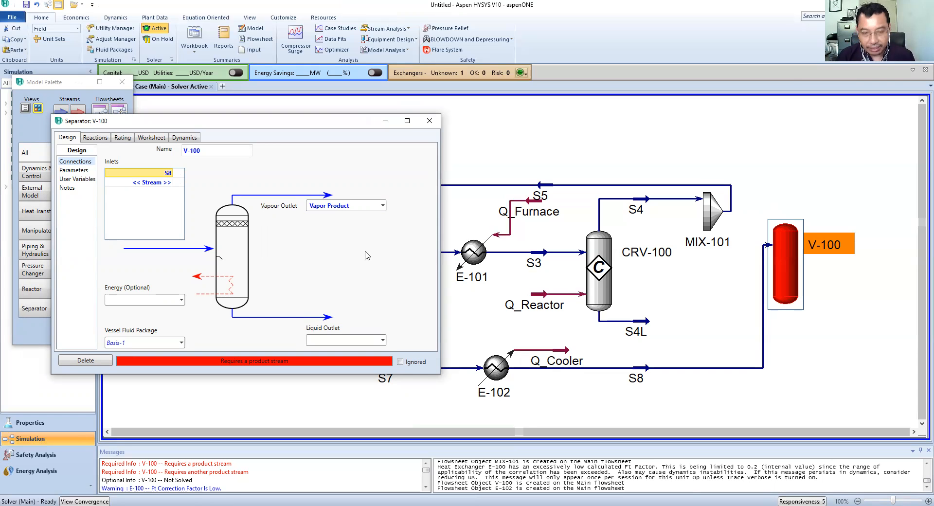
pyautogui.press('Return')
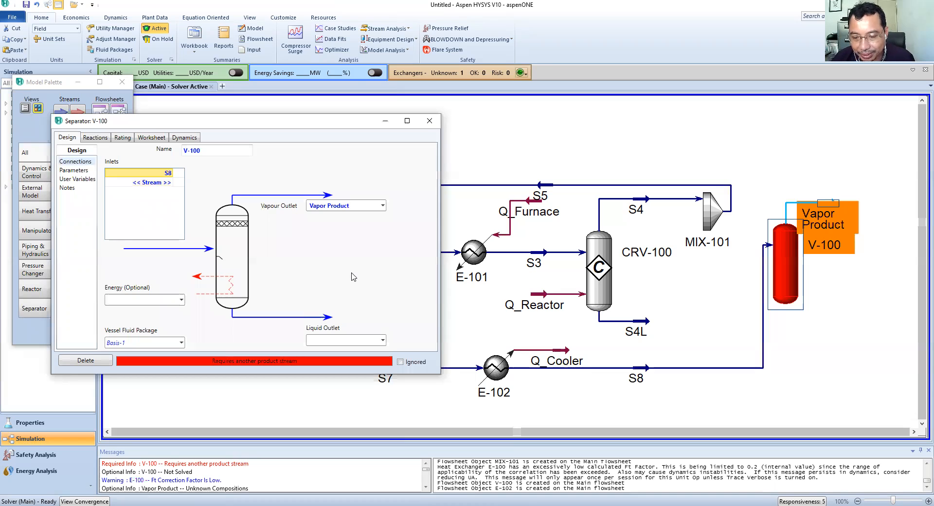
pyautogui.click(332, 339)
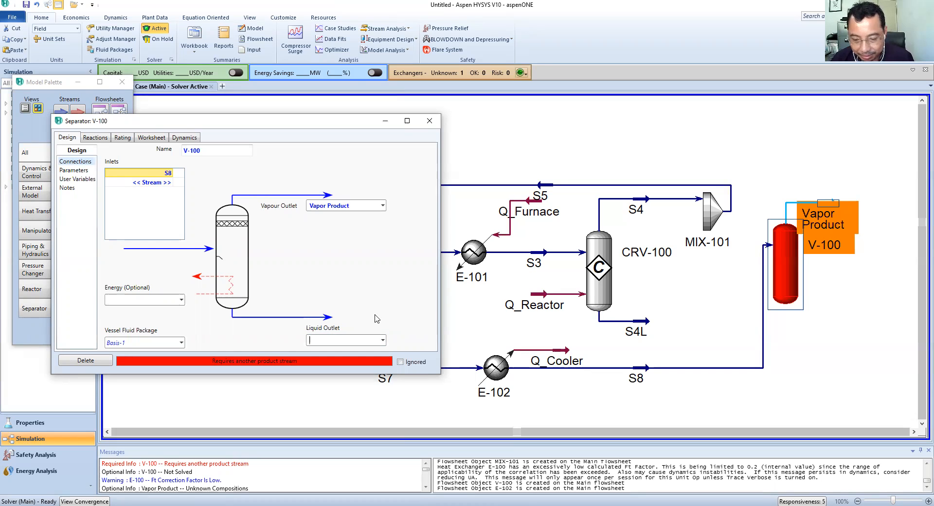
pyautogui.write('S9')
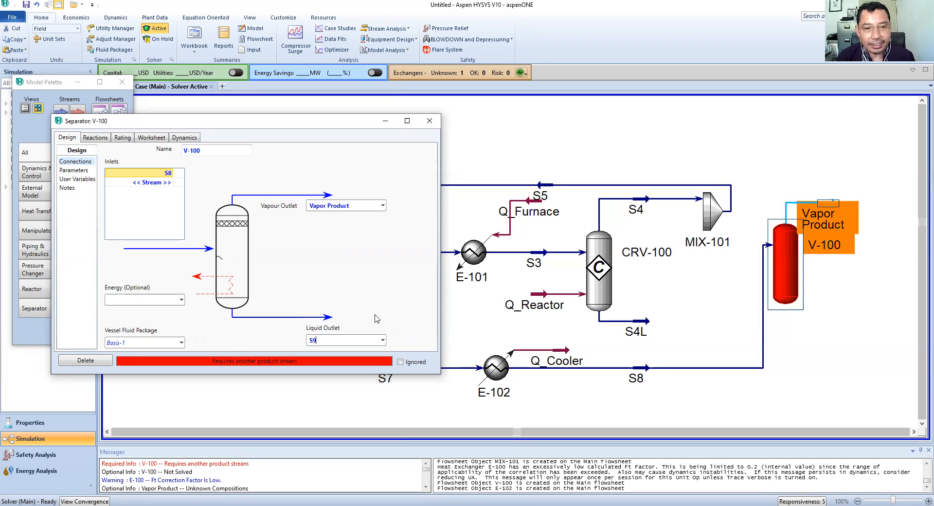
pyautogui.press('Return')
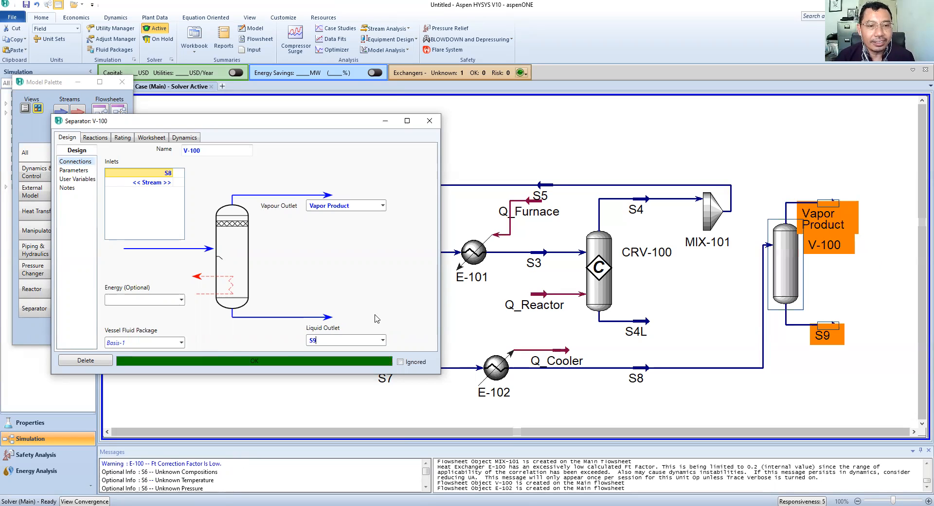
pyautogui.click(429, 122)
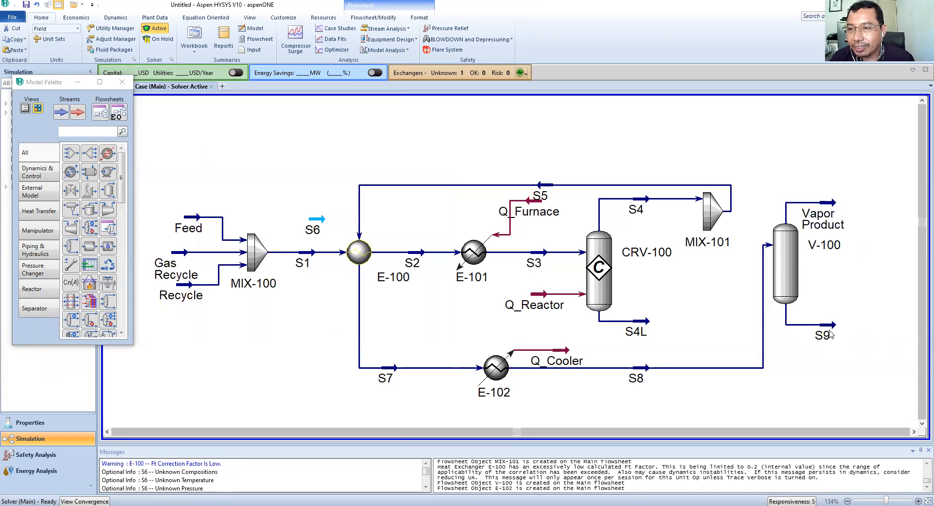
# Examine the conditions of stream S9 and trace the connections between the exchanger, reactor, mixer, cooler and separator.
pyautogui.moveTo(830, 330)
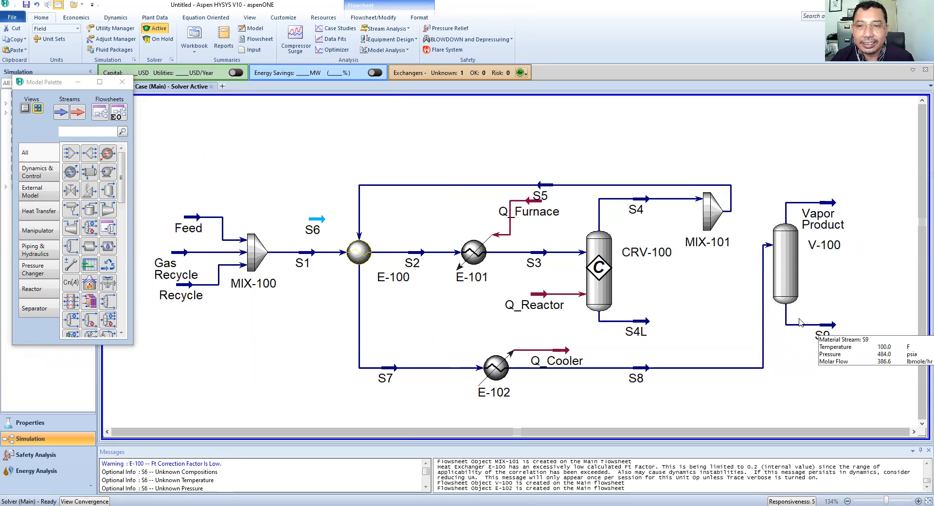
pyautogui.moveTo(709, 220)
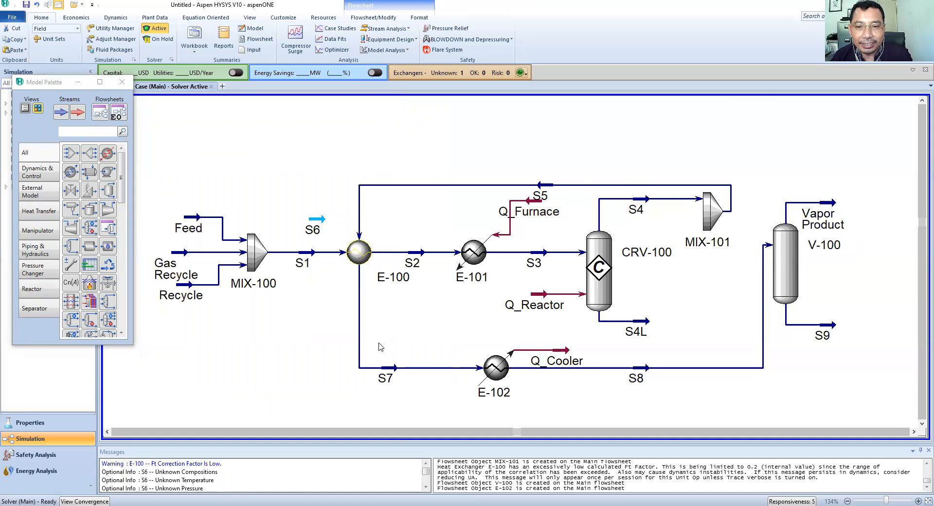
pyautogui.moveTo(380, 271)
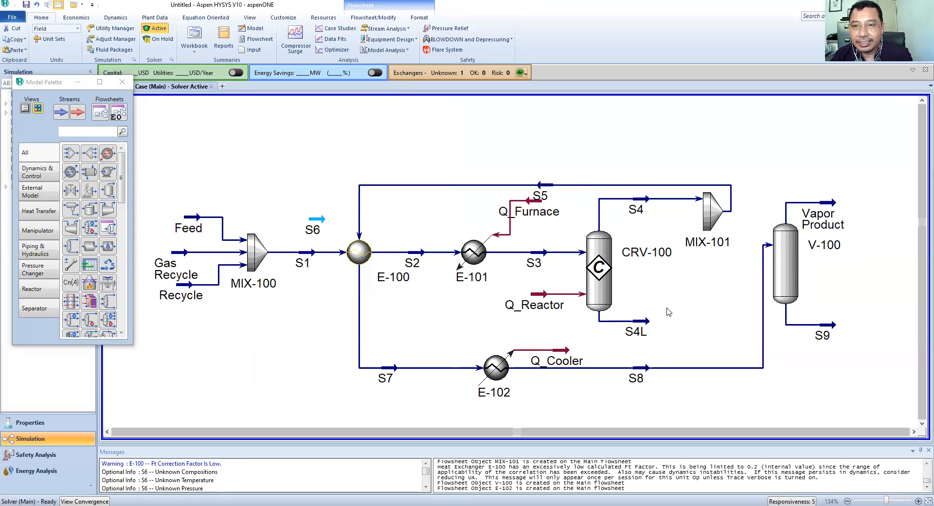
pyautogui.moveTo(713, 214)
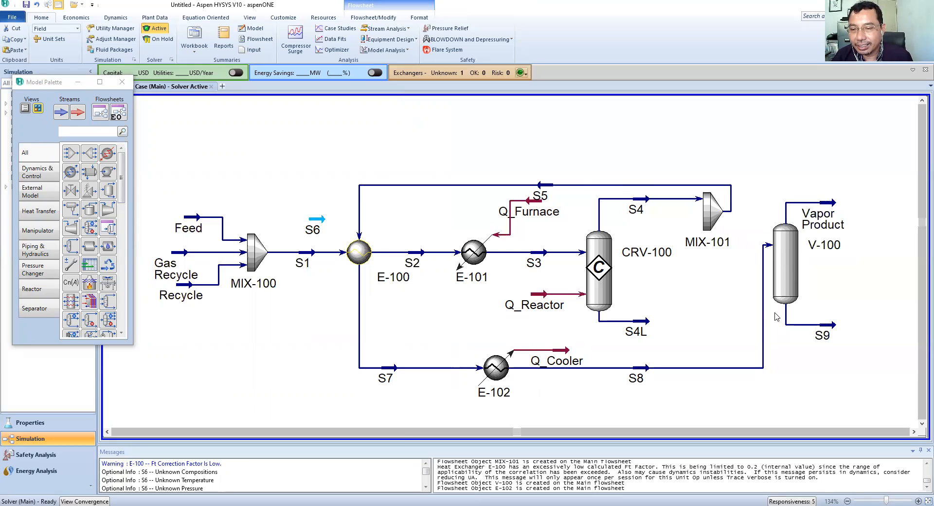
pyautogui.moveTo(818, 331)
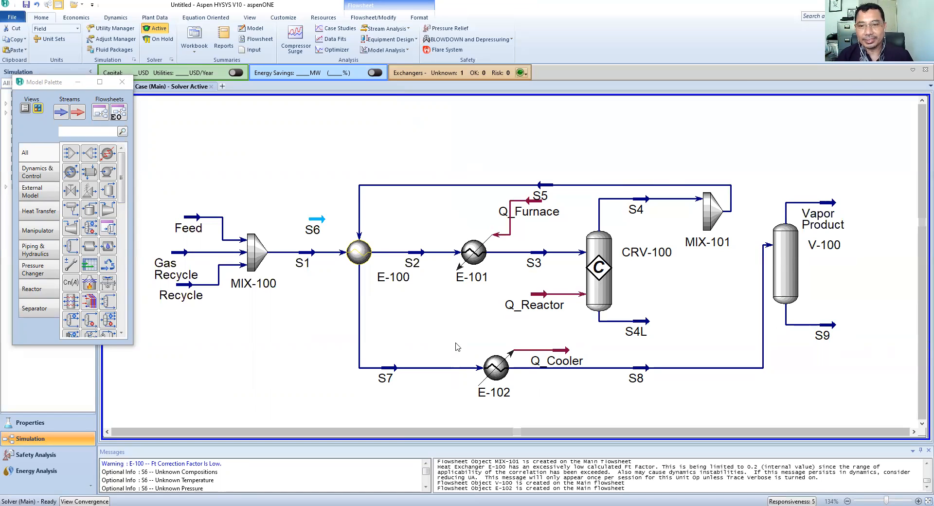
pyautogui.moveTo(419, 364)
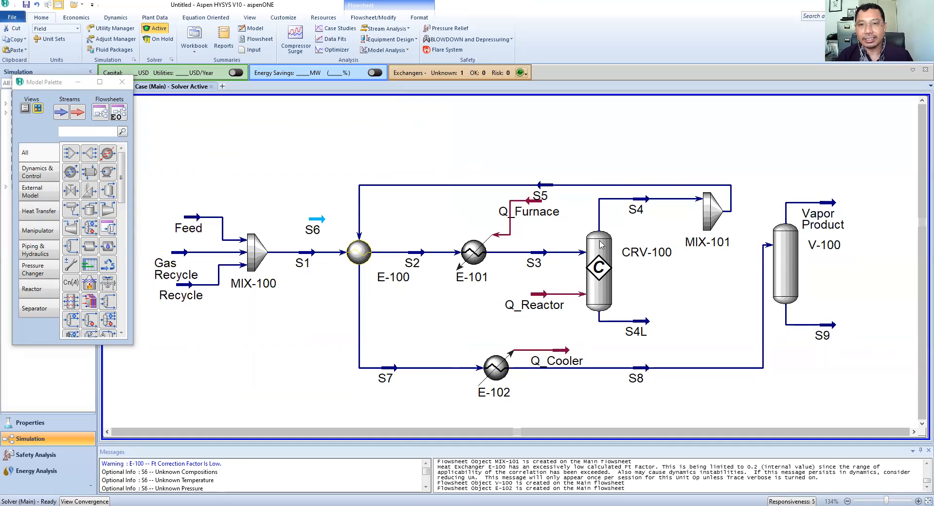
pyautogui.moveTo(545, 199)
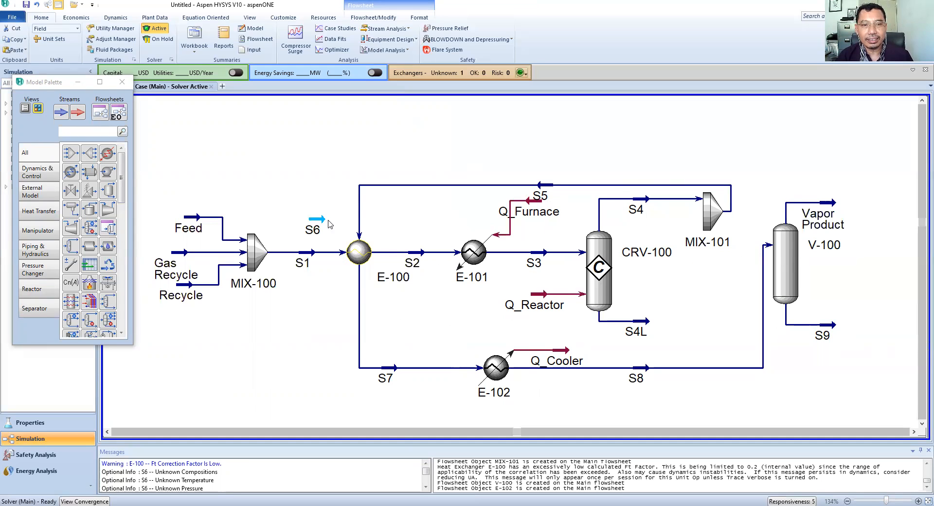
# Delete the unconnected stream S6 from the flowsheet.
pyautogui.moveTo(318, 223)
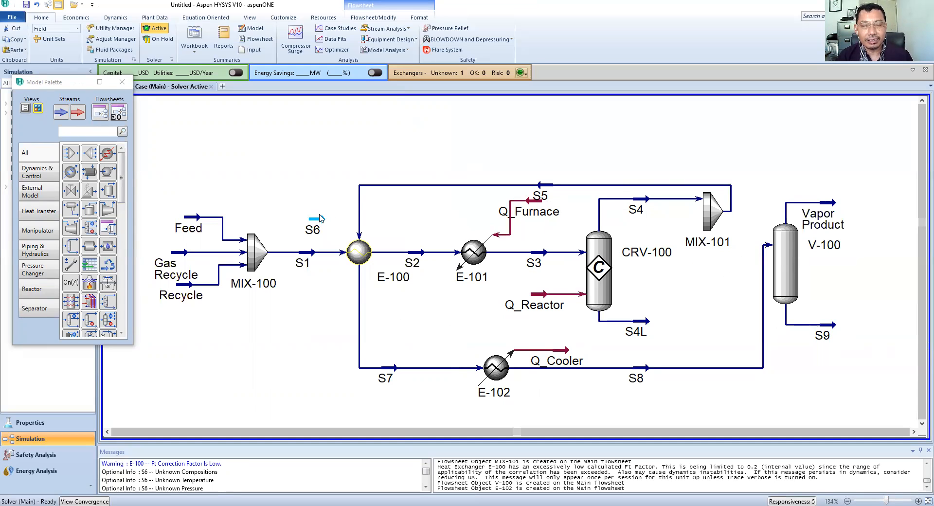
pyautogui.click(317, 222)
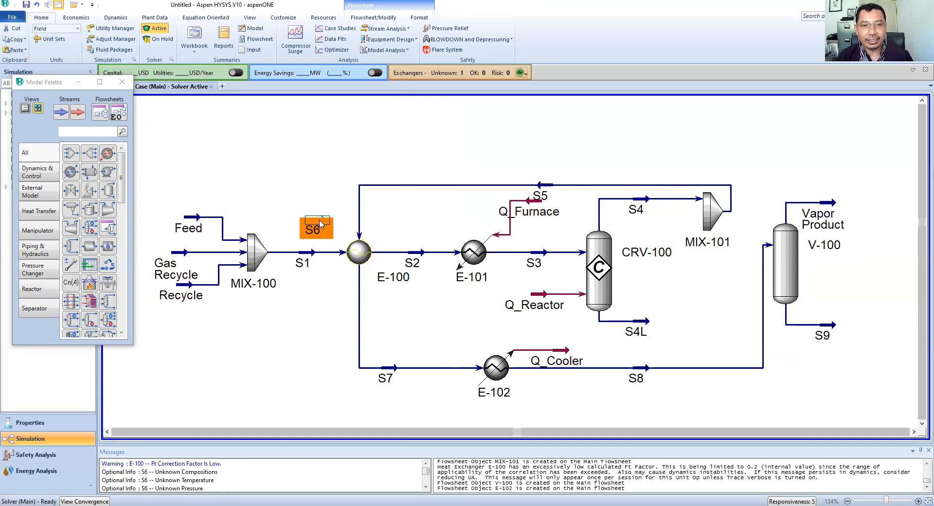
pyautogui.click(353, 296)
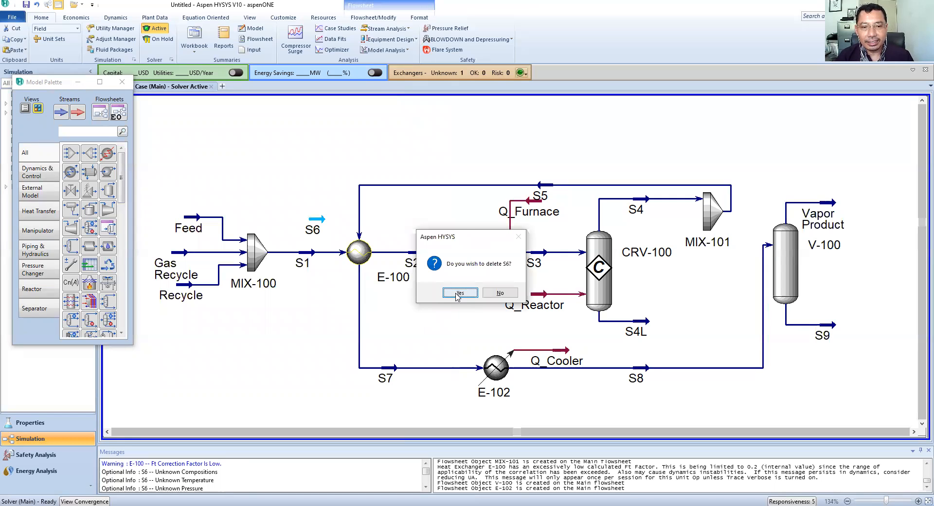
pyautogui.click(460, 295)
# Rename stream S7, between exchanger E-100 and cooler E-102, as S6 and close its window.
pyautogui.moveTo(392, 372)
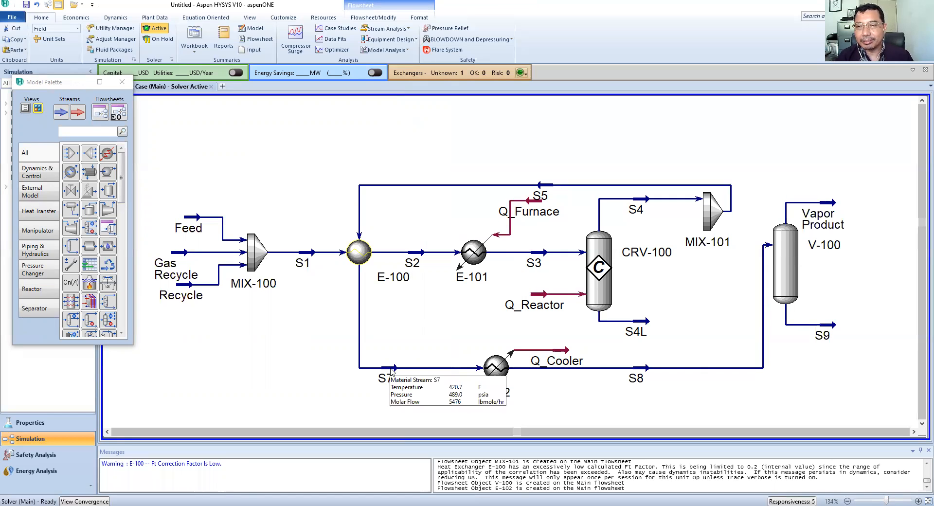
pyautogui.click(391, 372)
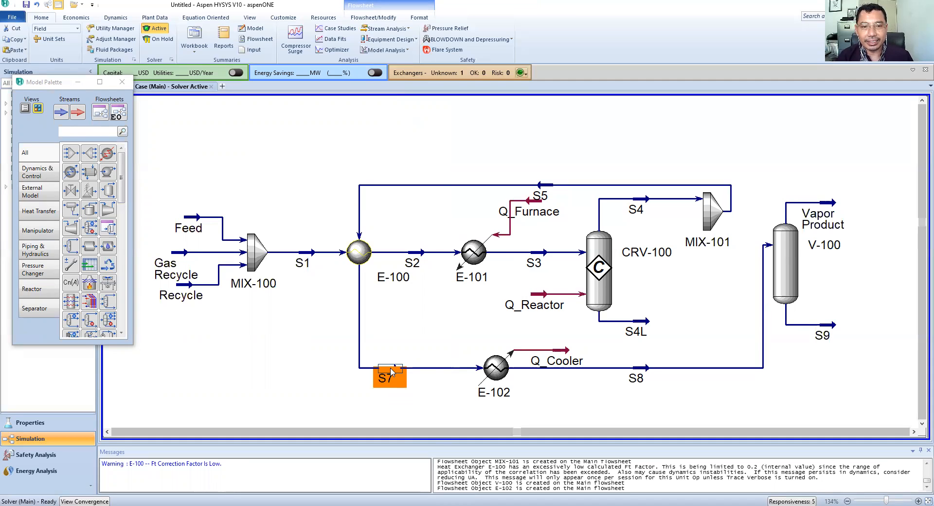
pyautogui.doubleClick(392, 372)
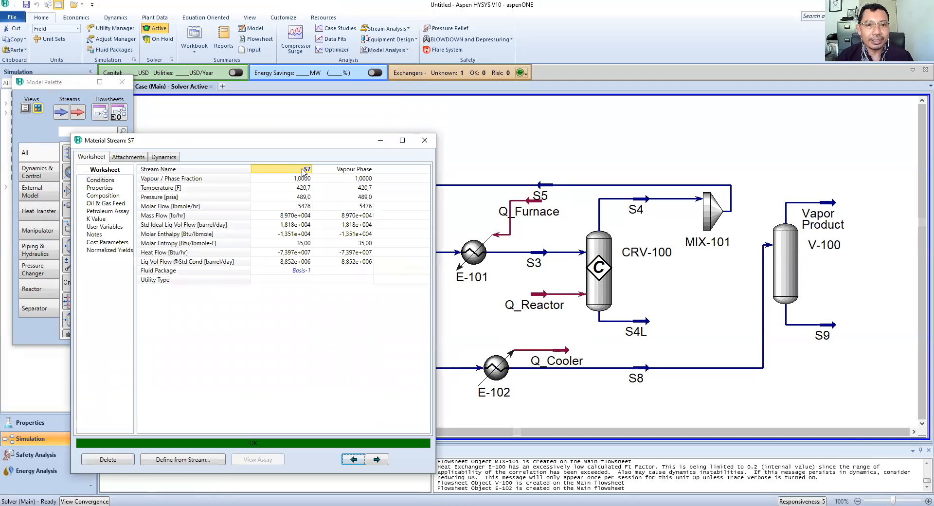
pyautogui.write('S')
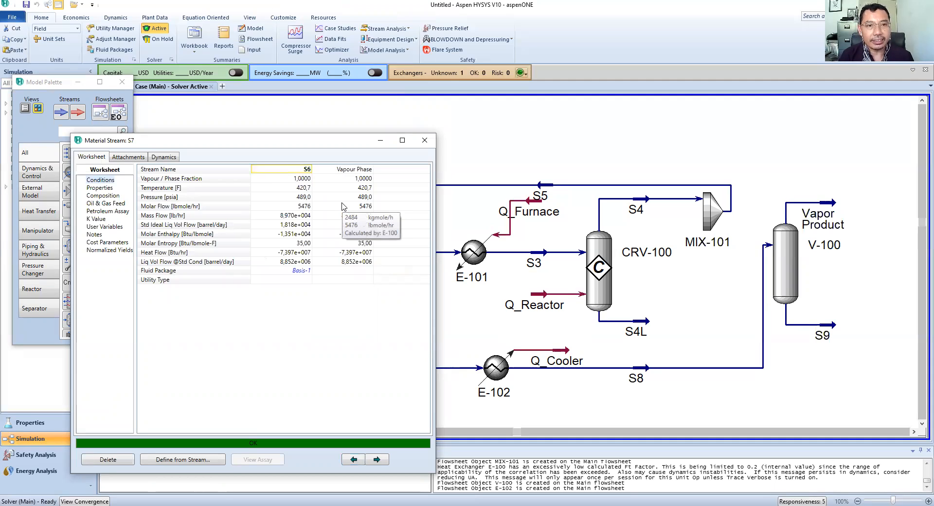
pyautogui.press('Return')
pyautogui.click(424, 140)
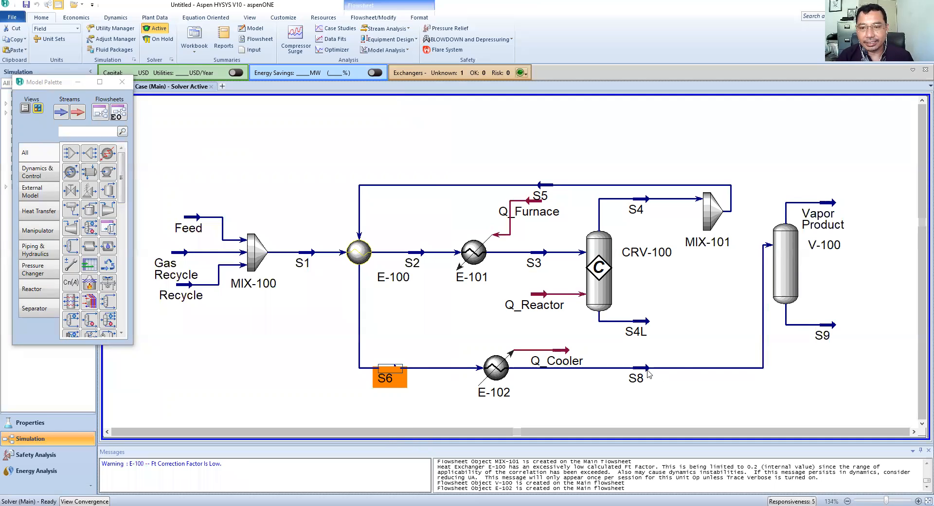
# Rename the outlet stream of cooler E-102 as S7 and close its window.
pyautogui.doubleClick(641, 373)
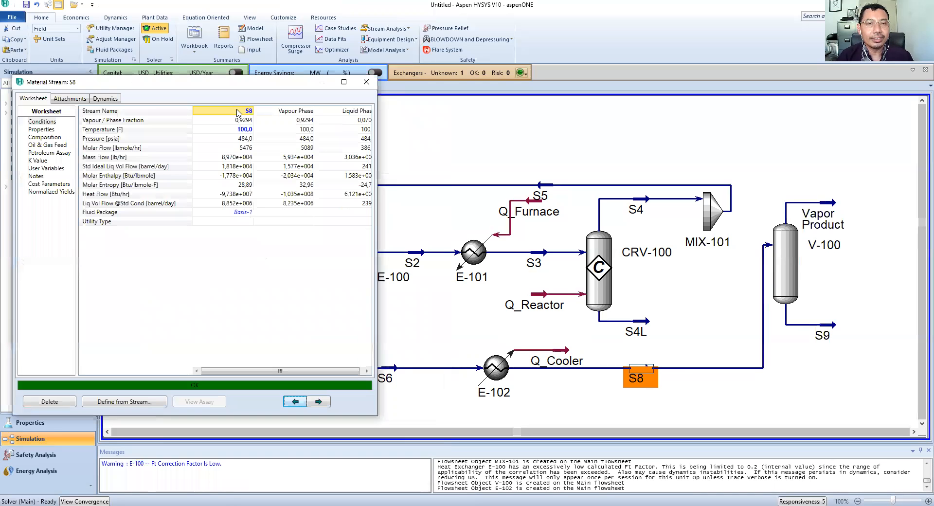
pyautogui.write('S7')
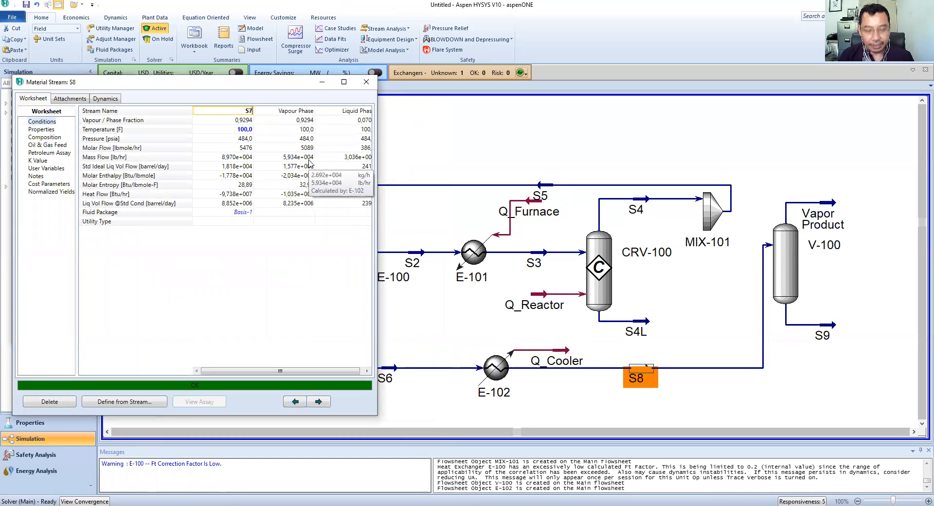
pyautogui.press('Return')
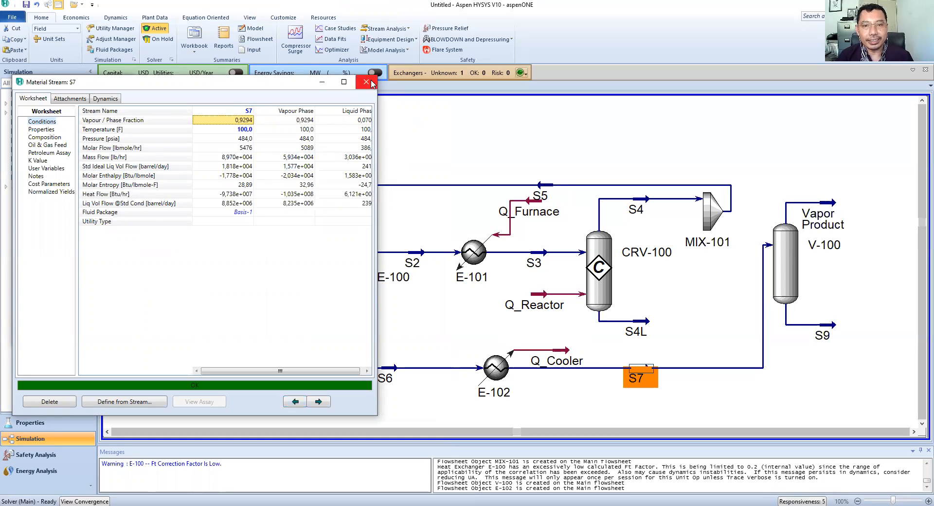
pyautogui.click(370, 84)
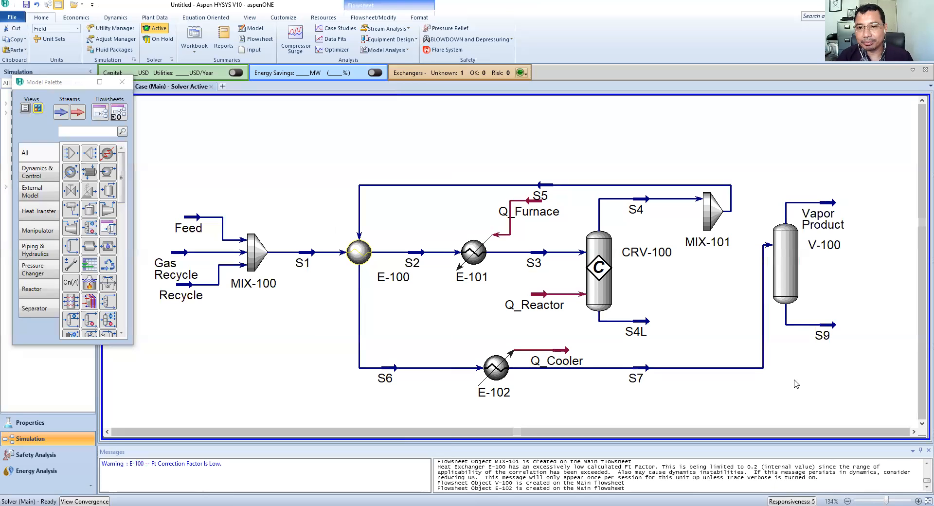
# Rename the liquid outlet stream of separator V-100 as S8 and close its window.
pyautogui.click(831, 329)
pyautogui.doubleClick(830, 328)
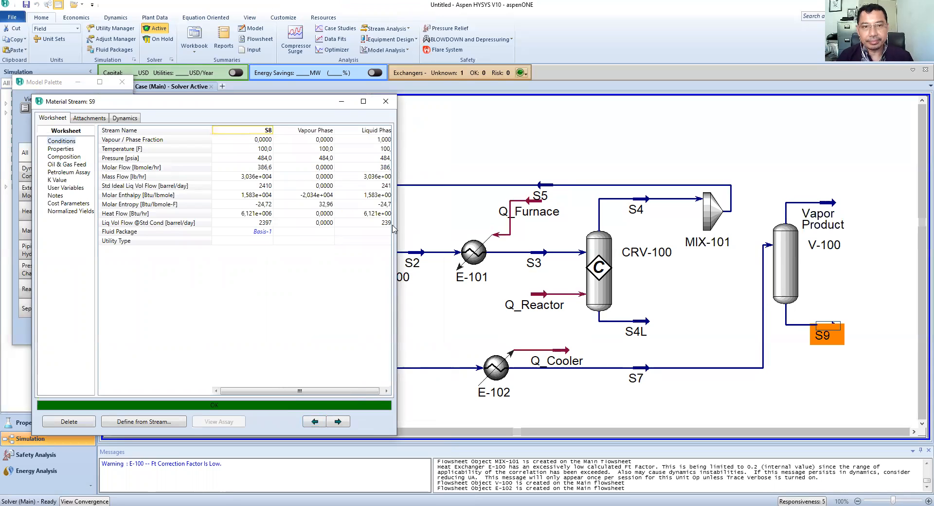
pyautogui.write('S8')
pyautogui.press('Return')
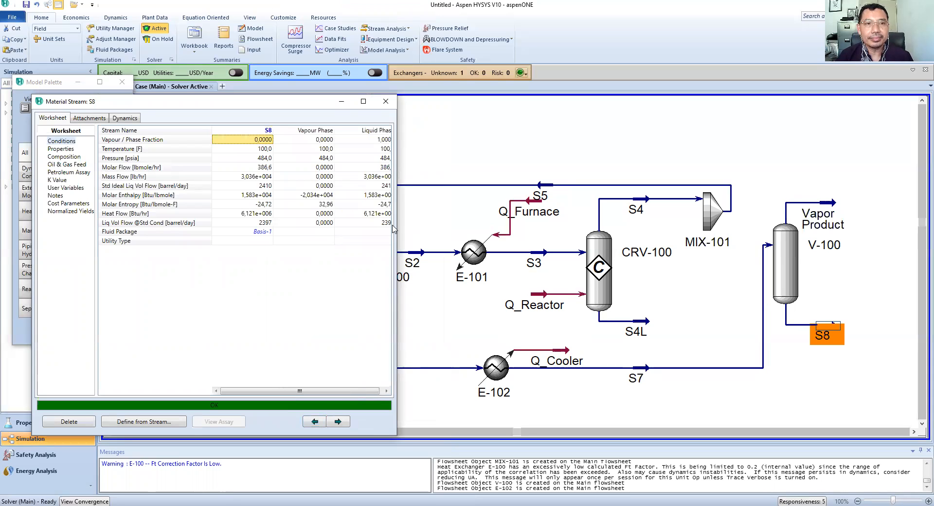
pyautogui.click(386, 102)
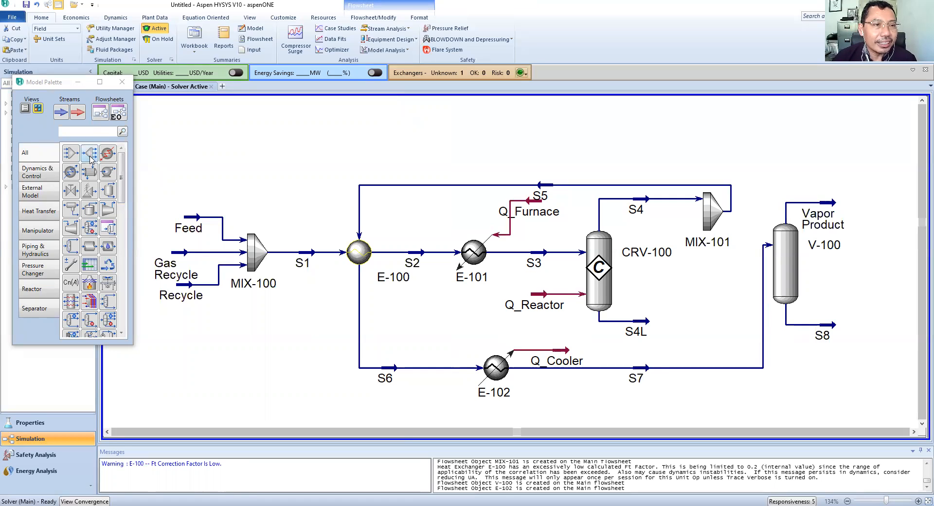
# Place a tee on the flowsheet just downstream of the separator's liquid outlet S8.
pyautogui.moveTo(466, 281)
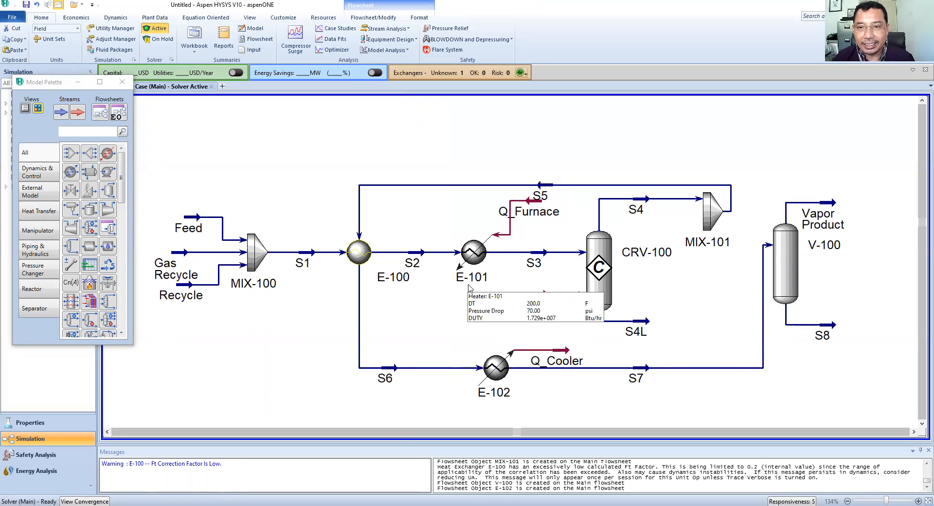
pyautogui.scroll(-2, 467, 284)
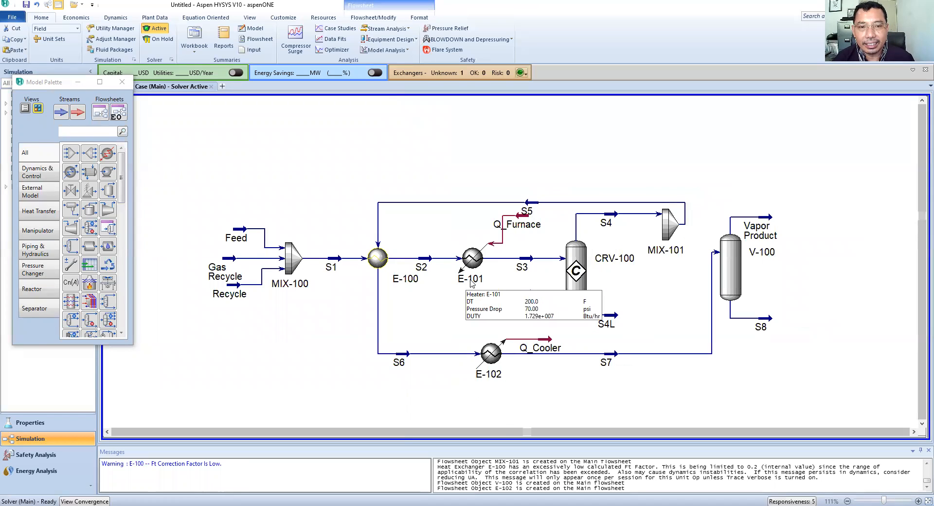
pyautogui.scroll(-2, 470, 284)
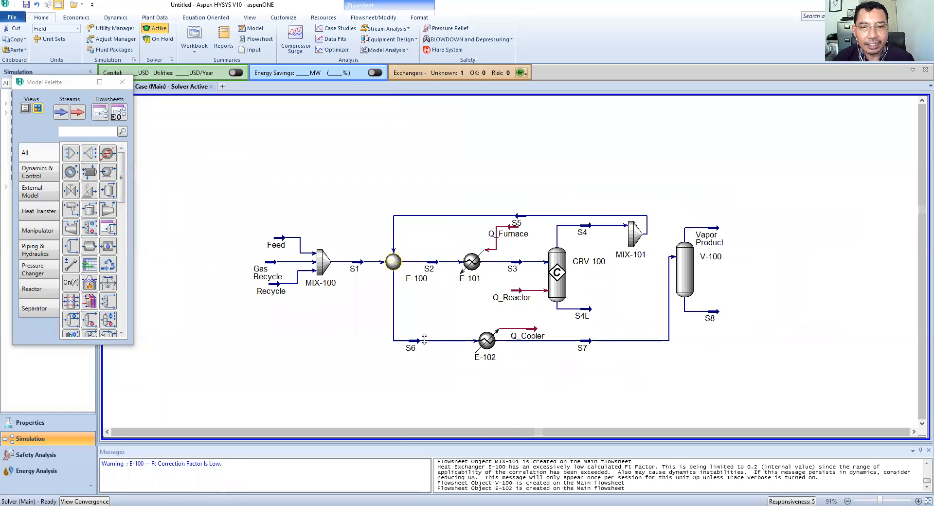
pyautogui.click(915, 432)
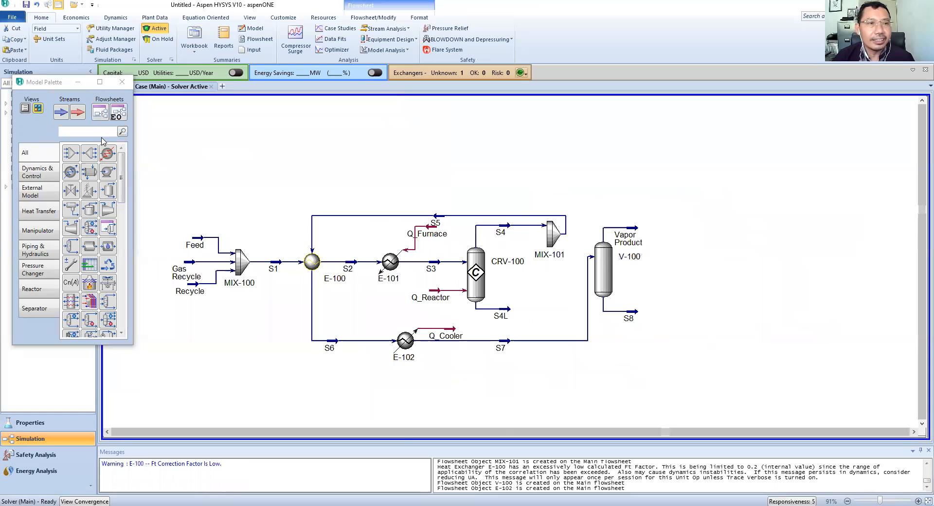
pyautogui.click(89, 153)
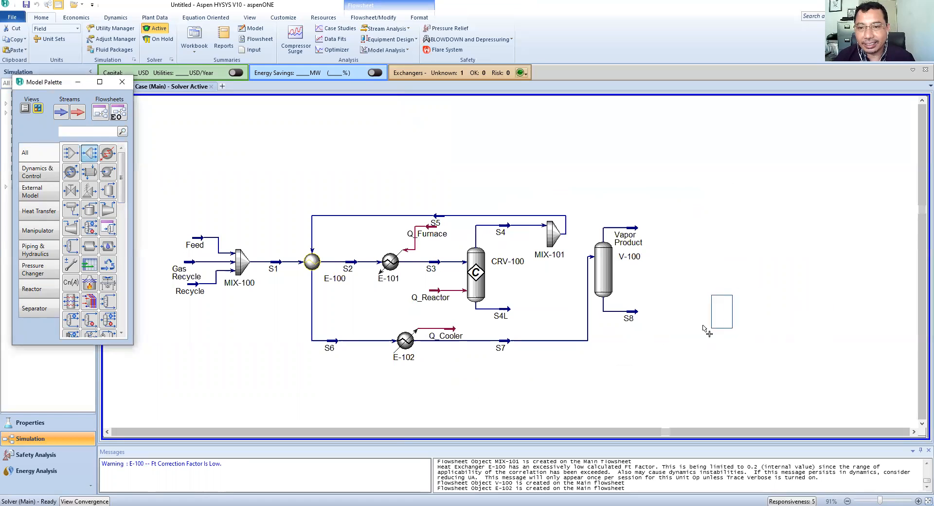
pyautogui.click(673, 333)
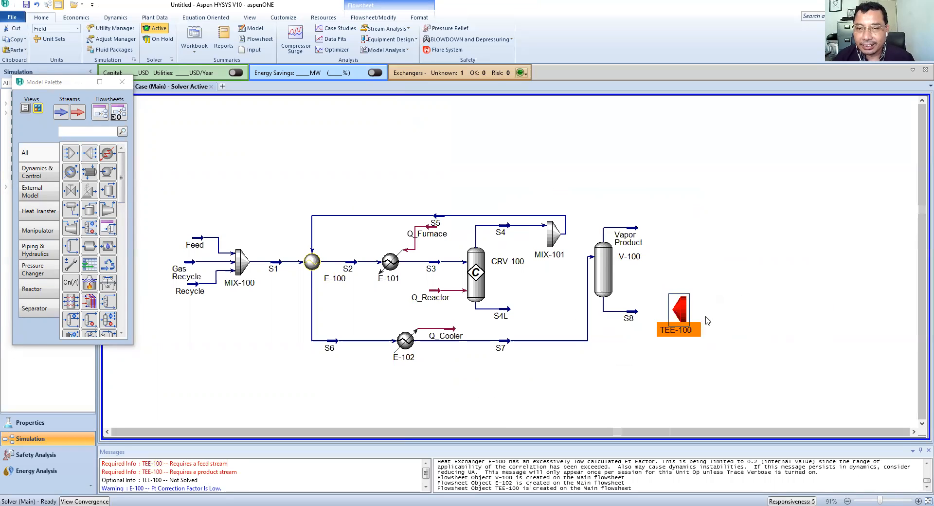
# Open the tee TEE-100 and connect stream S8 as its inlet.
pyautogui.doubleClick(681, 312)
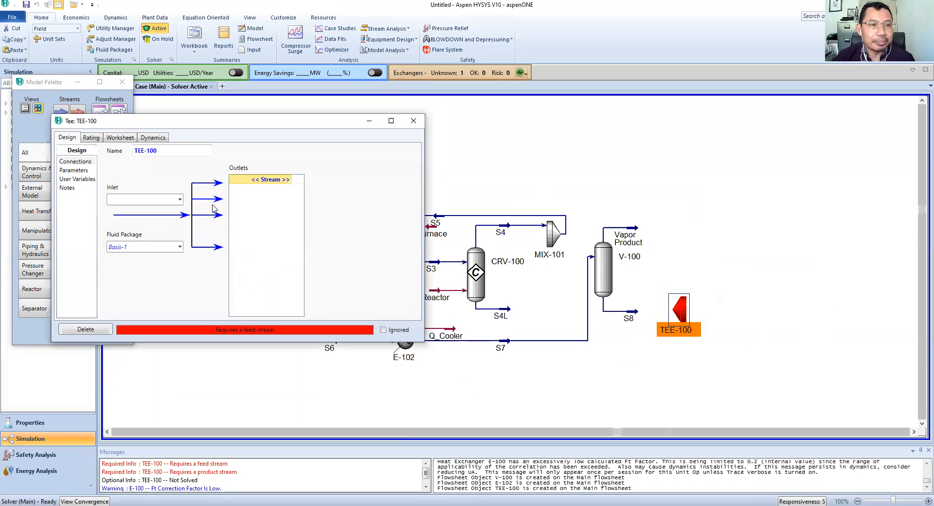
pyautogui.click(180, 200)
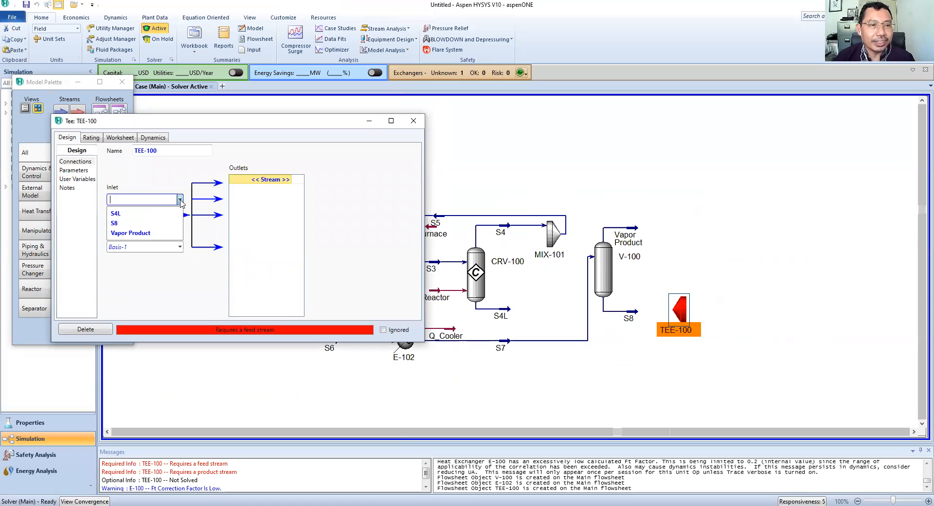
pyautogui.click(139, 227)
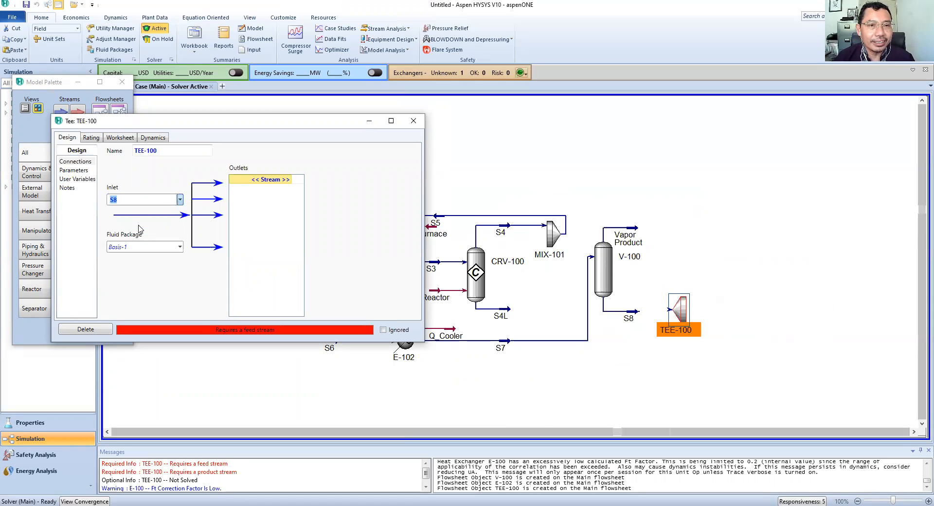
# Create two outlet streams for the tee, named S9 and Liquid Product.
pyautogui.click(267, 181)
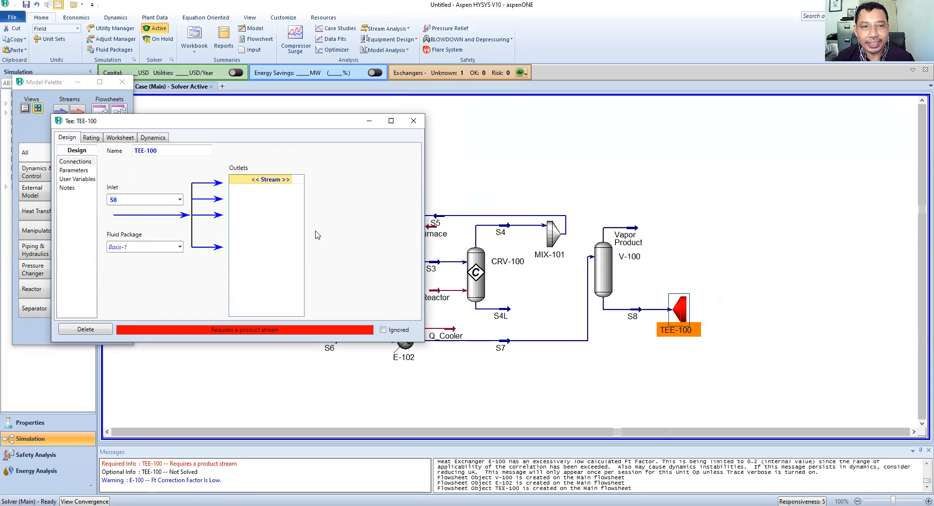
pyautogui.write('S9')
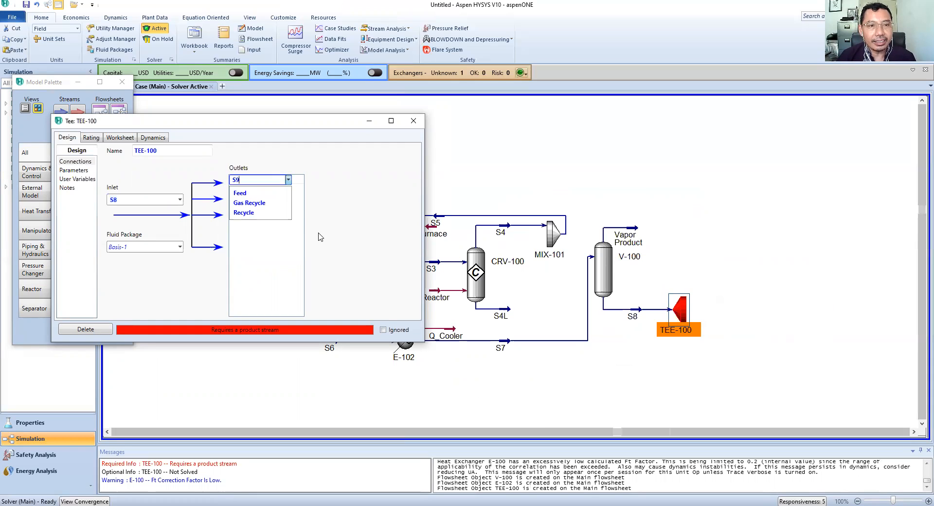
pyautogui.press('Return')
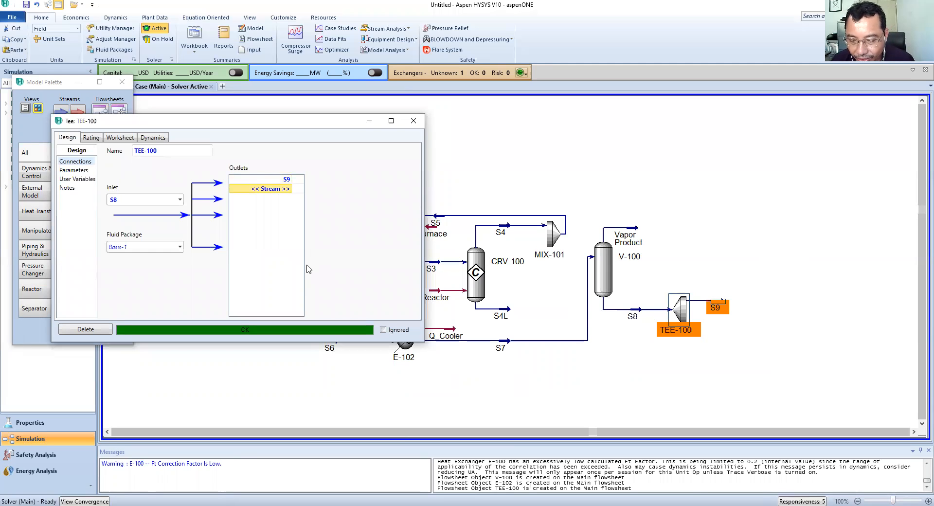
pyautogui.write('Liquid Prod')
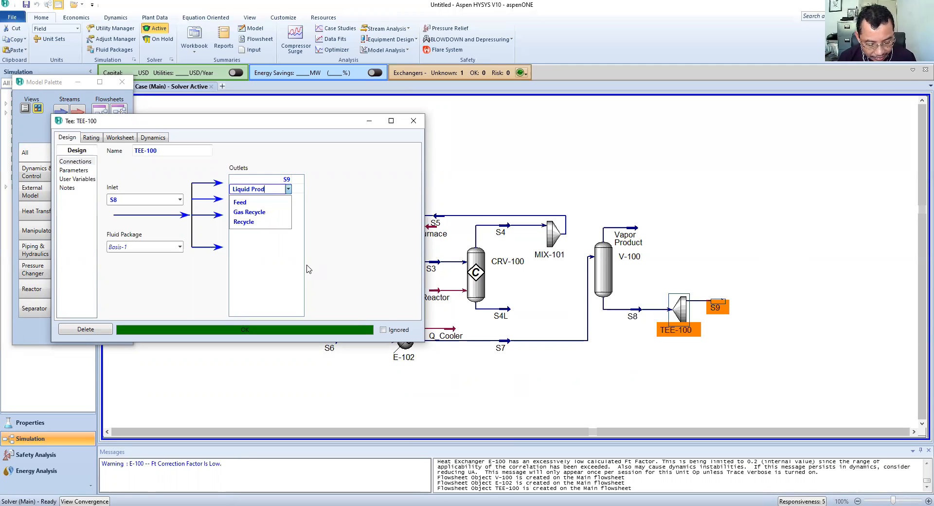
pyautogui.write('uct')
pyautogui.press('Return')
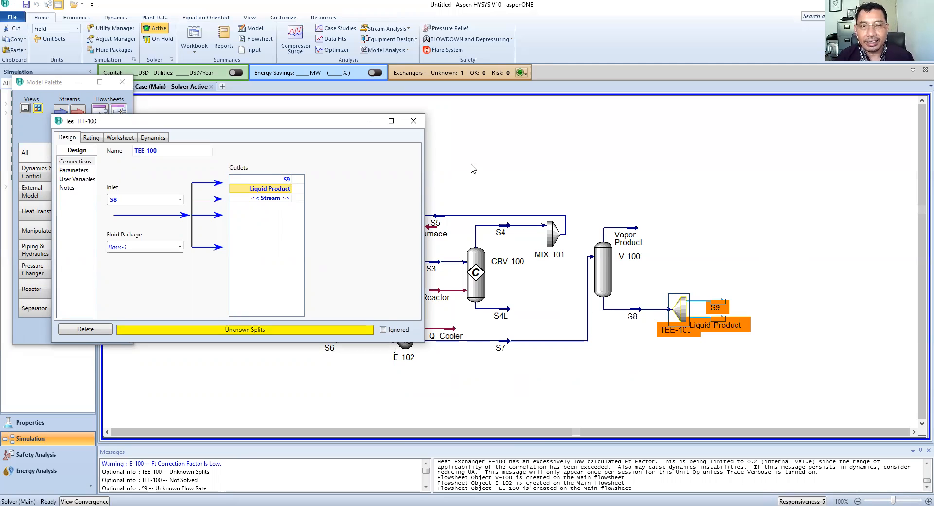
# Set the tee's flow ratio for stream S9 to 0.5 and close the tee window.
pyautogui.click(86, 171)
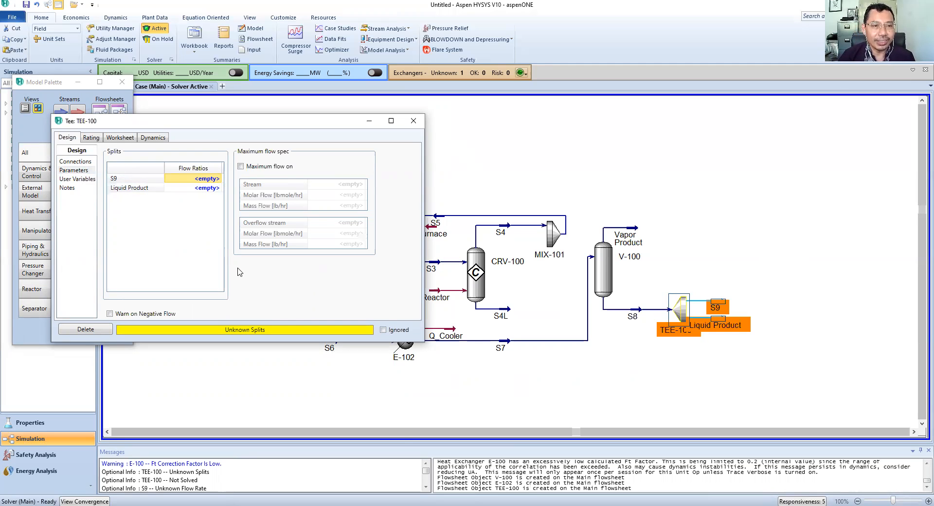
pyautogui.write('0')
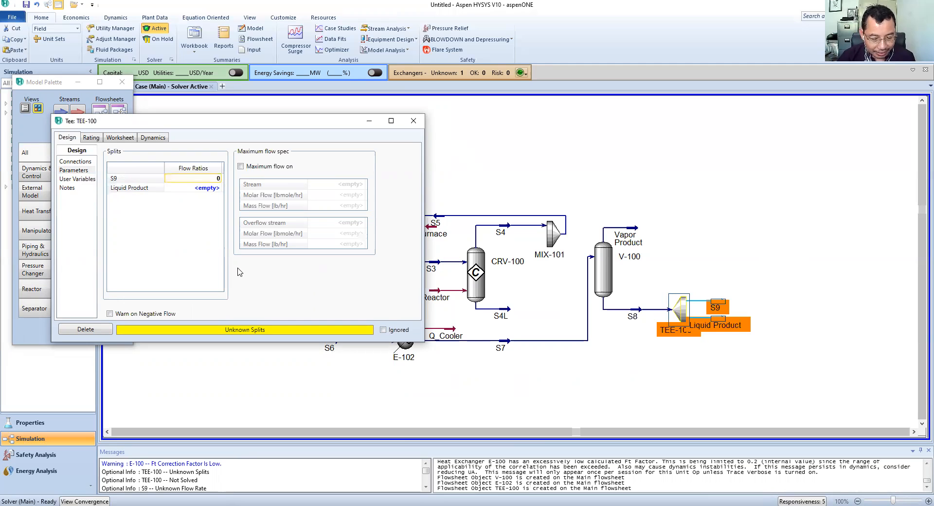
pyautogui.write('.')
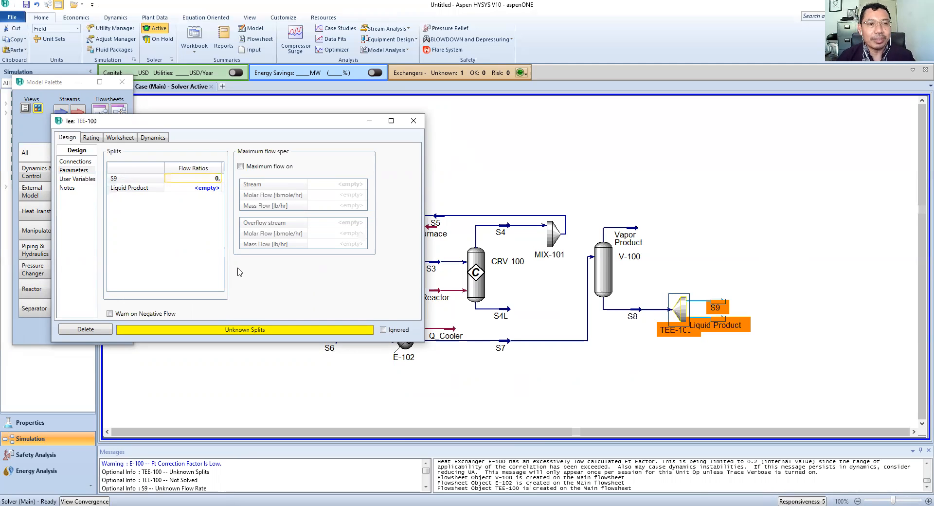
pyautogui.write('5')
pyautogui.press('Return')
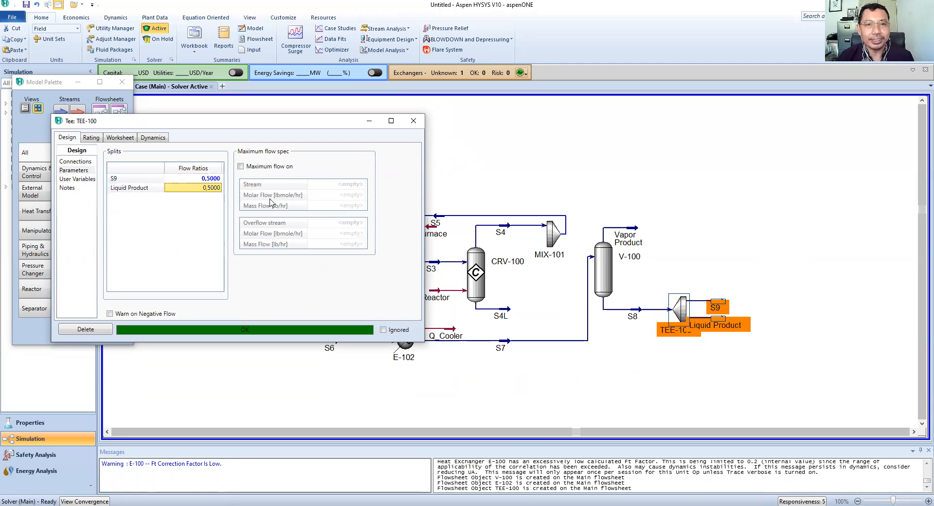
pyautogui.click(414, 122)
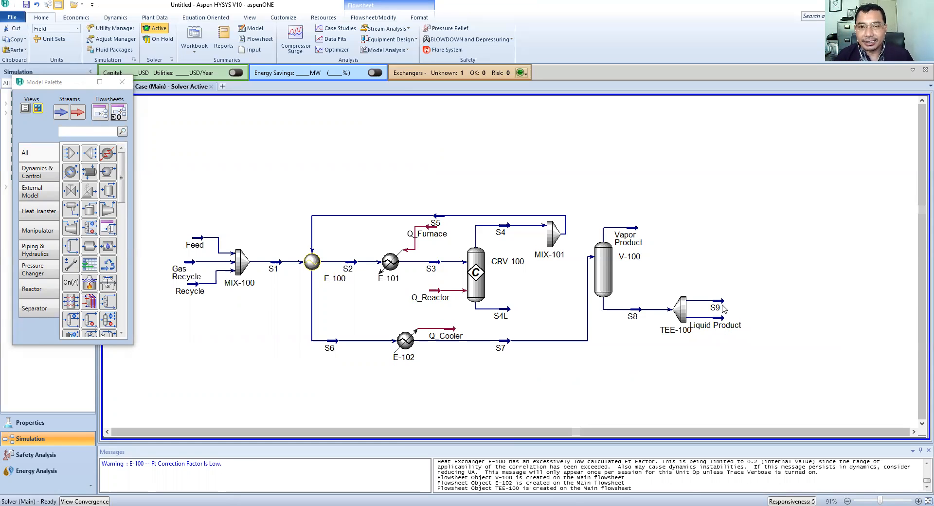
# Place a pump on the flowsheet above the tee's outlet streams.
pyautogui.moveTo(722, 309)
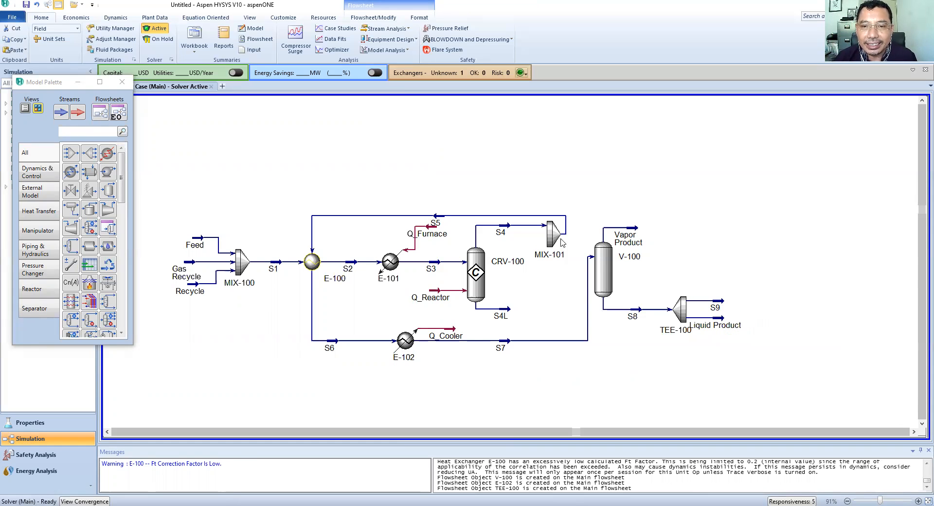
pyautogui.moveTo(559, 244)
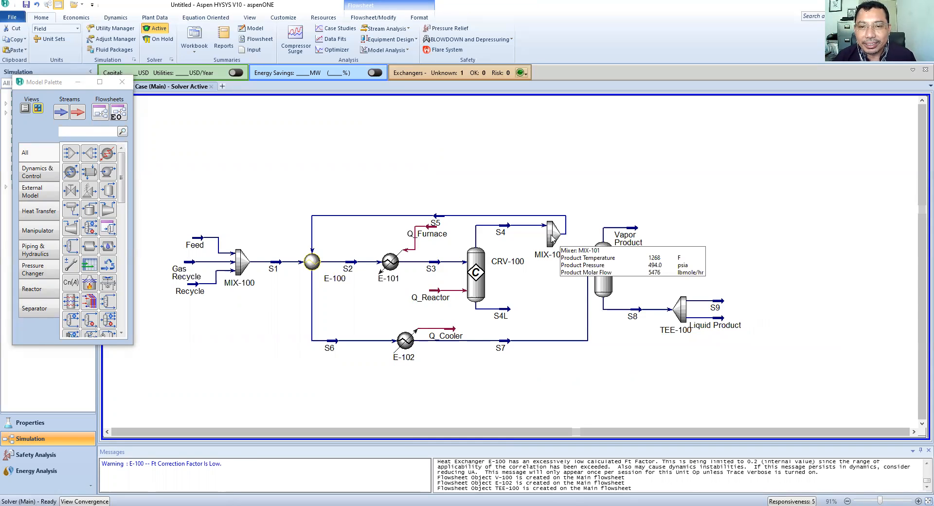
pyautogui.moveTo(505, 229)
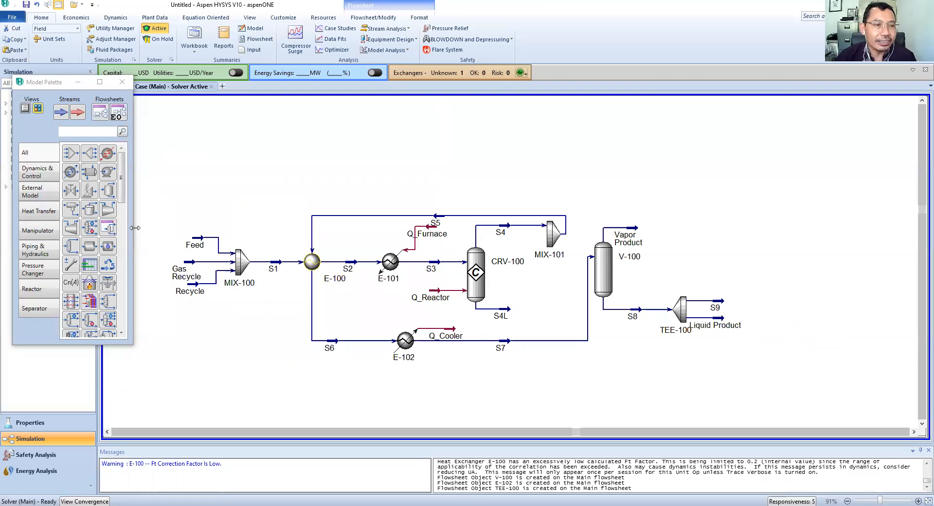
pyautogui.click(34, 273)
pyautogui.click(69, 154)
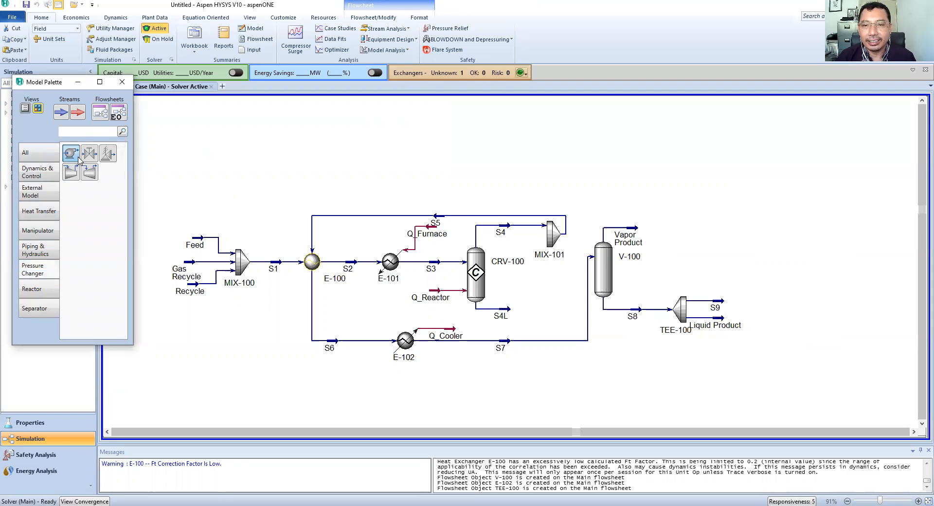
pyautogui.click(707, 232)
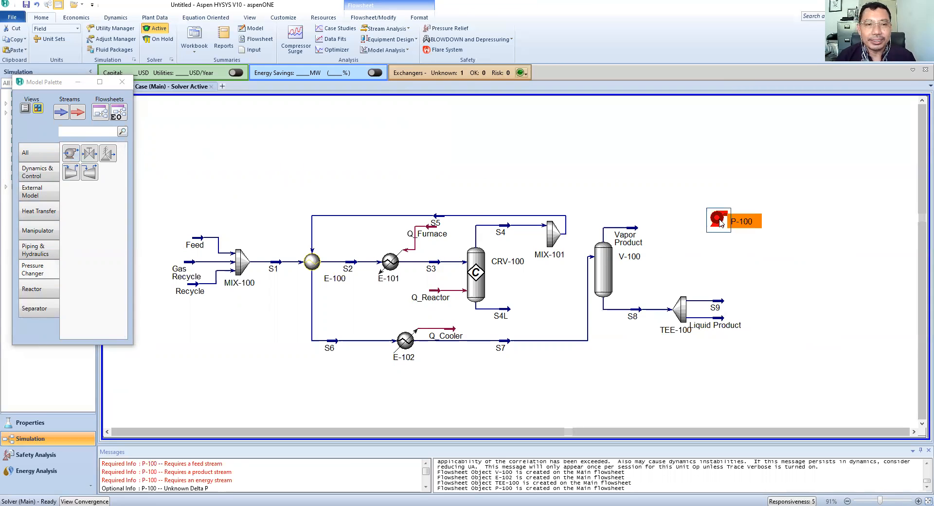
# Connect S9 as the pump's inlet, create outlet stream S10, and close the pump window.
pyautogui.doubleClick(719, 220)
pyautogui.click(209, 227)
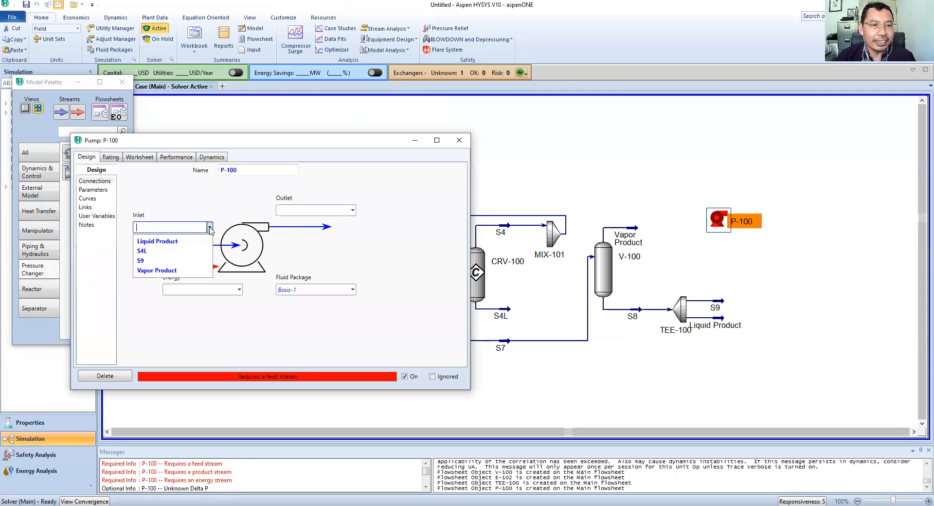
pyautogui.click(141, 260)
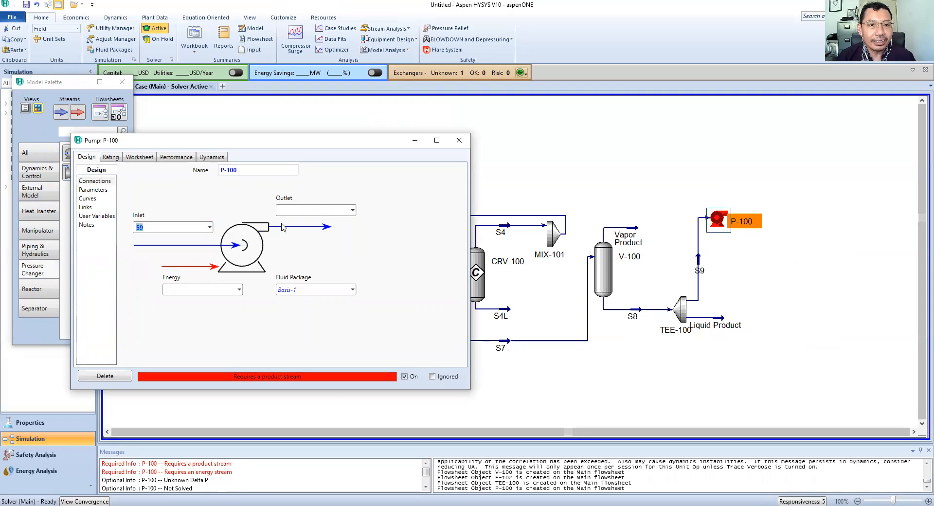
pyautogui.click(306, 209)
pyautogui.write('S10')
pyautogui.press('Return')
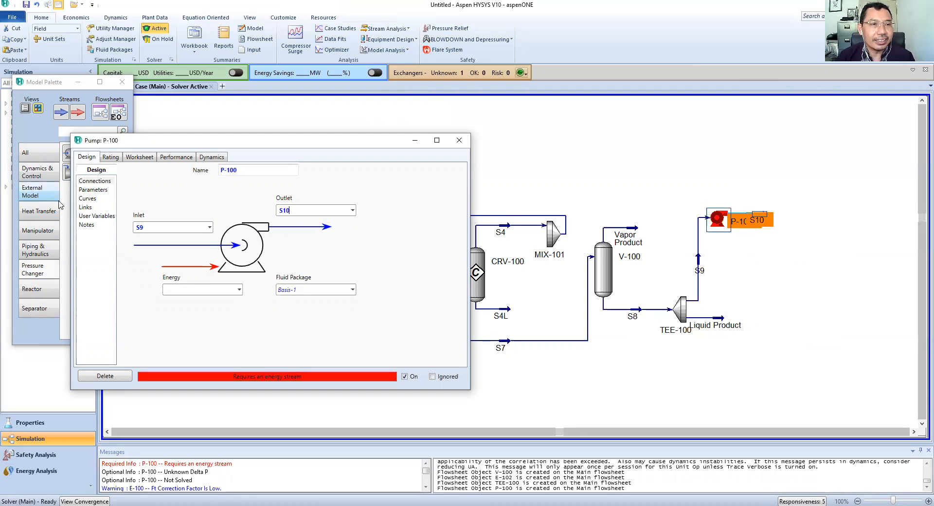
pyautogui.click(459, 141)
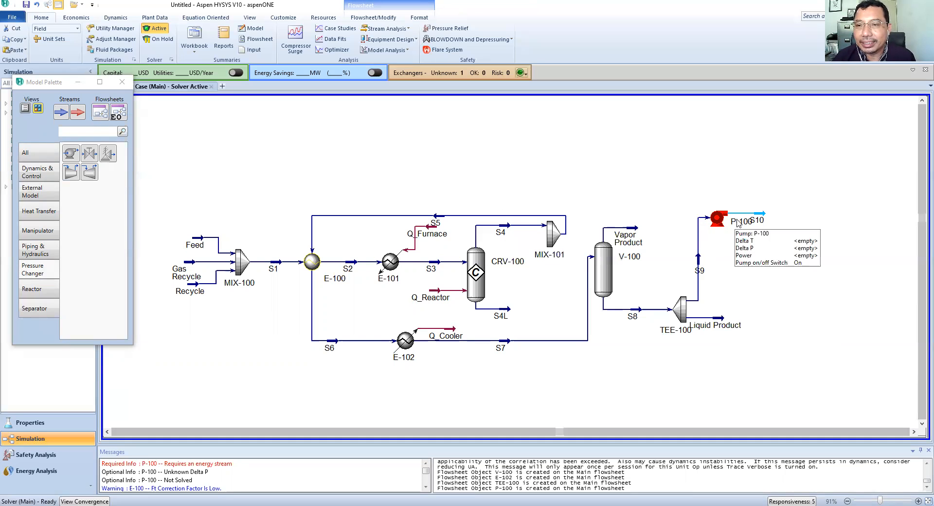
# Set the pressure of pump outlet stream S10 to 494 psia and close the stream window.
pyautogui.click(761, 215)
pyautogui.doubleClick(761, 216)
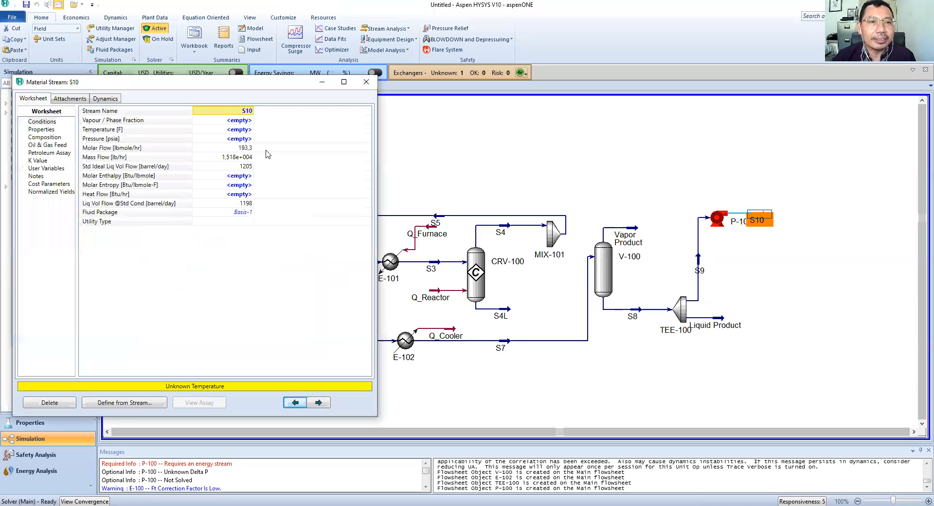
pyautogui.click(240, 139)
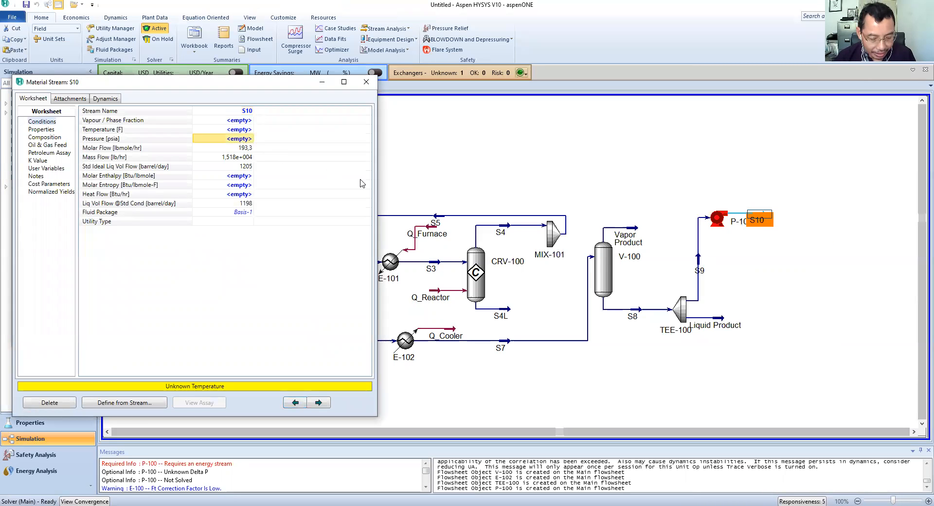
pyautogui.write('4')
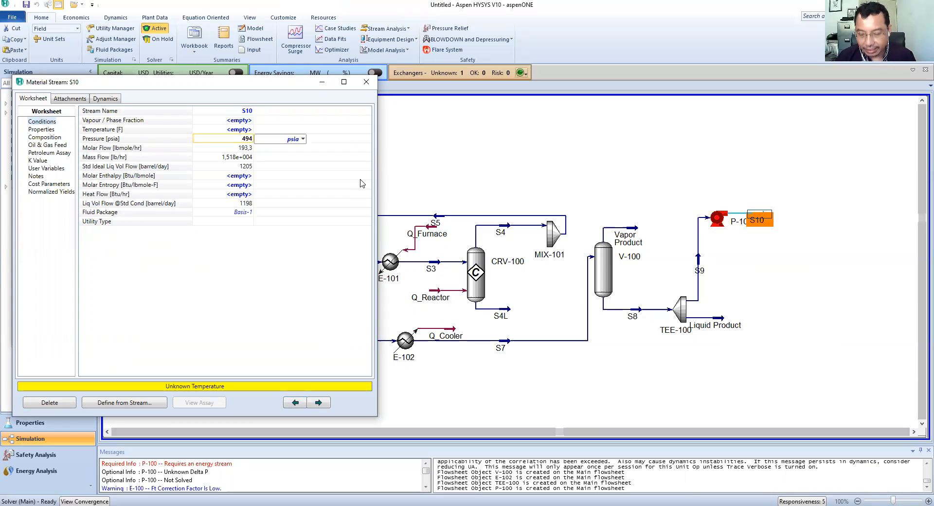
pyautogui.write('94')
pyautogui.press('Return')
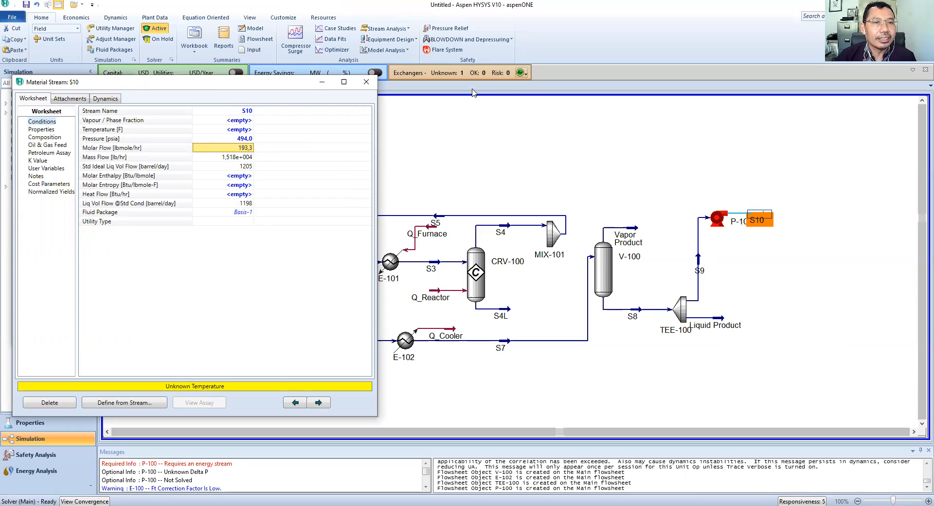
pyautogui.click(365, 84)
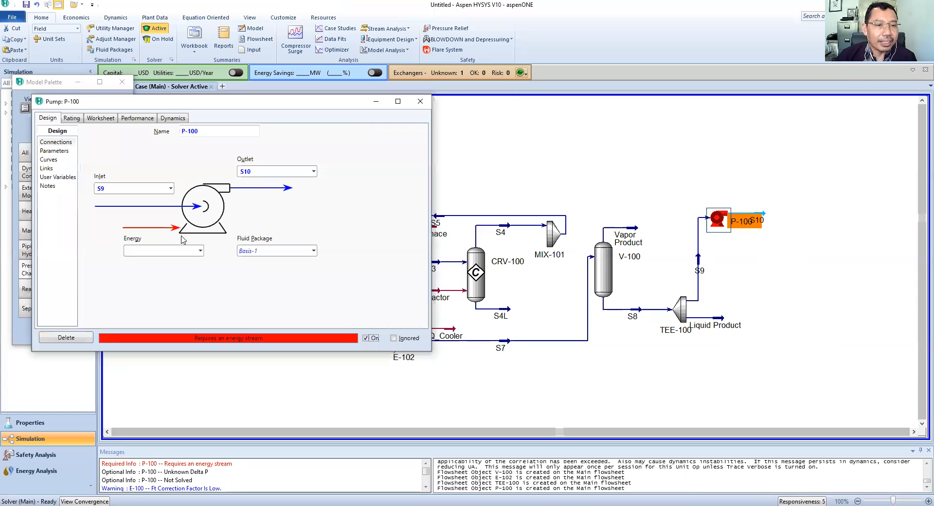
# Create the pump's energy stream P_Pump and reposition it on the flowsheet just below the pump.
pyautogui.click(185, 249)
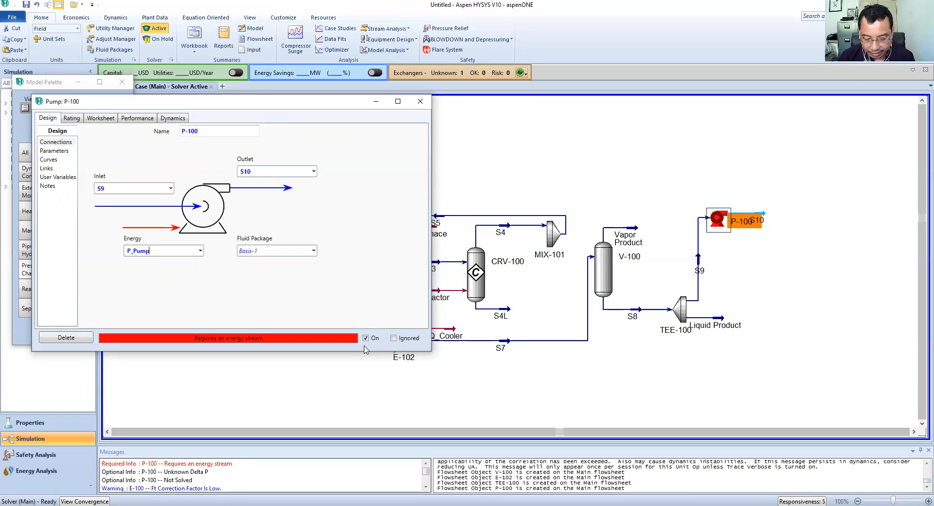
pyautogui.press('Return')
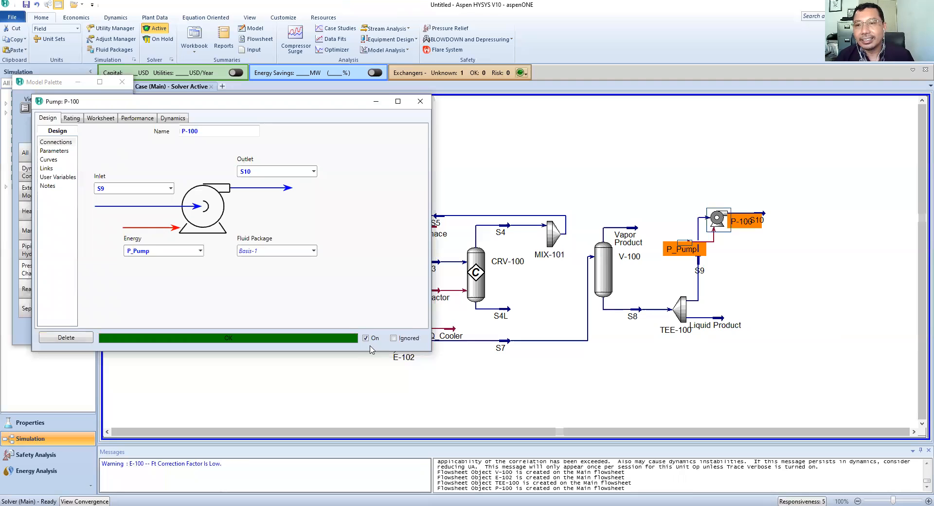
pyautogui.click(419, 104)
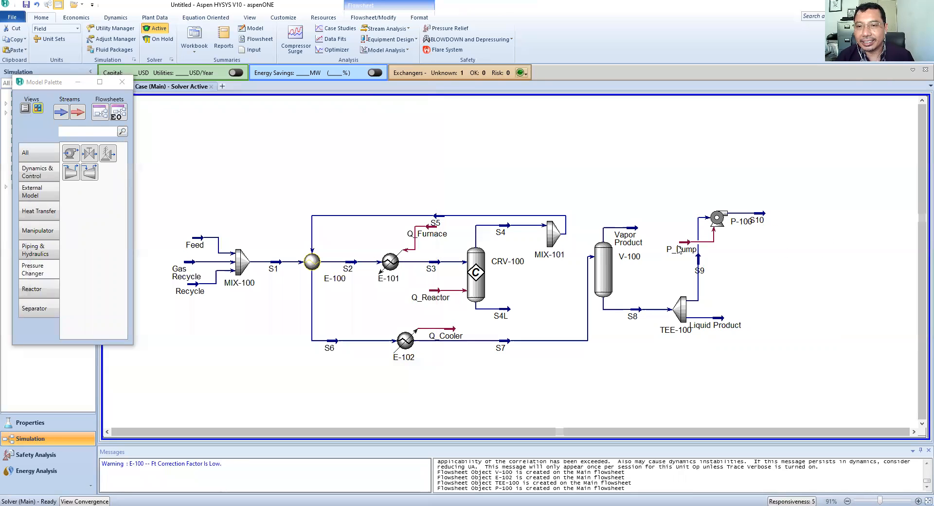
pyautogui.click(701, 249)
pyautogui.moveTo(708, 251); pyautogui.dragTo(711, 253)
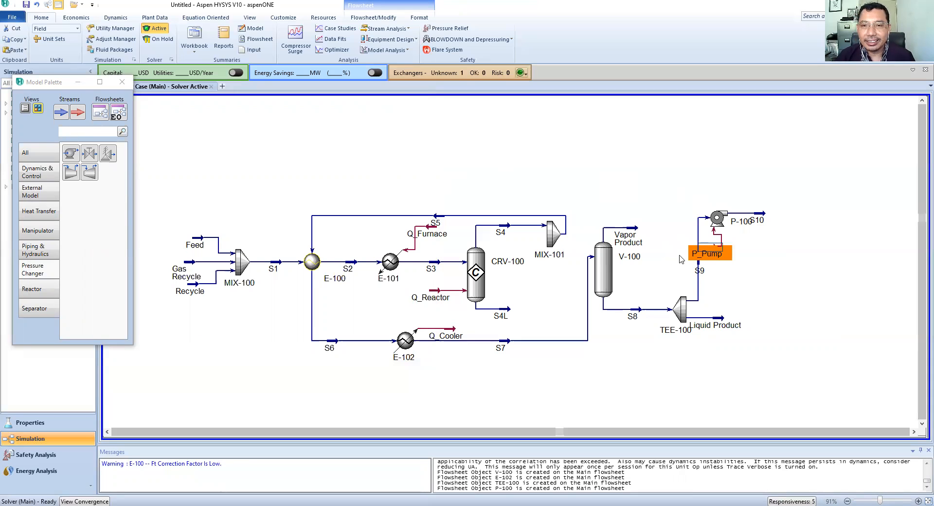
# Place a recycle block on the flowsheet above the separator, upstream of mixer MIX-101.
pyautogui.moveTo(537, 257)
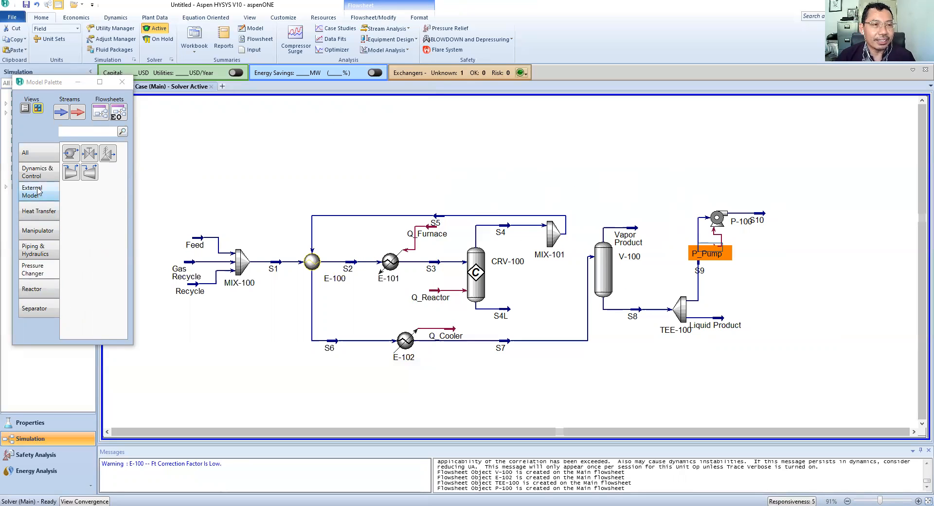
pyautogui.click(31, 156)
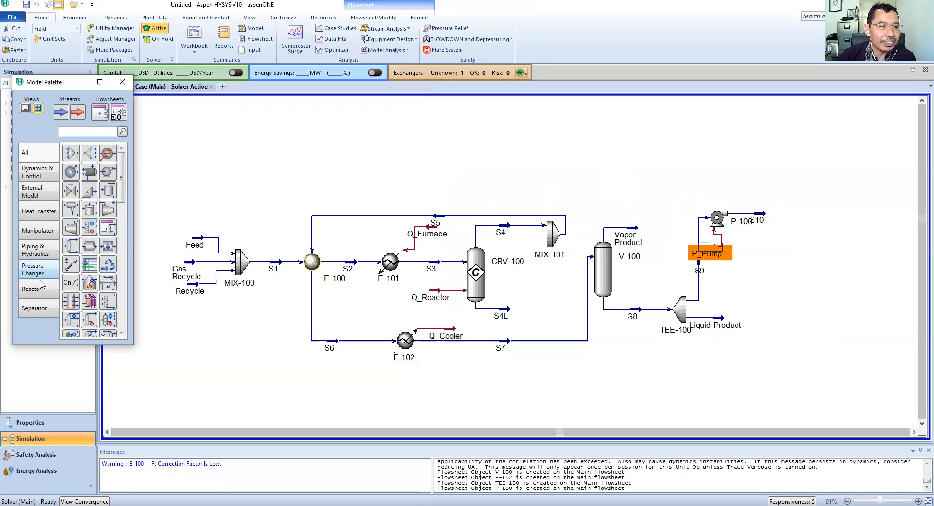
pyautogui.click(38, 232)
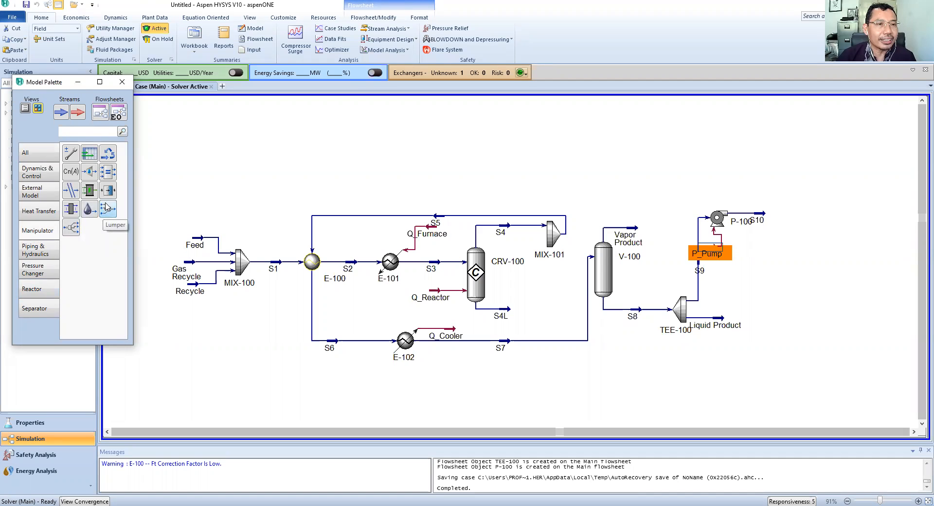
pyautogui.click(108, 155)
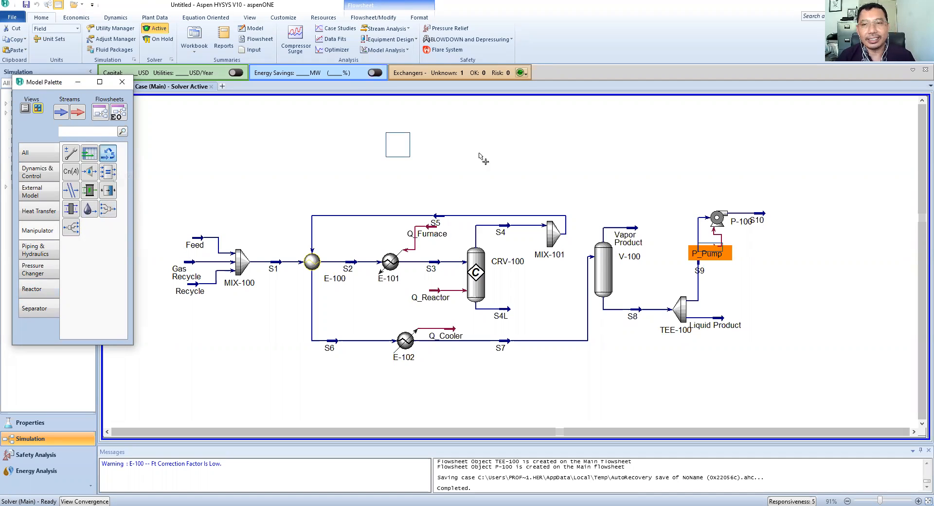
pyautogui.click(641, 173)
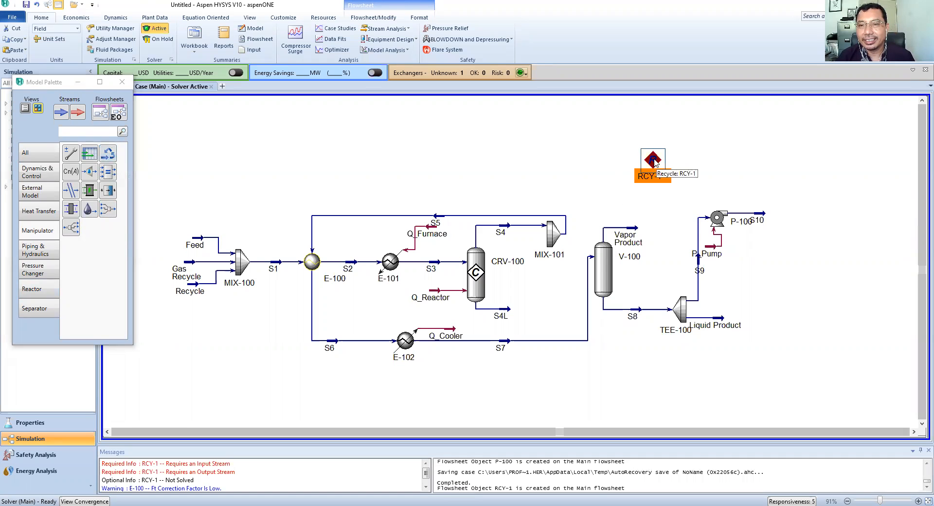
# Connect S10 as the recycle block's inlet, create outlet stream S10', and close its window.
pyautogui.doubleClick(654, 160)
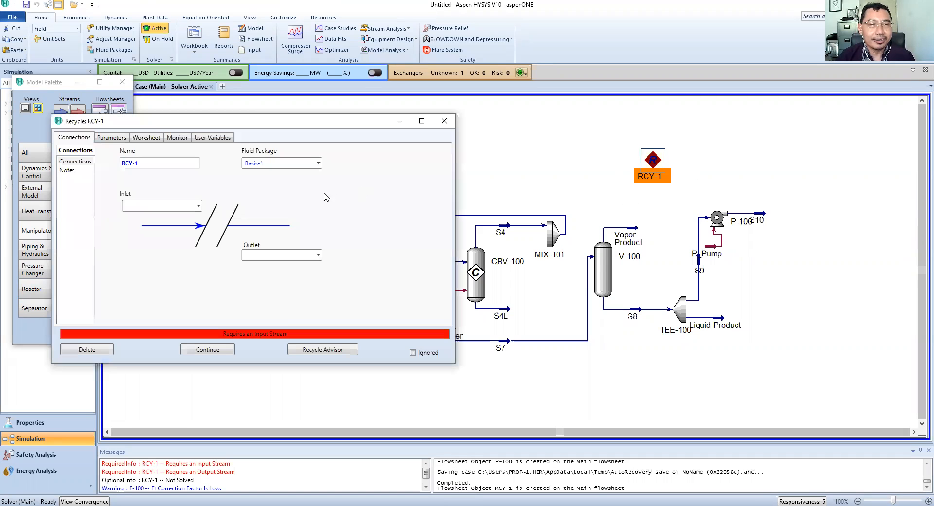
pyautogui.click(199, 206)
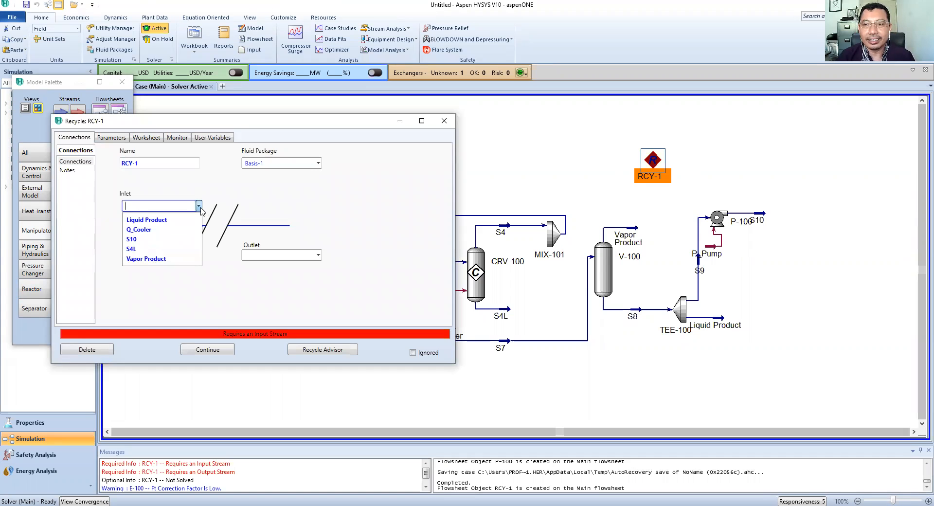
pyautogui.click(131, 239)
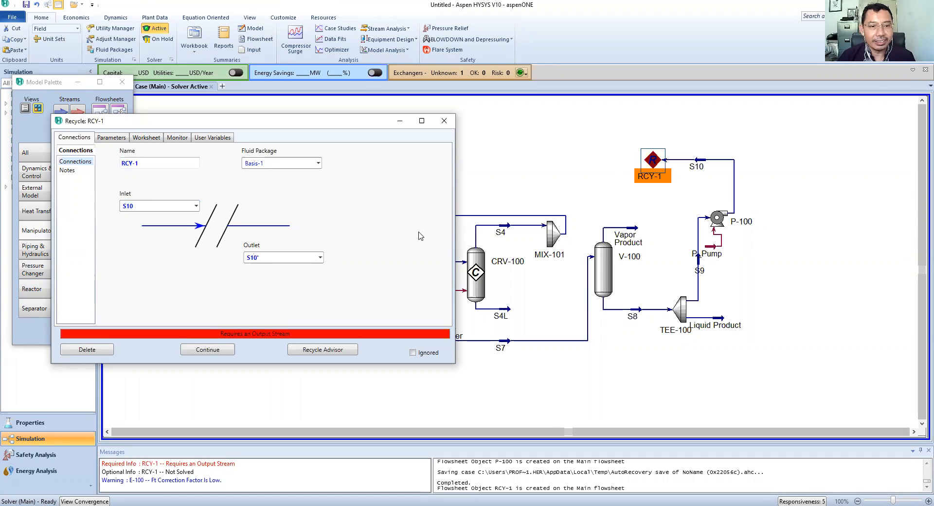
pyautogui.press('Return')
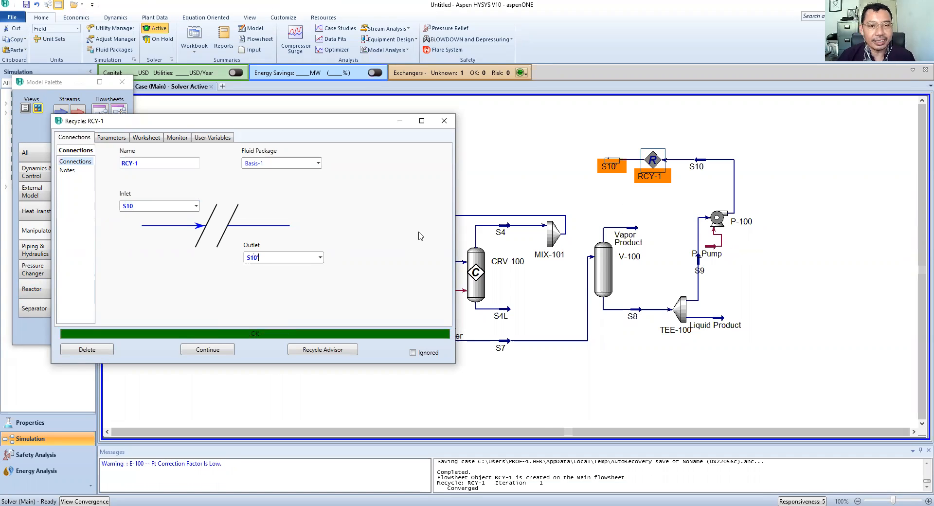
pyautogui.click(444, 121)
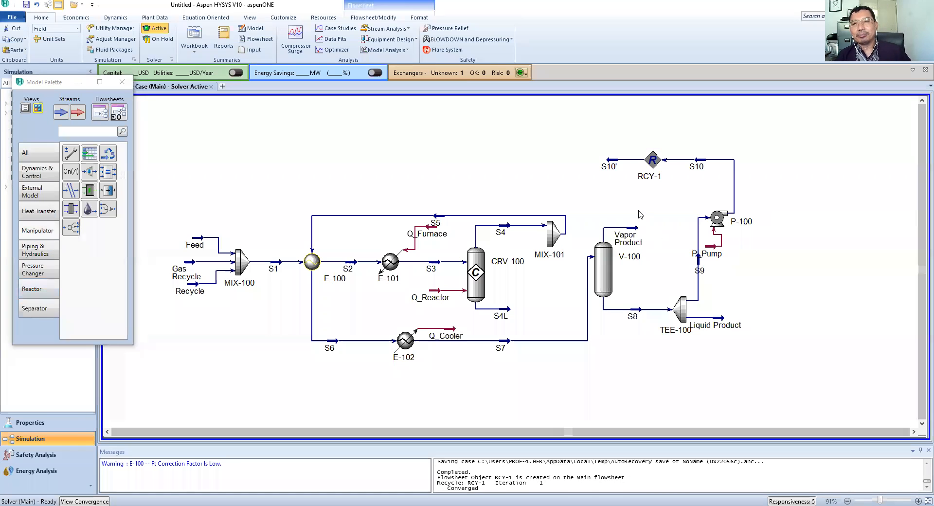
# Add stream S10' as a second inlet of mixer MIX-101 and close the mixer window.
pyautogui.doubleClick(555, 235)
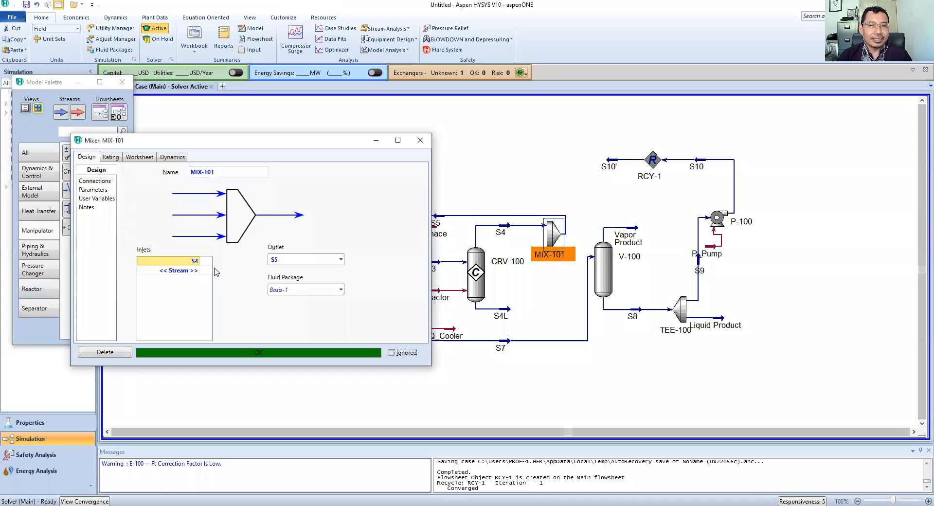
pyautogui.click(197, 271)
pyautogui.click(197, 271)
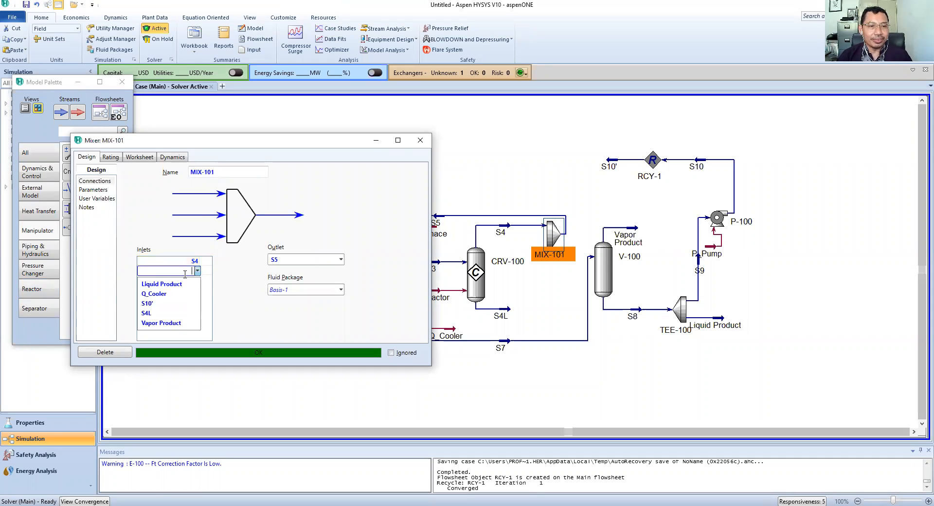
pyautogui.click(161, 303)
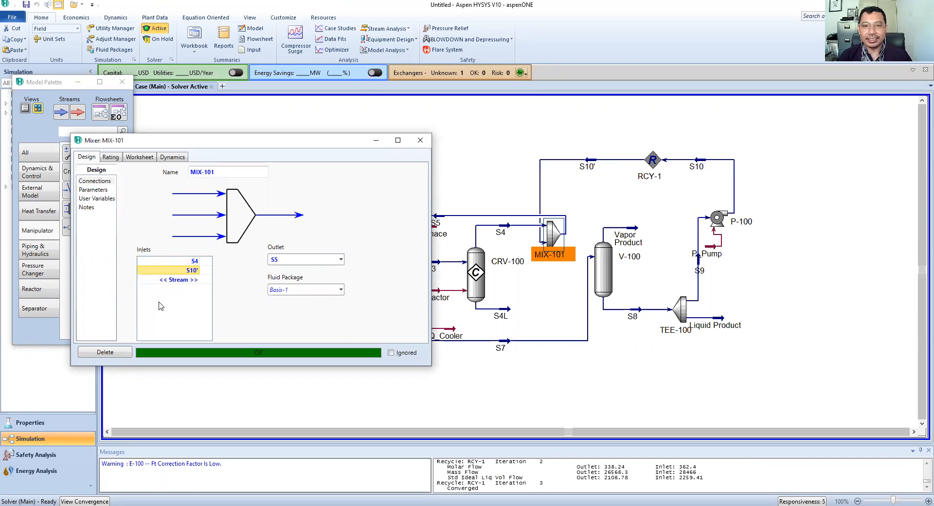
pyautogui.click(419, 141)
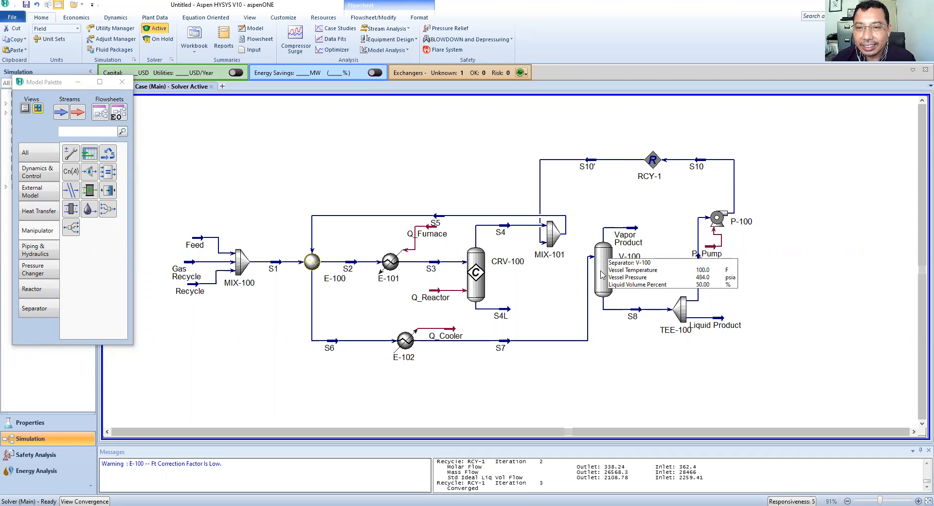
# Move stream S5 higher on the flowsheet, clear of the Q_Furnace stream.
pyautogui.moveTo(609, 269)
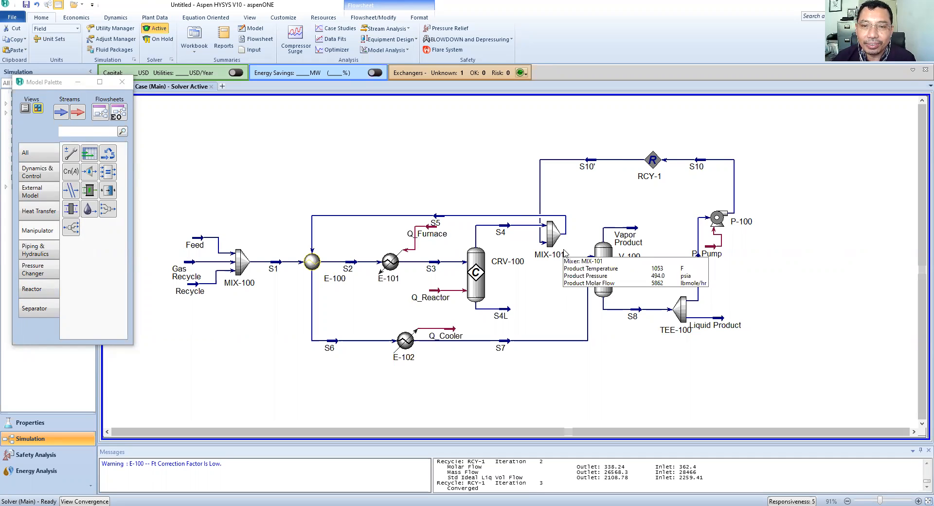
pyautogui.moveTo(440, 217)
pyautogui.moveTo(441, 217); pyautogui.dragTo(447, 210)
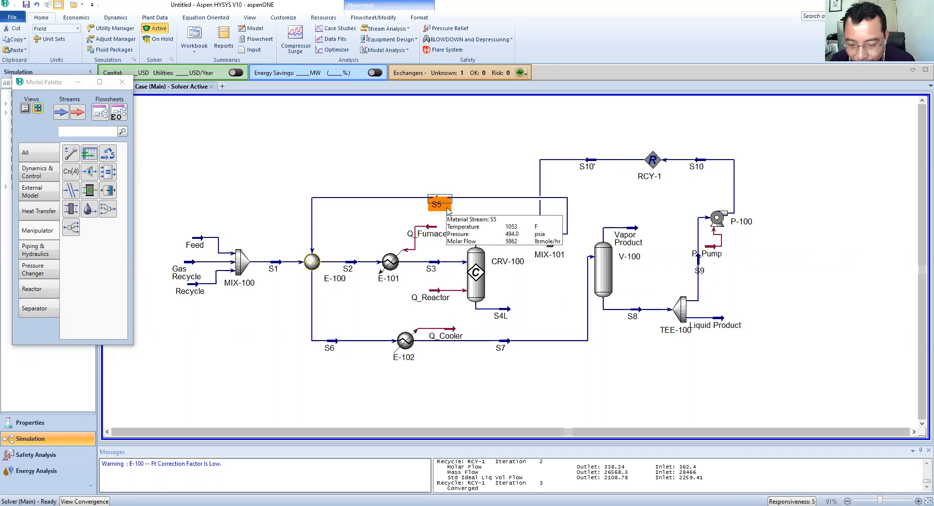
pyautogui.click(465, 174)
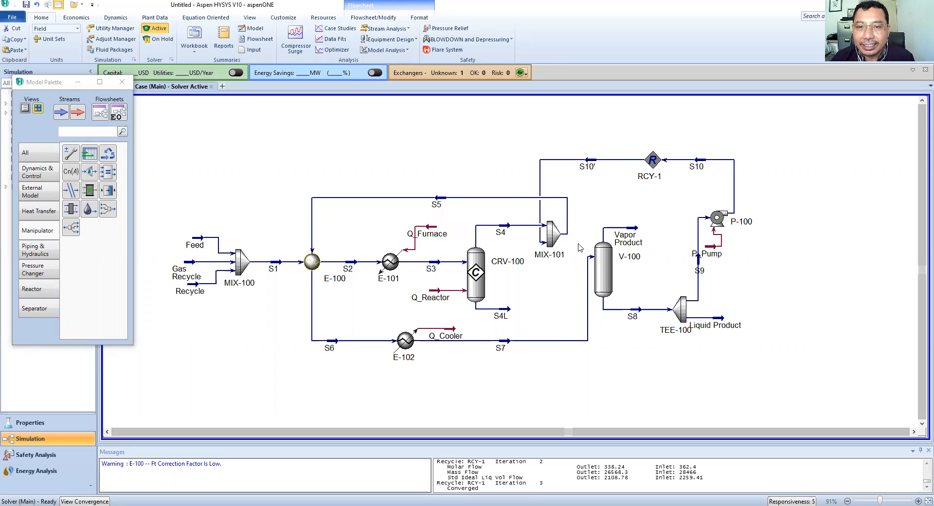
# Place an Adjust block on the flowsheet above stream S5.
pyautogui.moveTo(683, 305)
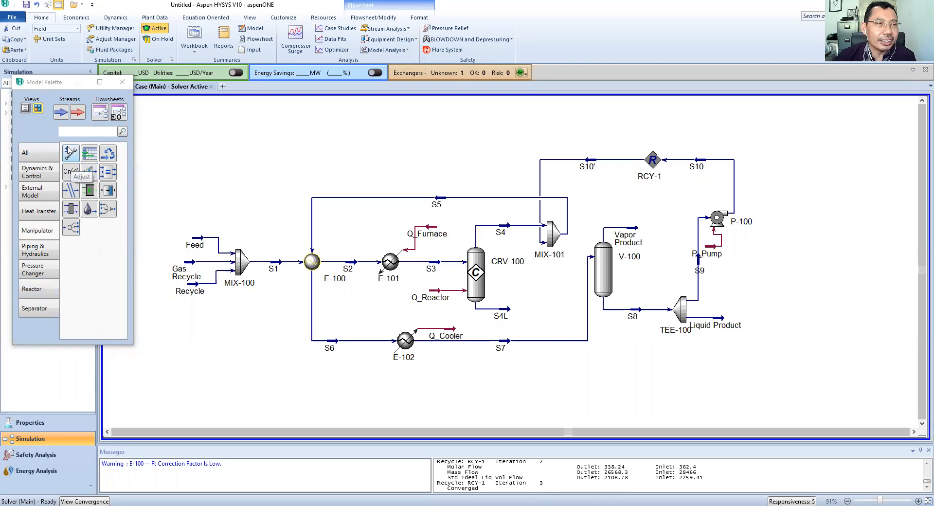
pyautogui.click(69, 153)
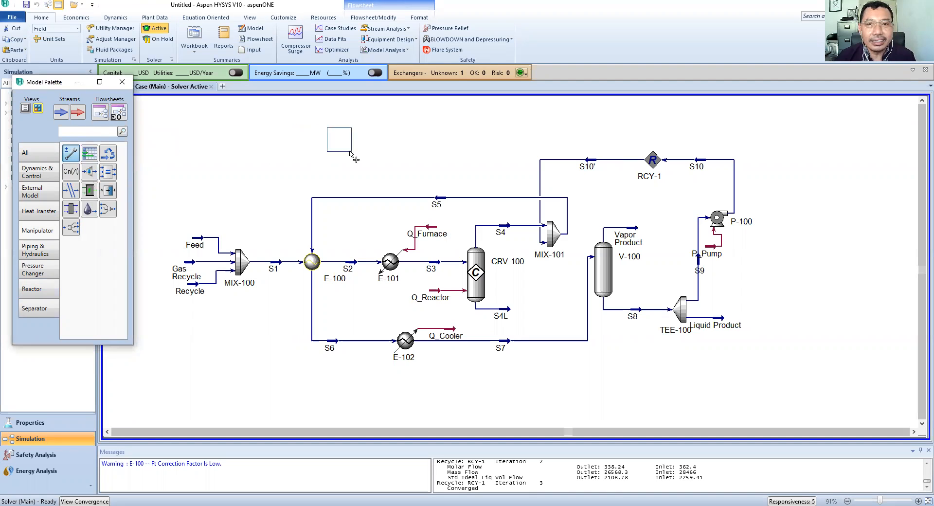
pyautogui.click(450, 157)
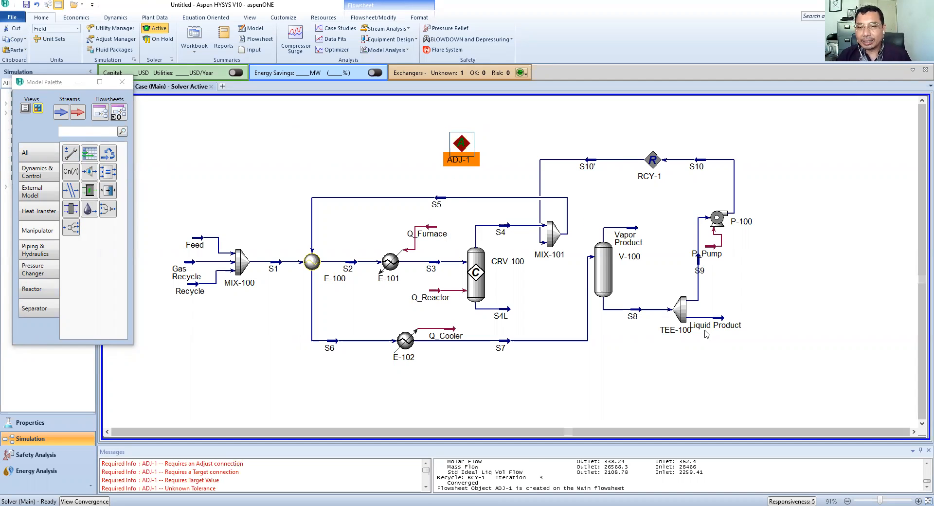
# Check the split flow ratios of tee TEE-100 and the conditions of stream S5.
pyautogui.doubleClick(682, 311)
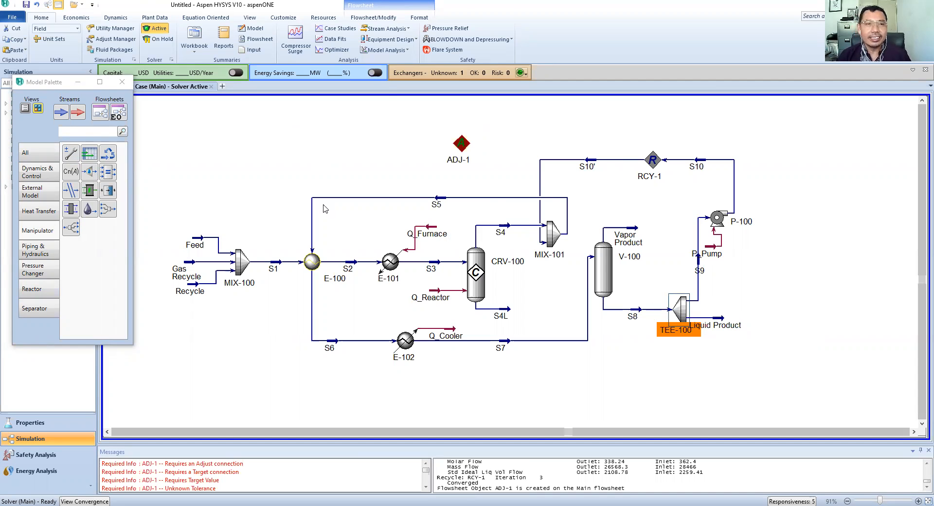
pyautogui.click(40, 132)
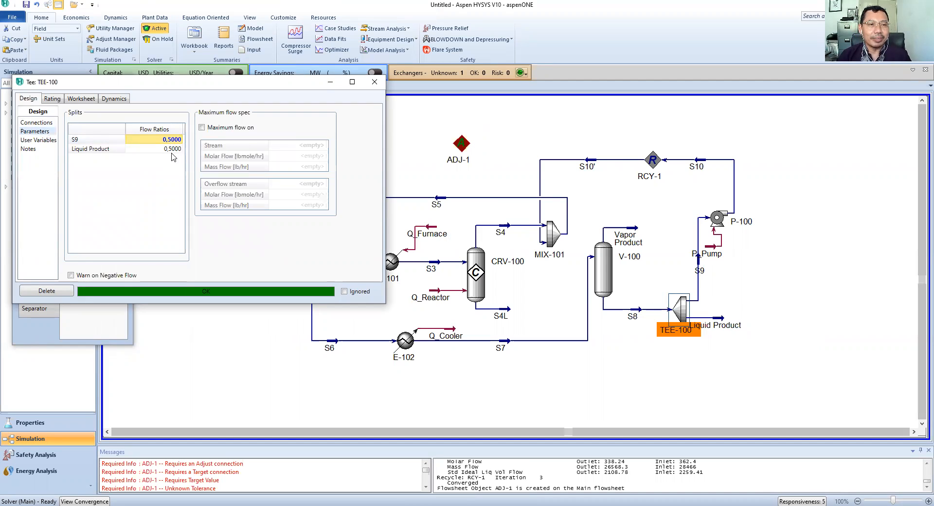
pyautogui.click(372, 82)
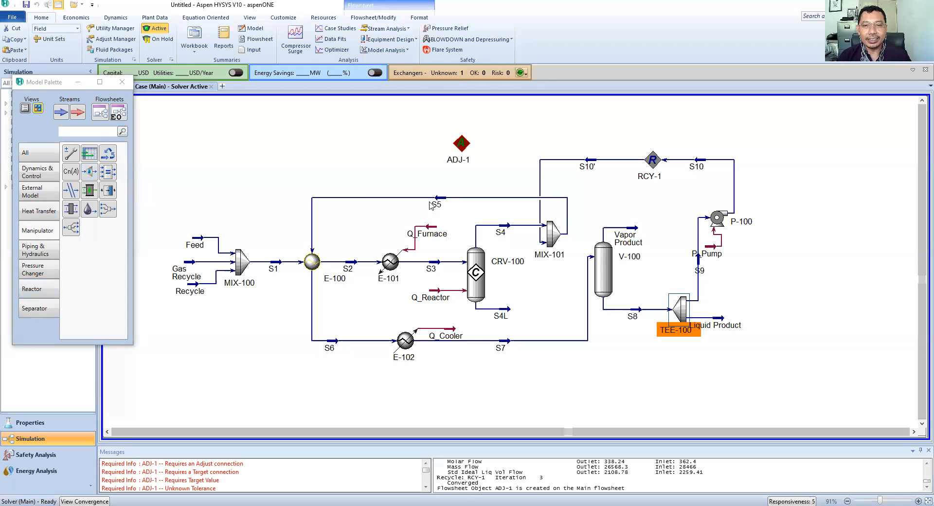
pyautogui.moveTo(442, 200)
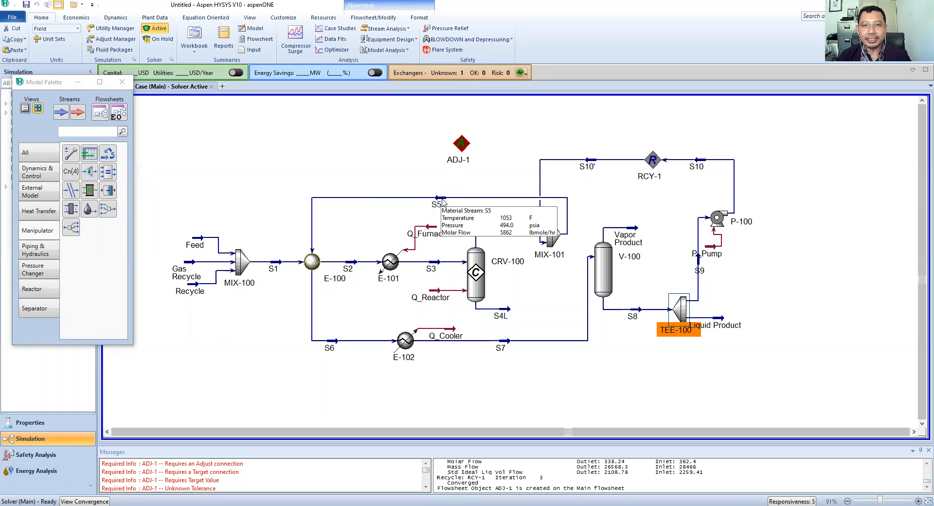
# Open the Adjust block ADJ-1 and assign the Temperature of stream S5 as its adjusted variable.
pyautogui.click(462, 144)
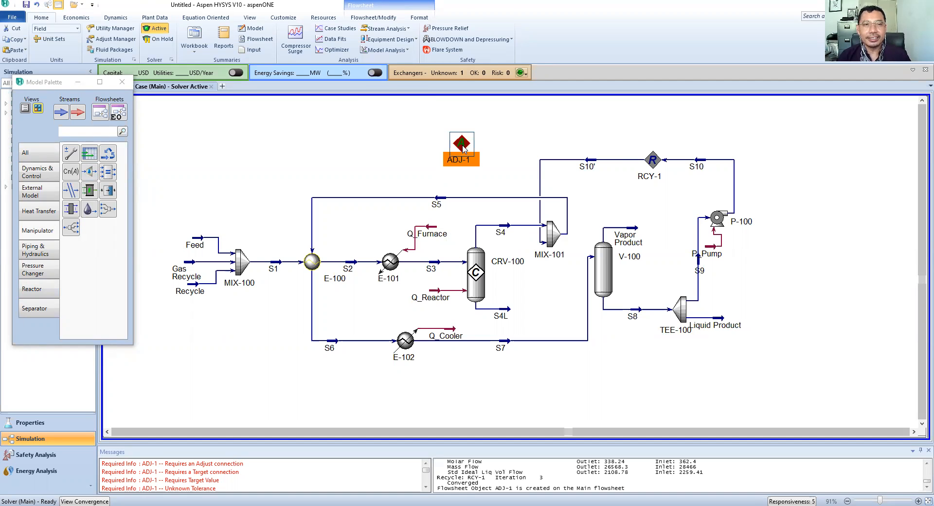
pyautogui.doubleClick(462, 145)
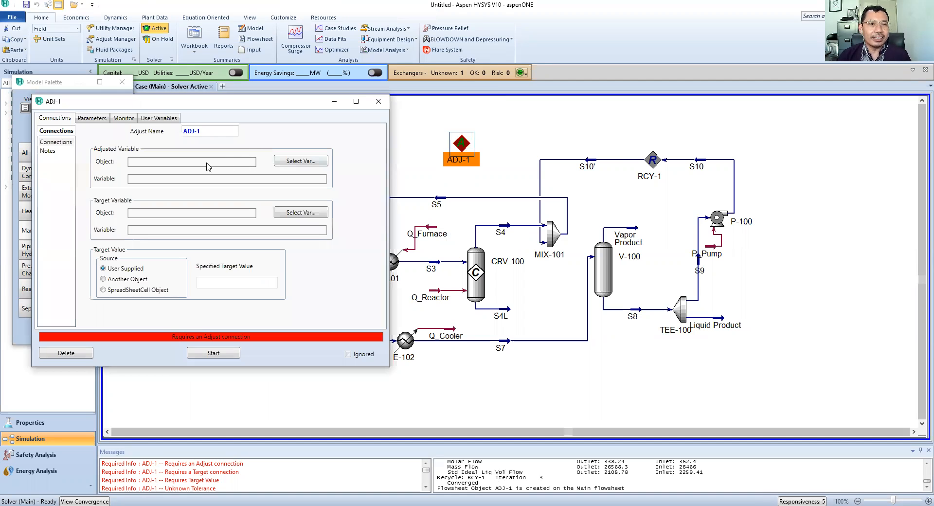
pyautogui.click(312, 166)
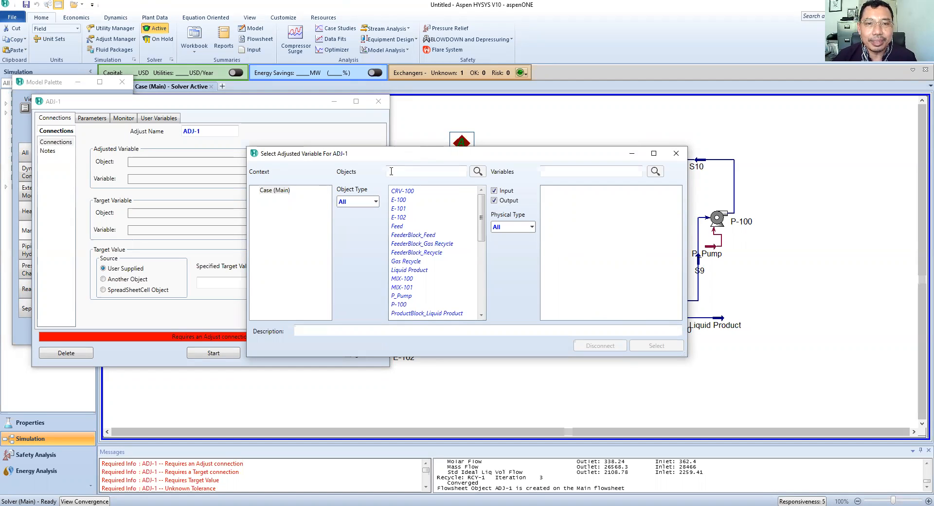
pyautogui.moveTo(402, 153); pyautogui.dragTo(439, 141)
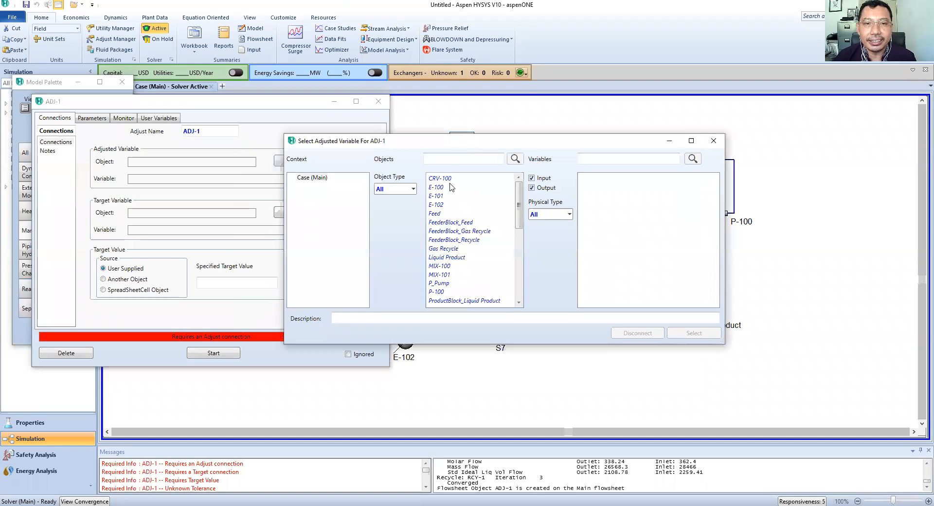
pyautogui.click(406, 189)
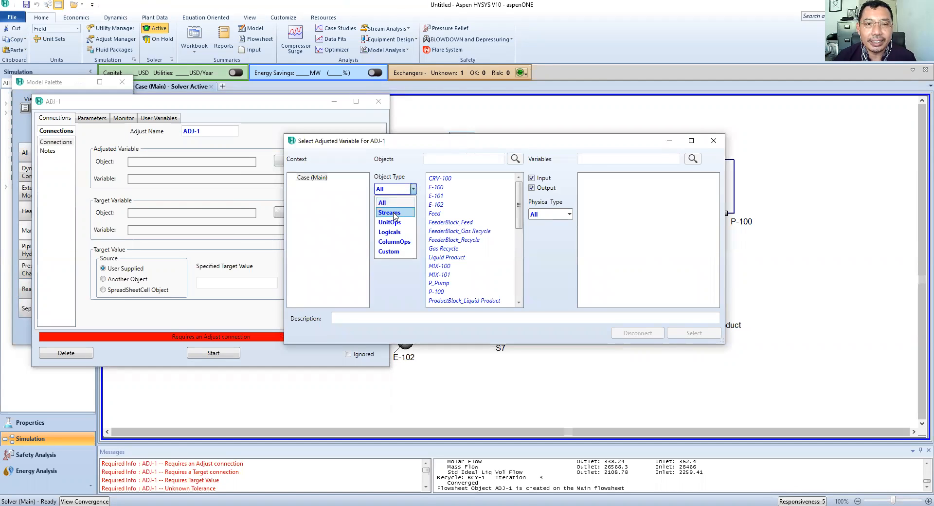
pyautogui.click(394, 213)
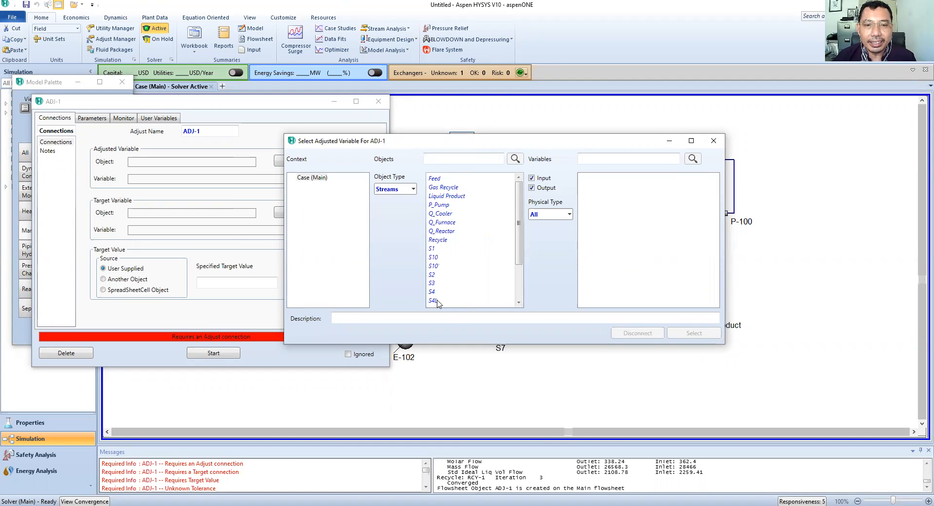
pyautogui.scroll(-1, 434, 286)
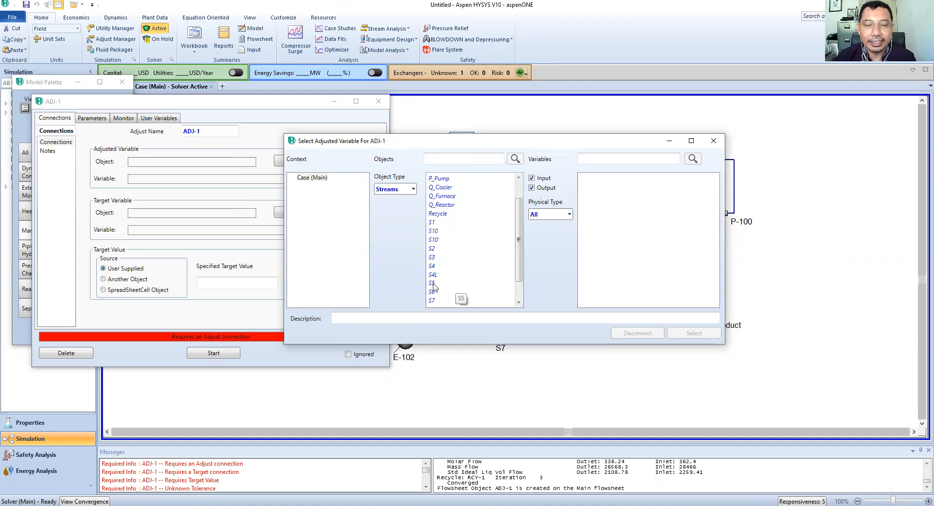
pyautogui.click(433, 283)
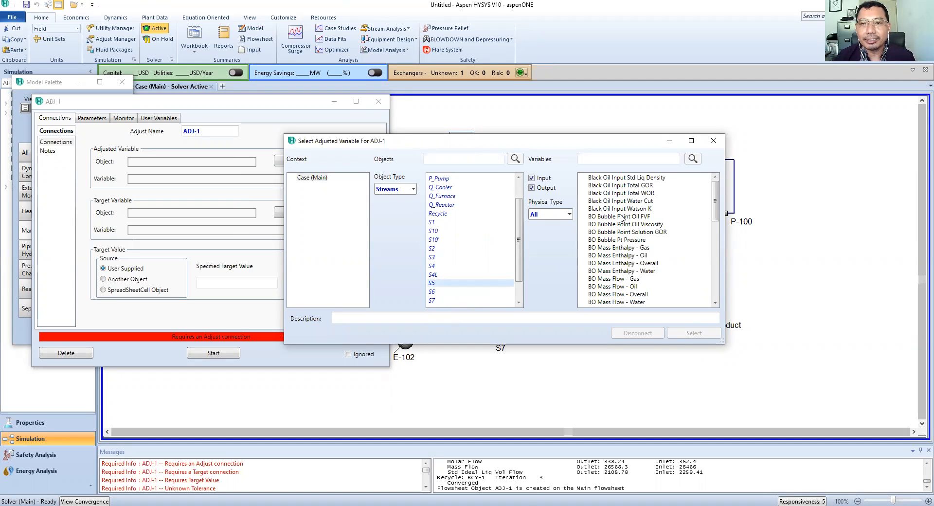
pyautogui.scroll(-2, 641, 216)
pyautogui.scroll(-9, 642, 215)
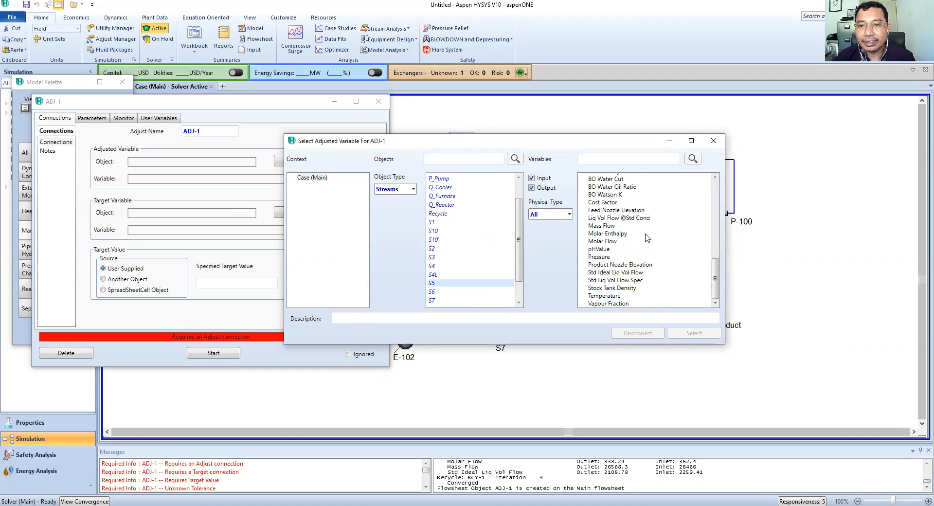
pyautogui.click(610, 298)
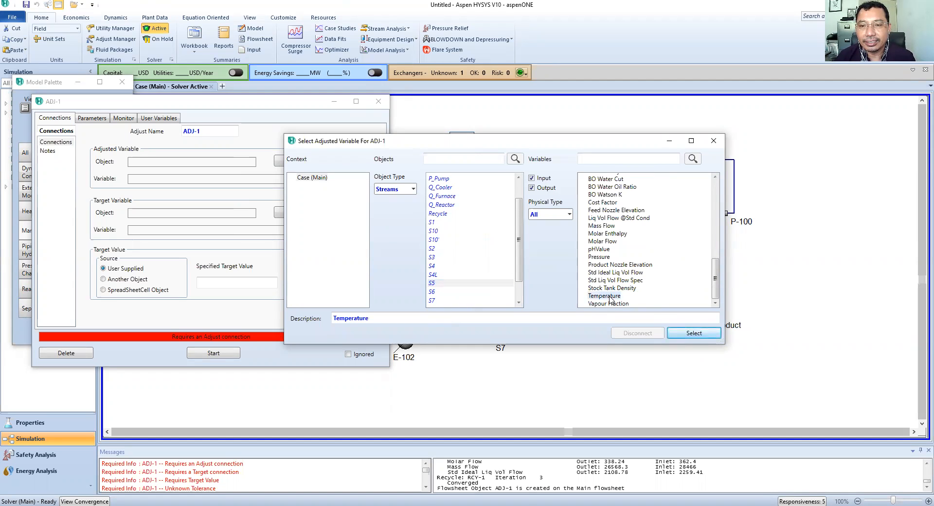
pyautogui.click(694, 336)
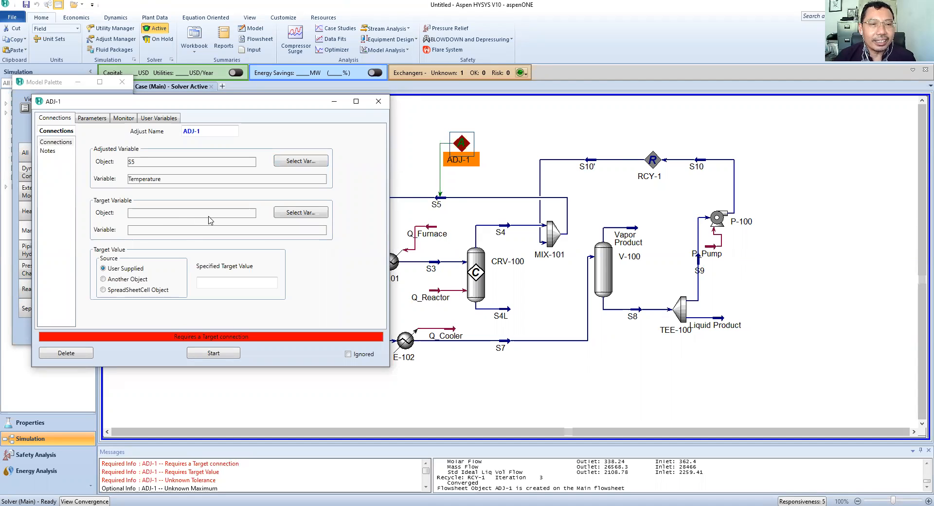
# Disconnect the S5 temperature from ADJ-1's adjusted variable.
pyautogui.click(300, 164)
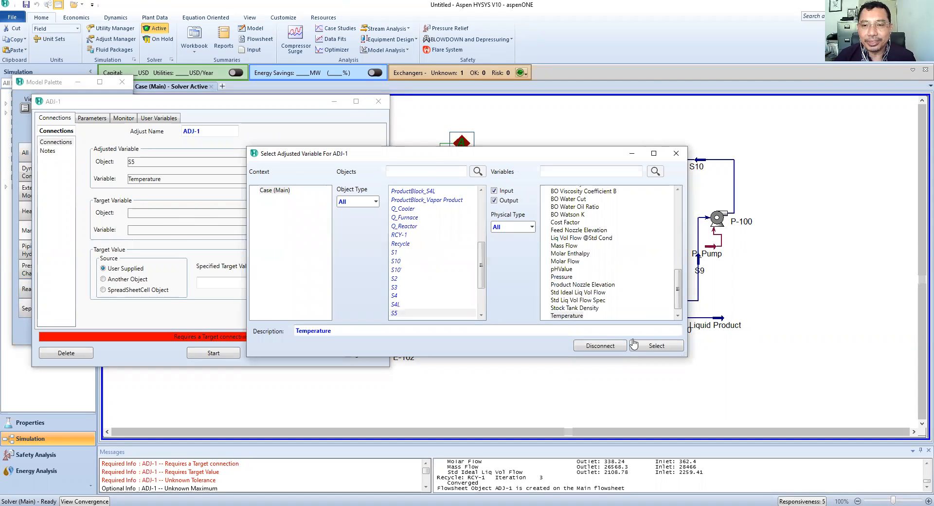
pyautogui.click(675, 155)
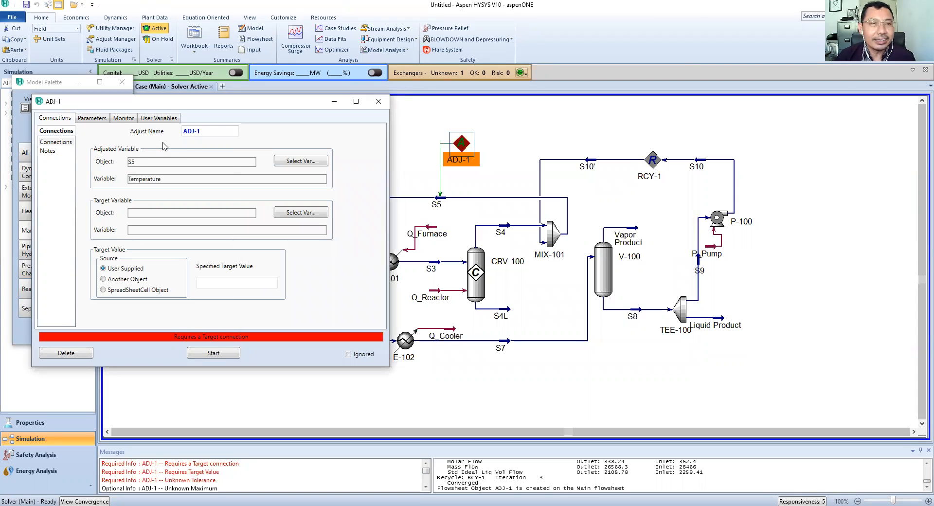
pyautogui.click(296, 164)
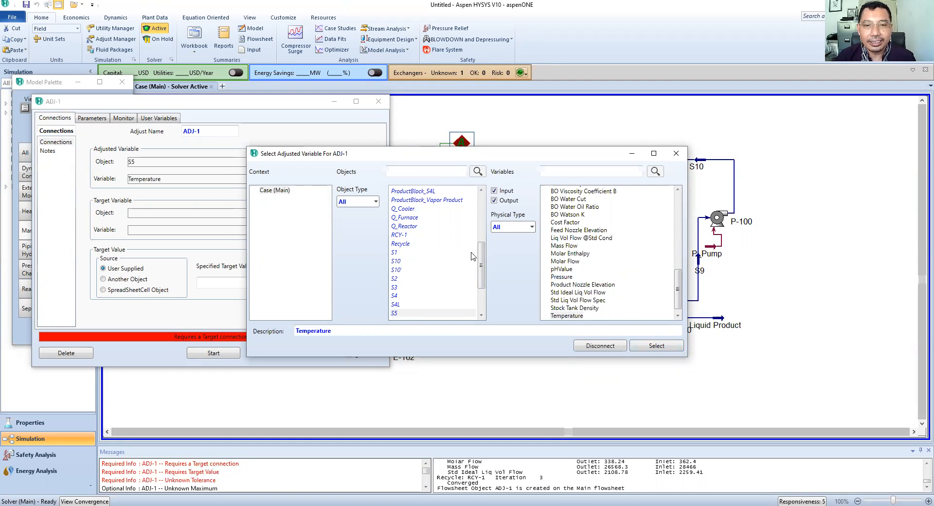
pyautogui.moveTo(483, 260); pyautogui.dragTo(490, 243)
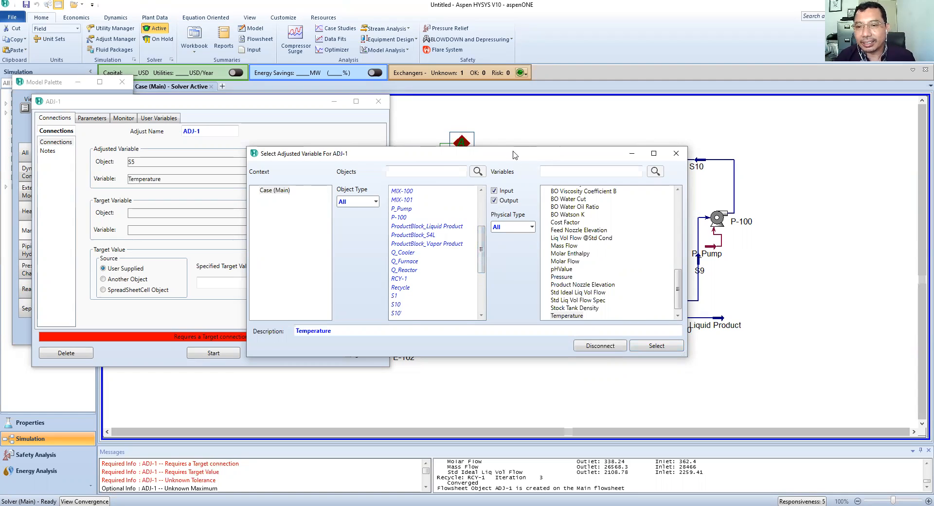
pyautogui.moveTo(516, 154); pyautogui.dragTo(443, 154)
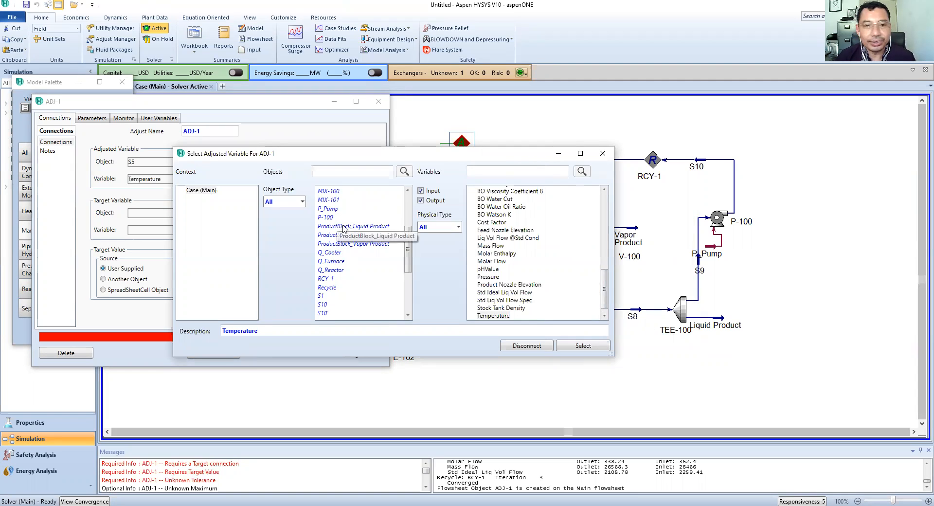
pyautogui.scroll(-4, 342, 228)
pyautogui.click(329, 296)
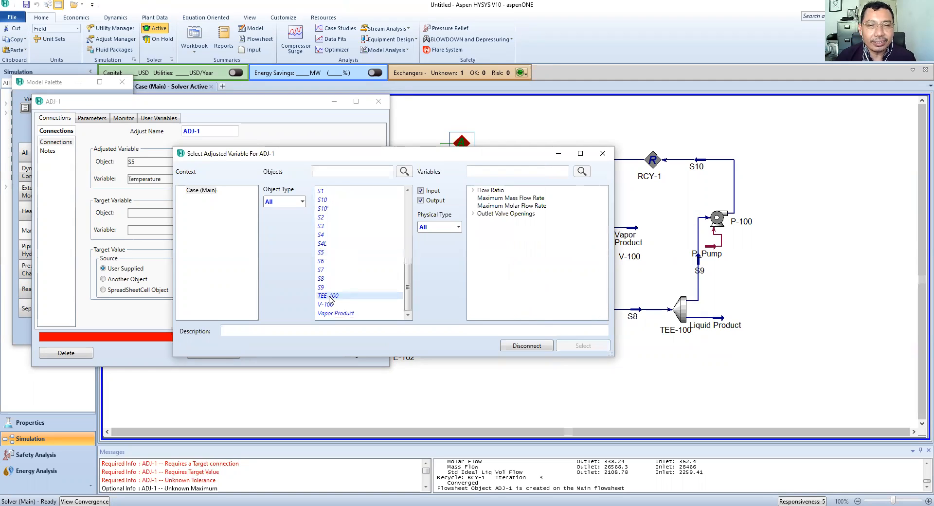
pyautogui.click(490, 191)
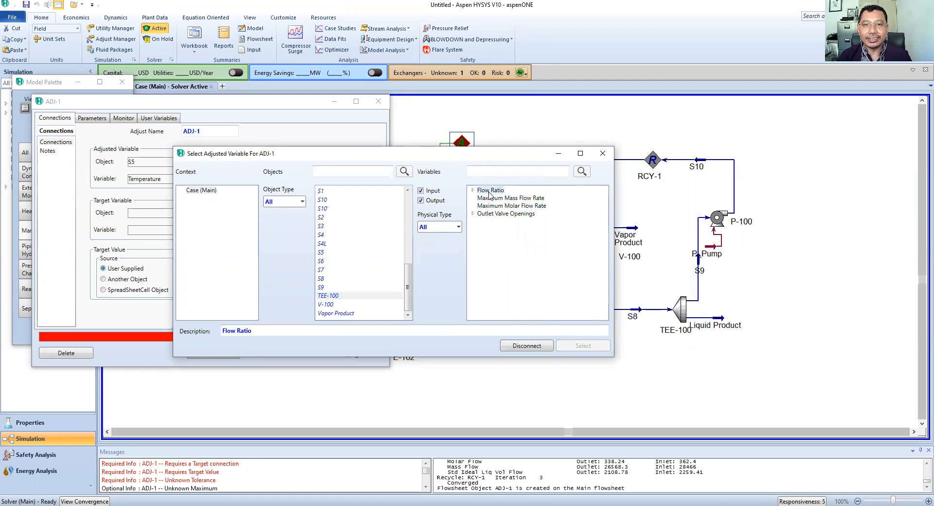
pyautogui.click(528, 346)
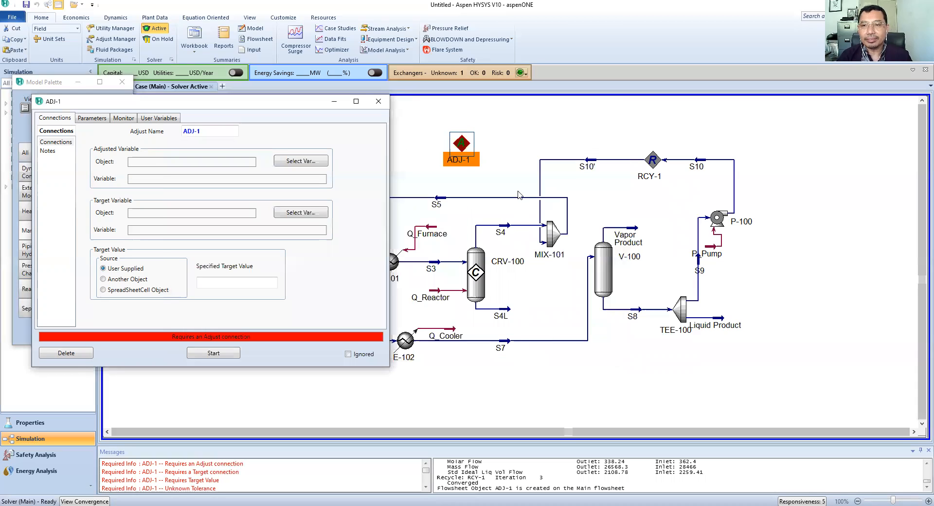
pyautogui.click(506, 158)
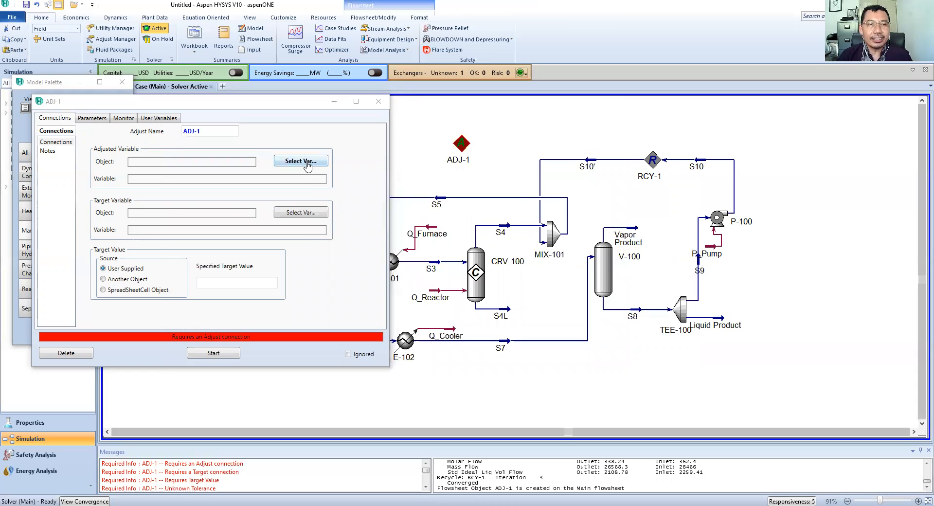
# Assign Flow Ratio_1 of tee TEE-100 as the adjusted variable of ADJ-1.
pyautogui.click(307, 166)
pyautogui.scroll(-5, 420, 299)
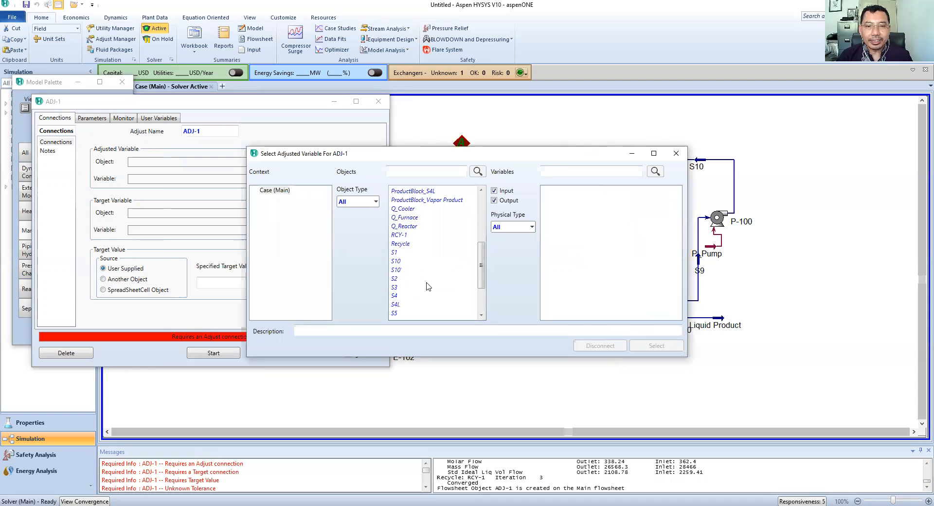
pyautogui.click(411, 296)
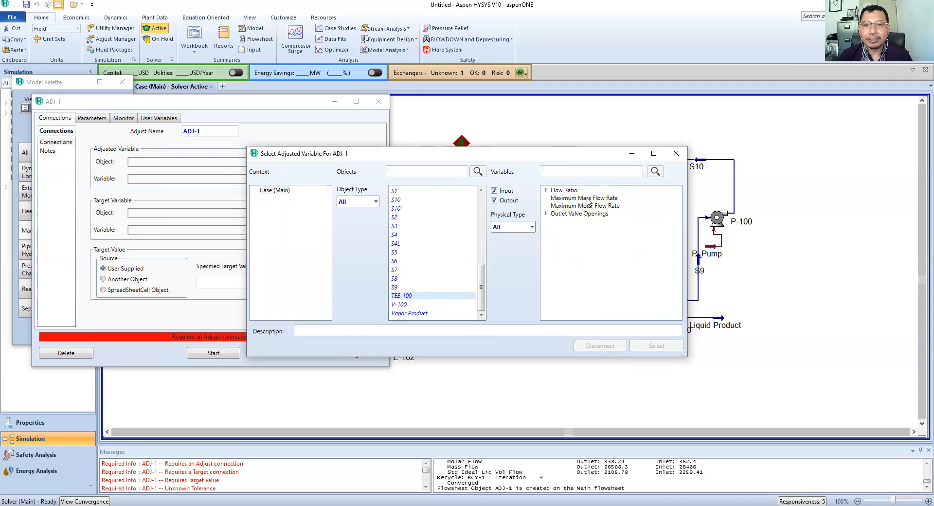
pyautogui.click(569, 190)
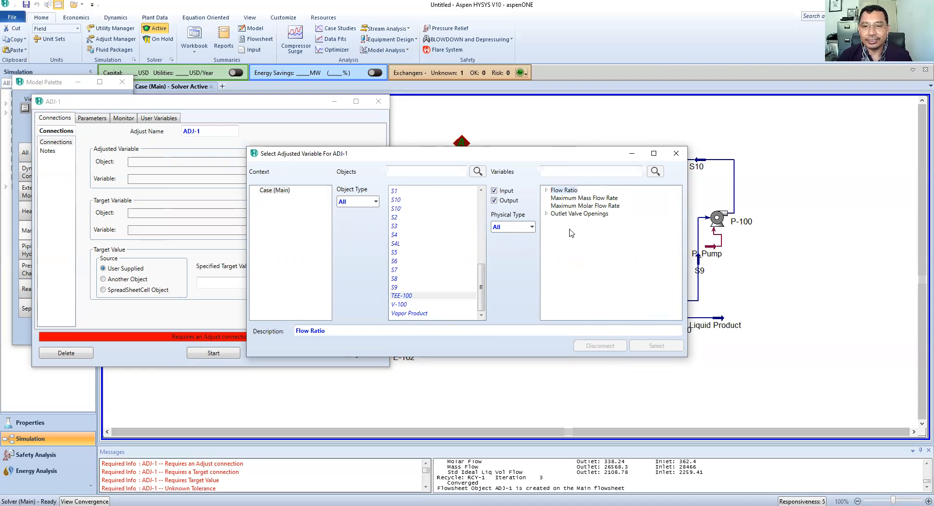
pyautogui.click(411, 295)
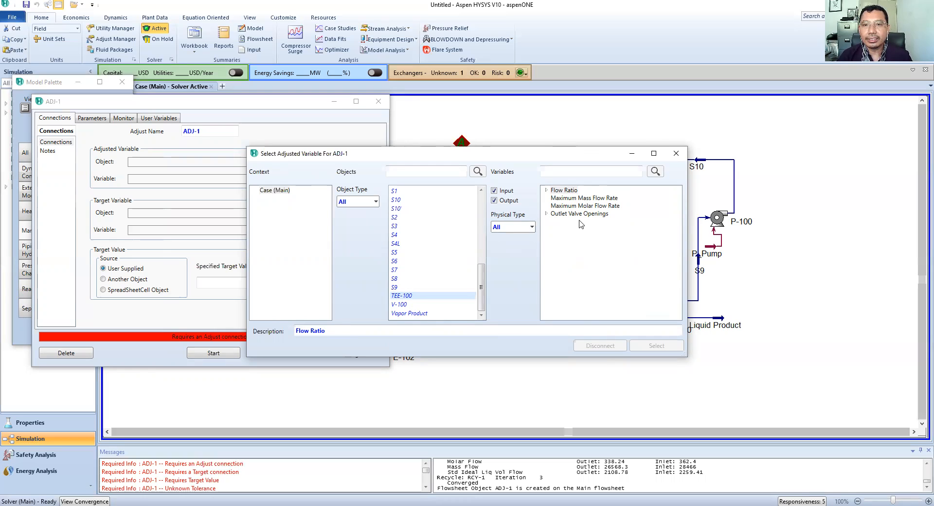
pyautogui.click(567, 199)
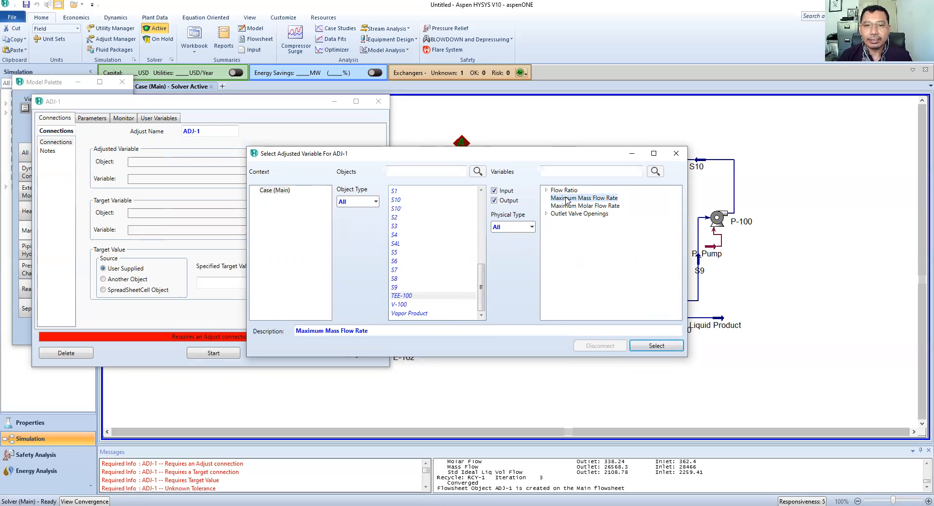
pyautogui.click(564, 191)
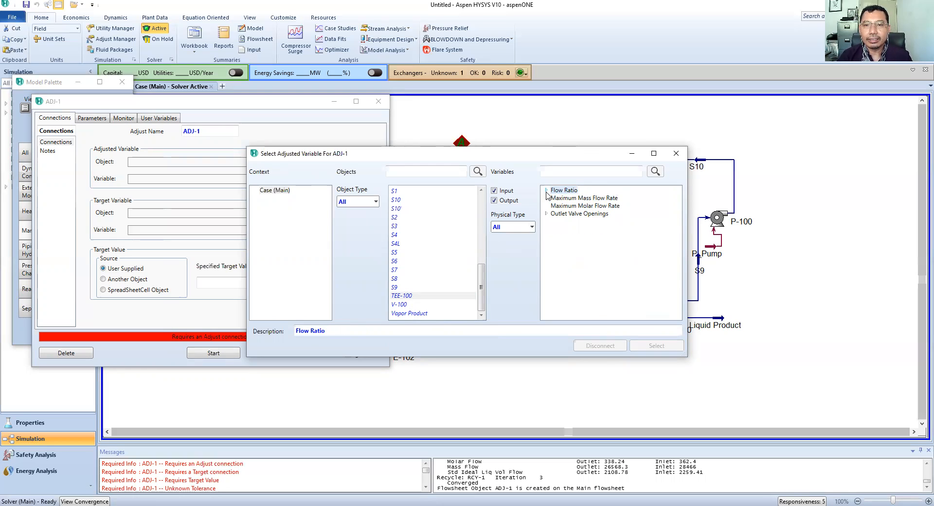
pyautogui.click(546, 190)
pyautogui.click(578, 198)
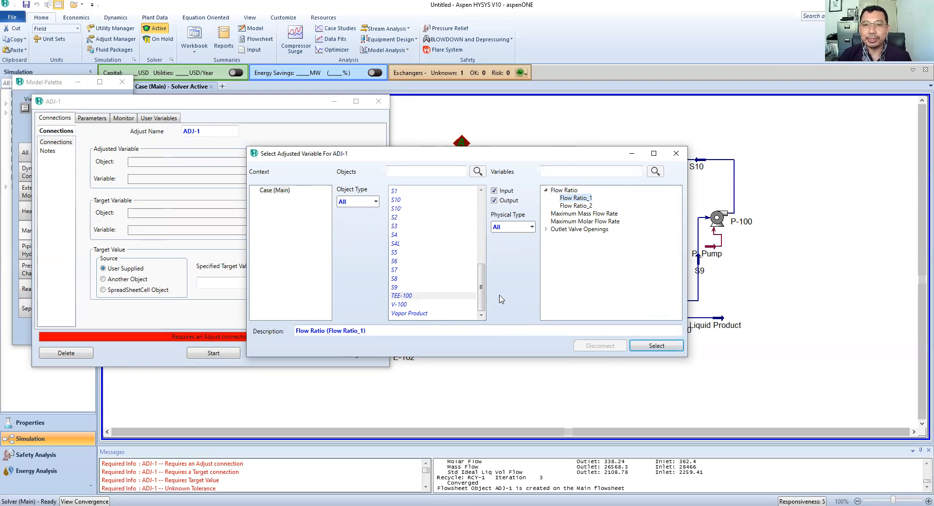
pyautogui.click(665, 345)
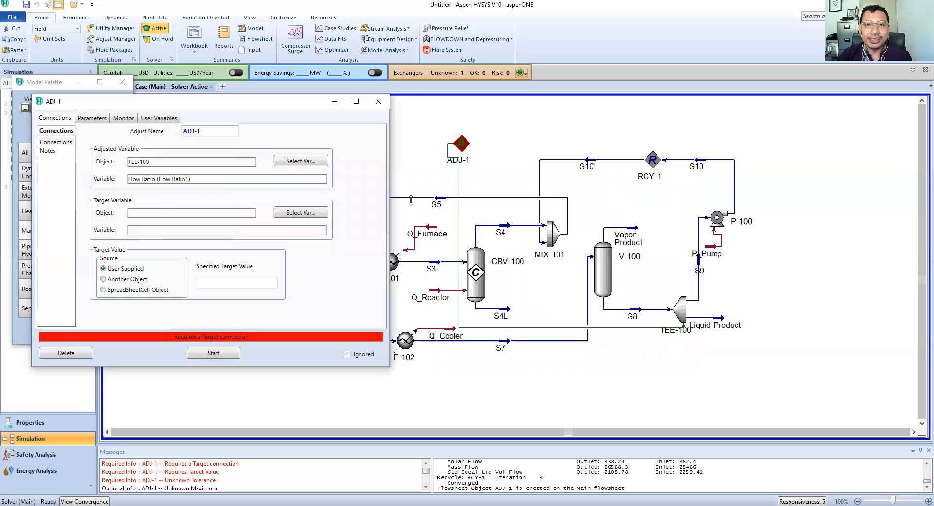
# Assign the Temperature of stream S5 as the target variable of ADJ-1.
pyautogui.click(300, 213)
pyautogui.click(375, 202)
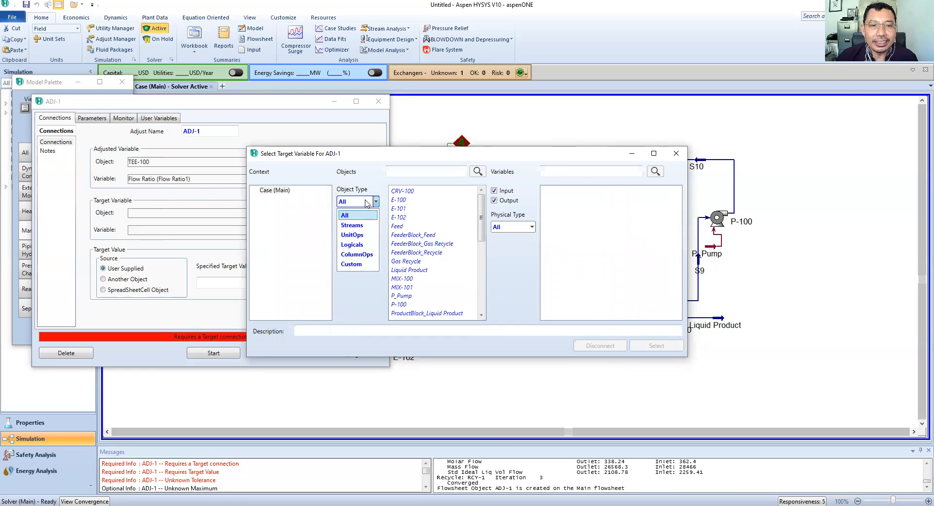
pyautogui.click(361, 225)
pyautogui.scroll(-1, 403, 313)
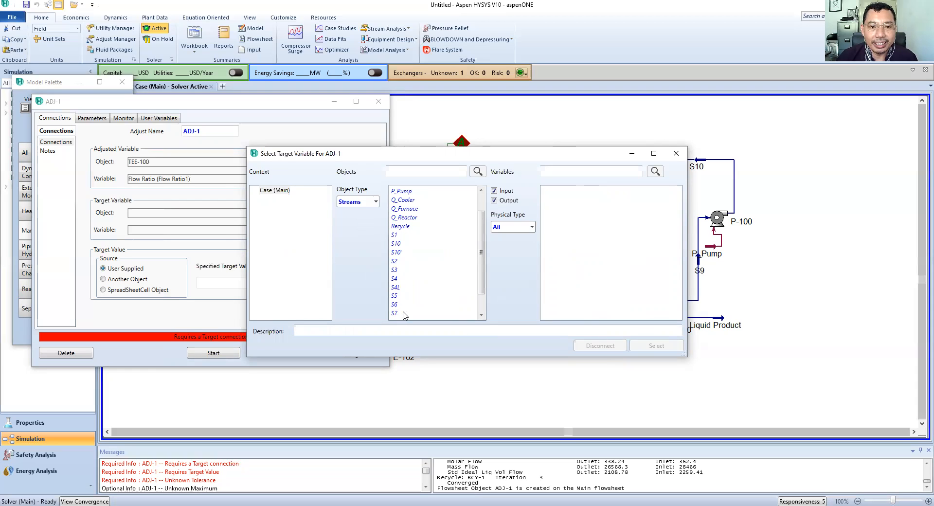
pyautogui.click(400, 295)
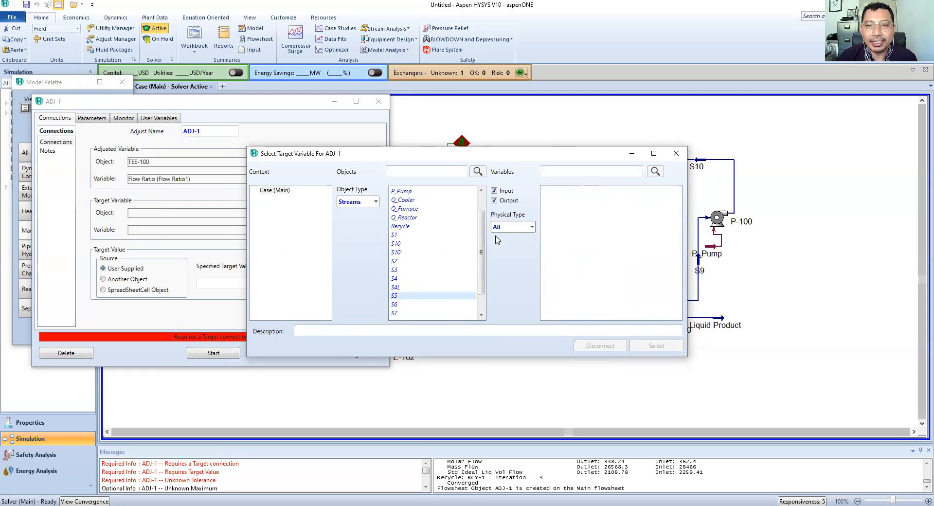
pyautogui.scroll(-20, 588, 281)
pyautogui.scroll(-20, 589, 280)
pyautogui.scroll(-2, 590, 288)
pyautogui.click(583, 271)
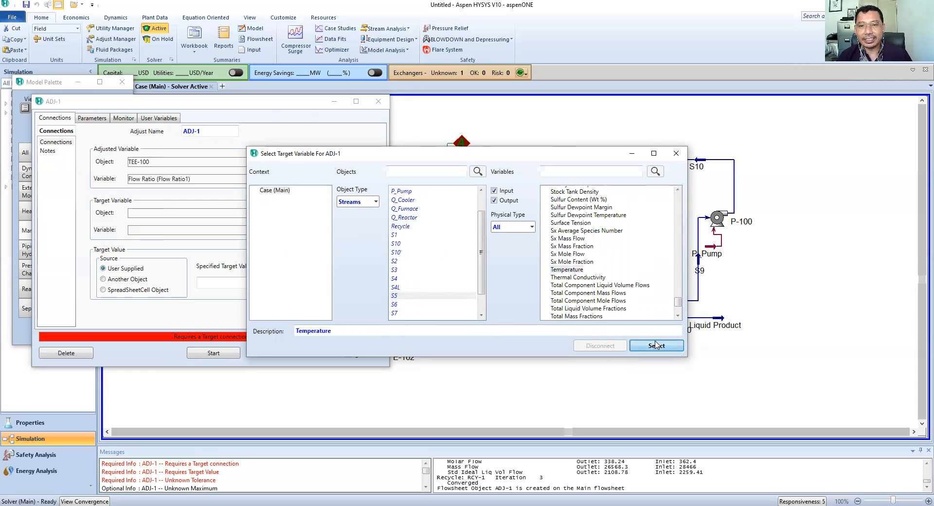
pyautogui.click(656, 345)
# Set ADJ-1's specified target value to 1150 F and start the solver, accepting further iterations at each limit.
pyautogui.click(229, 281)
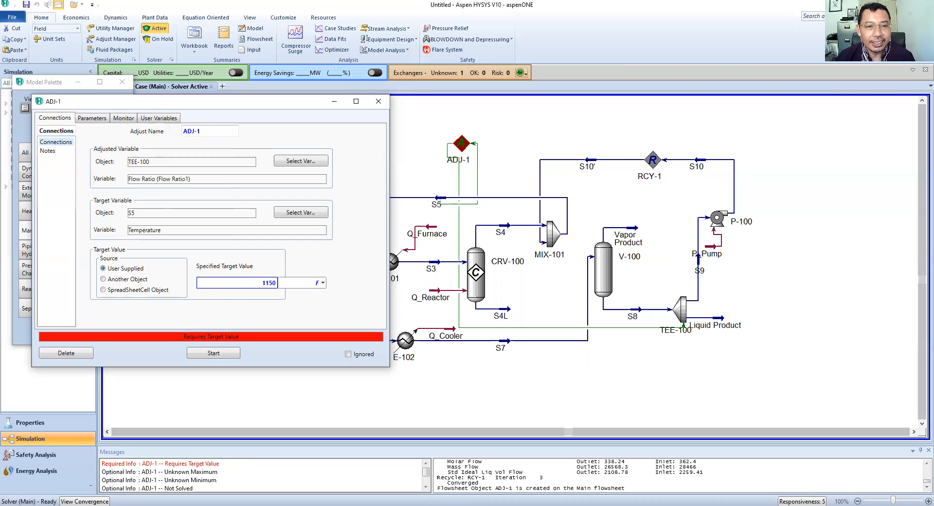
pyautogui.press('Return')
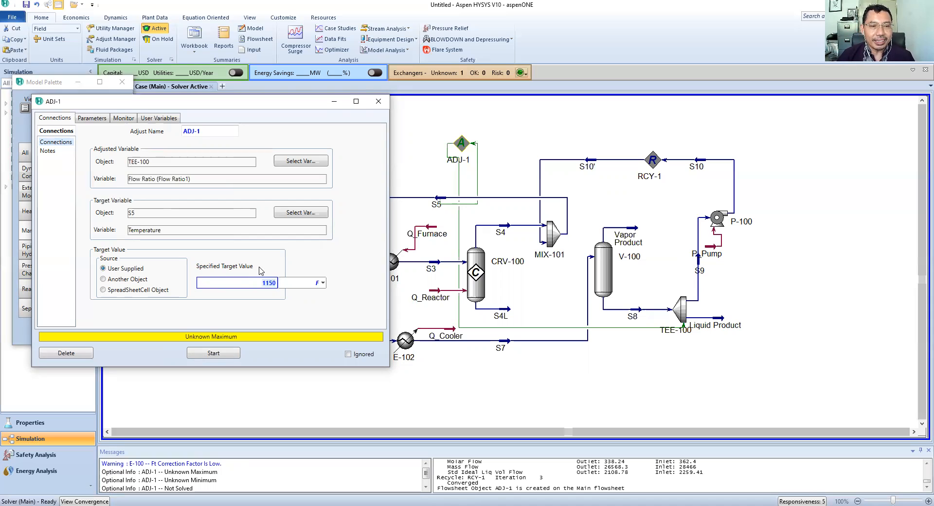
pyautogui.click(214, 352)
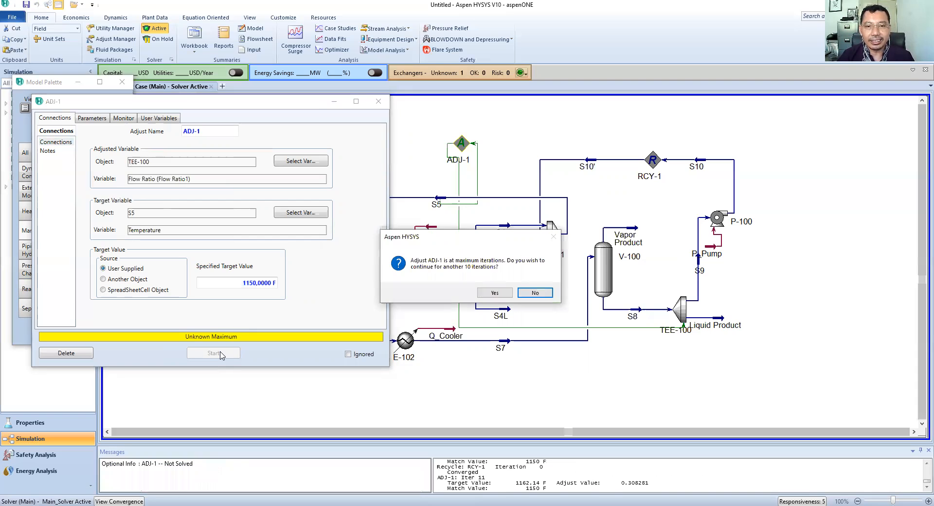
pyautogui.click(504, 294)
pyautogui.click(503, 293)
pyautogui.click(504, 294)
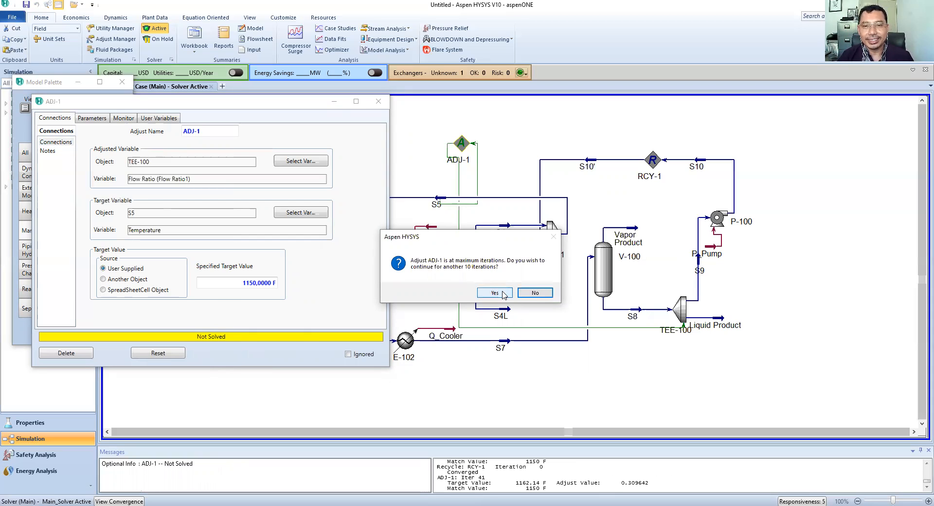
pyautogui.click(495, 293)
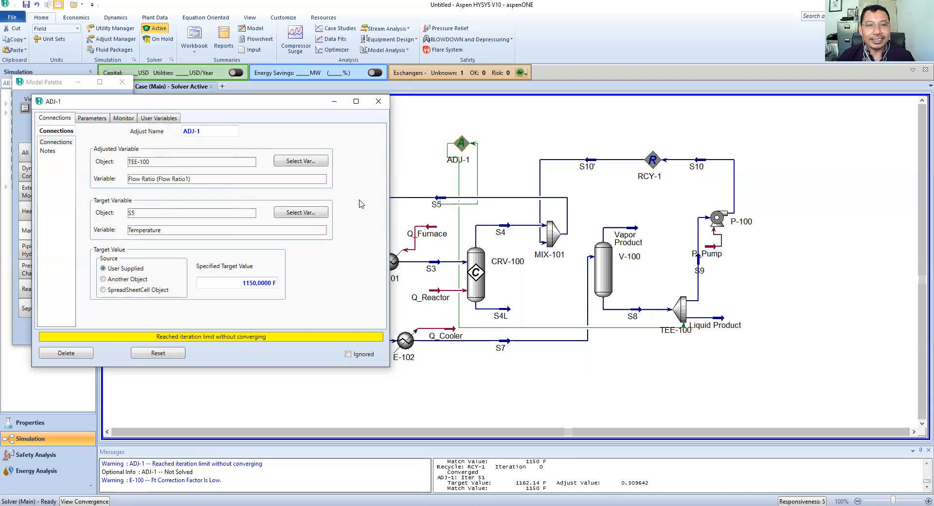
pyautogui.click(379, 102)
# Set the S9 flow ratio of tee TEE-100 to 0.4 as a new starting point for ADJ-1.
pyautogui.moveTo(450, 201)
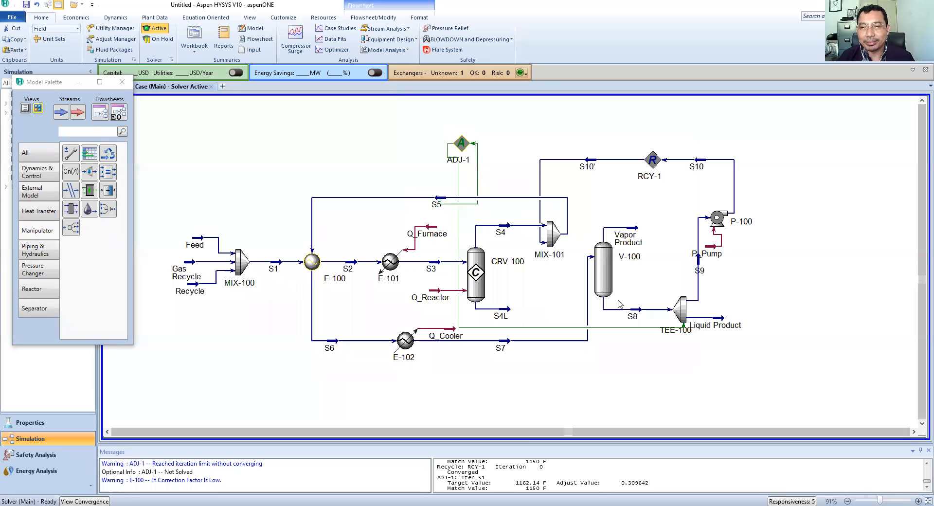
pyautogui.click(681, 313)
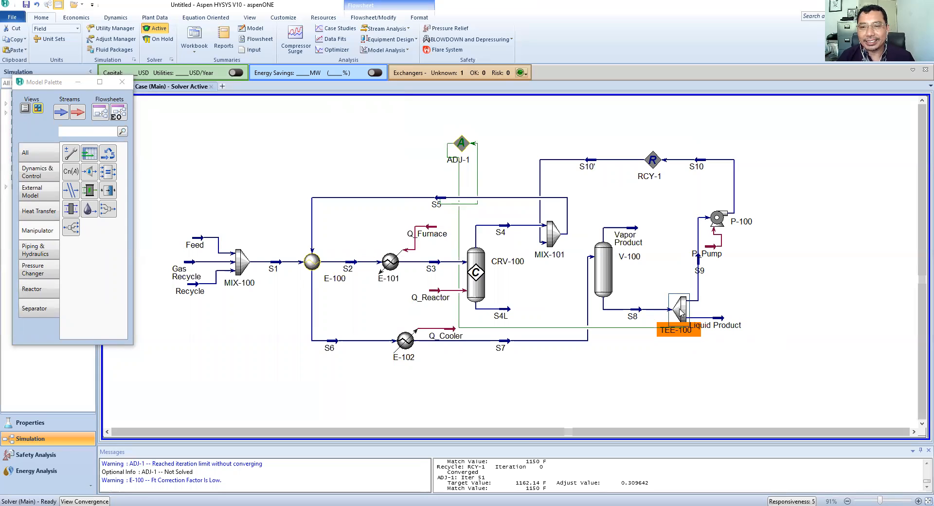
pyautogui.doubleClick(681, 314)
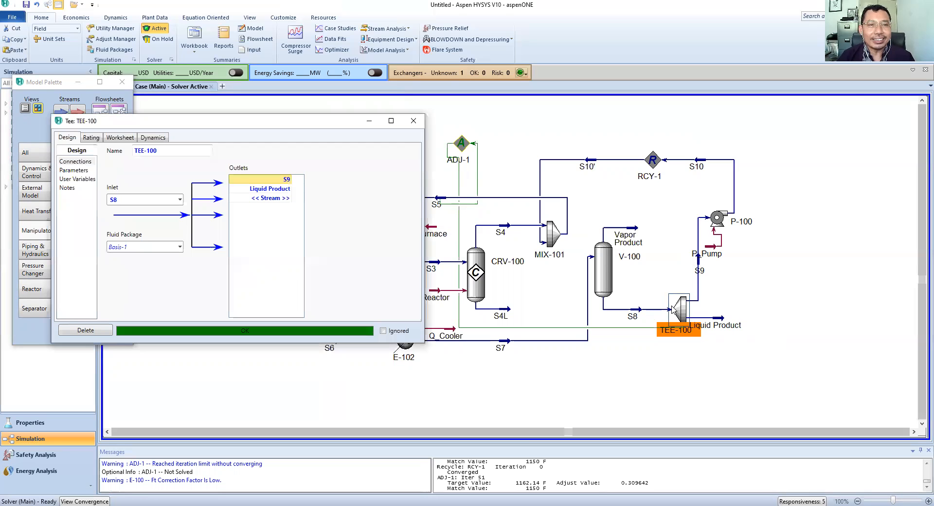
pyautogui.click(72, 170)
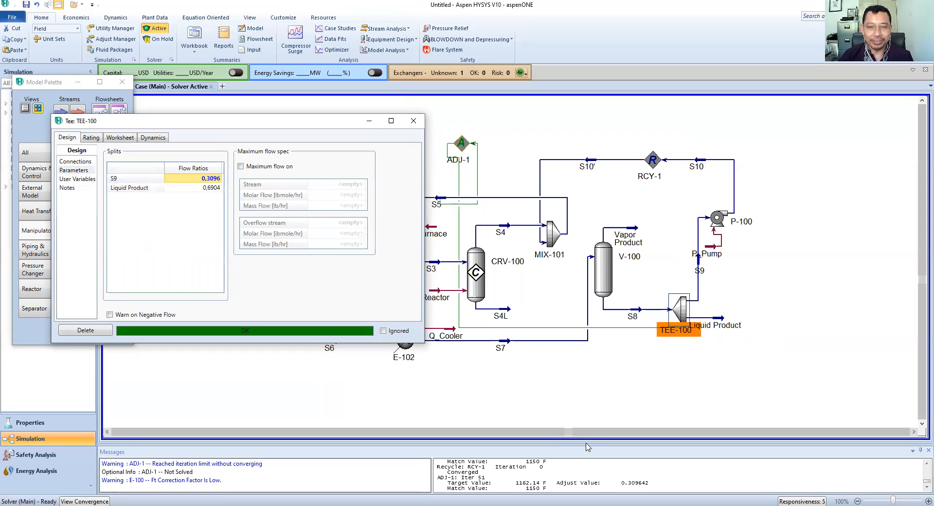
pyautogui.write('0')
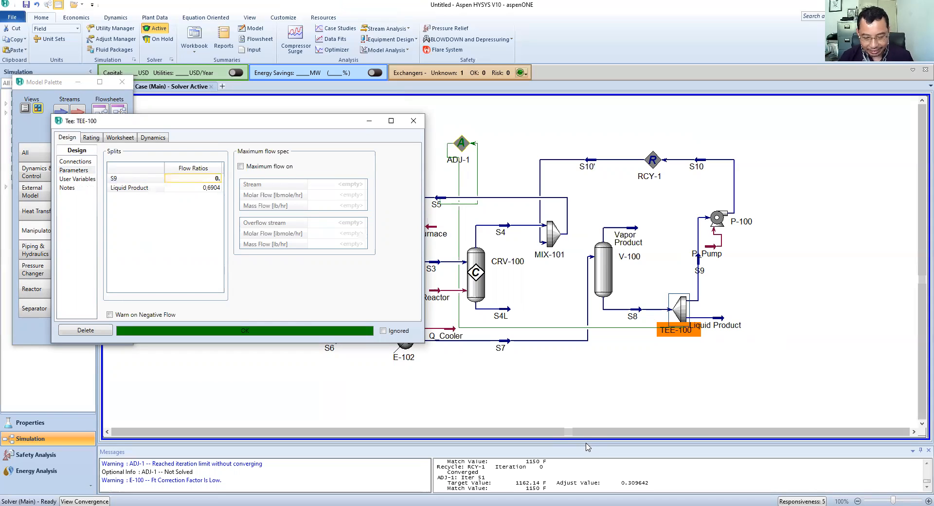
pyautogui.write('.4')
pyautogui.press('Return')
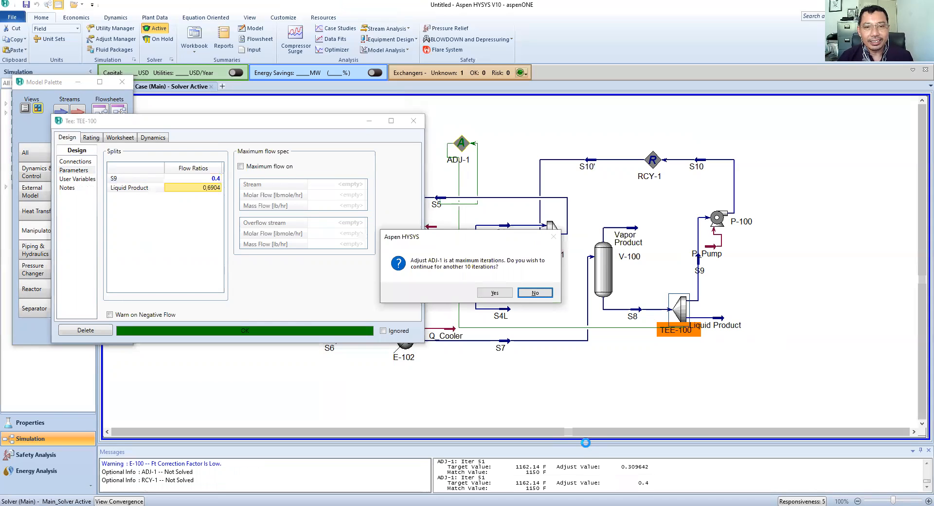
# Continue the ADJ-1 iterations from the 0.4 flow ratio for several rounds, finally declining any further iterations.
pyautogui.click(495, 293)
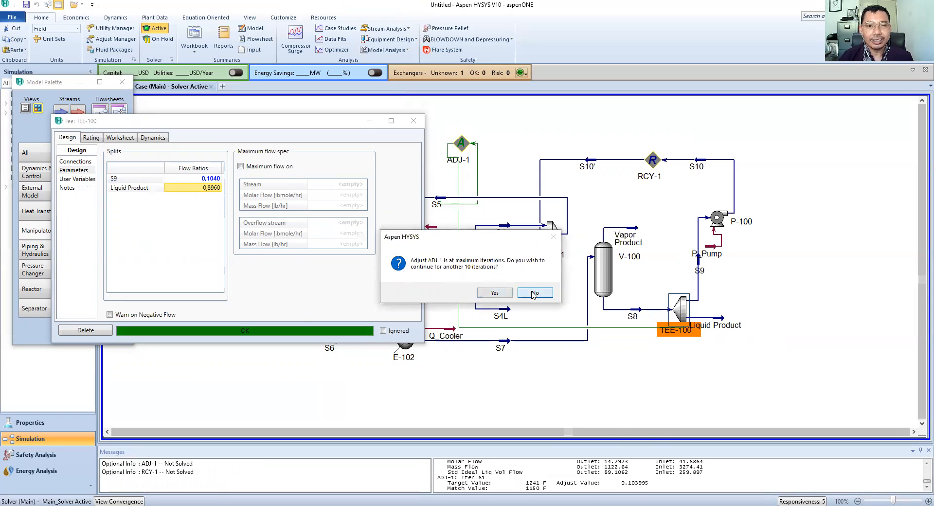
pyautogui.click(505, 294)
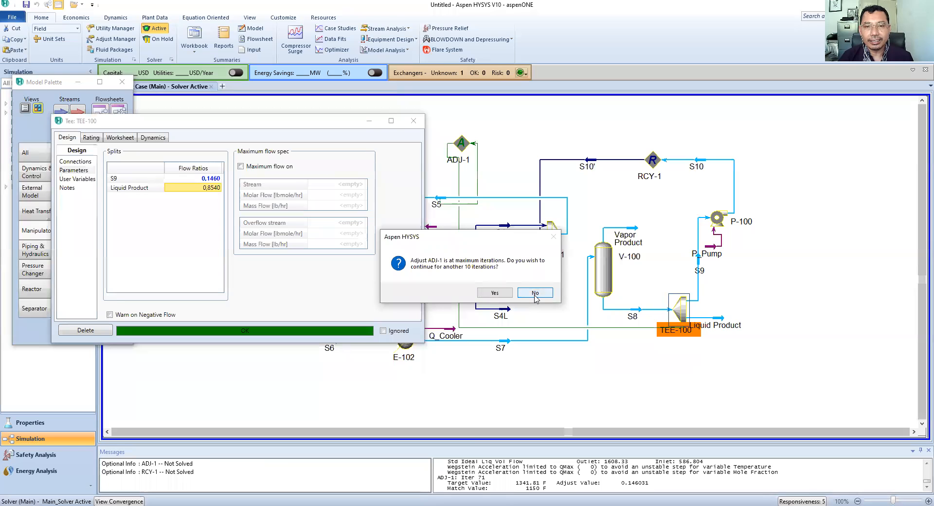
pyautogui.click(505, 293)
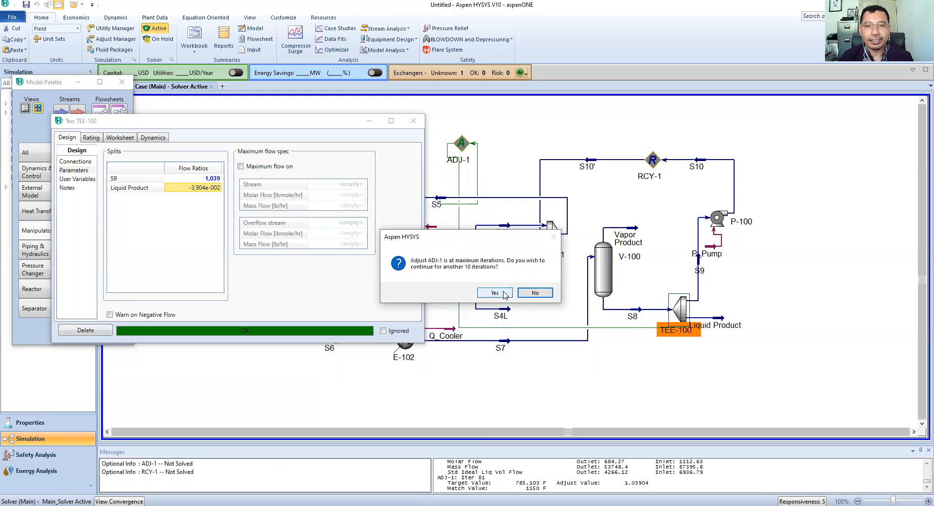
pyautogui.click(540, 294)
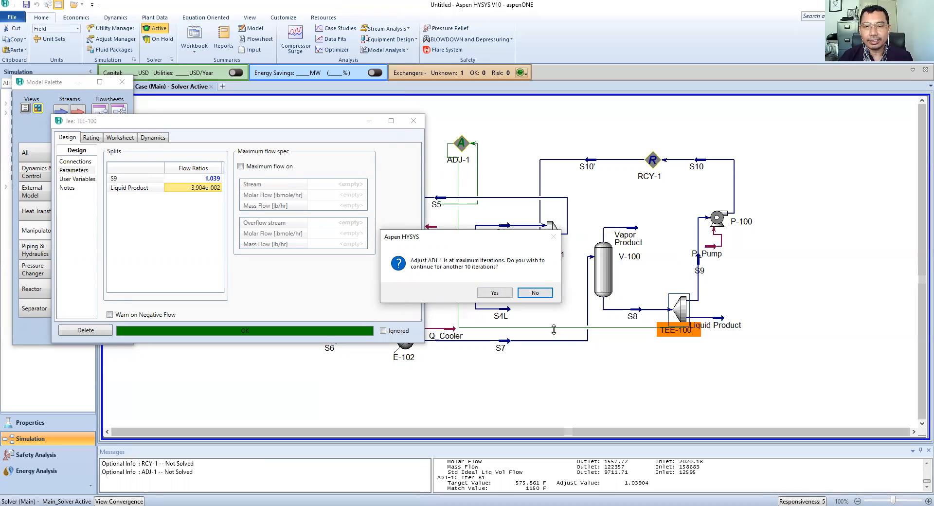
pyautogui.click(587, 399)
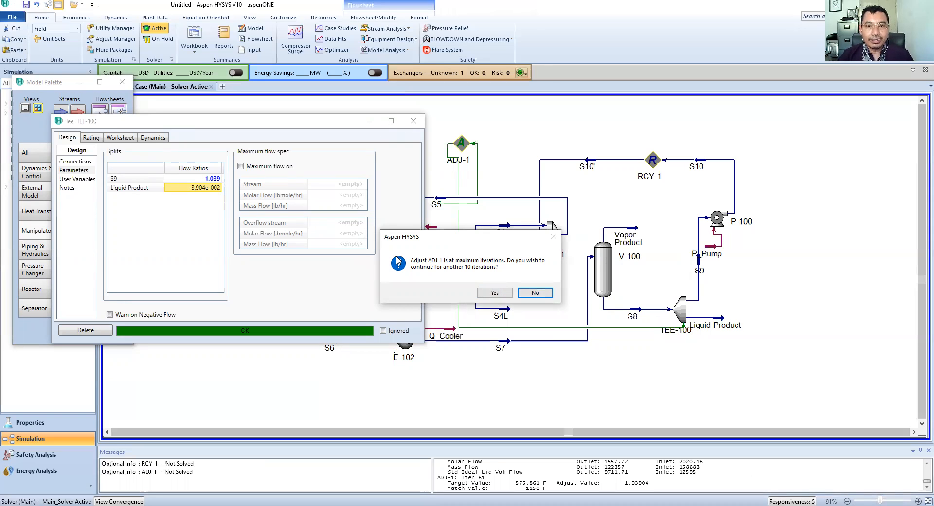
pyautogui.click(492, 293)
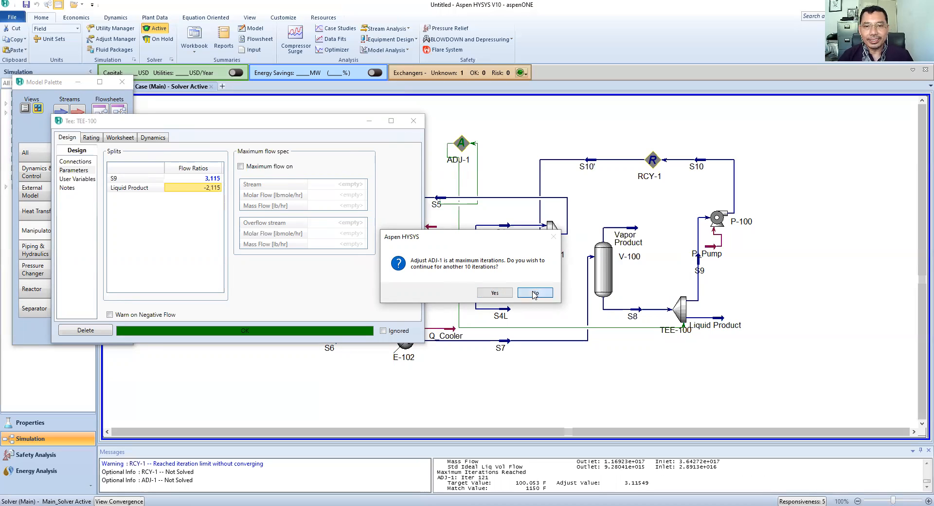
pyautogui.click(534, 293)
# Set the S9 flow ratio of tee TEE-100 to 0.6 as another starting point.
pyautogui.click(214, 179)
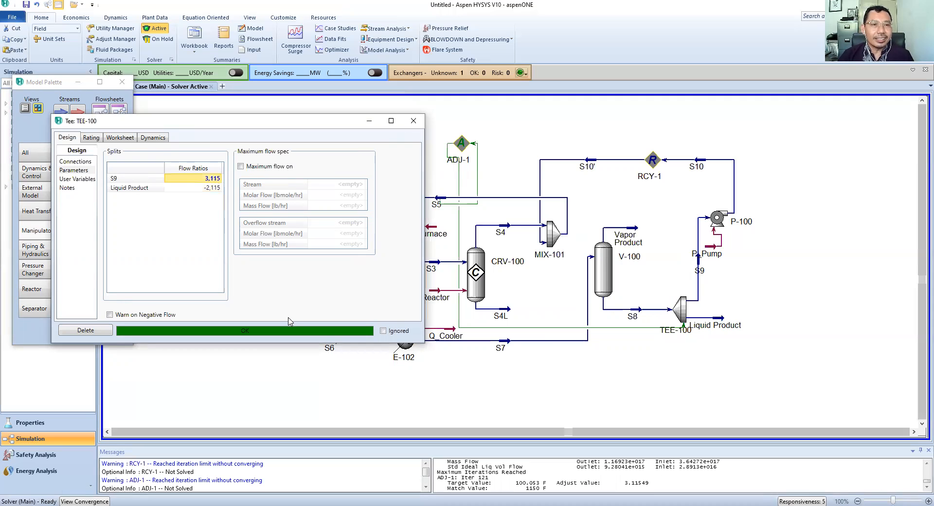
pyautogui.write('0')
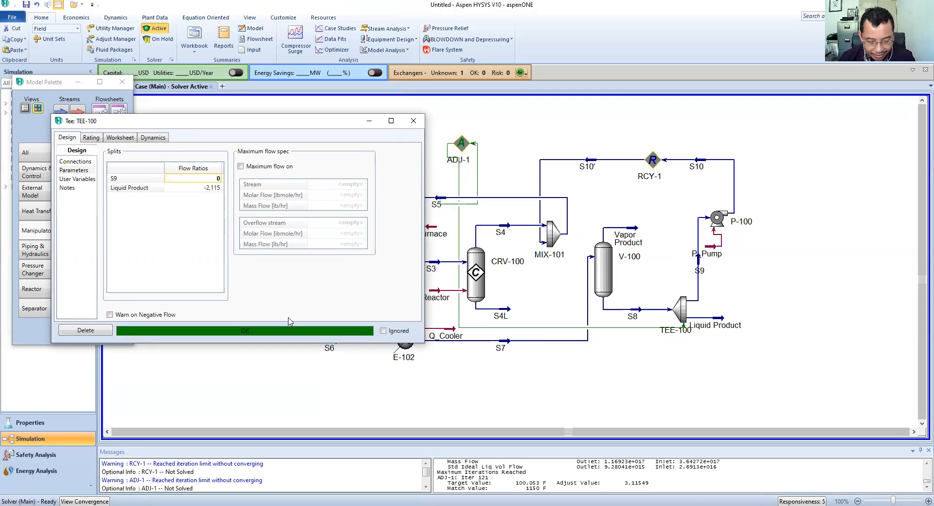
pyautogui.write('.6')
pyautogui.press('Return')
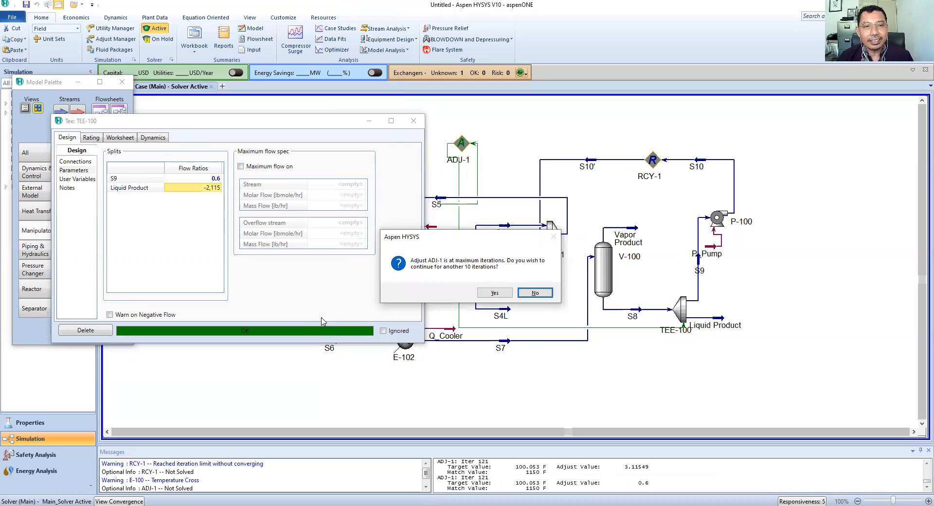
# Run further ADJ-1 iterations from the 0.6 flow ratio, stop at the iteration limit and close the TEE-100 window.
pyautogui.click(490, 293)
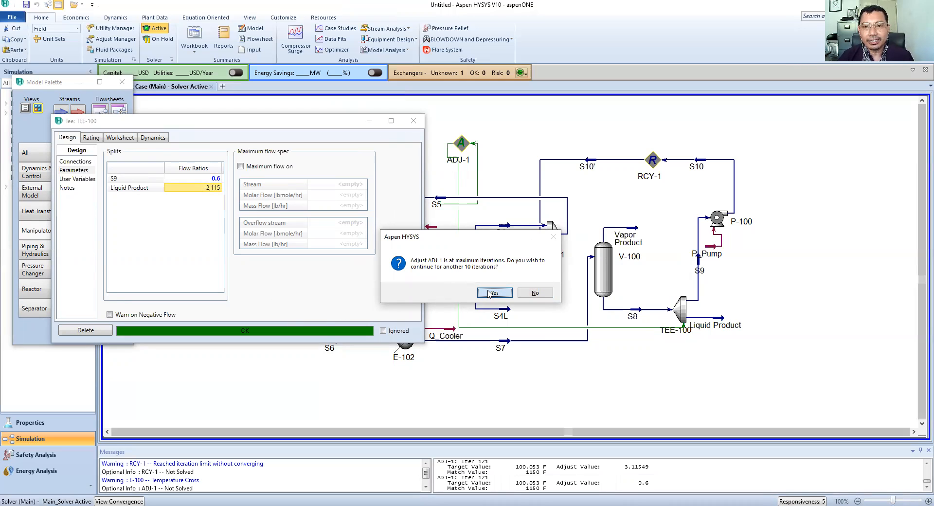
pyautogui.click(490, 292)
pyautogui.click(490, 293)
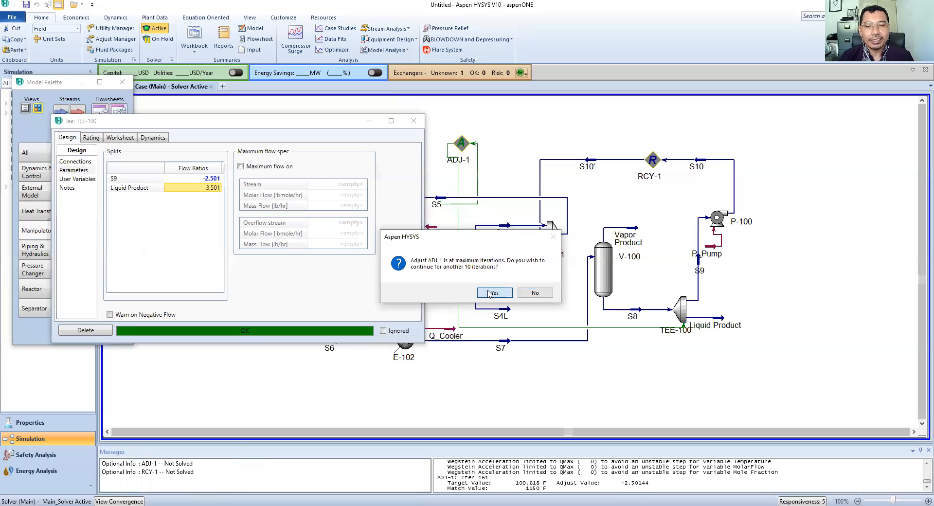
pyautogui.click(491, 293)
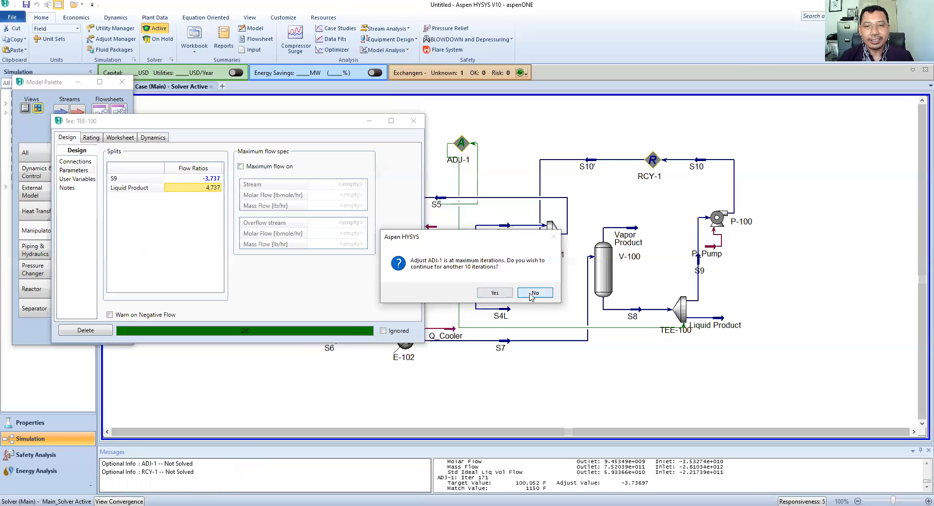
pyautogui.click(534, 295)
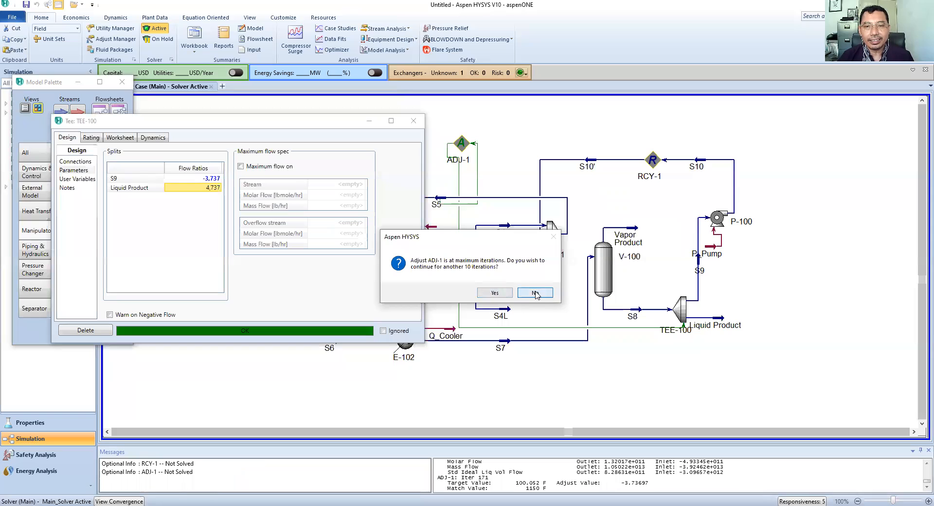
pyautogui.click(536, 293)
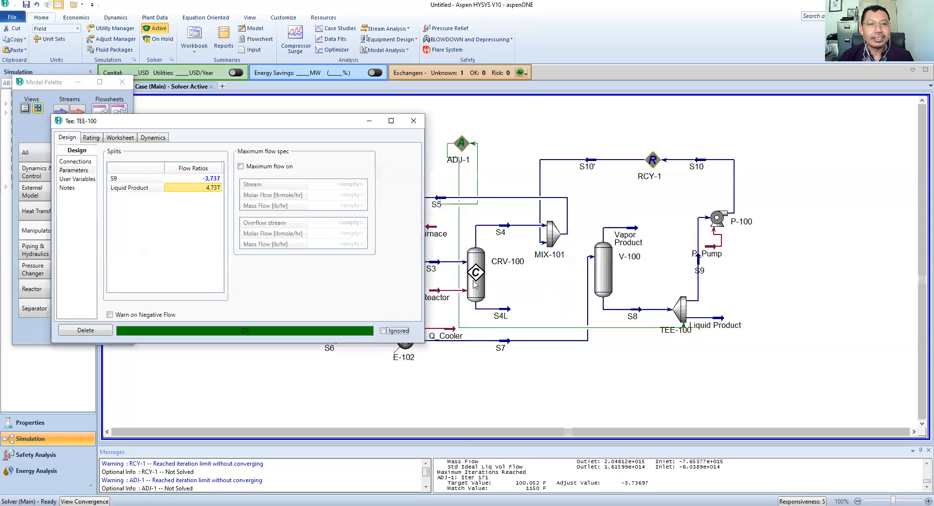
pyautogui.click(412, 122)
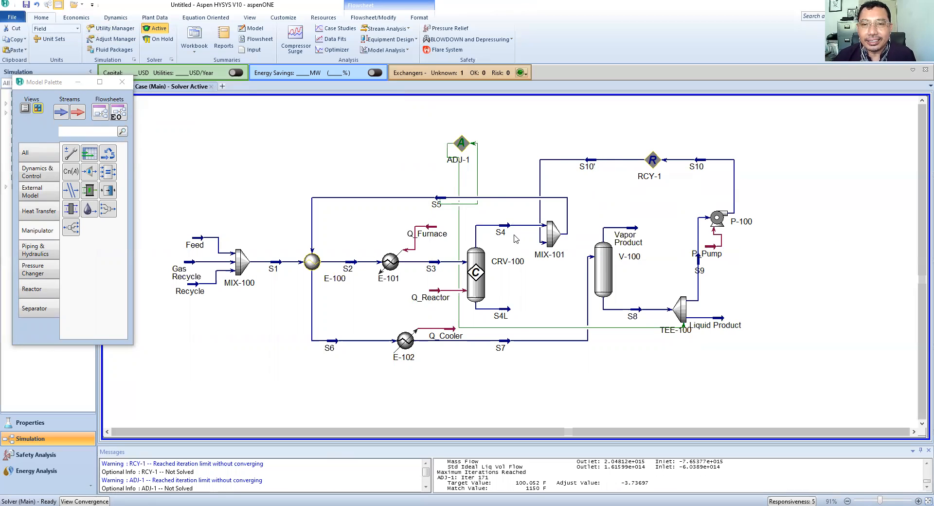
# Set the S9 flow ratio of tee TEE-100 to 0.1, accept one more round of ADJ-1 iterations and decline further ones.
pyautogui.moveTo(449, 202)
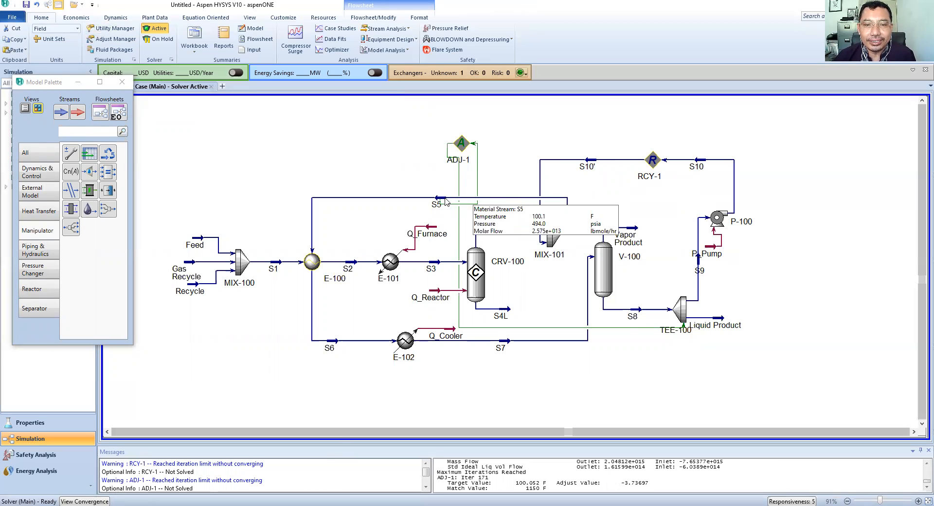
pyautogui.click(681, 315)
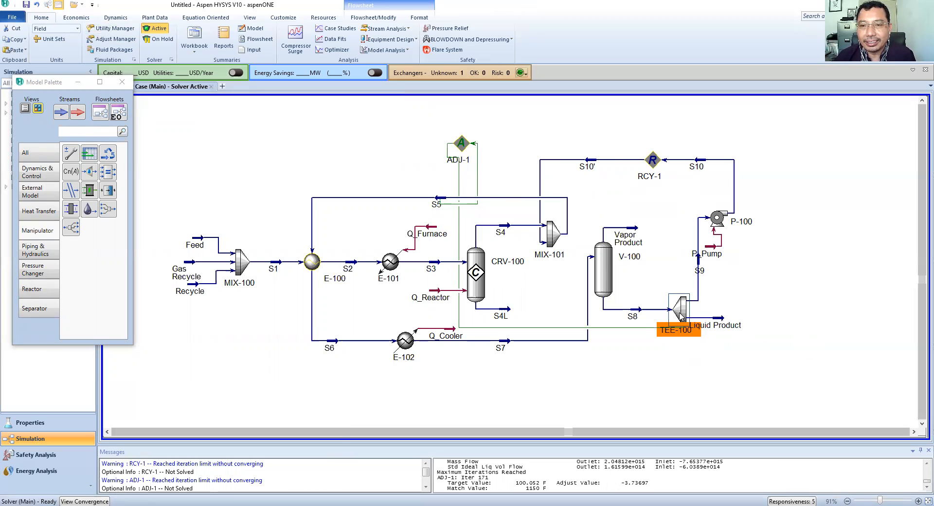
pyautogui.doubleClick(681, 315)
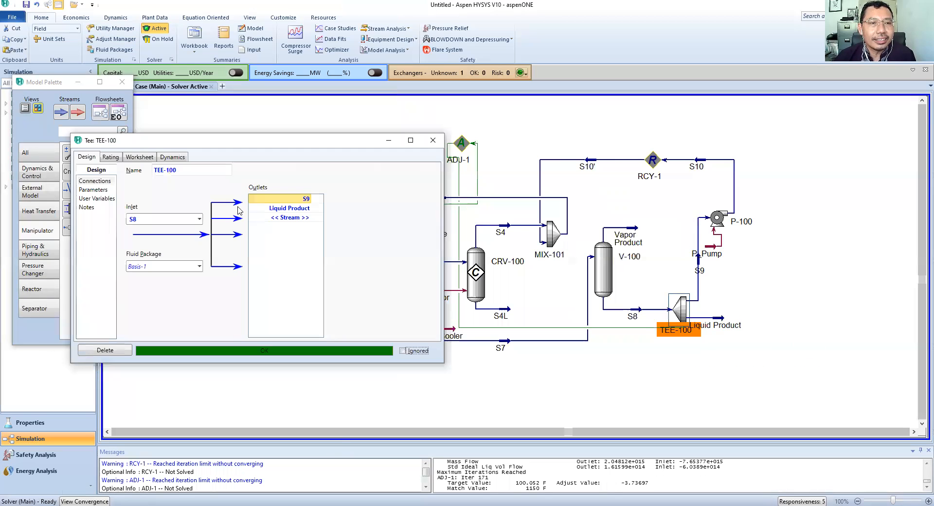
pyautogui.click(94, 190)
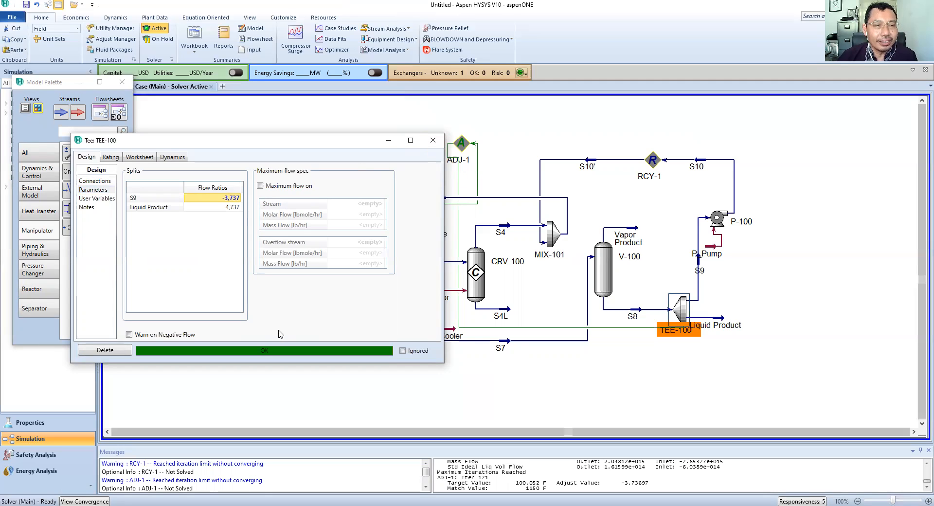
pyautogui.write('0')
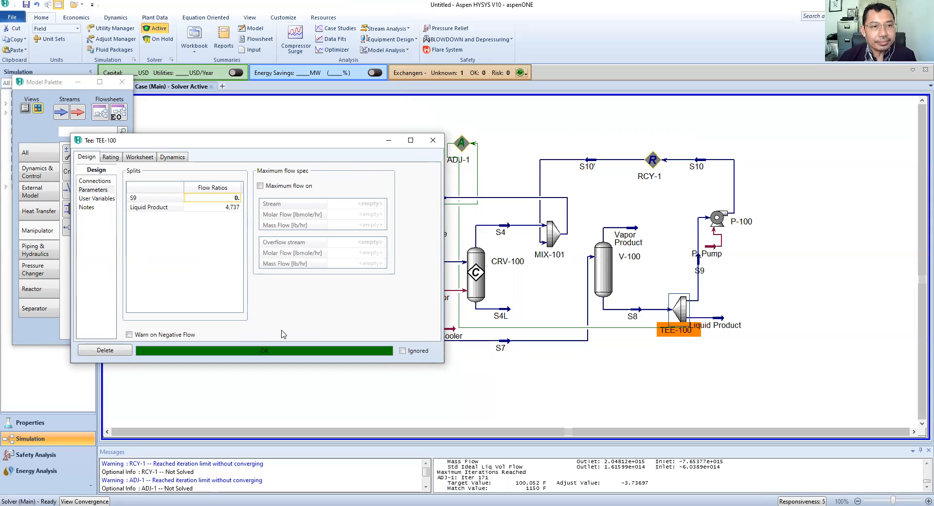
pyautogui.write('.1')
pyautogui.press('Return')
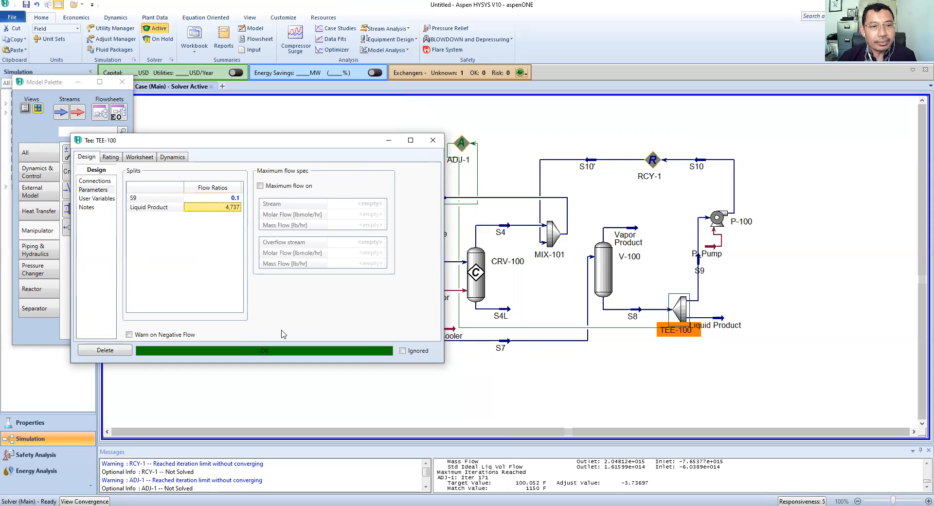
pyautogui.click(505, 293)
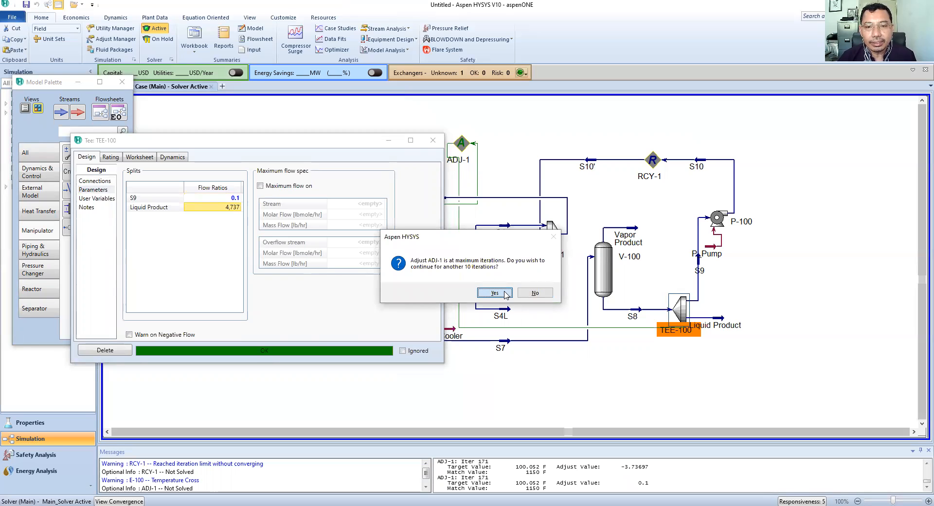
pyautogui.click(531, 293)
# Set the S9 flow ratio of TEE-100 to 0.4 to restart ADJ-1 from that value.
pyautogui.click(226, 199)
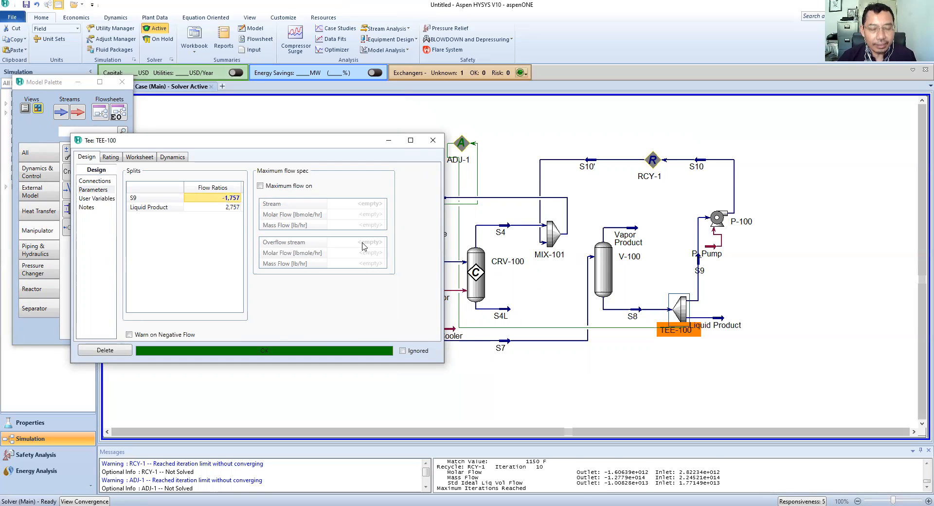
pyautogui.write('0')
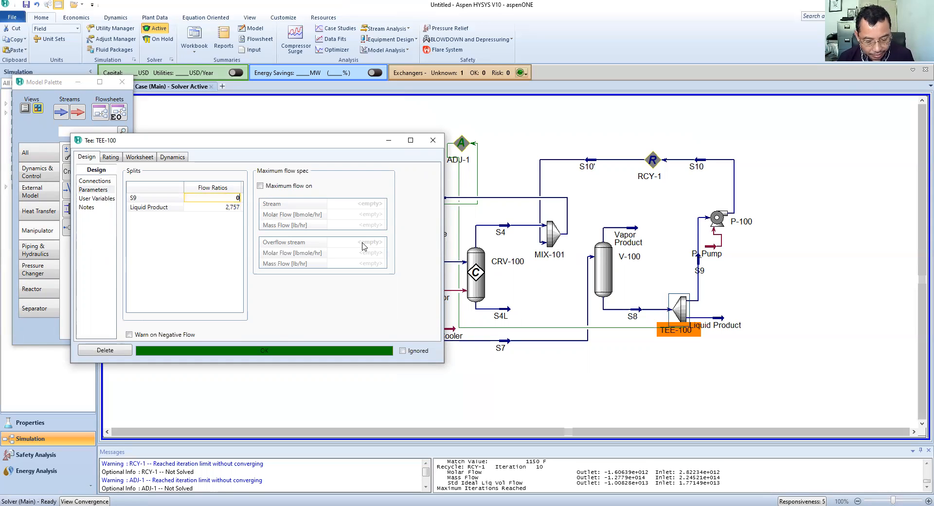
pyautogui.write('.')
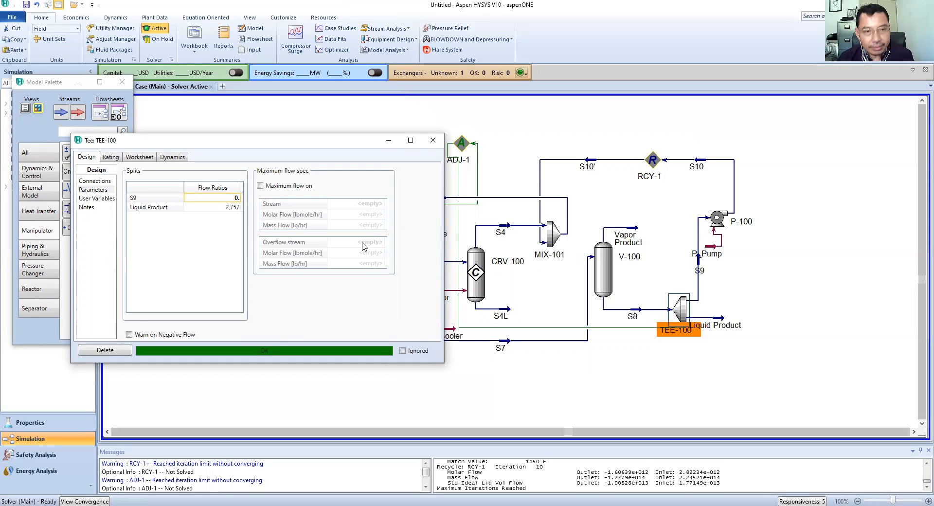
pyautogui.write('4')
pyautogui.press('Return')
# Continue the ADJ-1 iterations from the 0.4 starting ratio for a few rounds, decline any more and close the TEE-100 window.
pyautogui.click(493, 293)
pyautogui.click(494, 293)
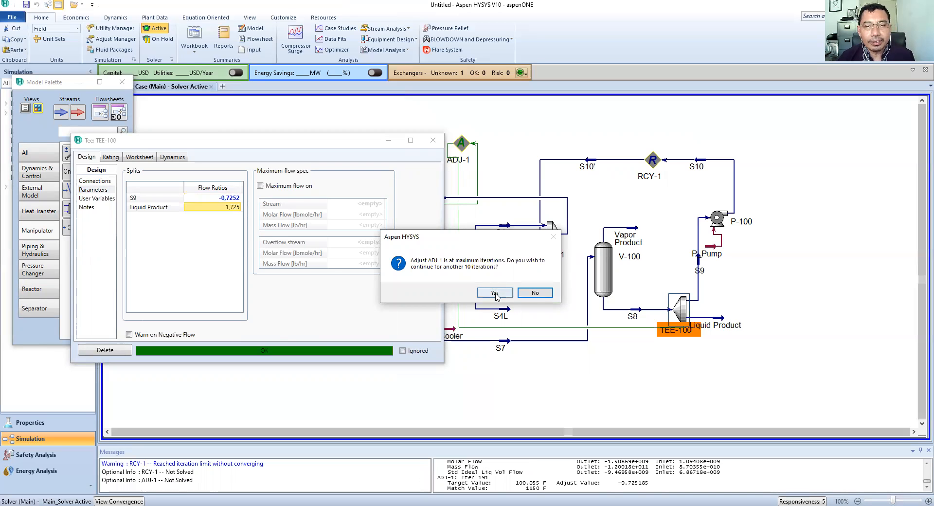
pyautogui.click(495, 294)
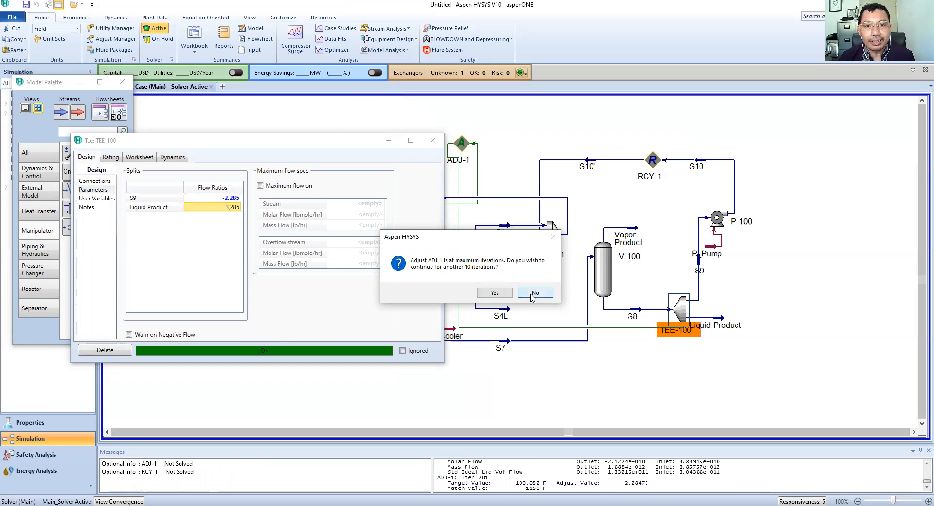
pyautogui.click(533, 293)
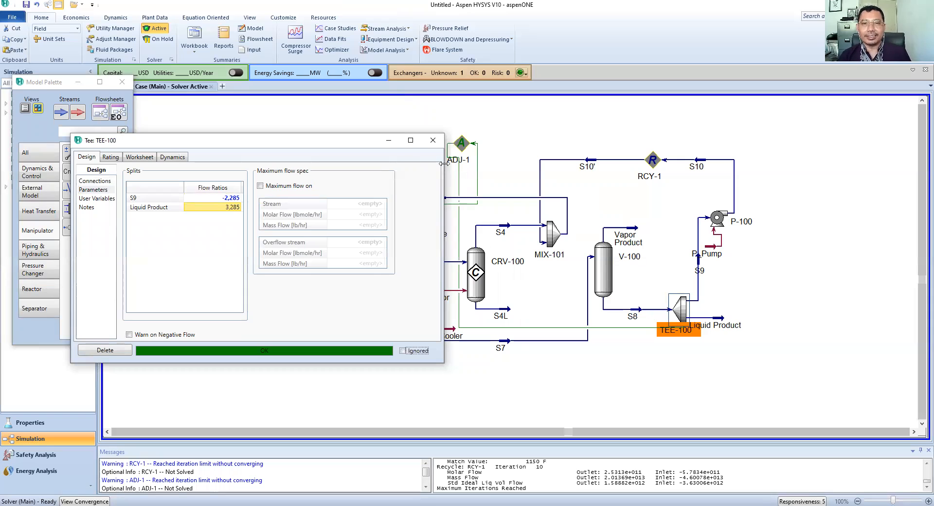
pyautogui.click(432, 141)
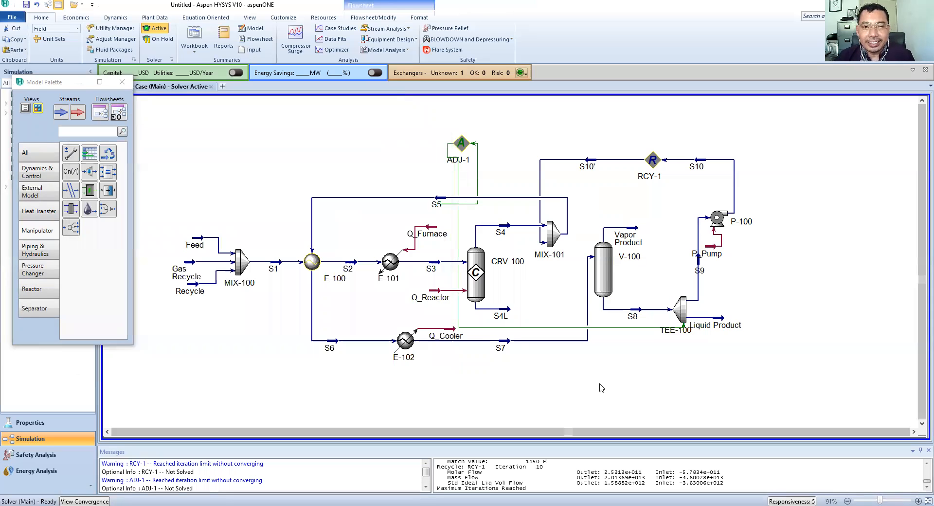
# Reselect Flow Ratio_1 of TEE-100 as the adjusted variable of ADJ-1 and close the Adjust window.
pyautogui.moveTo(683, 313)
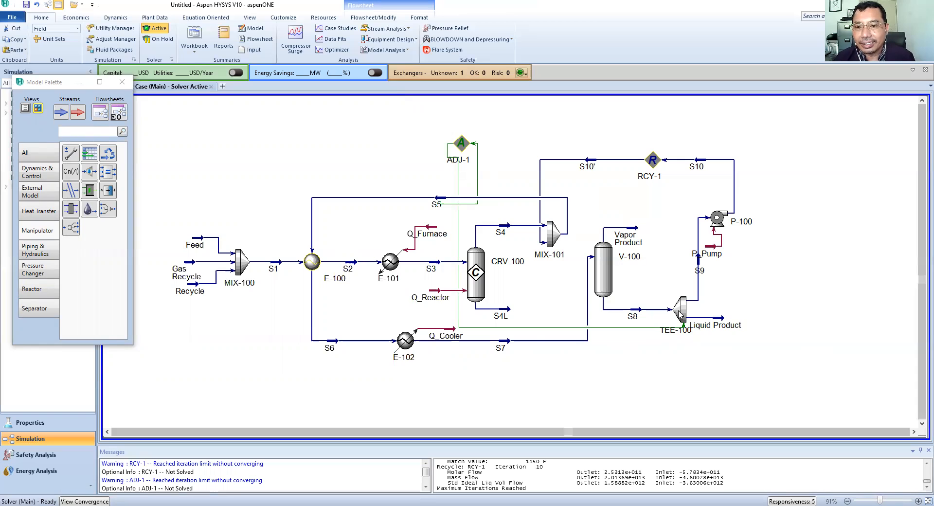
pyautogui.click(466, 147)
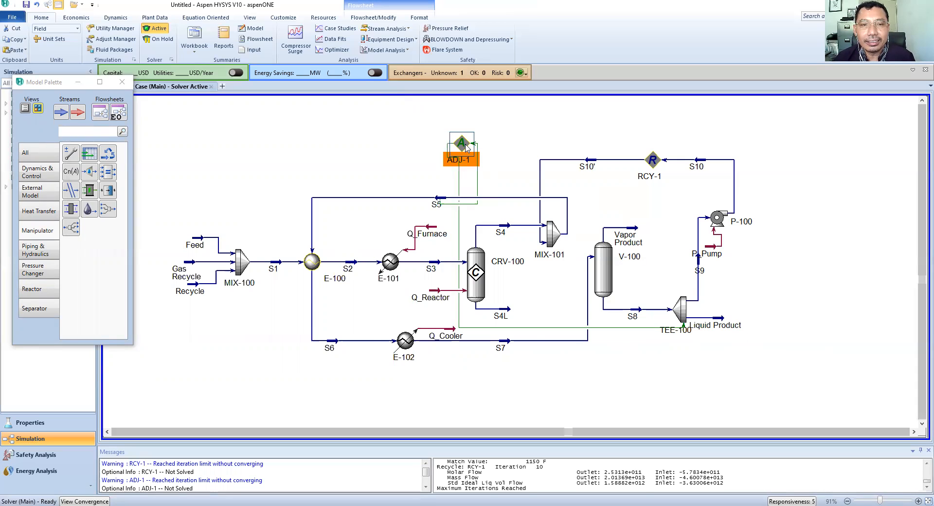
pyautogui.doubleClick(466, 146)
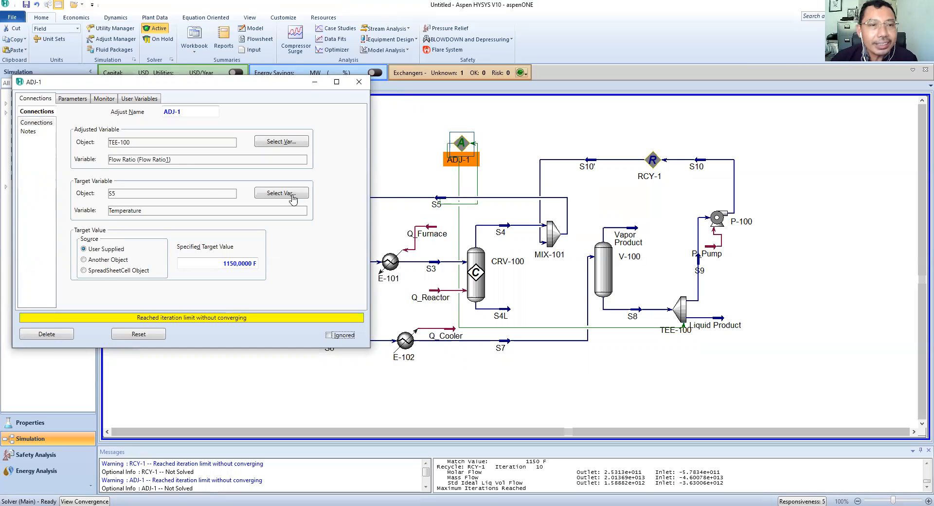
pyautogui.click(279, 142)
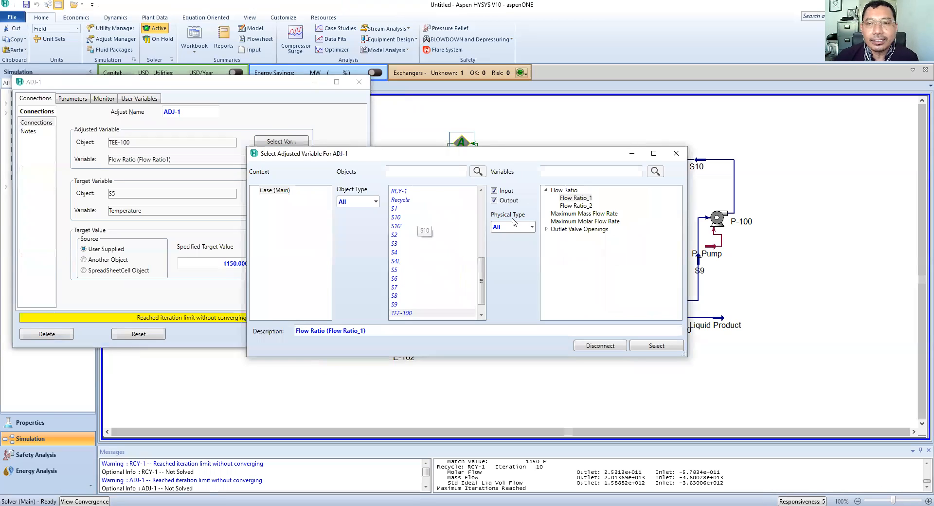
pyautogui.click(584, 198)
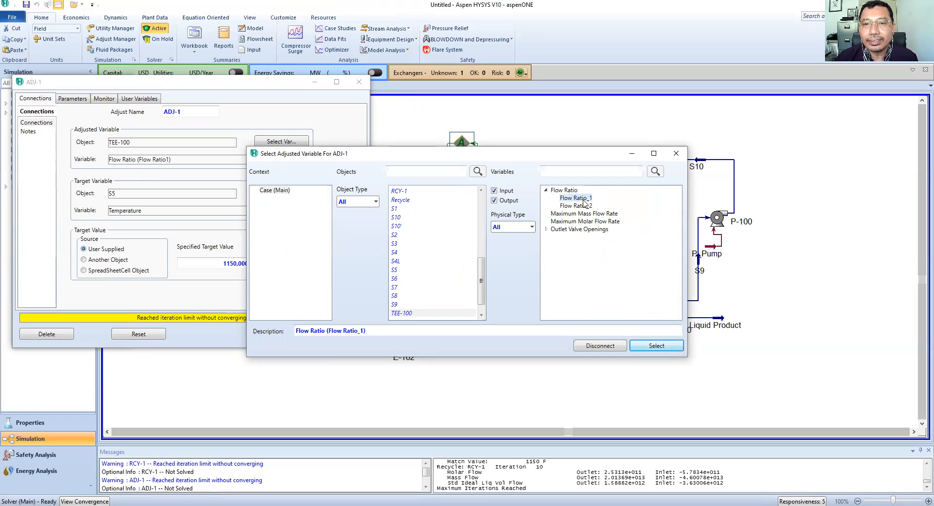
pyautogui.click(644, 344)
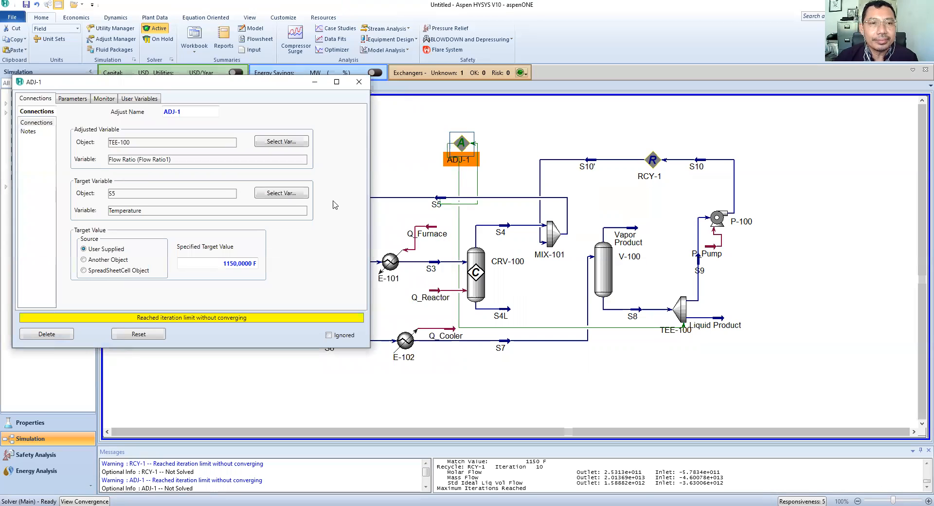
pyautogui.click(359, 82)
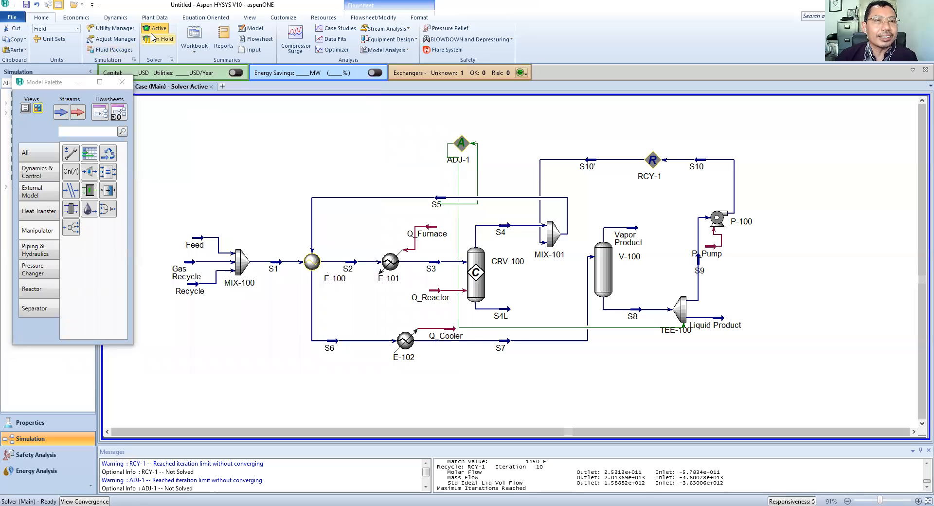
# Check the ADJ-1 connections and break the connection between ADJ-1 and tee TEE-100.
pyautogui.click(346, 19)
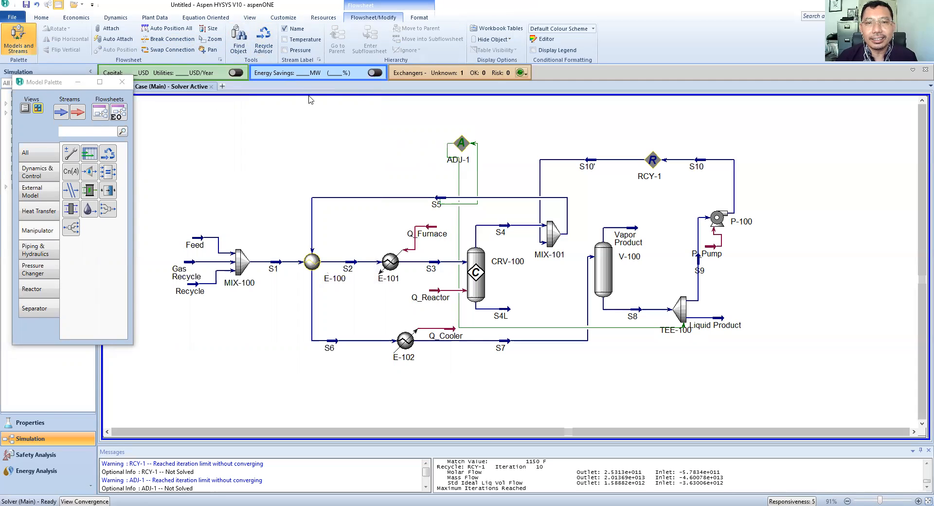
pyautogui.click(462, 146)
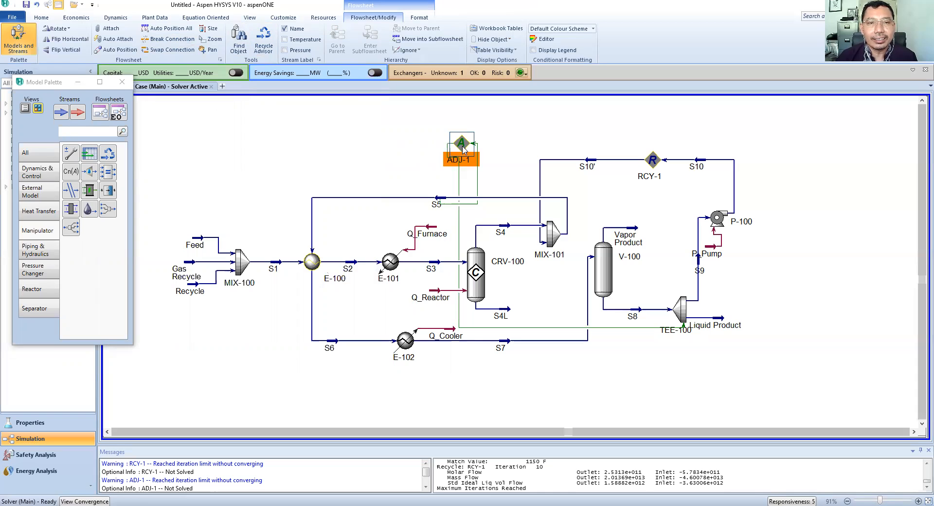
pyautogui.doubleClick(462, 146)
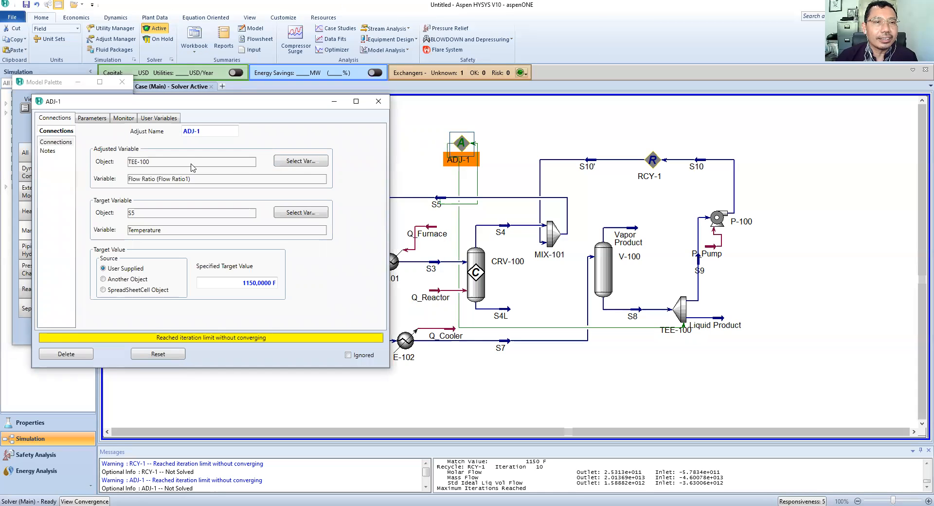
pyautogui.click(379, 102)
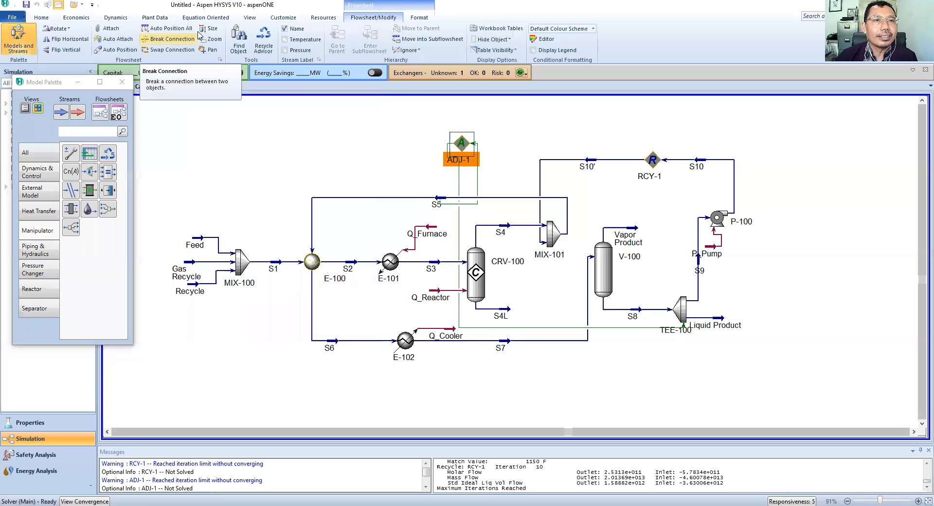
pyautogui.click(172, 39)
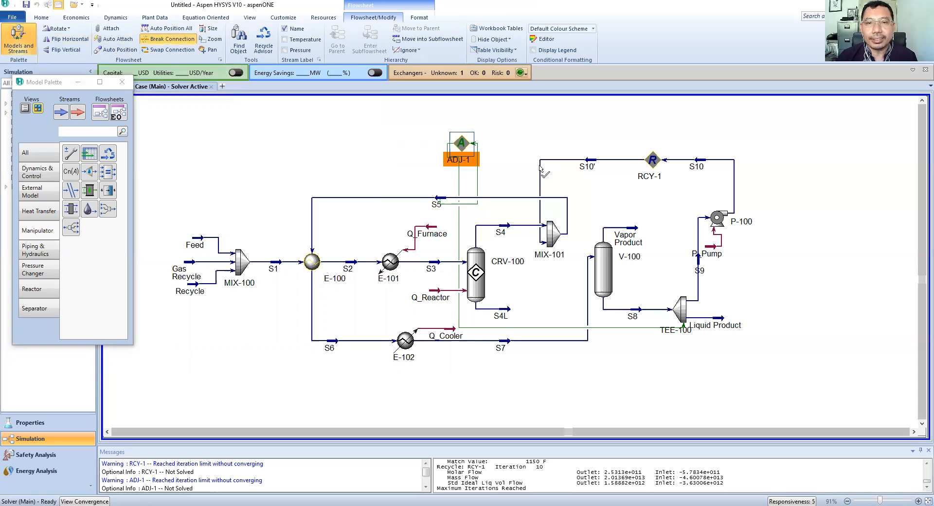
pyautogui.click(459, 239)
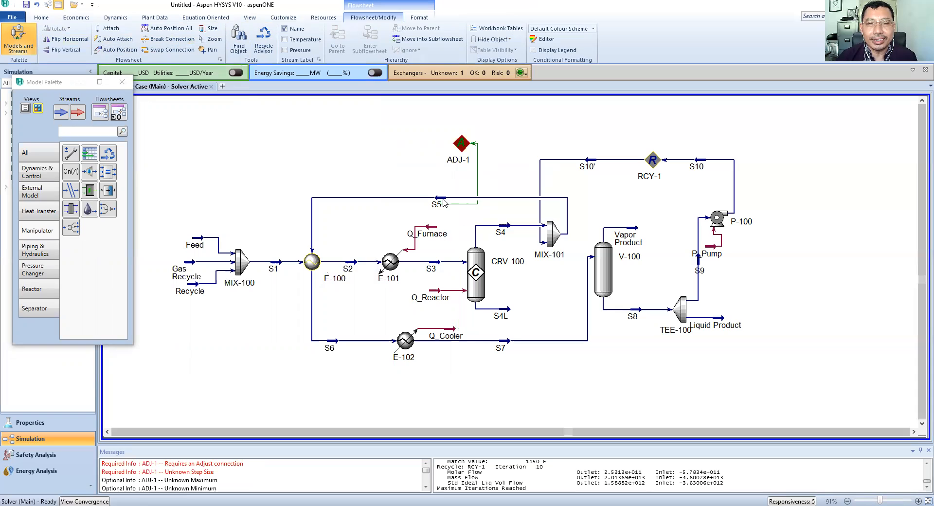
# With ADJ-1 detached from TEE-100, set the tee's S9 flow ratio to 0.4 and close its window.
pyautogui.click(682, 311)
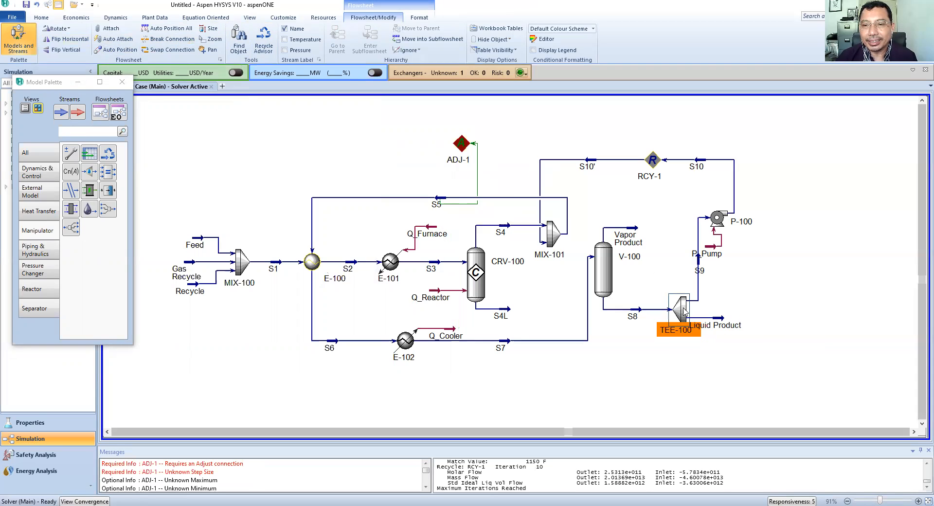
pyautogui.doubleClick(684, 311)
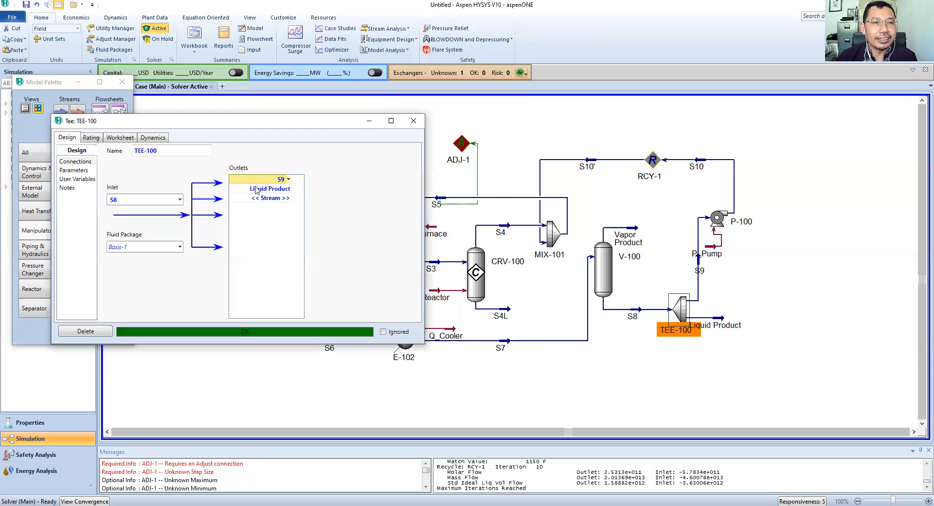
pyautogui.click(78, 170)
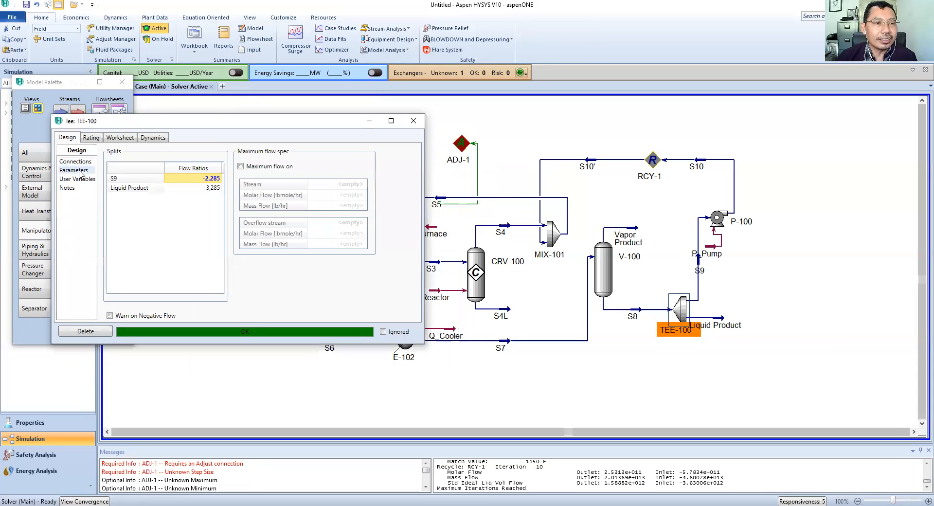
pyautogui.click(208, 180)
pyautogui.write('0,4000')
pyautogui.press('Return')
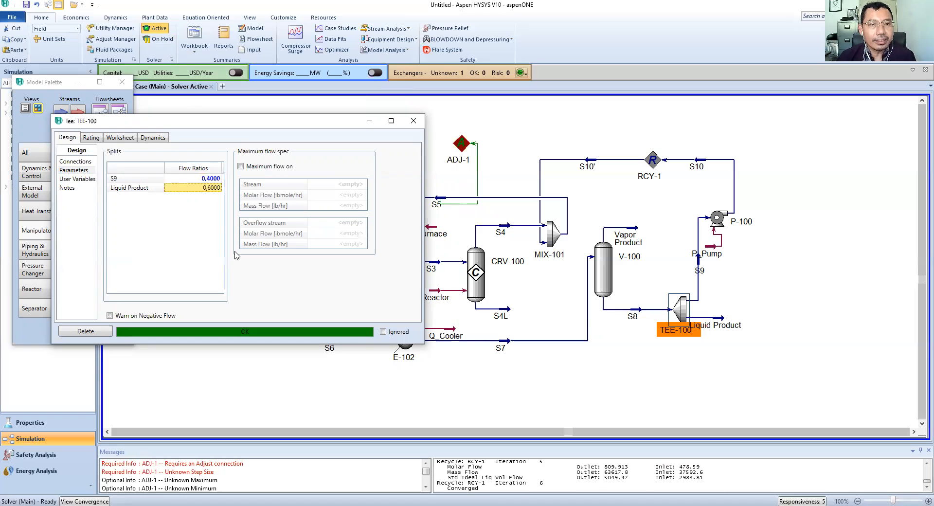
pyautogui.click(414, 123)
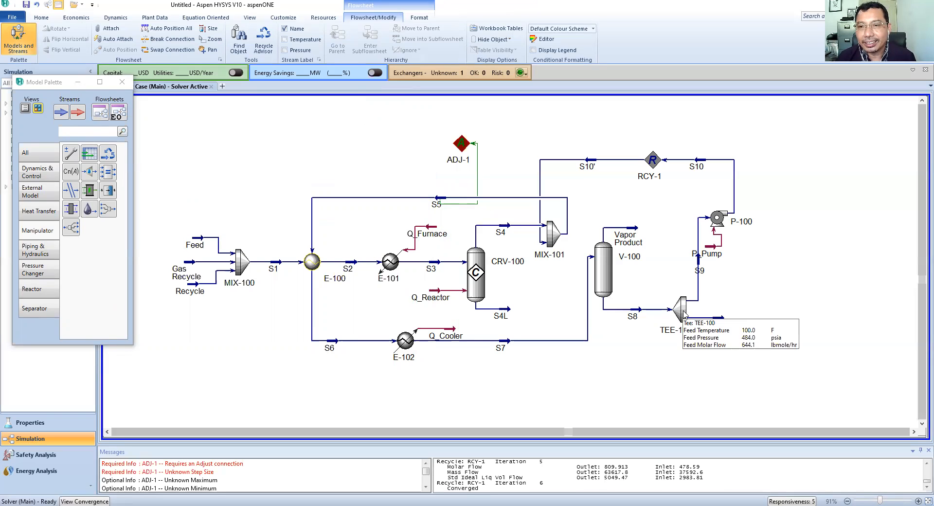
# Reopen the splits of TEE-100 and set the S9 flow ratio to 0.3.
pyautogui.doubleClick(684, 314)
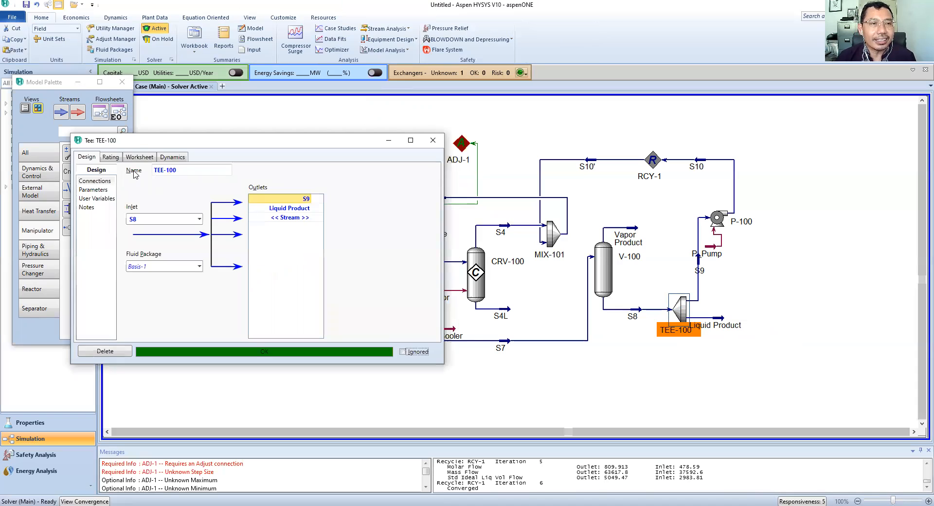
pyautogui.click(97, 191)
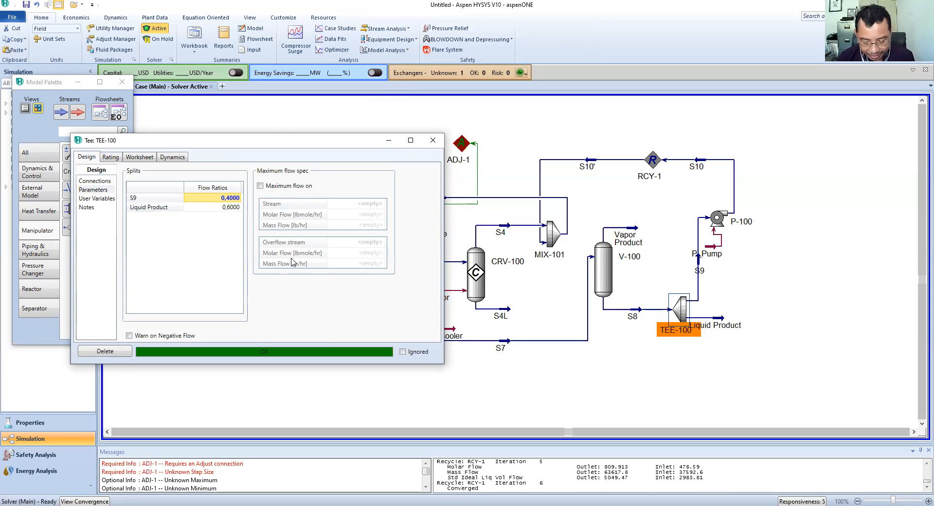
pyautogui.write('0,3')
pyautogui.press('Return')
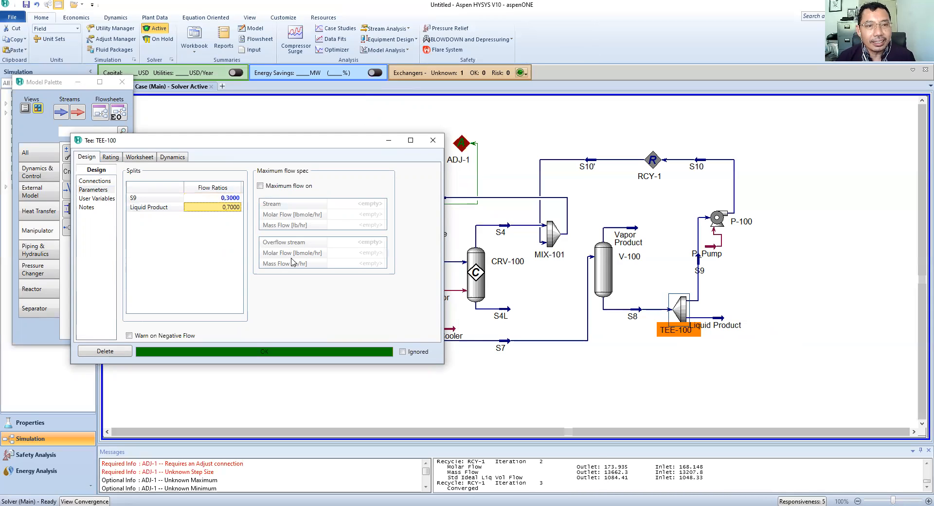
# Set the S9 flow ratio of tee TEE-100 to 0.35, close its window and check the temperature of stream S5.
pyautogui.click(432, 141)
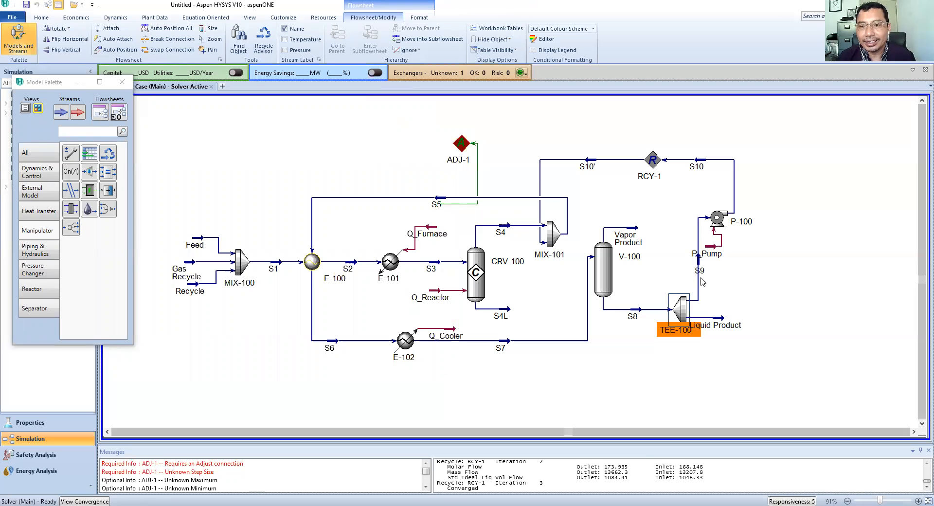
pyautogui.doubleClick(681, 314)
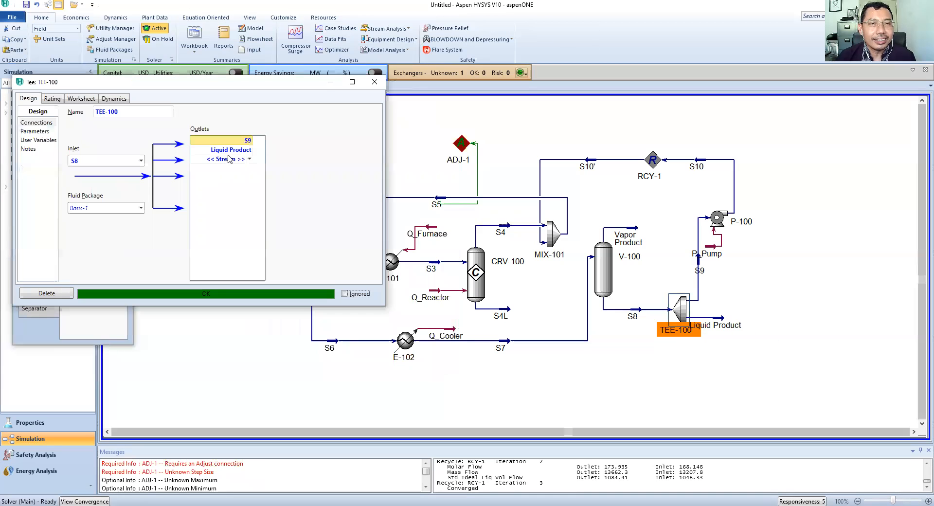
pyautogui.click(34, 132)
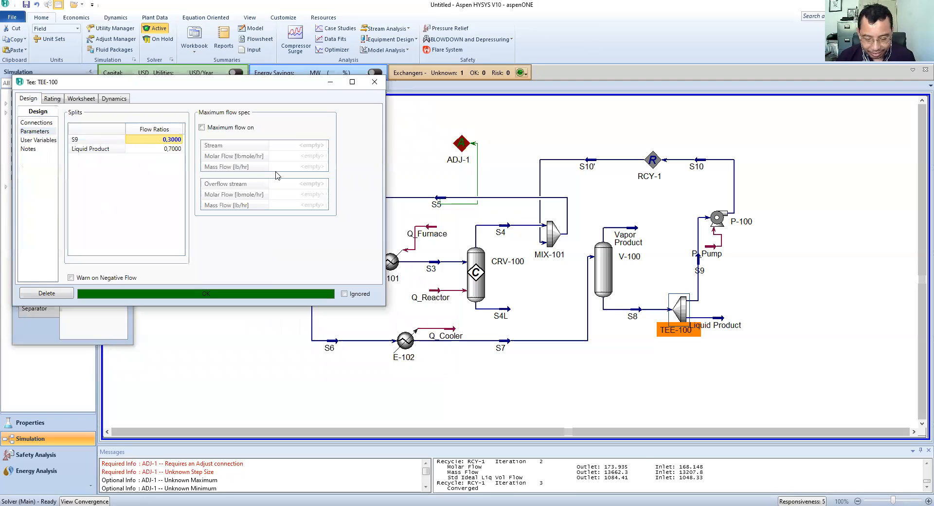
pyautogui.write('0.35')
pyautogui.press('Return')
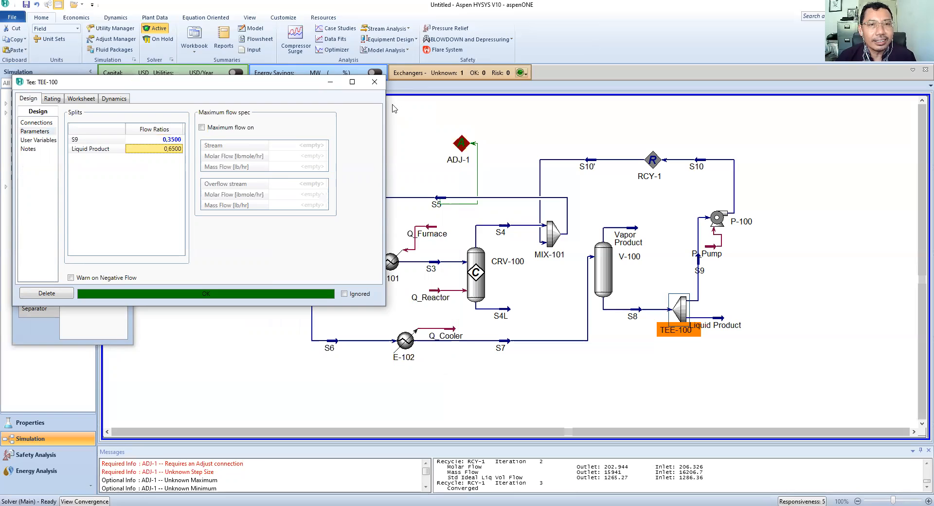
pyautogui.click(373, 83)
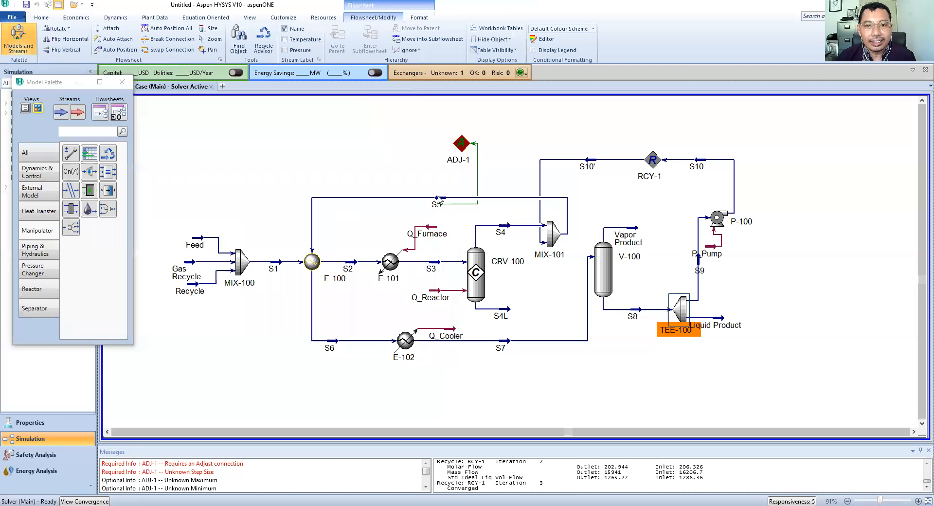
pyautogui.moveTo(440, 201)
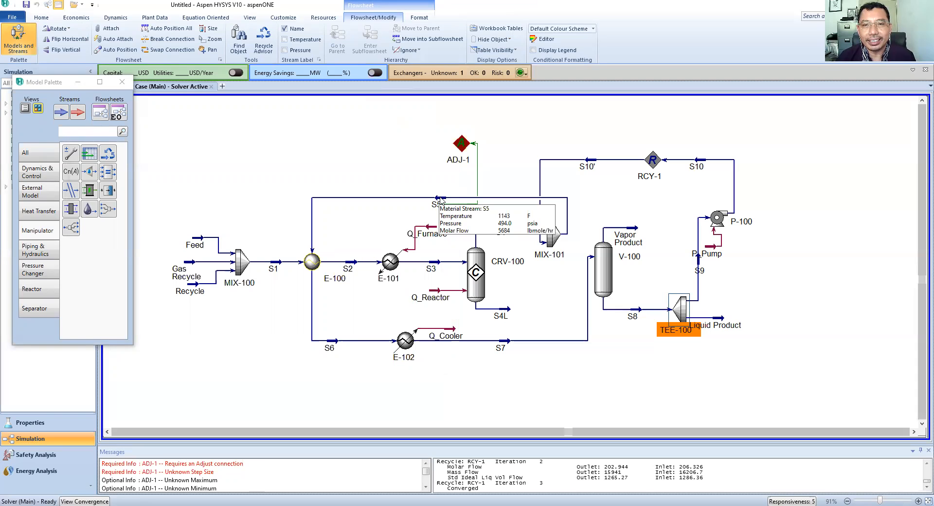
# Reopen the splits of TEE-100, set the S9 flow ratio to 0.36 and check the temperature of stream S5.
pyautogui.doubleClick(680, 309)
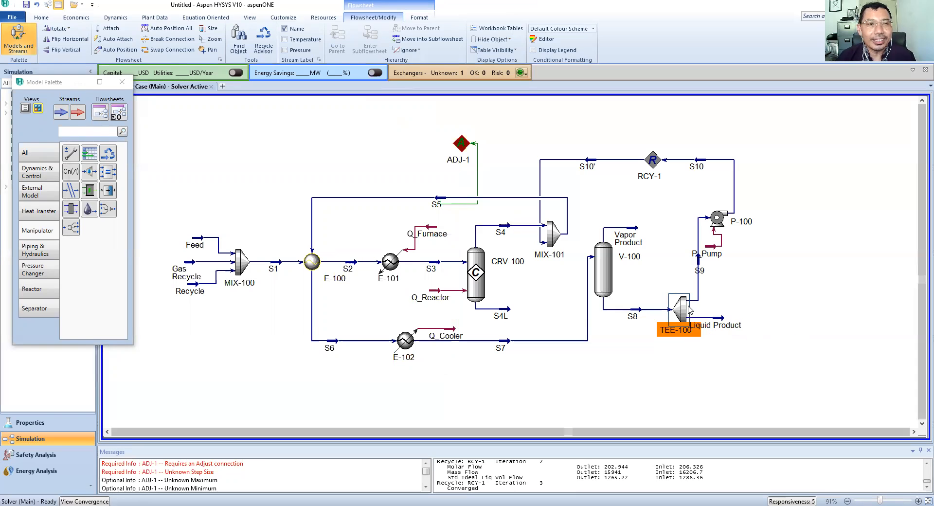
pyautogui.click(64, 152)
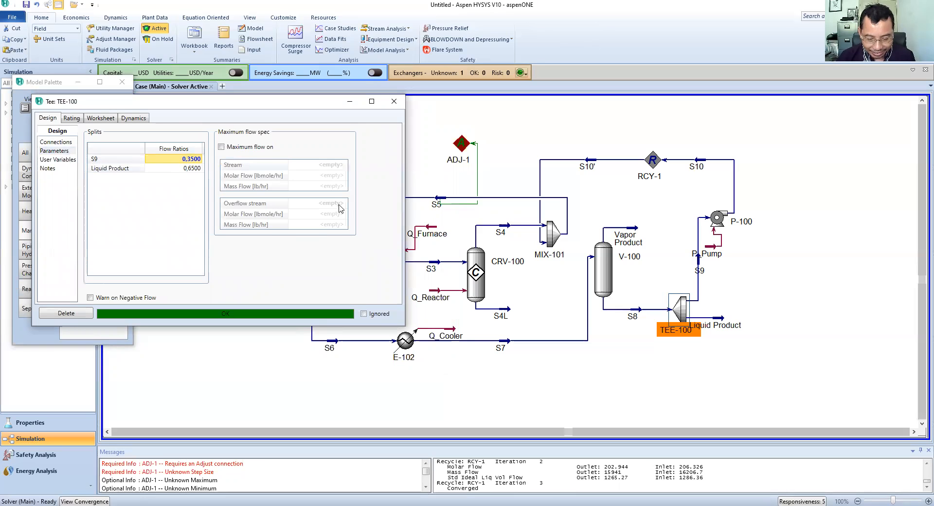
pyautogui.write('0.36')
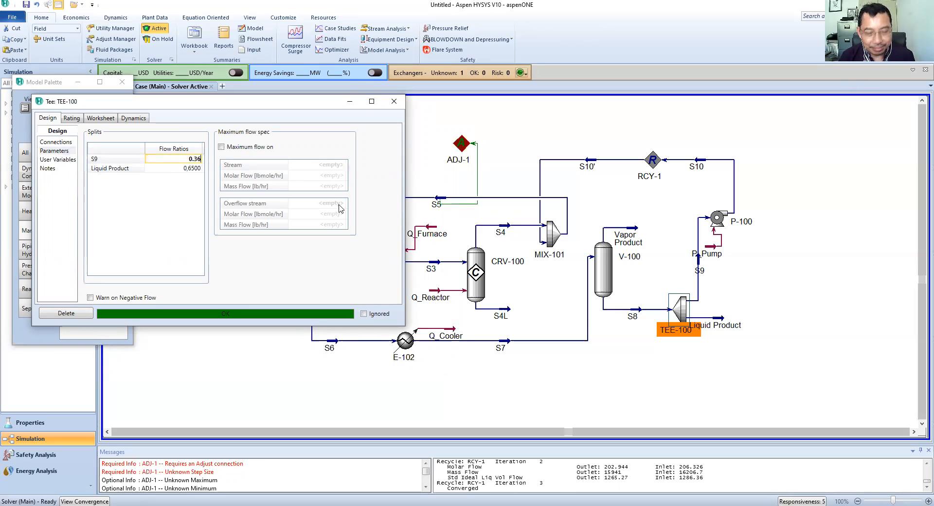
pyautogui.press('Return')
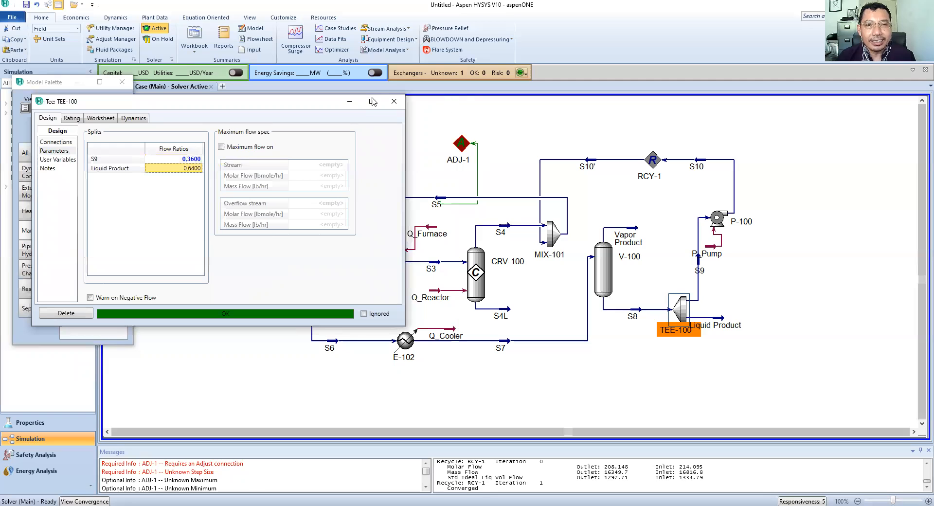
pyautogui.click(392, 102)
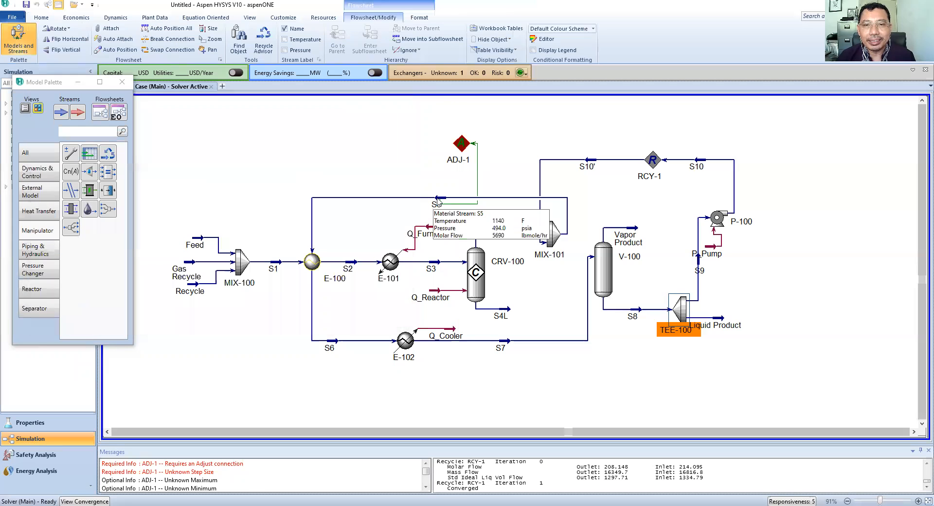
# Raise the S9 flow ratio in the TEE-100 splits to 0.38 and check the temperature of S5.
pyautogui.doubleClick(680, 315)
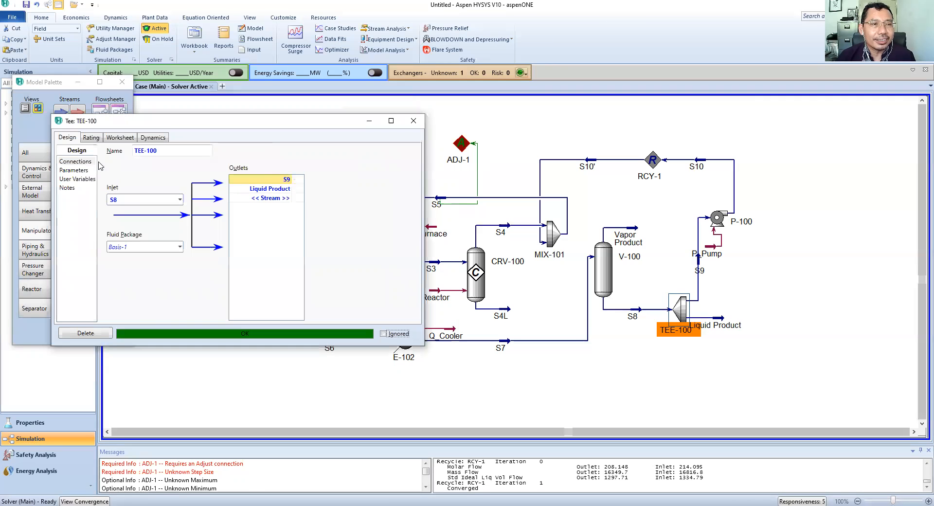
pyautogui.click(72, 170)
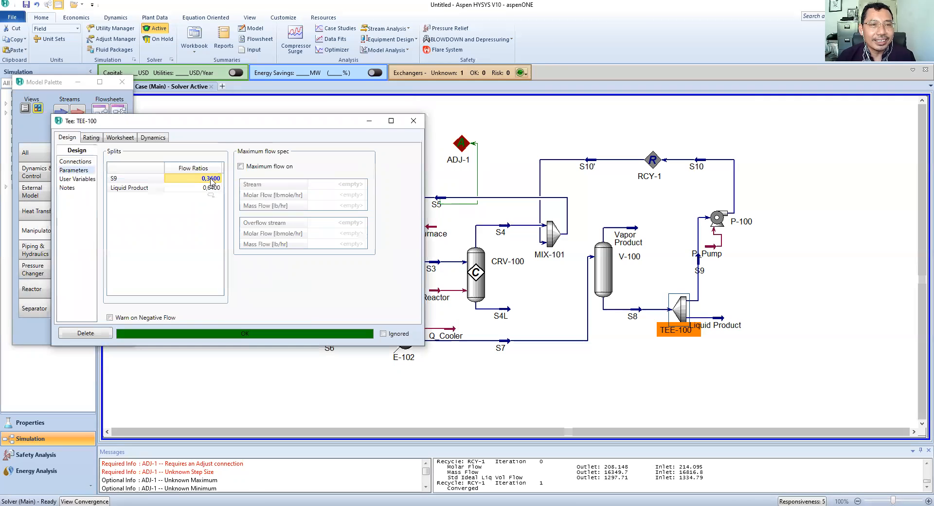
pyautogui.write('0.38')
pyautogui.press('Return')
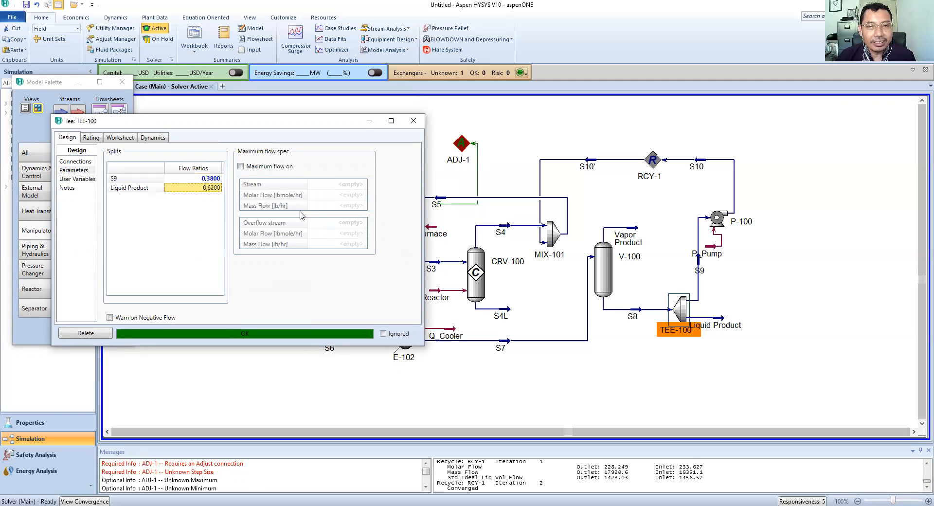
pyautogui.click(411, 121)
pyautogui.moveTo(442, 203)
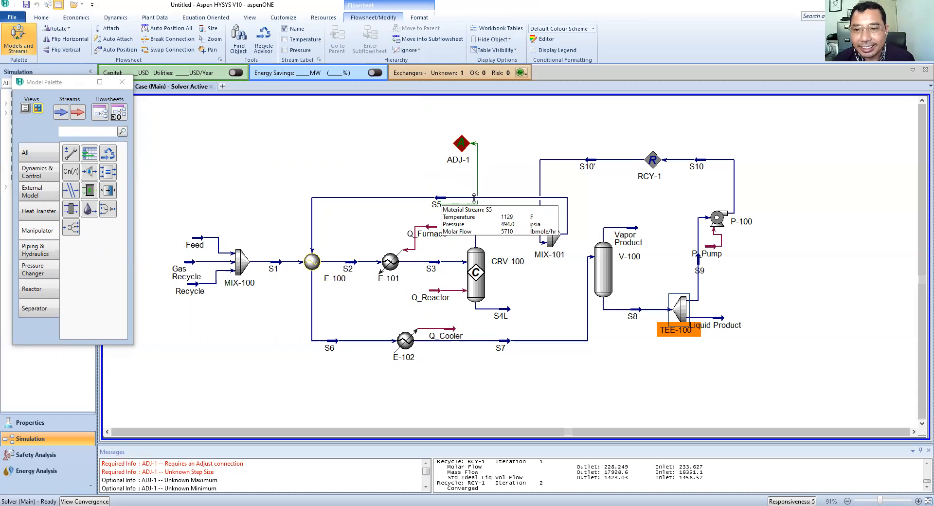
# Return the S9 flow ratio of TEE-100 to 0.36, check S5's temperature and leave the tee closed.
pyautogui.doubleClick(684, 314)
pyautogui.click(93, 189)
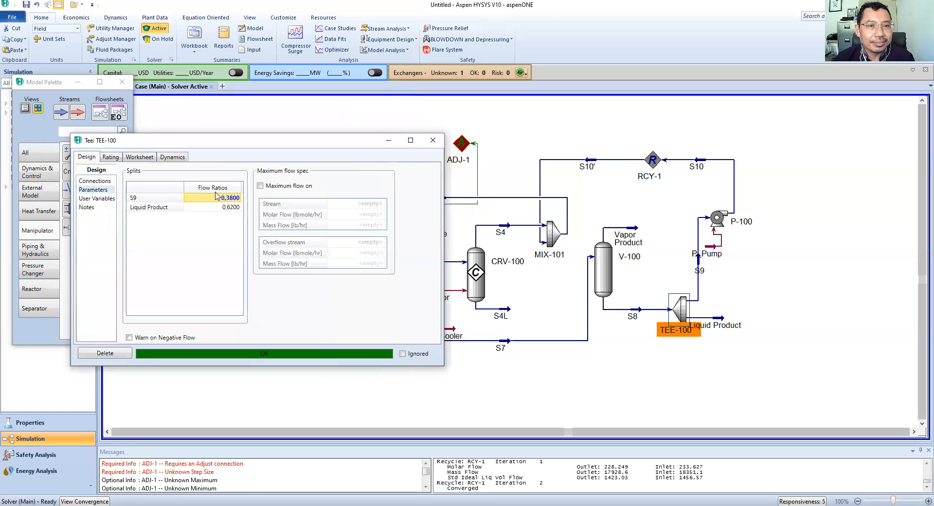
pyautogui.write('0.36')
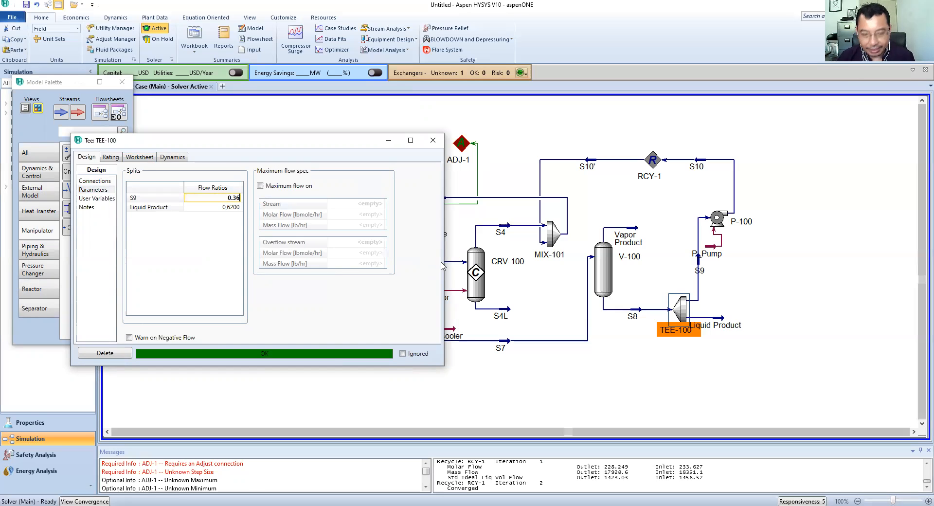
pyautogui.press('Return')
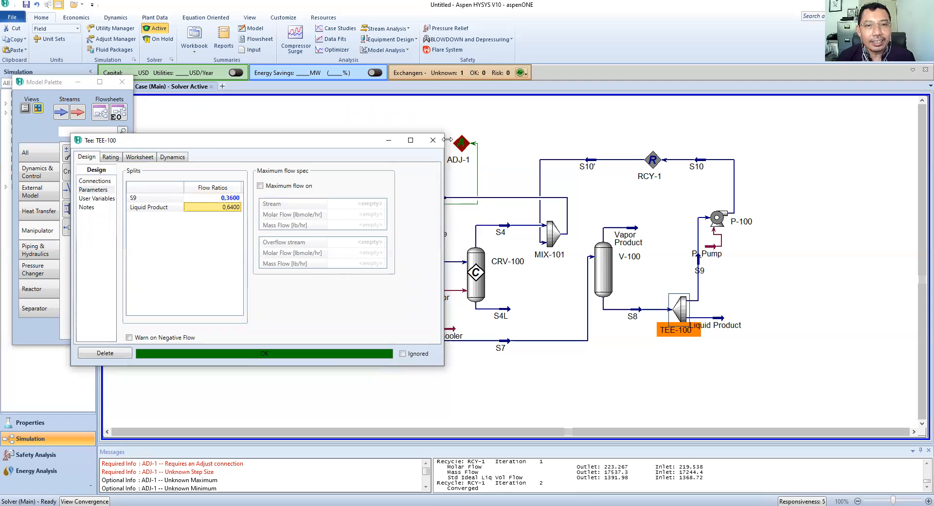
pyautogui.click(436, 141)
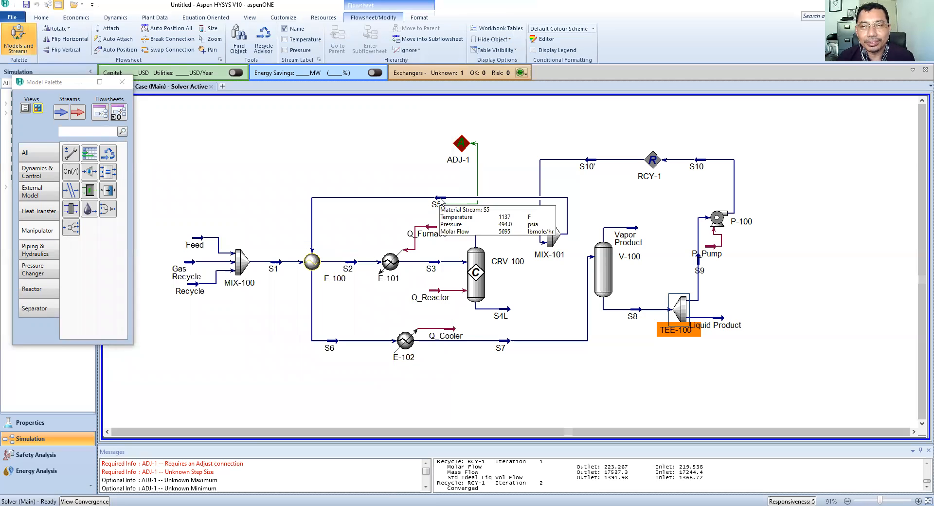
pyautogui.doubleClick(685, 305)
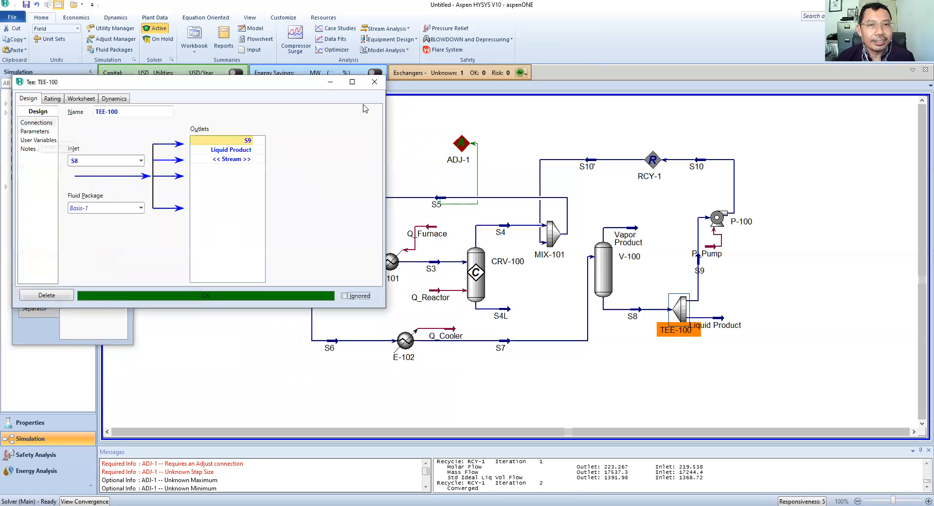
pyautogui.click(378, 82)
# Reattach ADJ-1 to tee TEE-100 by selecting its Flow Ratio_1 as the adjusted variable.
pyautogui.doubleClick(461, 143)
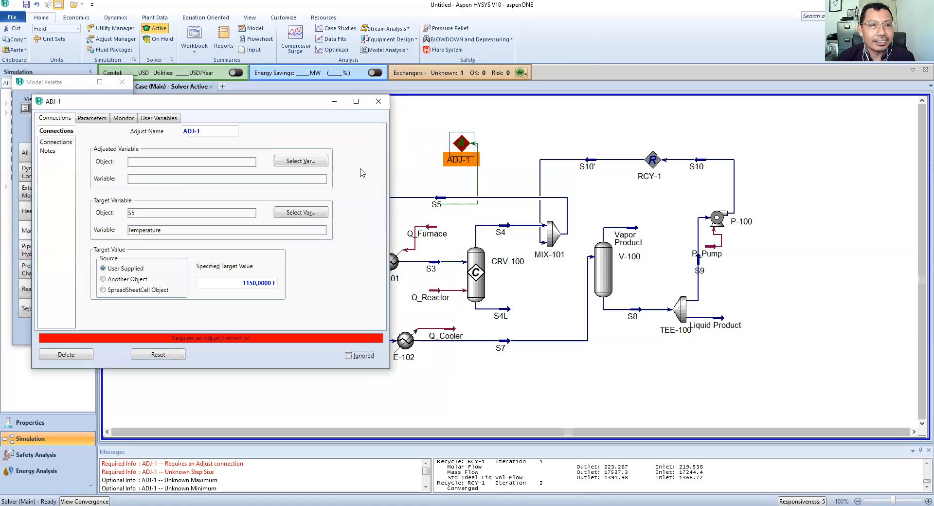
pyautogui.click(313, 166)
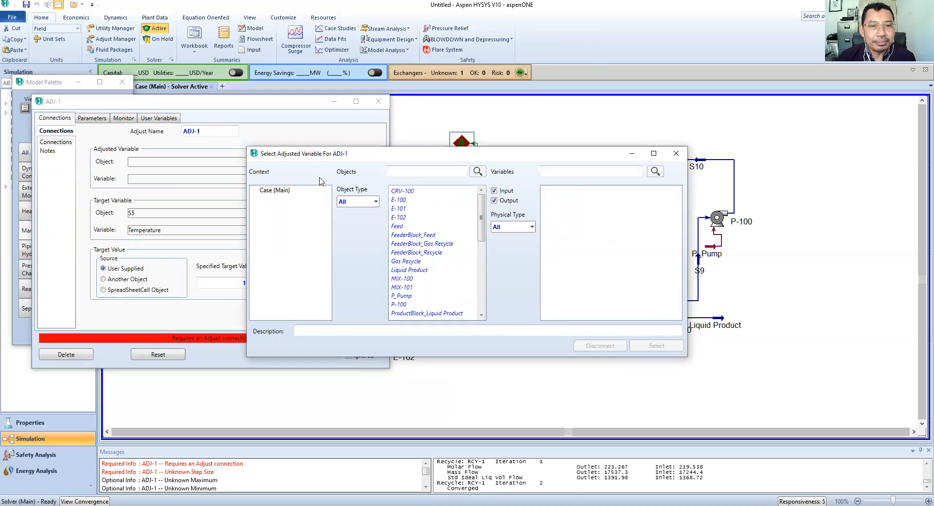
pyautogui.click(368, 202)
pyautogui.click(484, 225)
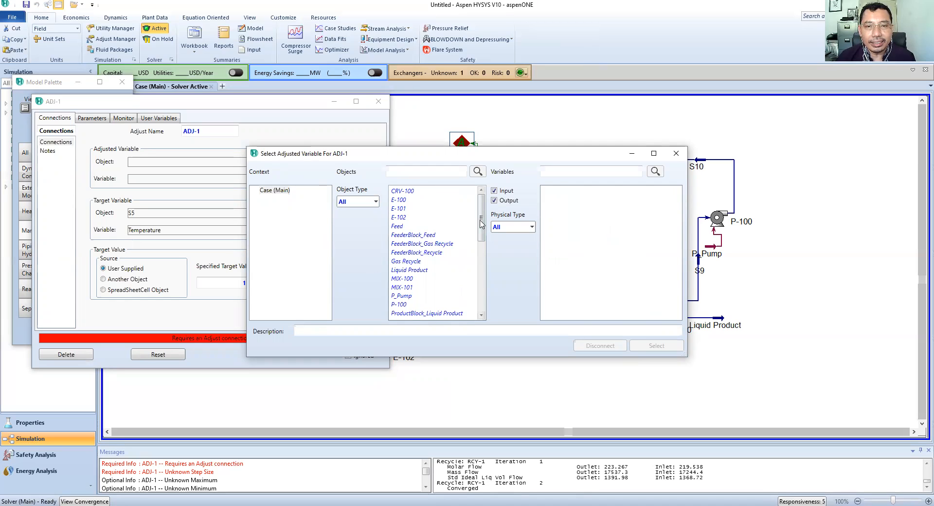
pyautogui.moveTo(481, 238); pyautogui.dragTo(481, 308)
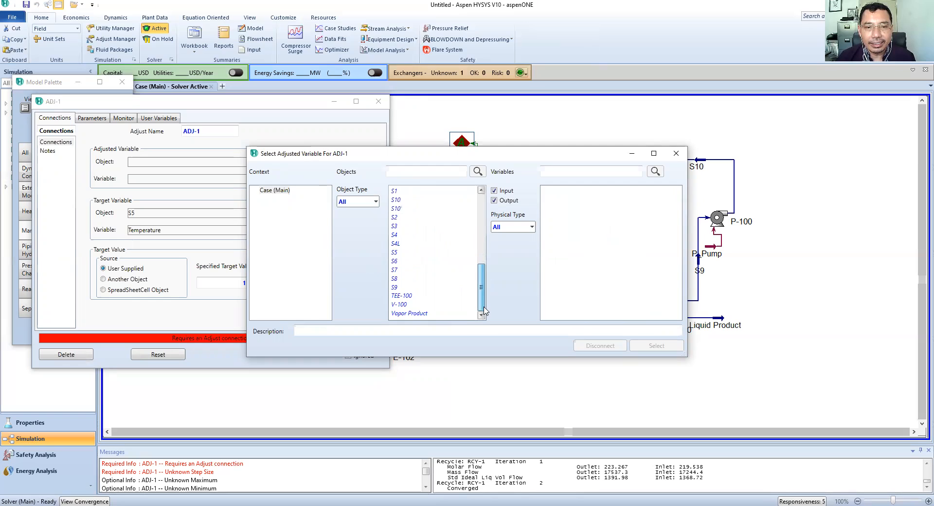
pyautogui.click(407, 296)
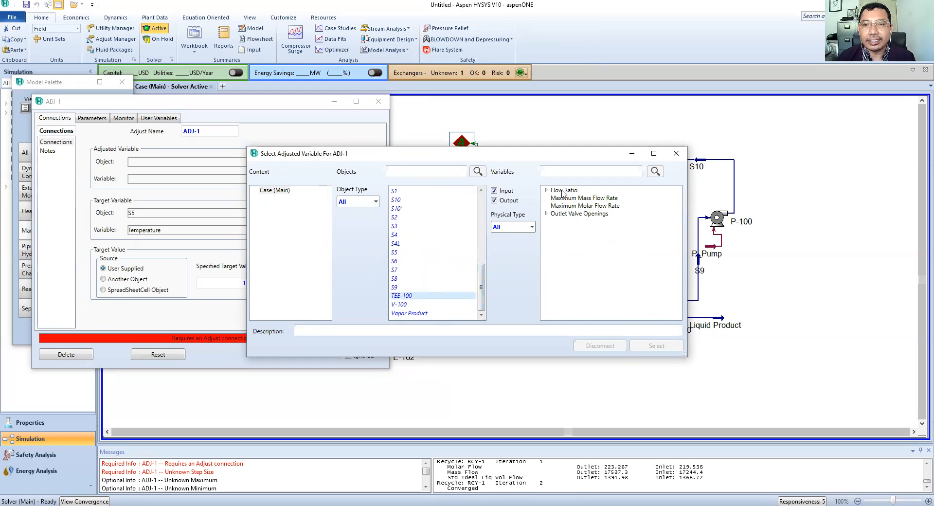
pyautogui.click(547, 190)
pyautogui.click(564, 198)
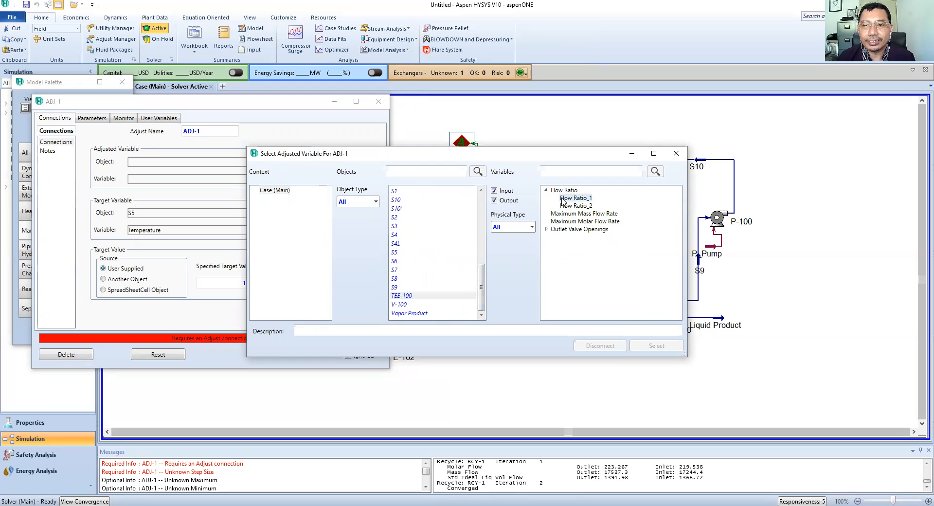
pyautogui.click(656, 346)
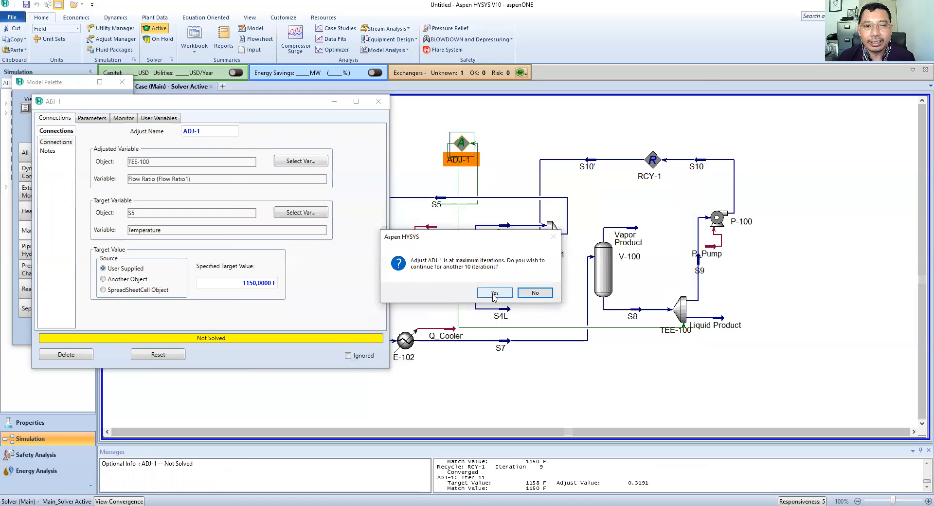
# Let ADJ-1 continue for two further rounds of 10 iterations and close the Adjust window.
pyautogui.click(494, 293)
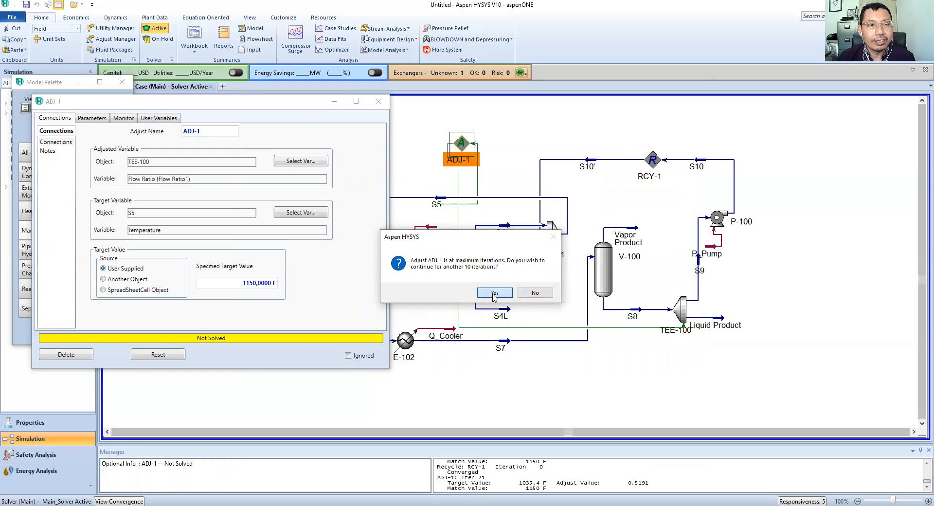
pyautogui.click(494, 293)
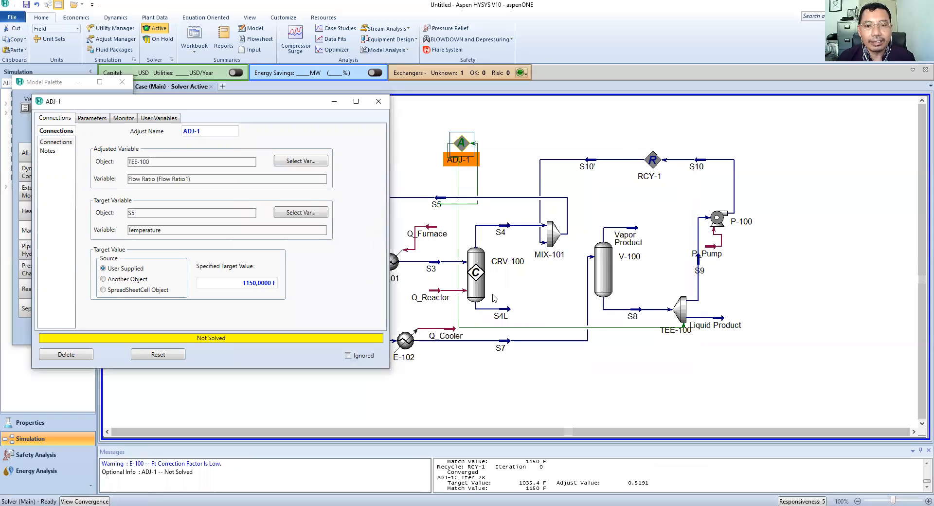
pyautogui.click(378, 102)
# Check the flow ratios in the splits of TEE-100 and close its window.
pyautogui.doubleClick(681, 310)
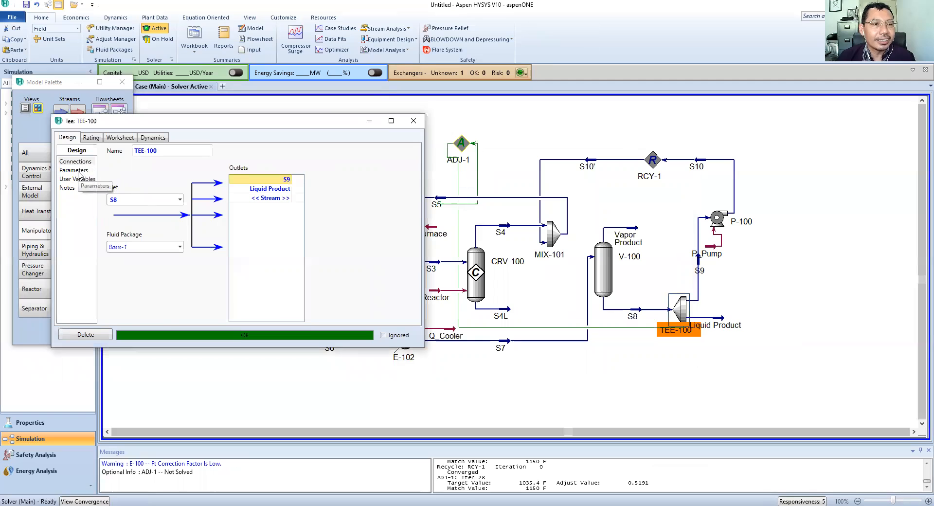
pyautogui.click(81, 170)
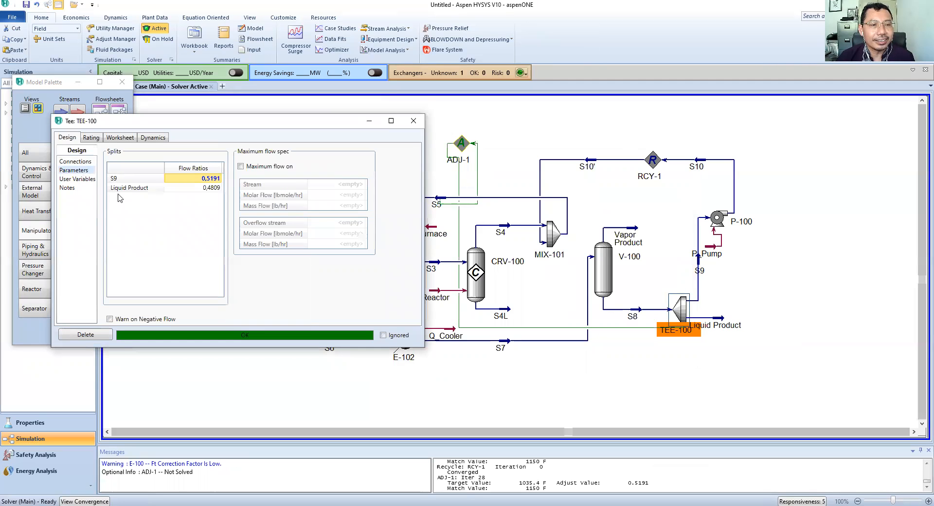
pyautogui.click(413, 123)
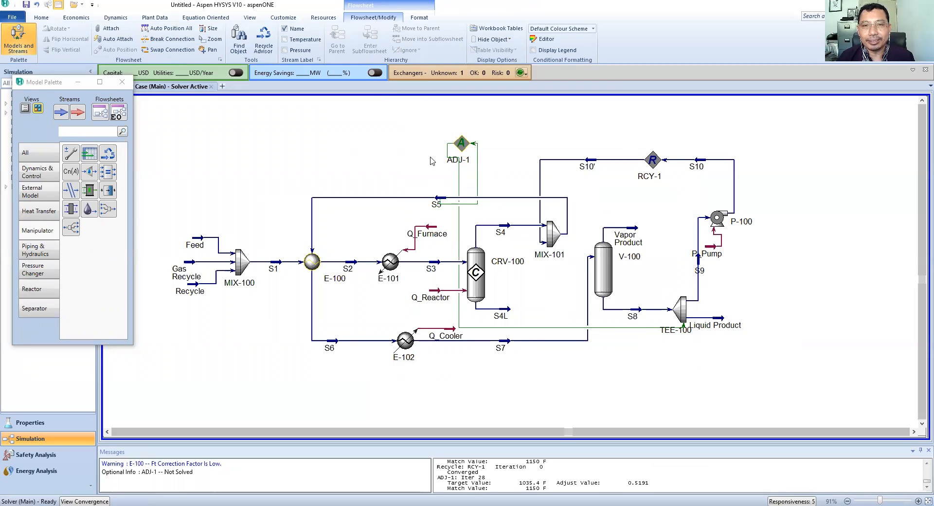
# Reset ADJ-1, let it continue for two further rounds of 10 iterations, decline more and close its window.
pyautogui.doubleClick(461, 143)
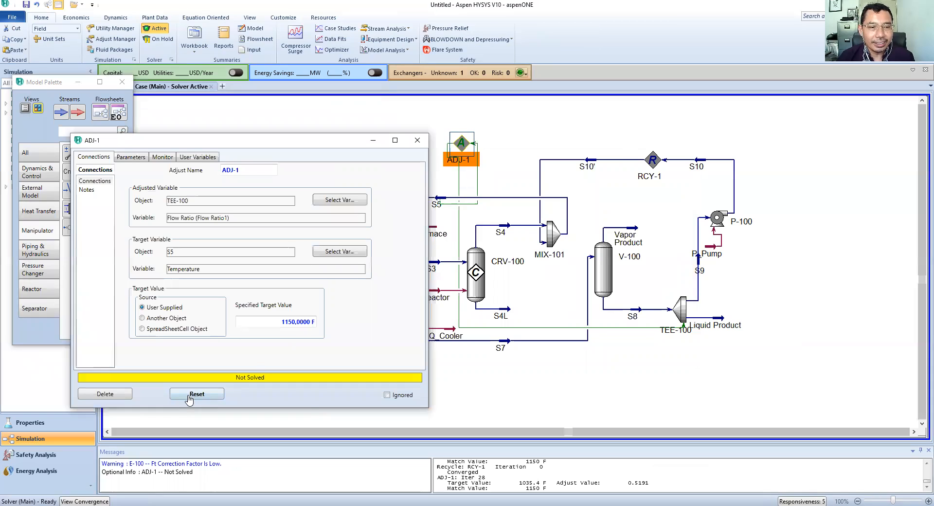
pyautogui.click(211, 400)
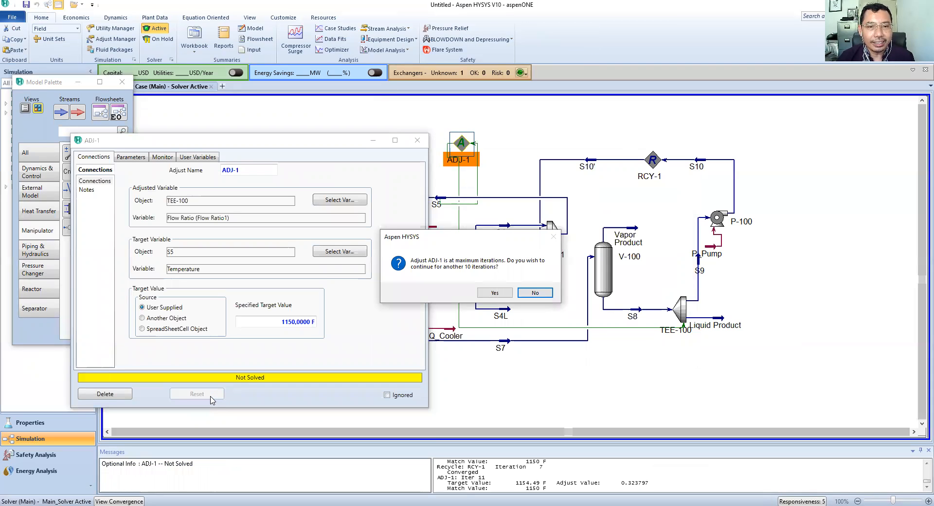
pyautogui.click(495, 293)
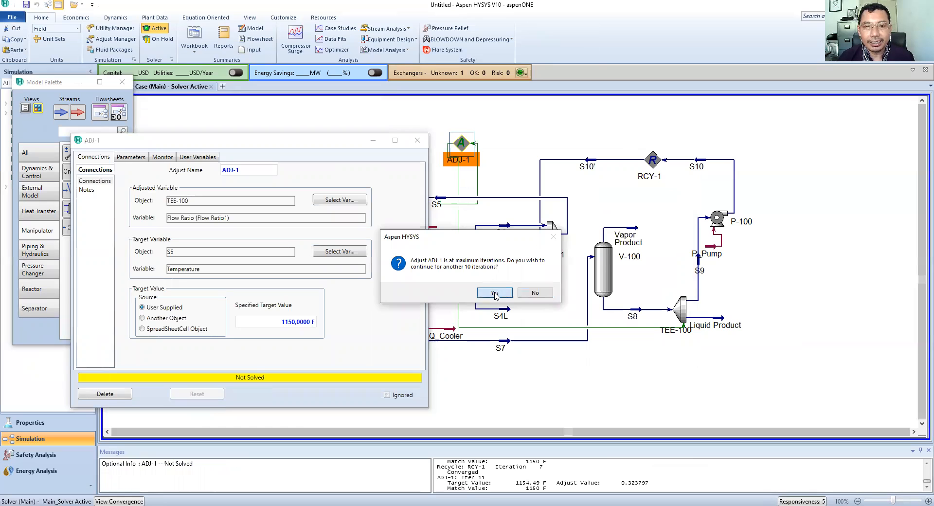
pyautogui.click(494, 293)
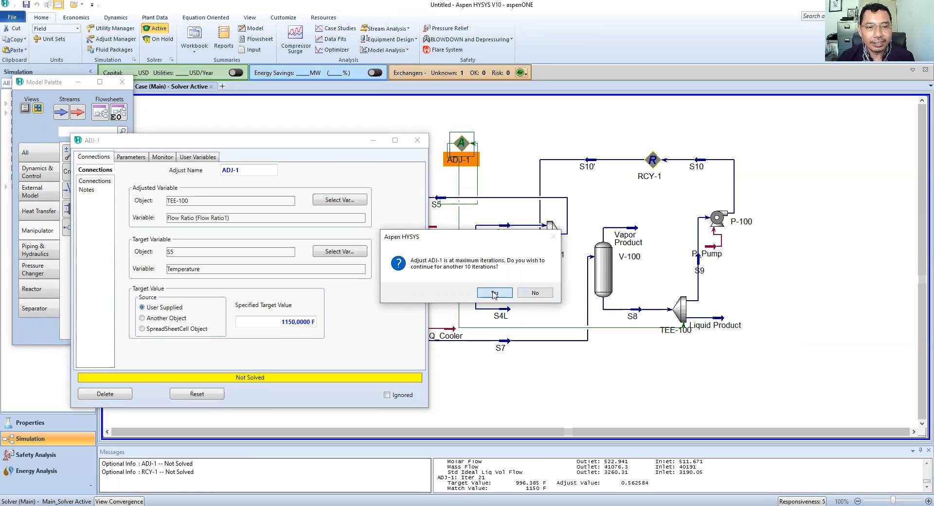
pyautogui.click(535, 293)
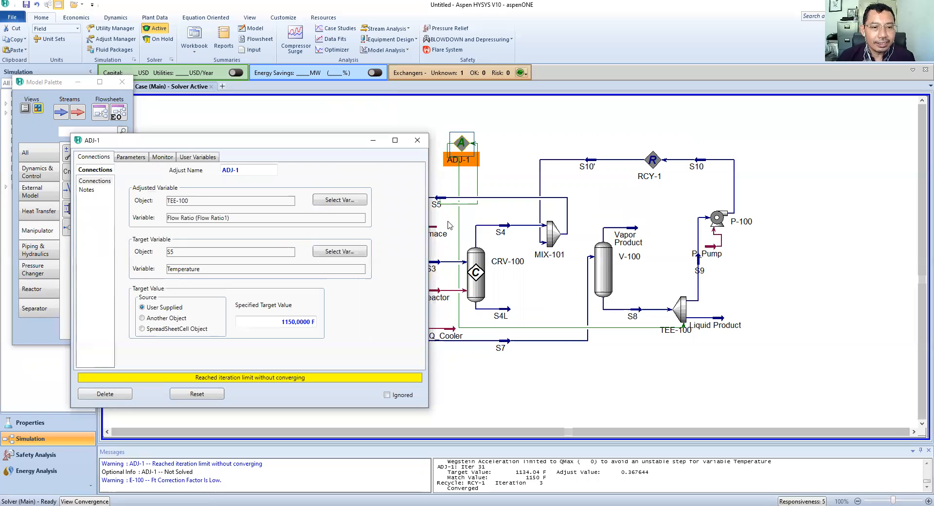
pyautogui.click(418, 141)
# Check S5's temperature on the flowsheet and view the connections of tee TEE-100, closing its window.
pyautogui.moveTo(441, 200)
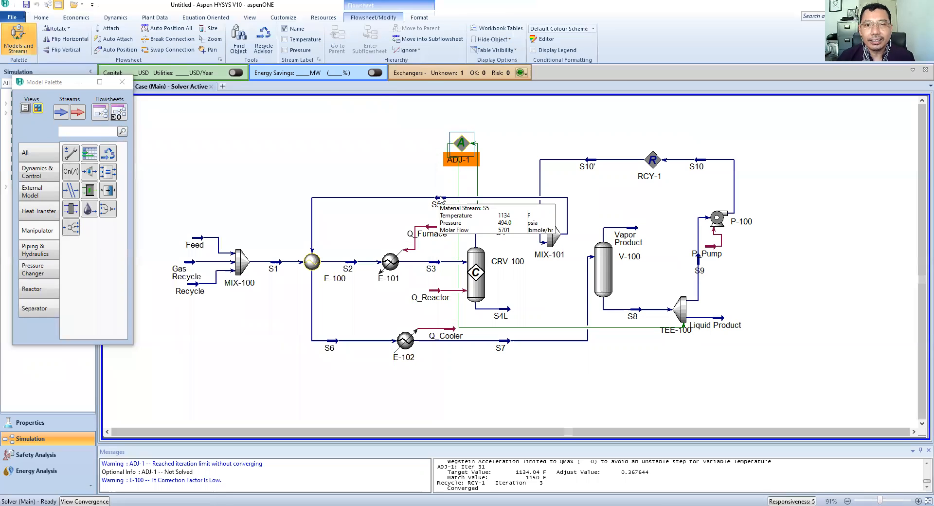
pyautogui.click(686, 315)
pyautogui.doubleClick(687, 315)
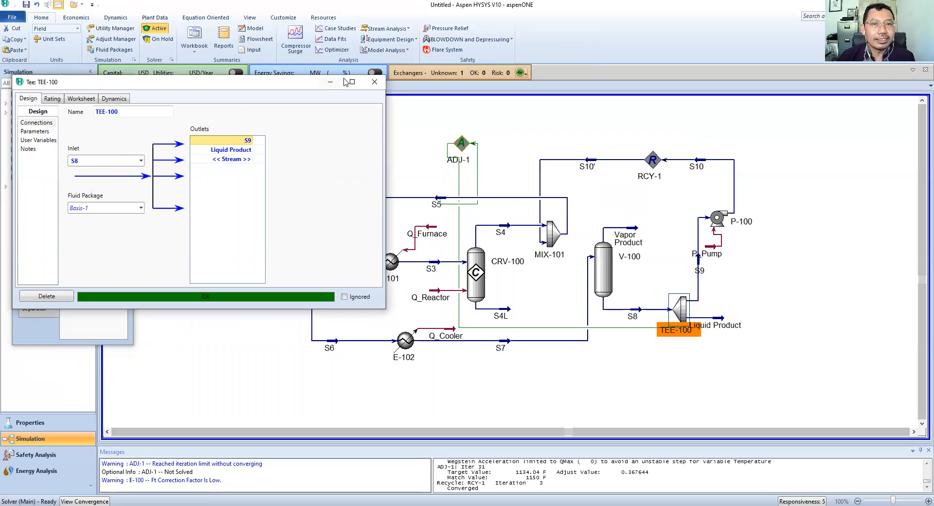
pyautogui.click(374, 85)
# Set ADJ-1's solution method to Broyden, let it continue for two further rounds of 10 iterations and close its window.
pyautogui.click(462, 144)
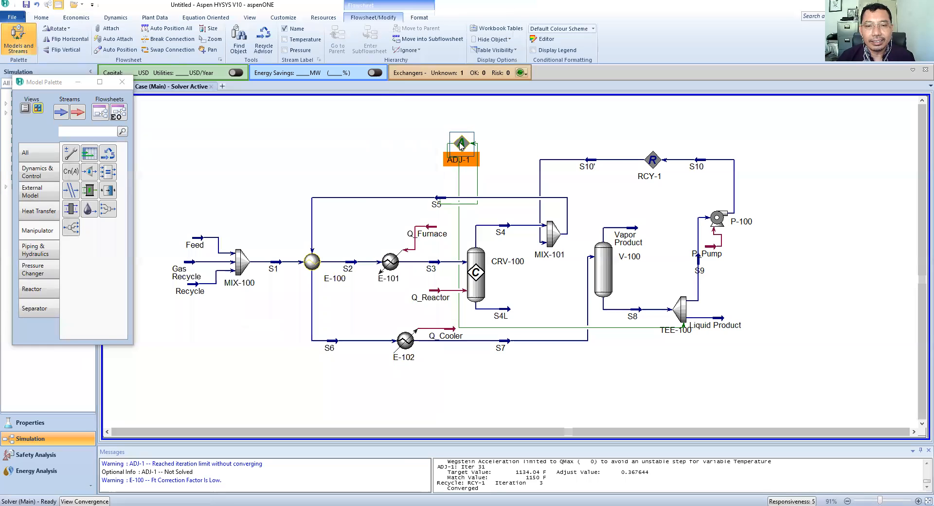
pyautogui.doubleClick(461, 145)
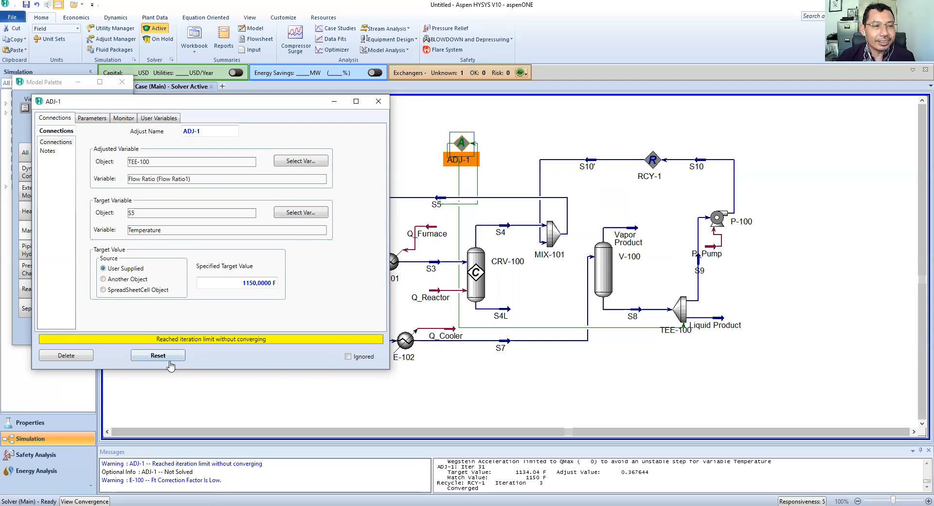
pyautogui.click(92, 119)
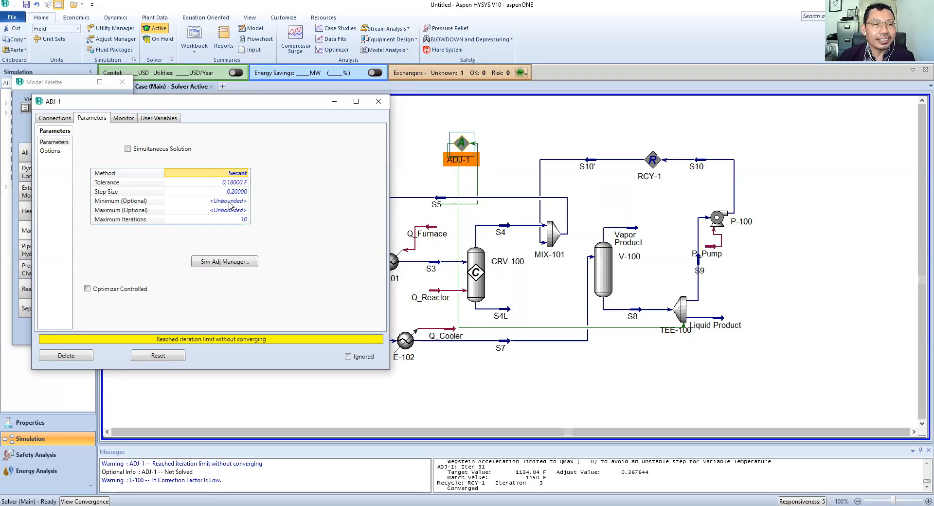
pyautogui.click(246, 174)
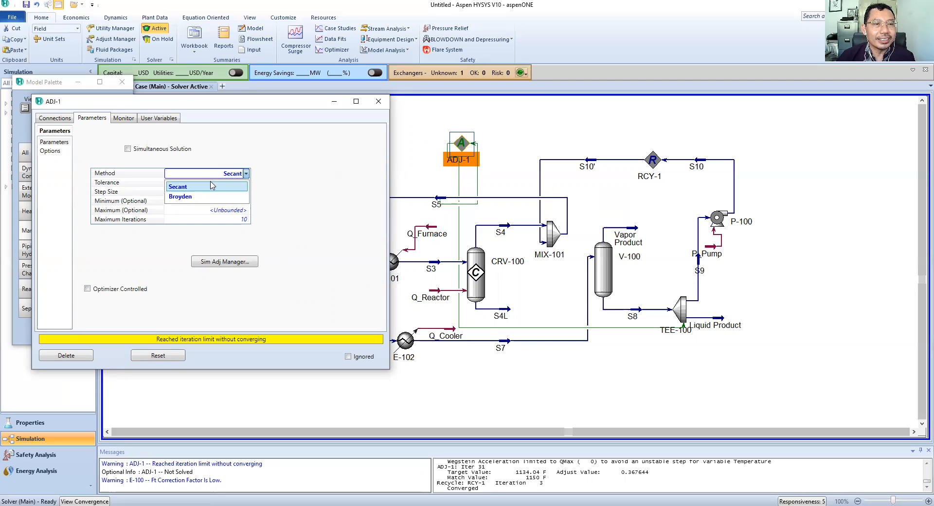
pyautogui.click(180, 197)
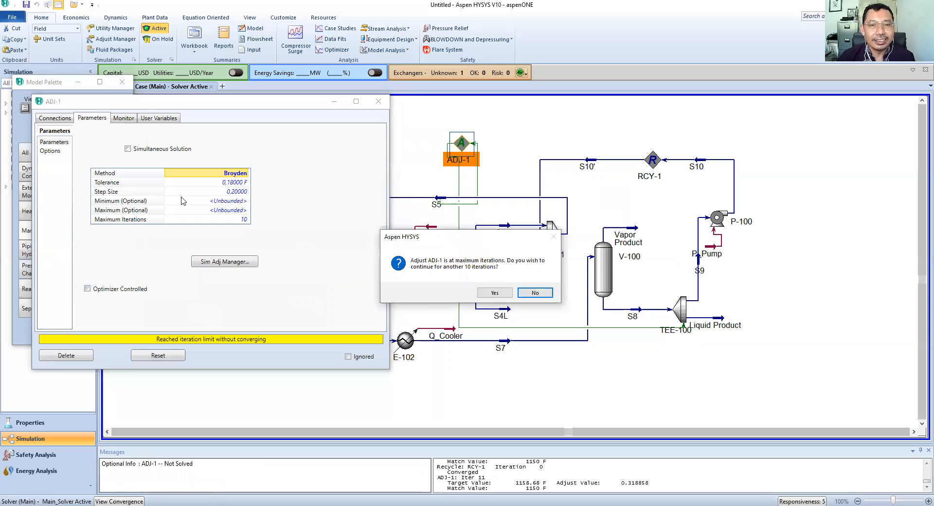
pyautogui.click(494, 294)
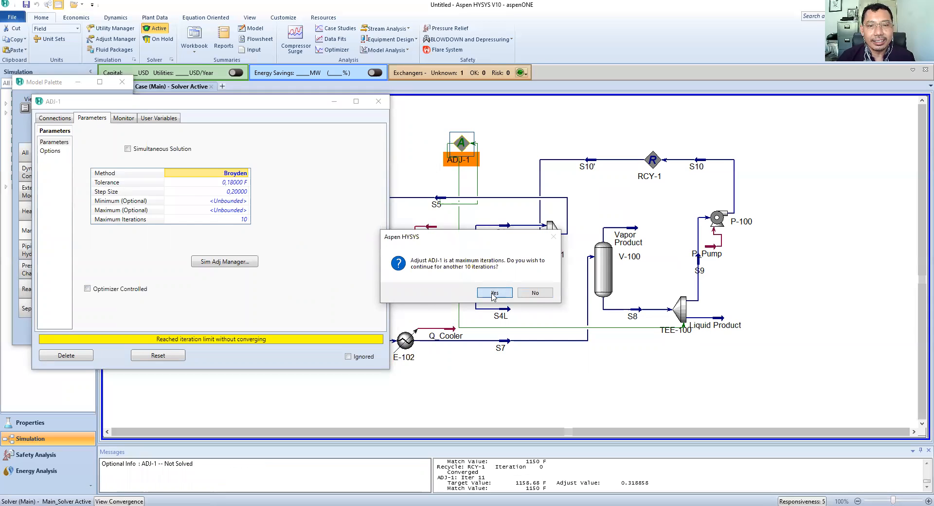
pyautogui.click(494, 293)
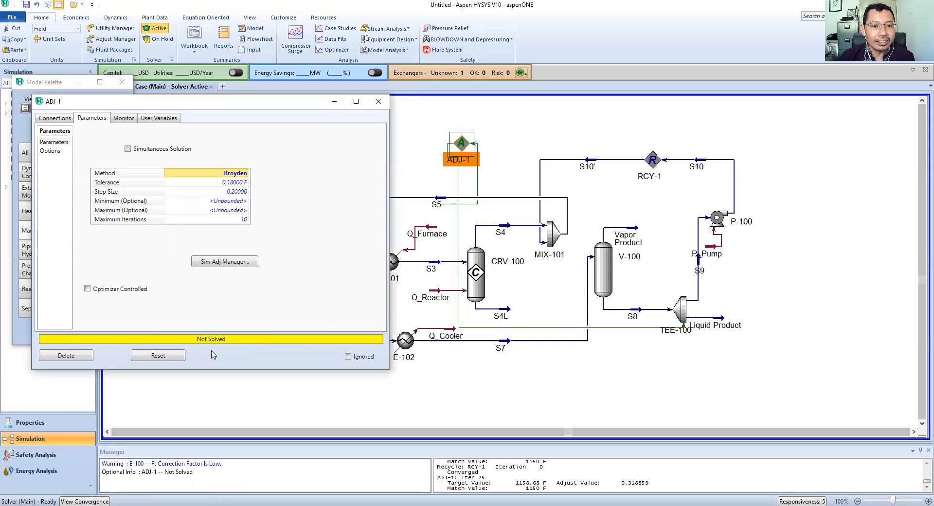
pyautogui.click(376, 102)
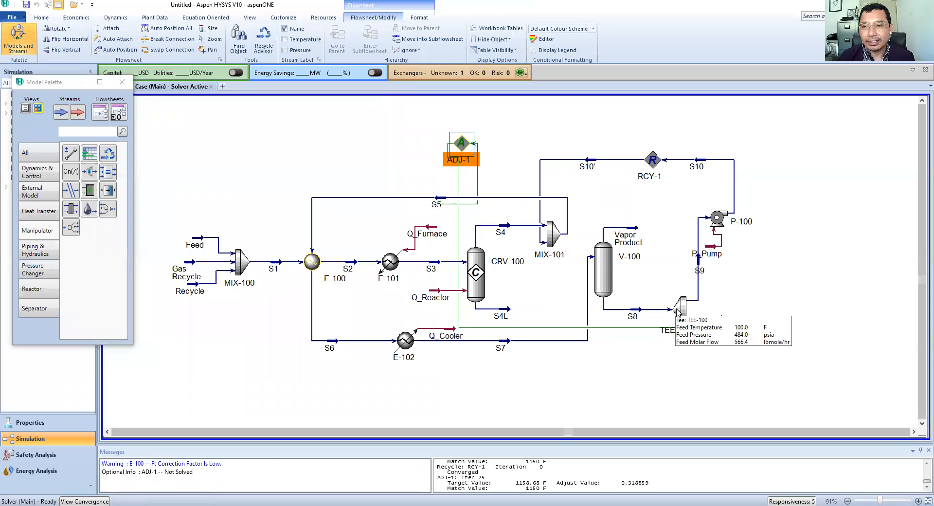
# Check the temperature of stream S5 on the flowsheet and clear the selection of ADJ-1.
pyautogui.moveTo(437, 201)
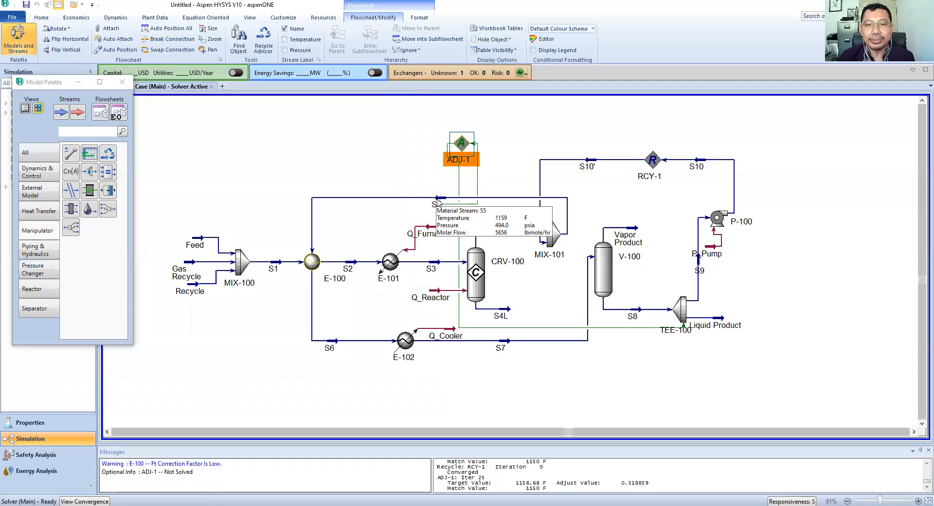
pyautogui.click(656, 386)
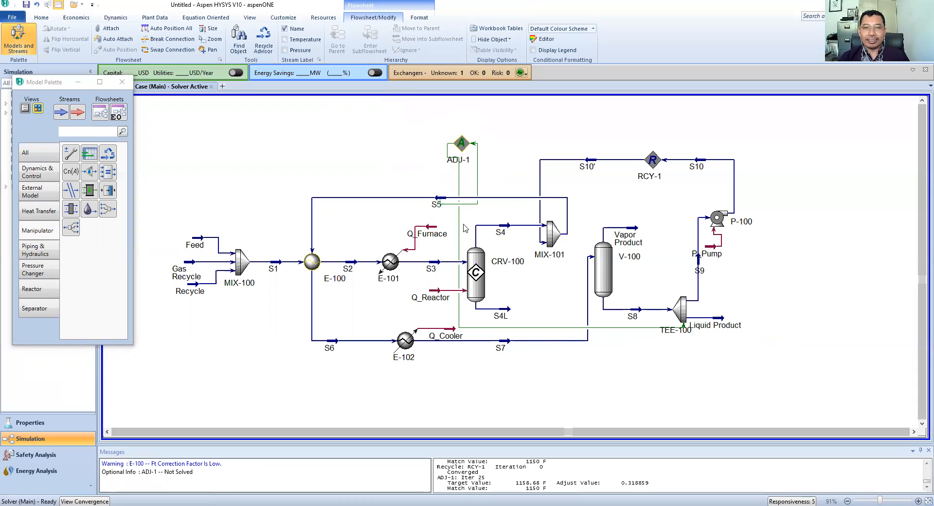
pyautogui.moveTo(438, 199)
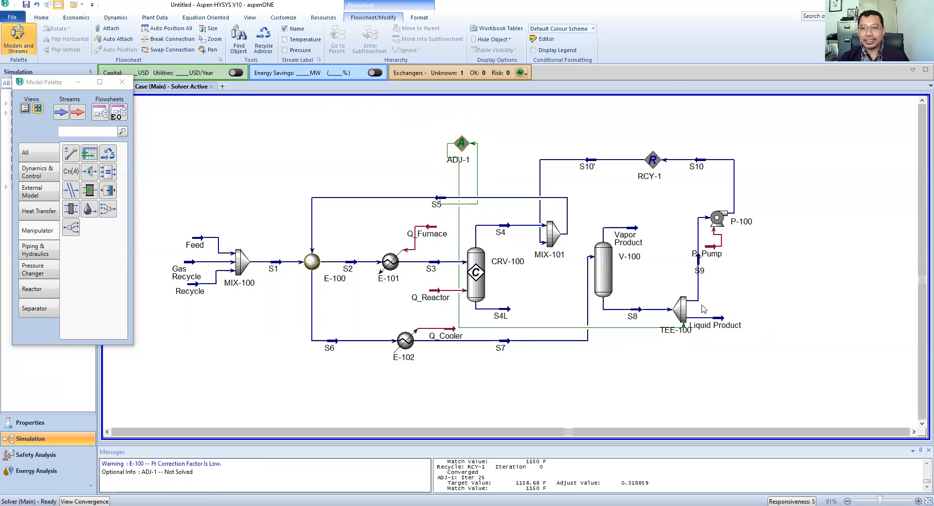
pyautogui.moveTo(612, 293)
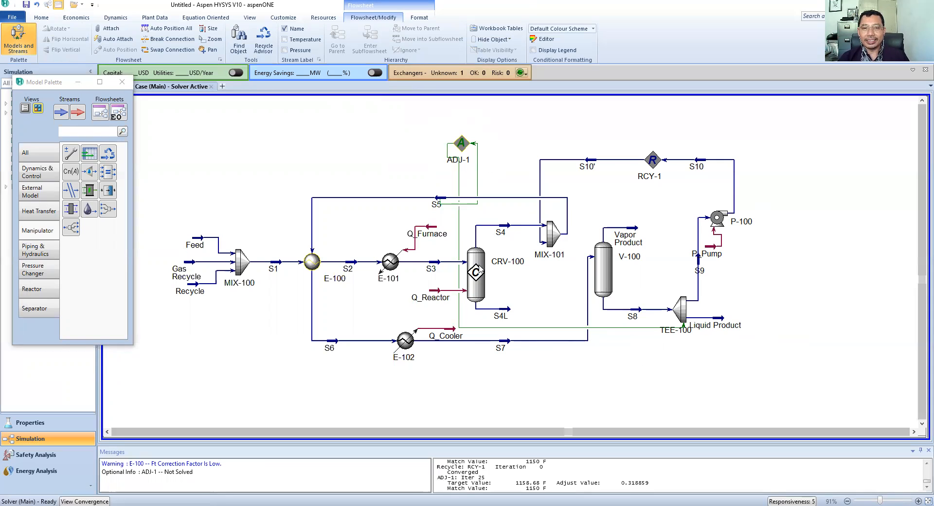
pyautogui.moveTo(550, 238)
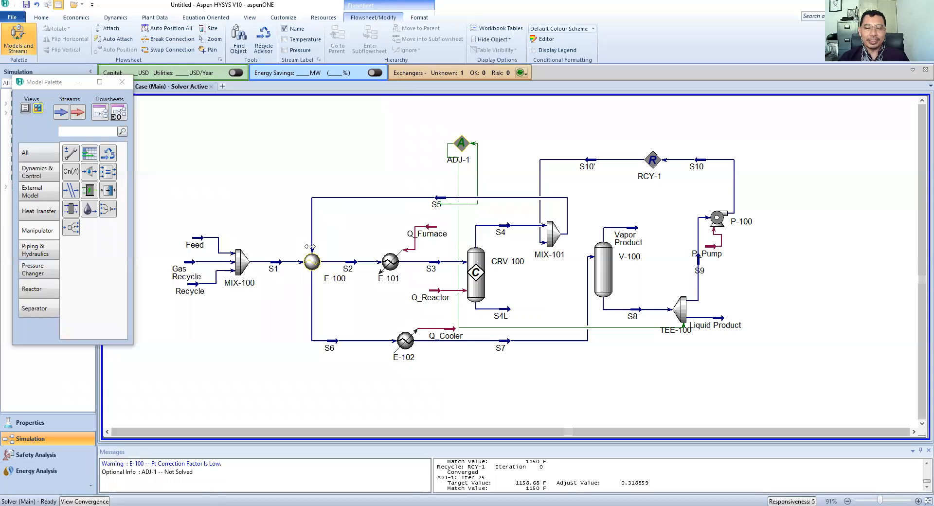
# Turn off Use Ft in the parameters of heat exchanger E-100 and close its window.
pyautogui.moveTo(311, 260)
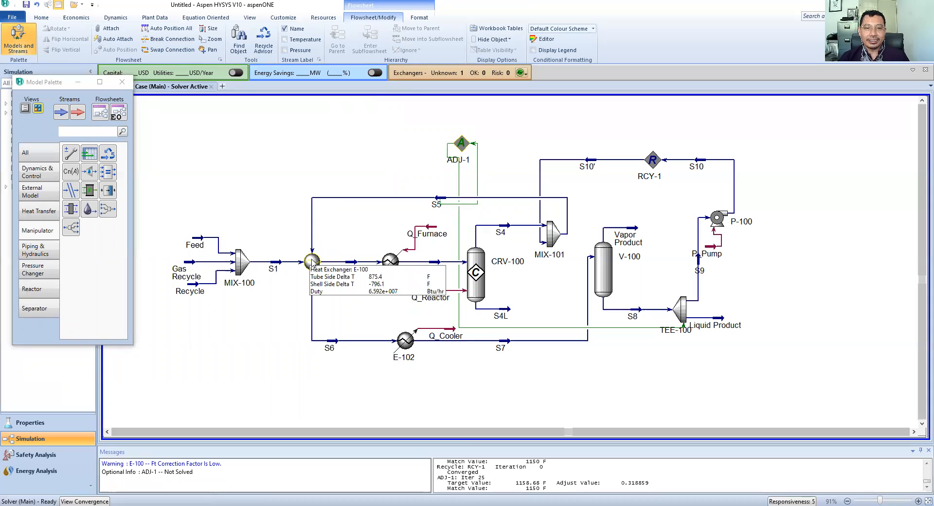
pyautogui.click(312, 261)
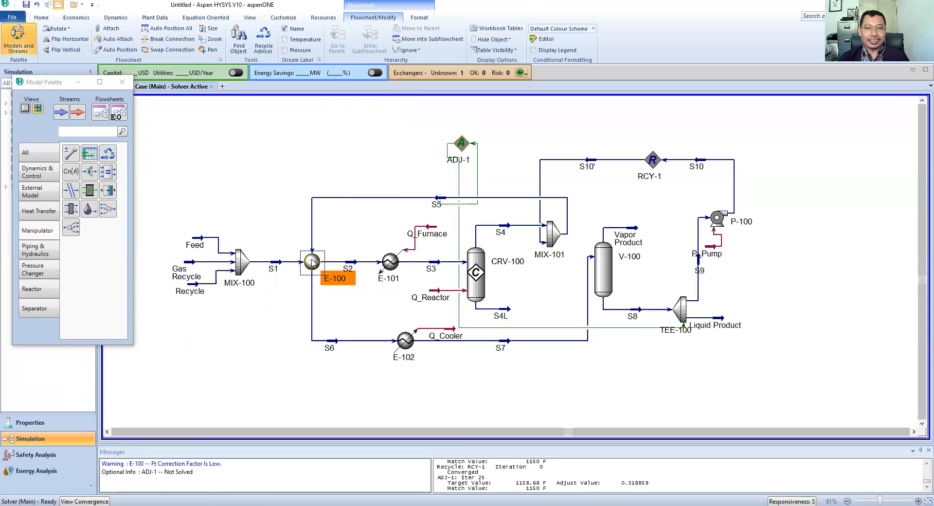
pyautogui.doubleClick(312, 262)
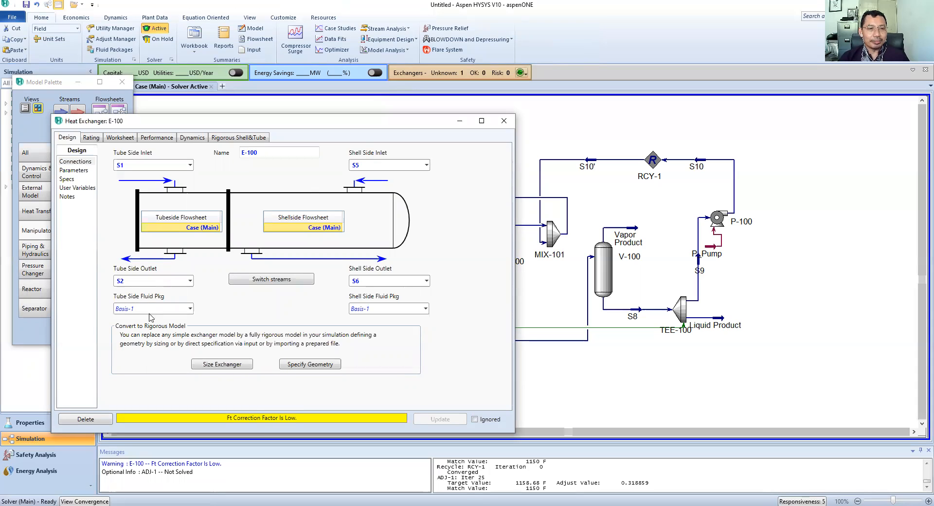
pyautogui.click(80, 172)
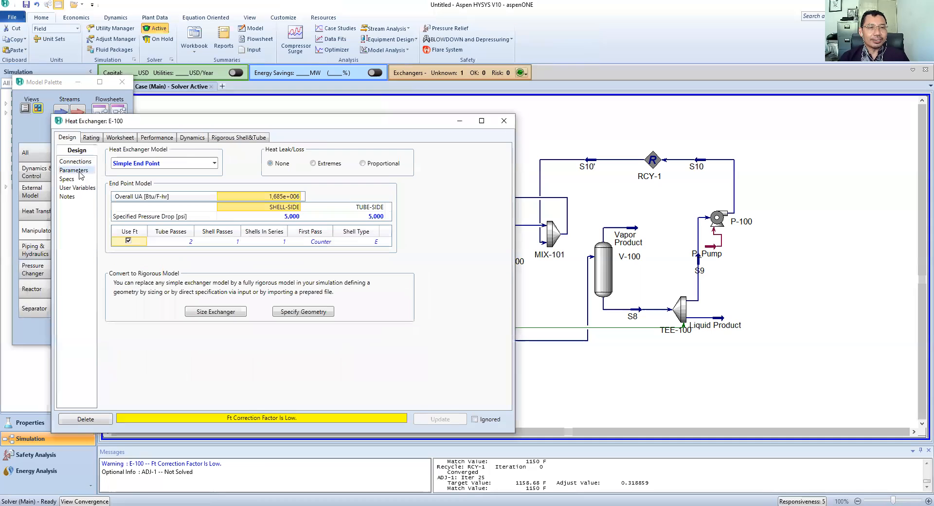
pyautogui.click(127, 240)
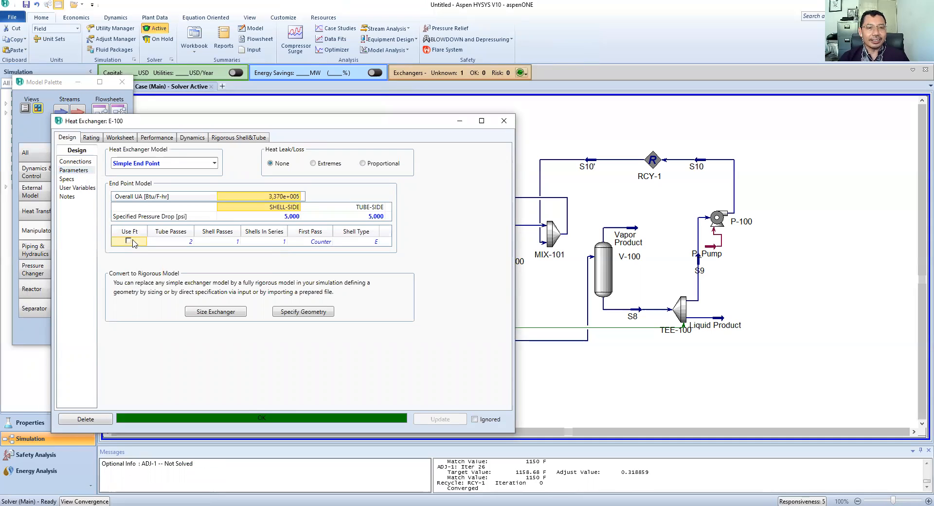
pyautogui.click(508, 122)
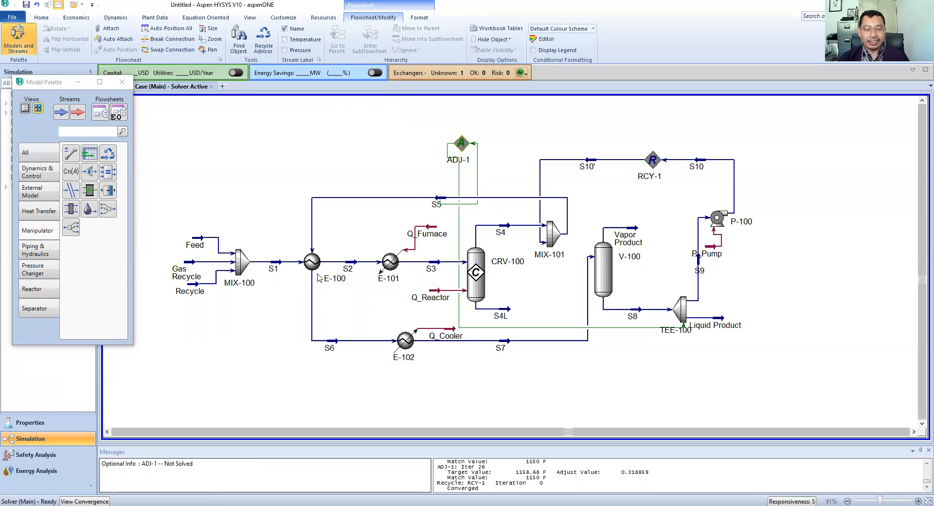
pyautogui.moveTo(304, 258)
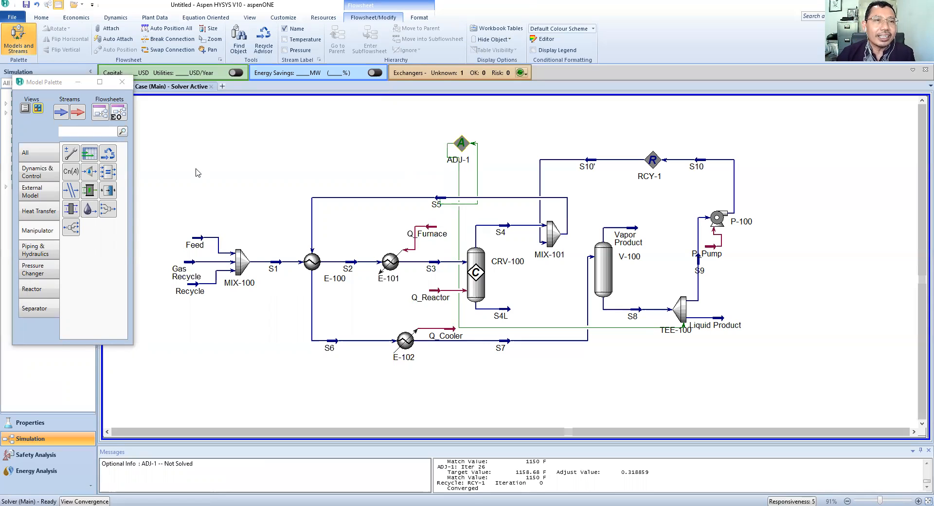
# Show the workbook's material streams table and move the Model Palette clear of it.
pyautogui.click(43, 17)
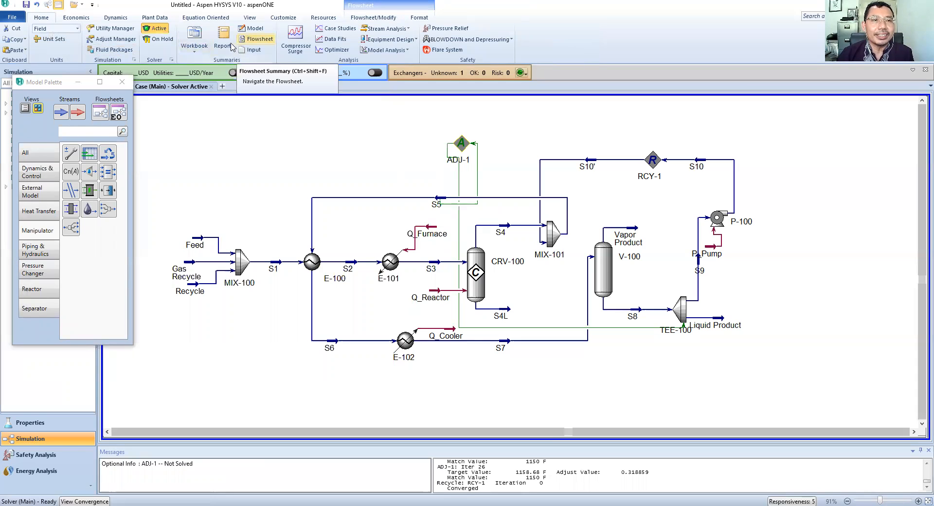
pyautogui.click(195, 39)
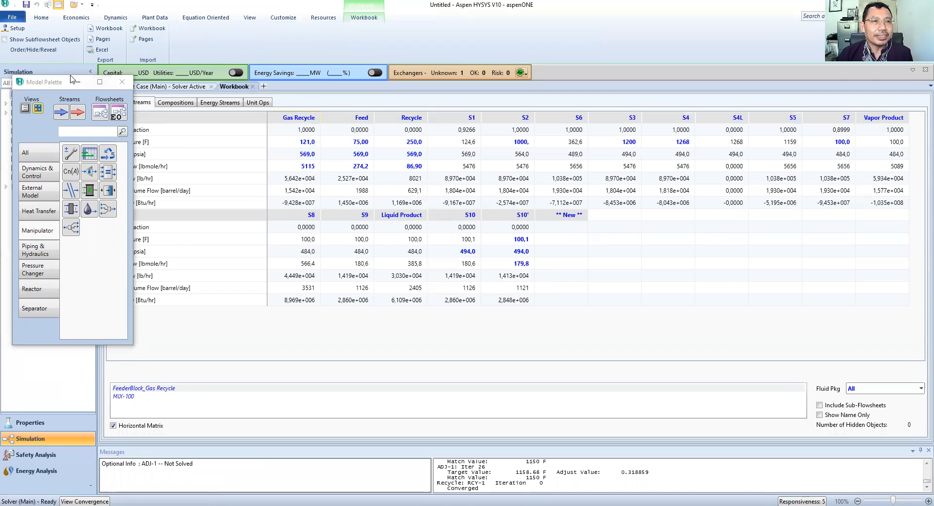
pyautogui.moveTo(58, 81); pyautogui.dragTo(20, 76)
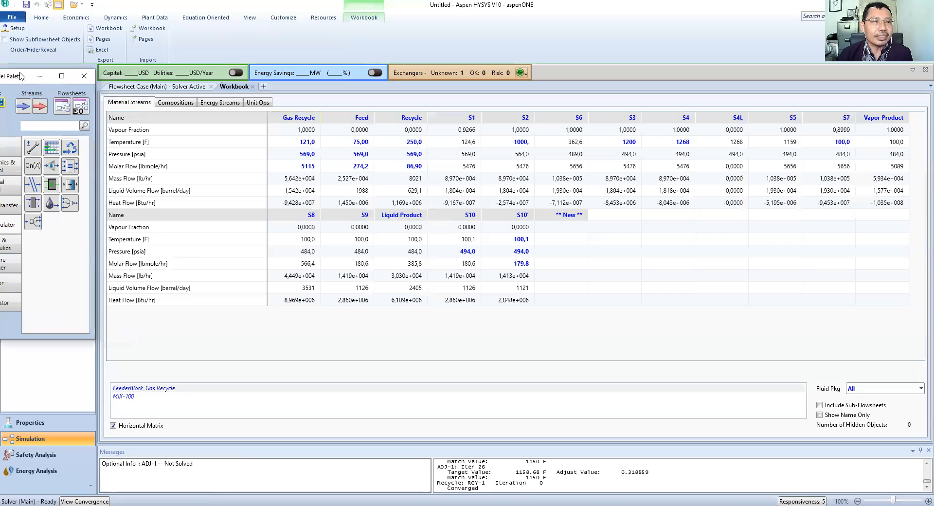